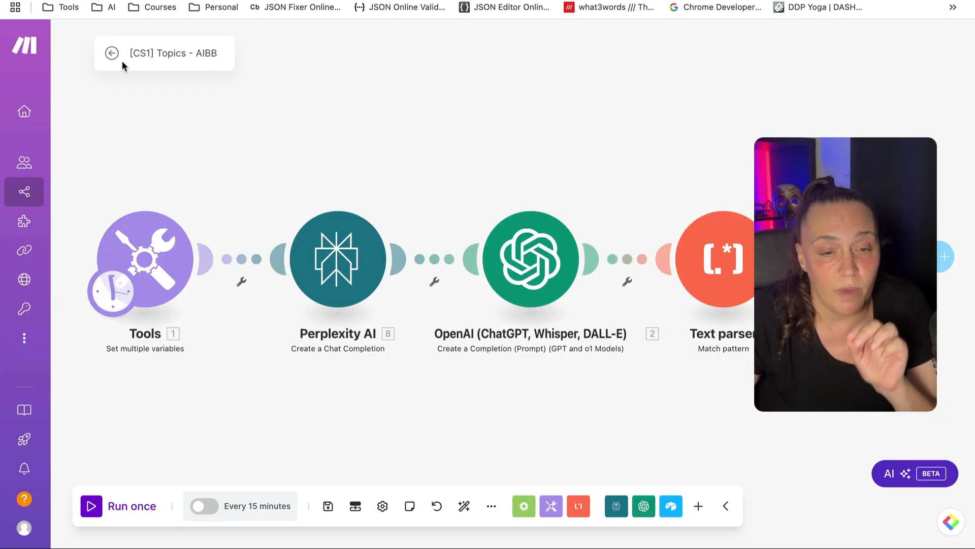
Glance at the variables module settings, scroll the Content Vault topics table, then view the content system image
click(168, 257)
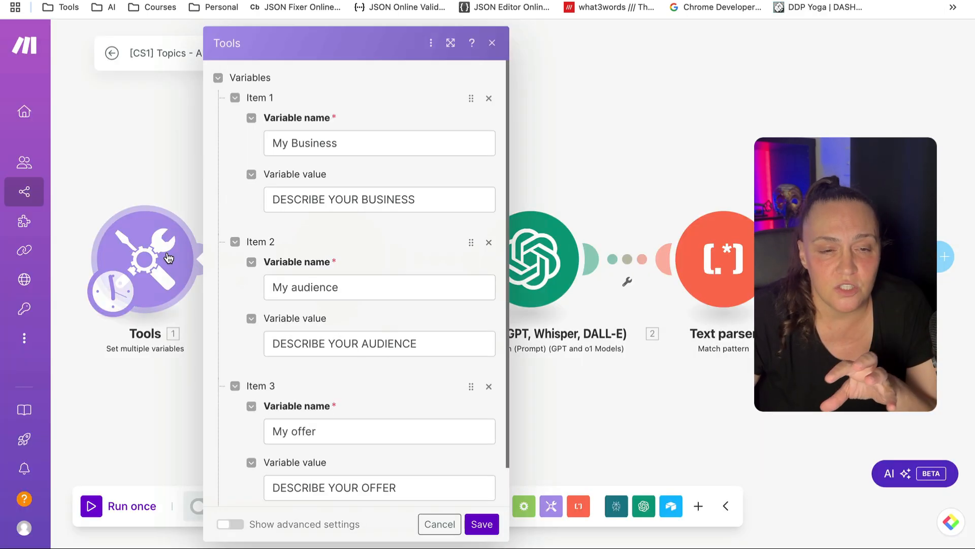
click(180, 415)
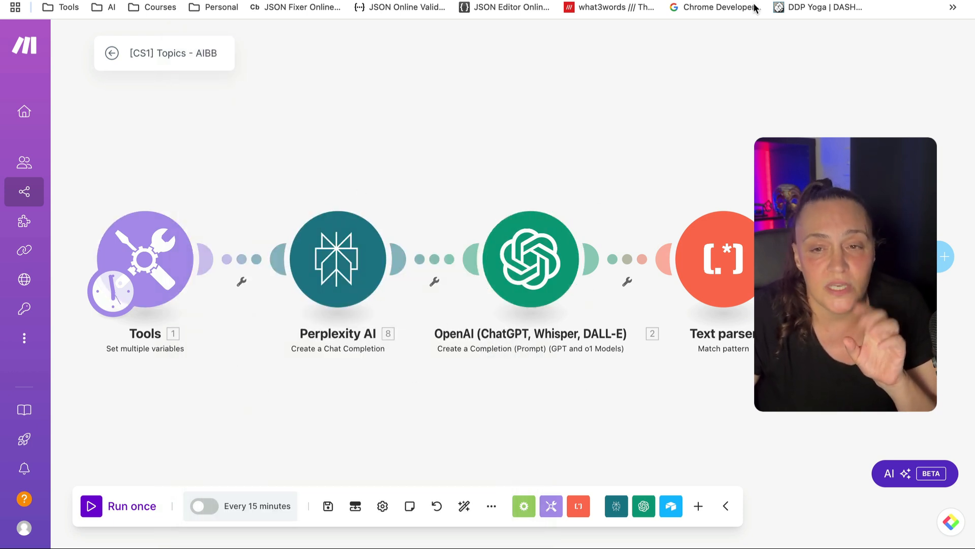
click(843, 0)
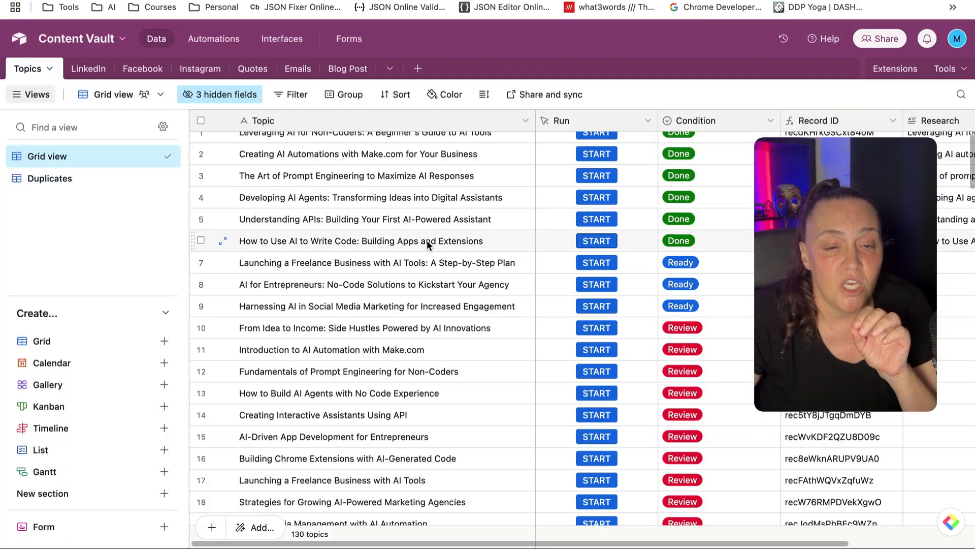
scroll(422, 259, up, 1)
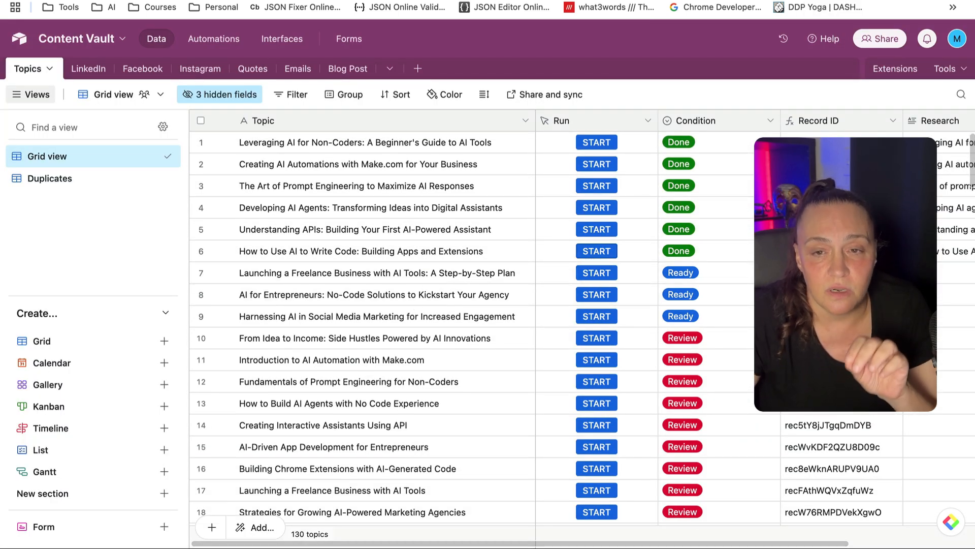
click(864, 0)
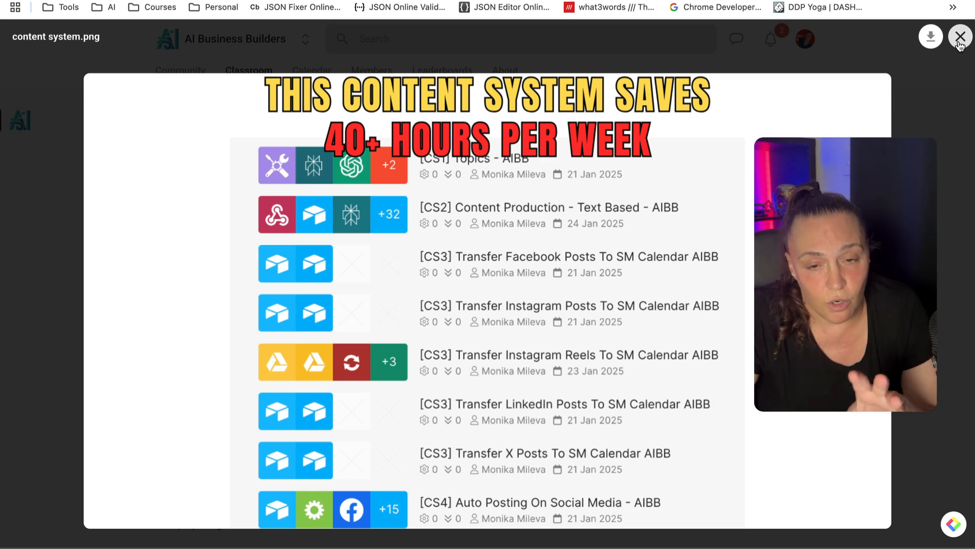
Close the content system image, scroll through the Classroom course cards, and return to the community feed
click(960, 37)
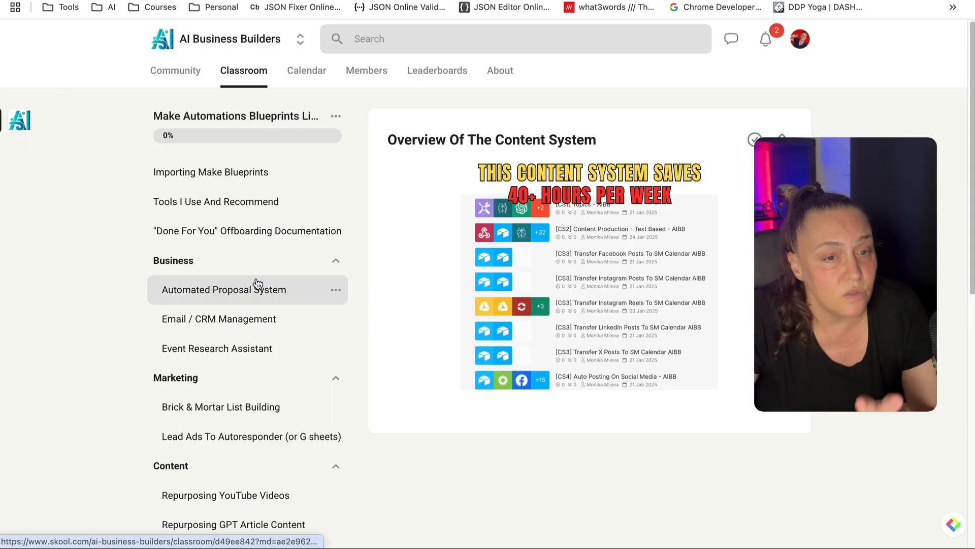
click(256, 77)
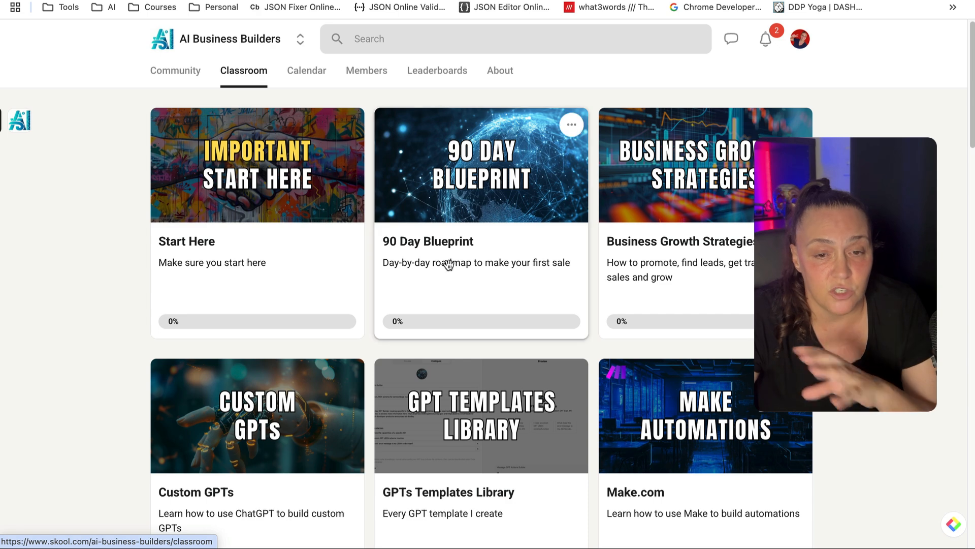
scroll(464, 312, down, 5)
scroll(464, 309, down, 1)
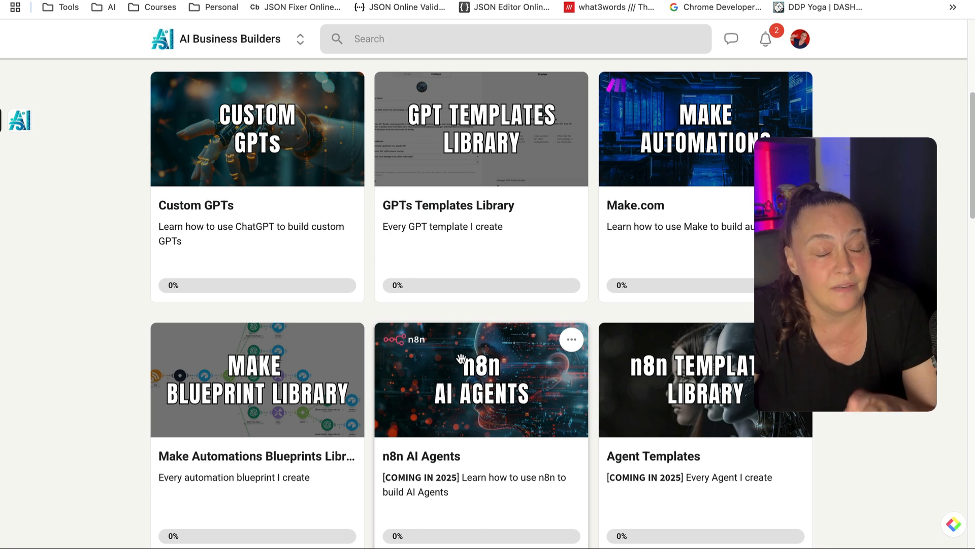
scroll(460, 359, up, 6)
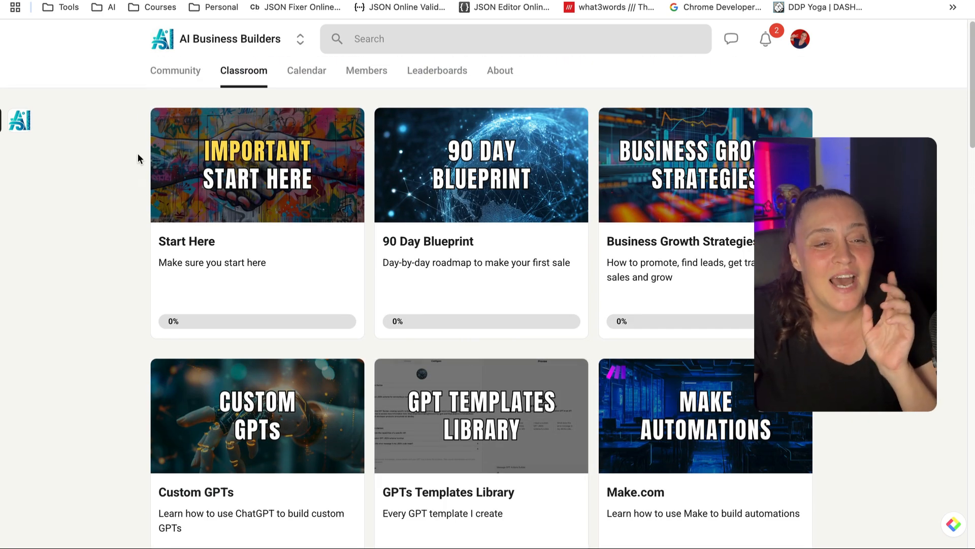
click(182, 71)
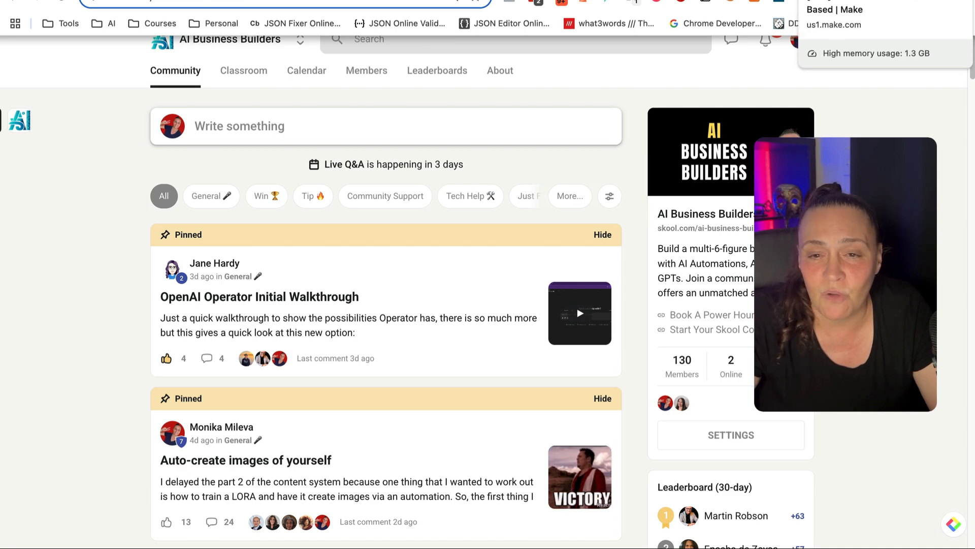
View the content production and [CS1] Topics - AIBB scenarios in Make, then go back to the Content Vault table
click(884, 1)
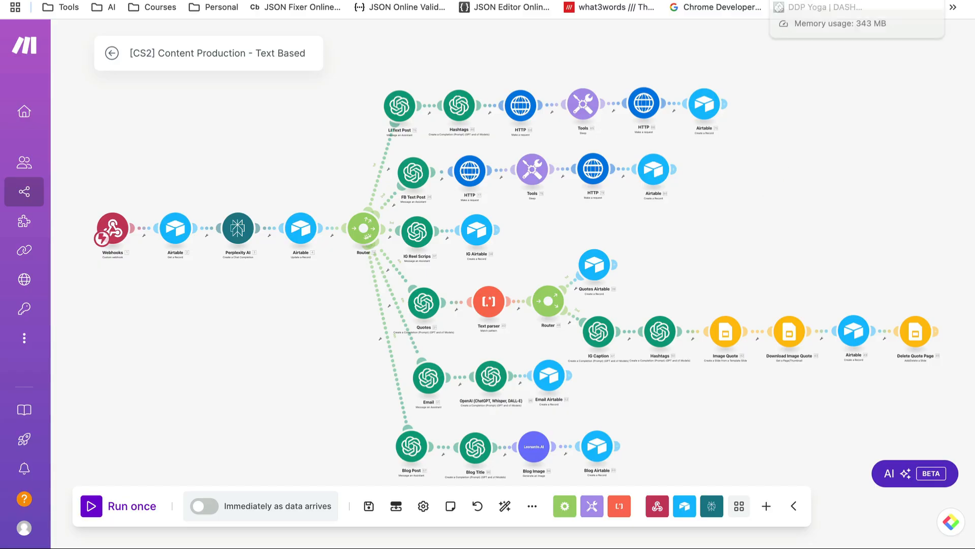
click(812, 1)
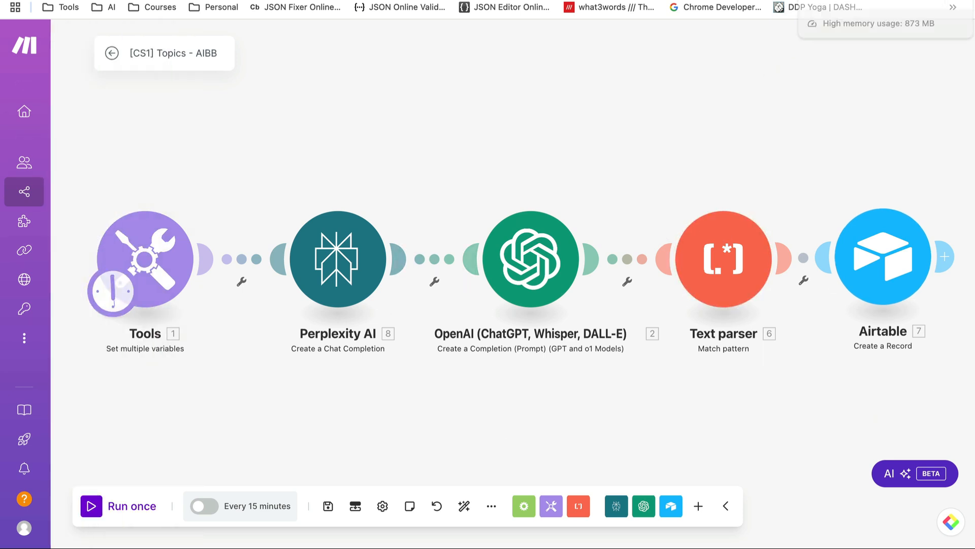
click(823, 0)
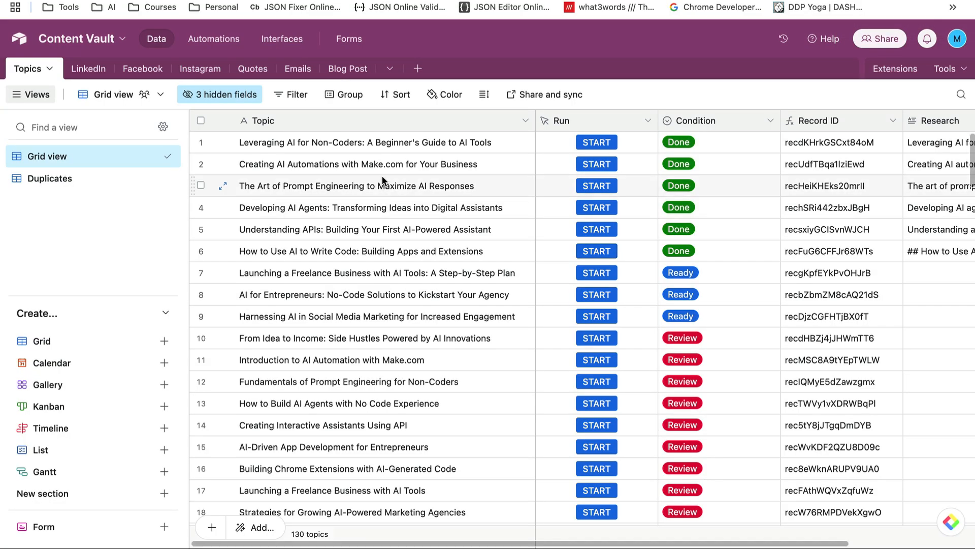
scroll(381, 253, down, 18)
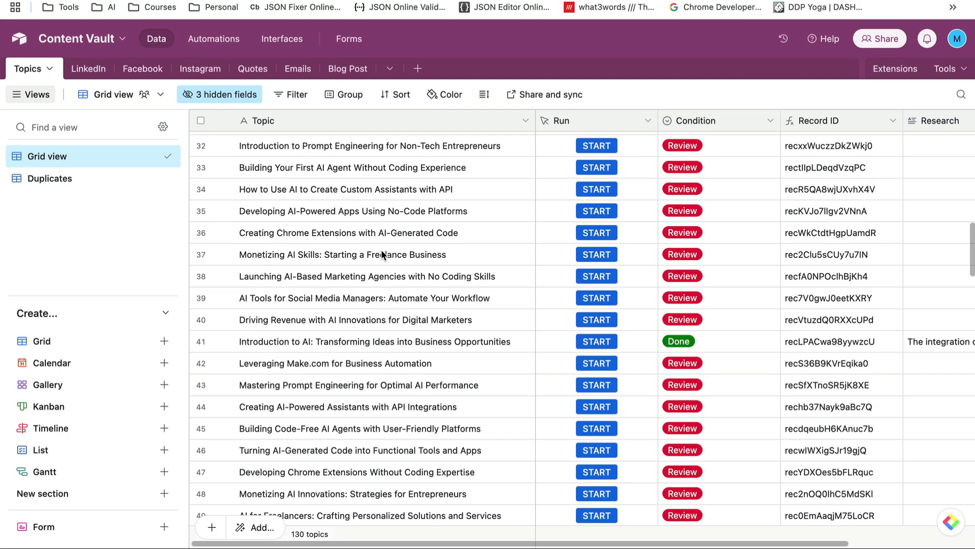
scroll(381, 249, down, 3)
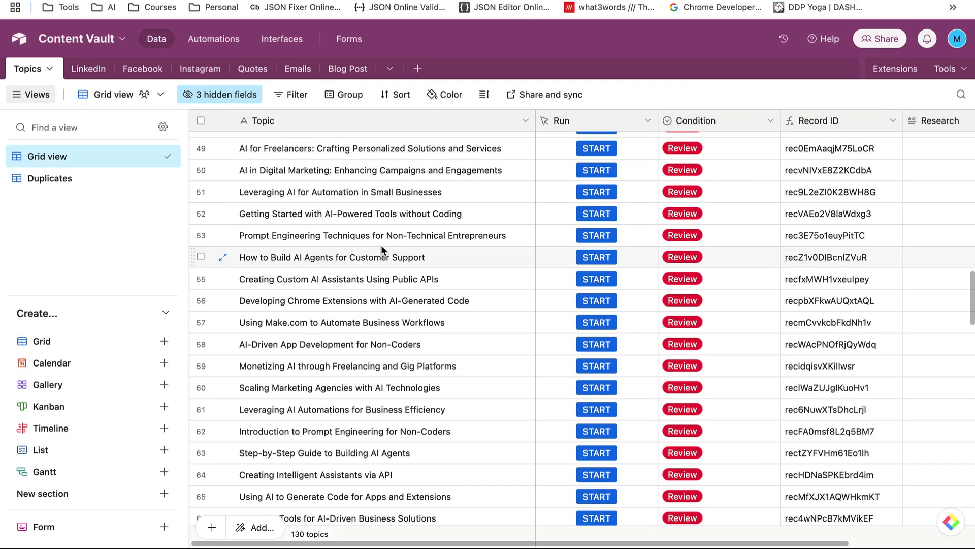
scroll(381, 249, up, 20)
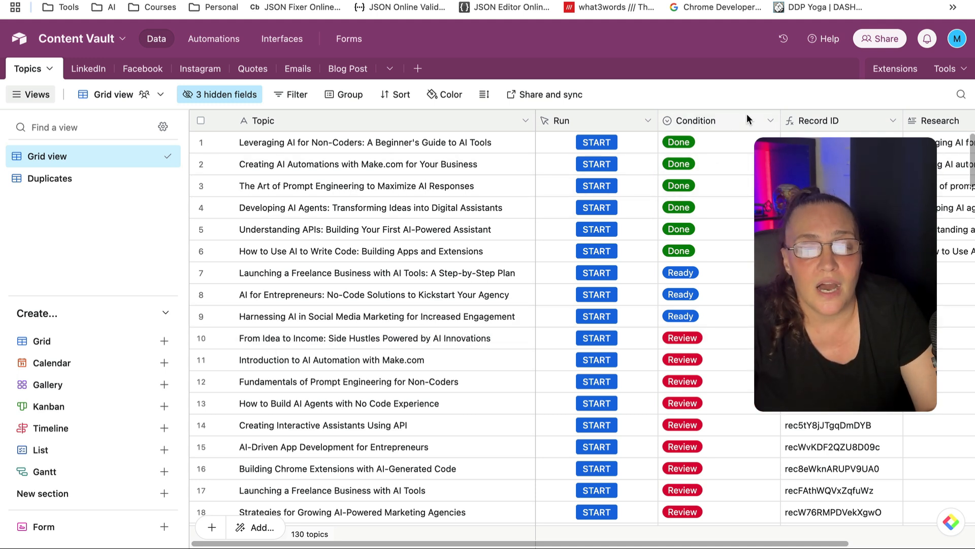
Leave the first topic's Condition as Done and change the From Idea to Income topic to Ready
click(747, 141)
click(771, 142)
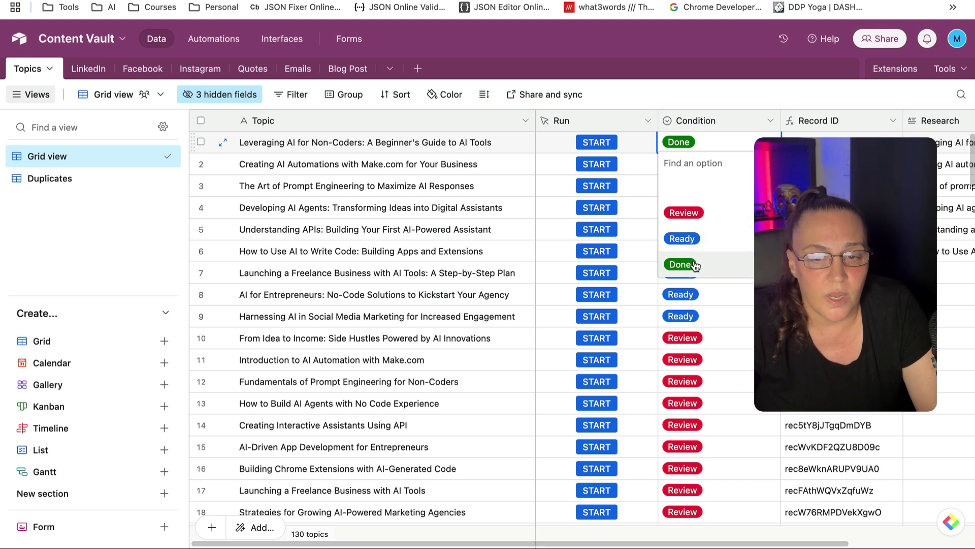
click(743, 94)
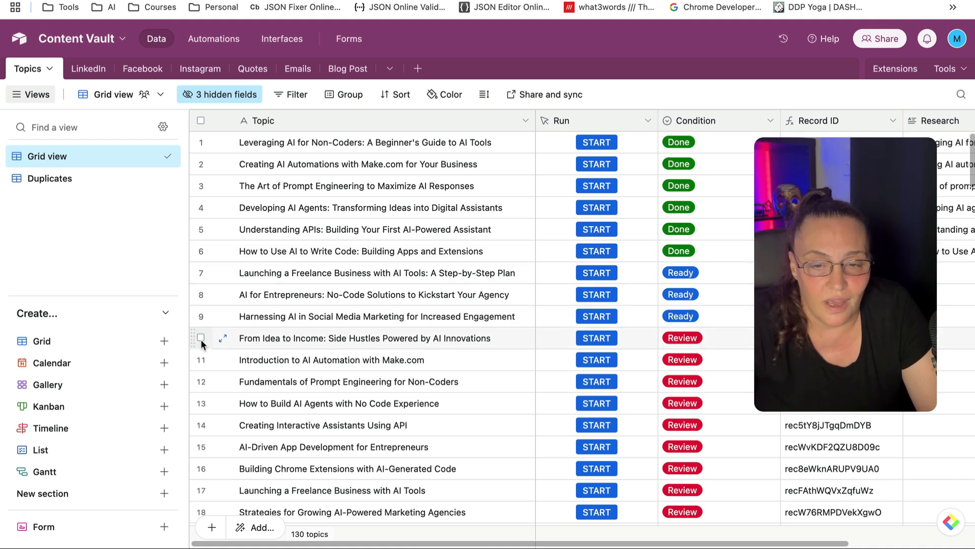
click(735, 343)
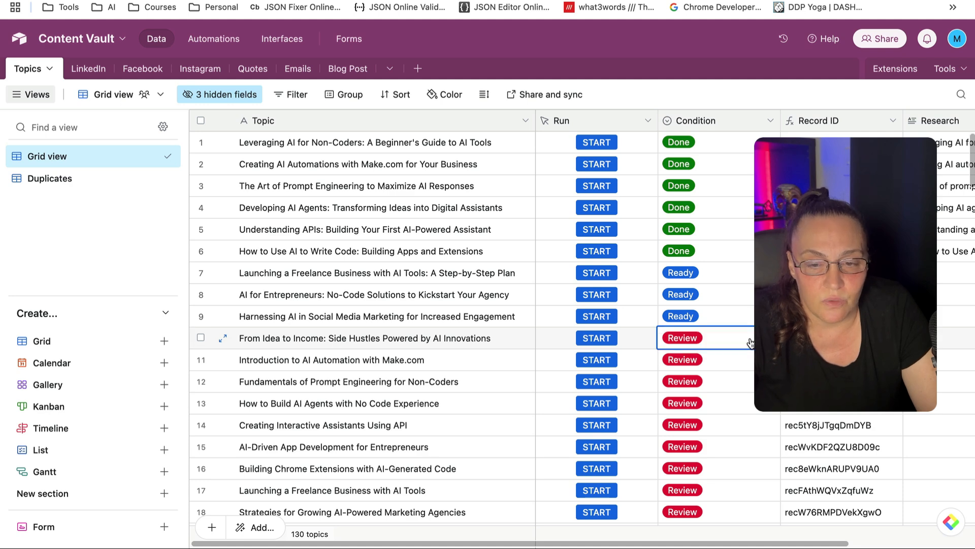
key(Return)
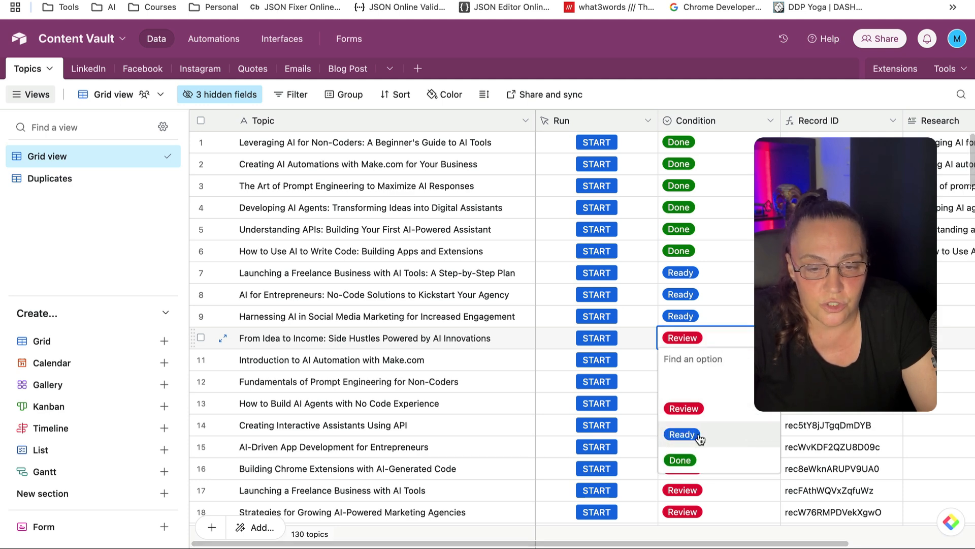
click(680, 433)
click(713, 89)
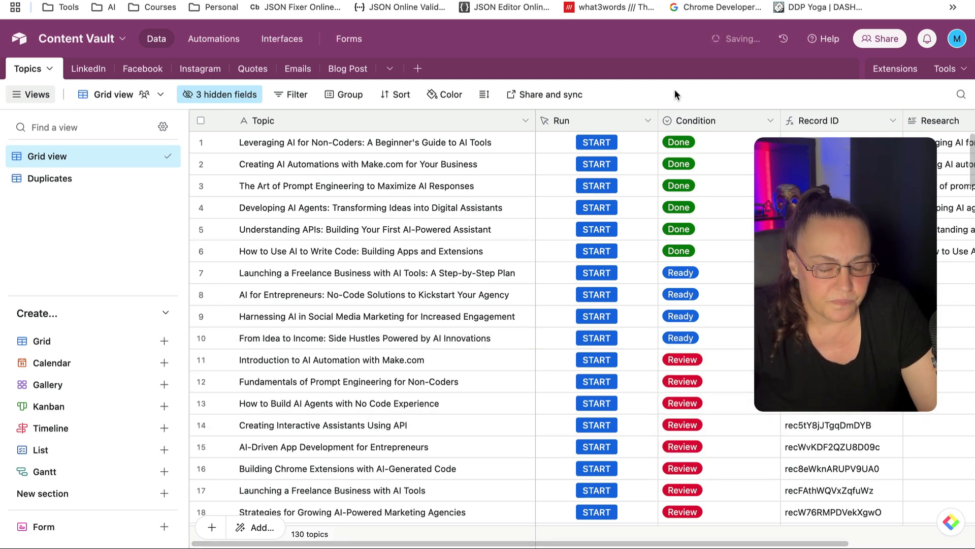
Open the settings of the Run button field in the topics table
scroll(359, 404, down, 20)
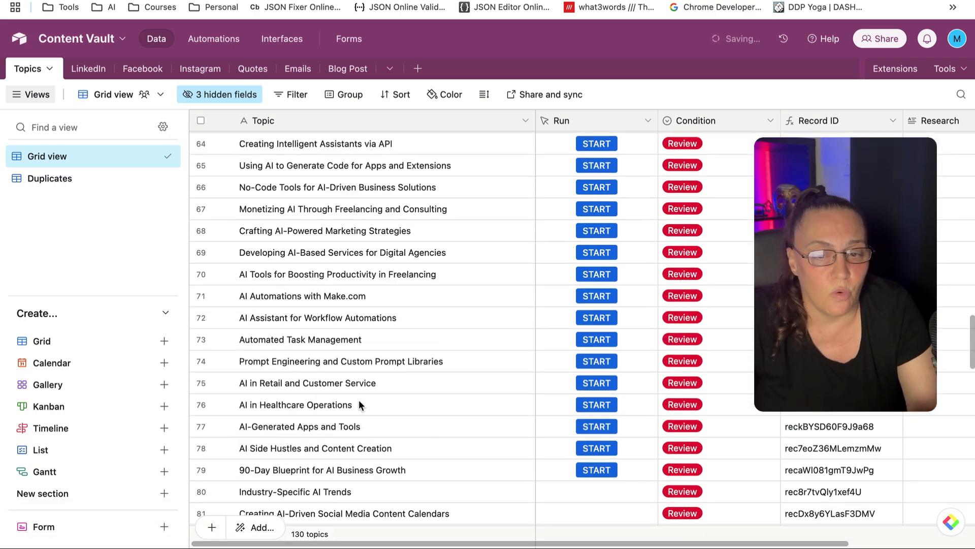
scroll(358, 399, up, 20)
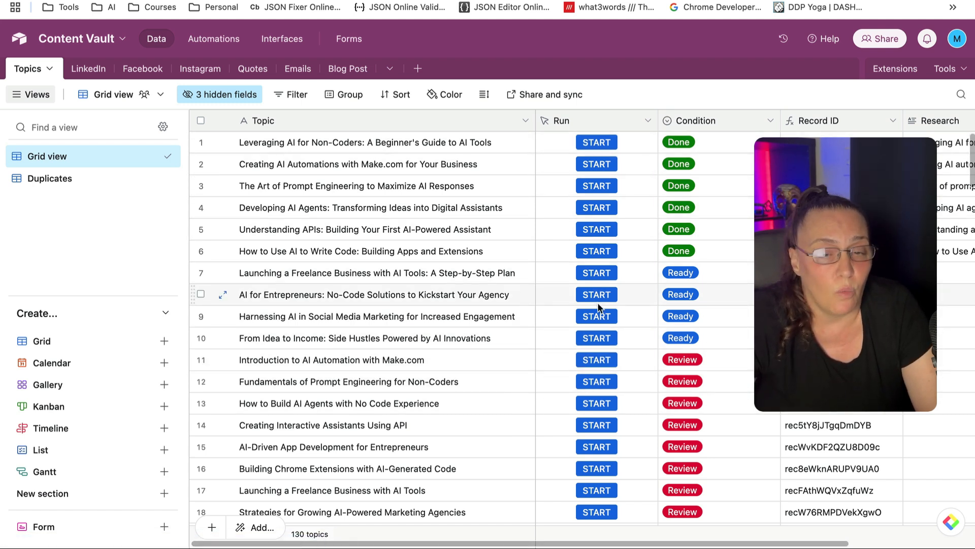
double_click(597, 124)
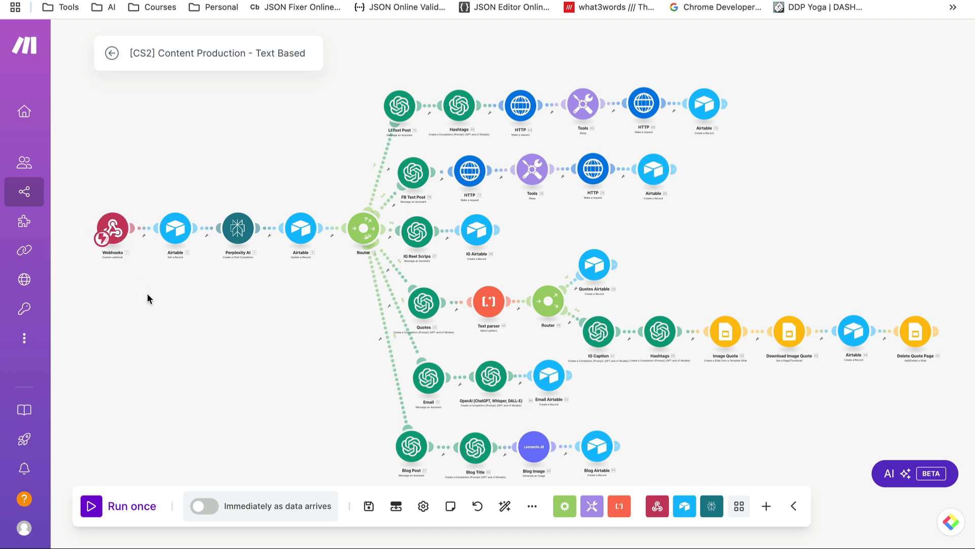
Bring the Webhooks trigger into view and check its webhook address without changing anything
scroll(146, 294, up, 5)
drag(201, 303, 226, 323)
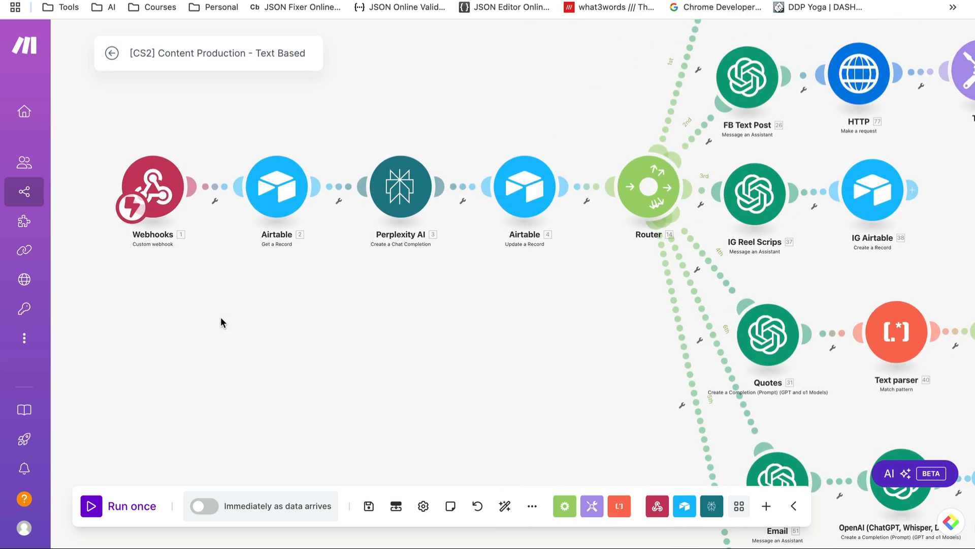
click(158, 191)
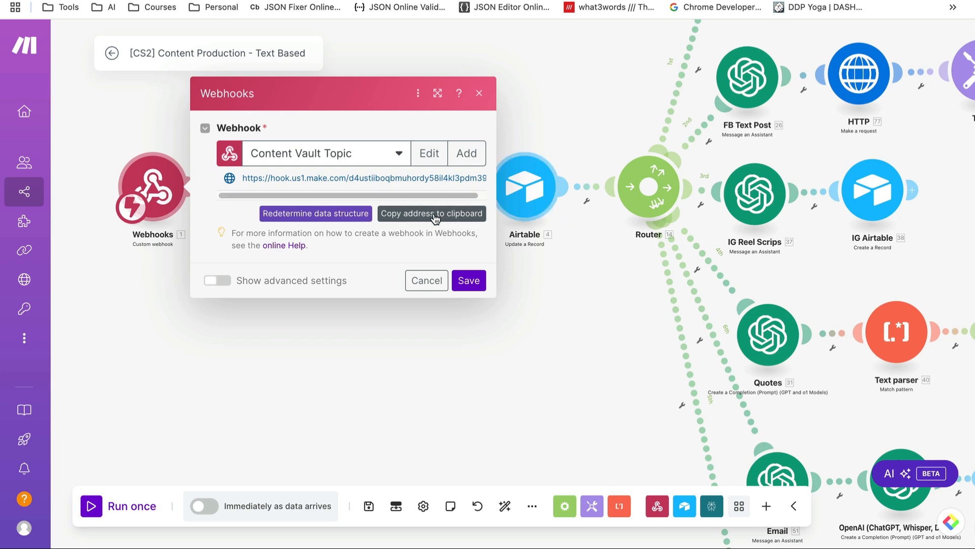
click(421, 281)
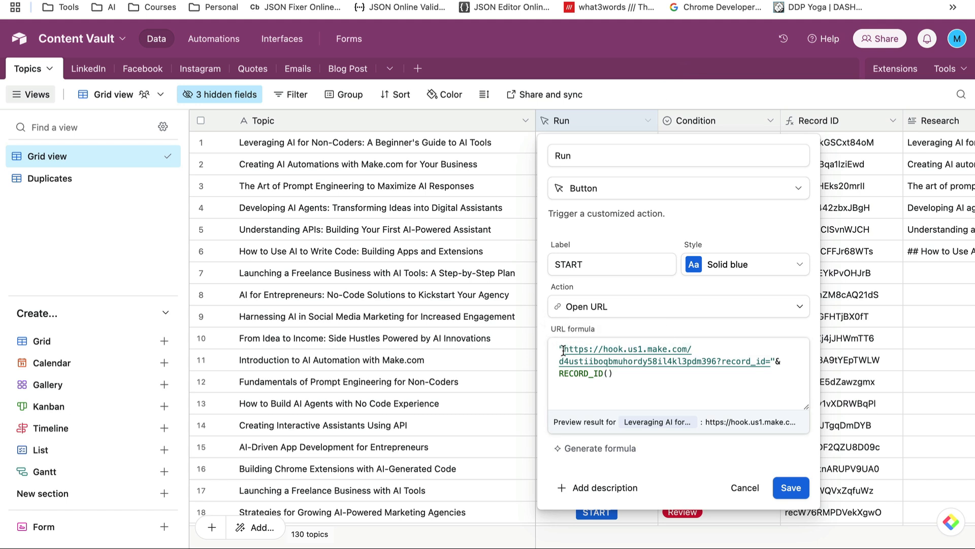
Review the Run field's Button type and webhook URL formula, close without saving, and return to Make
click(627, 196)
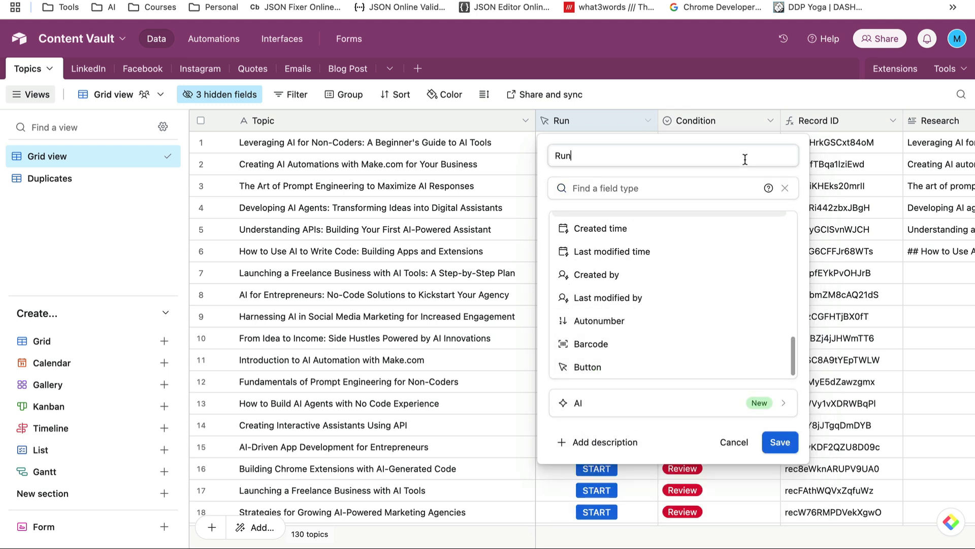
click(657, 427)
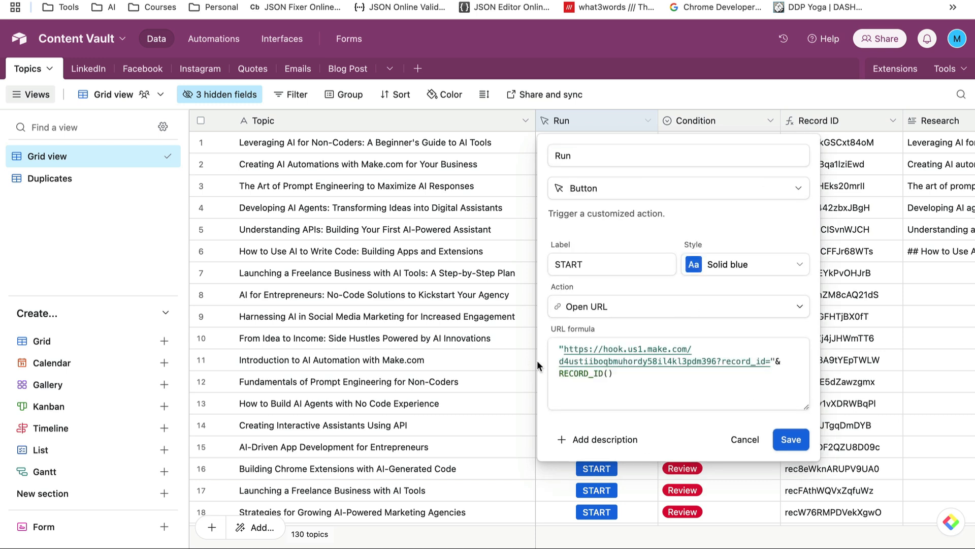
click(565, 349)
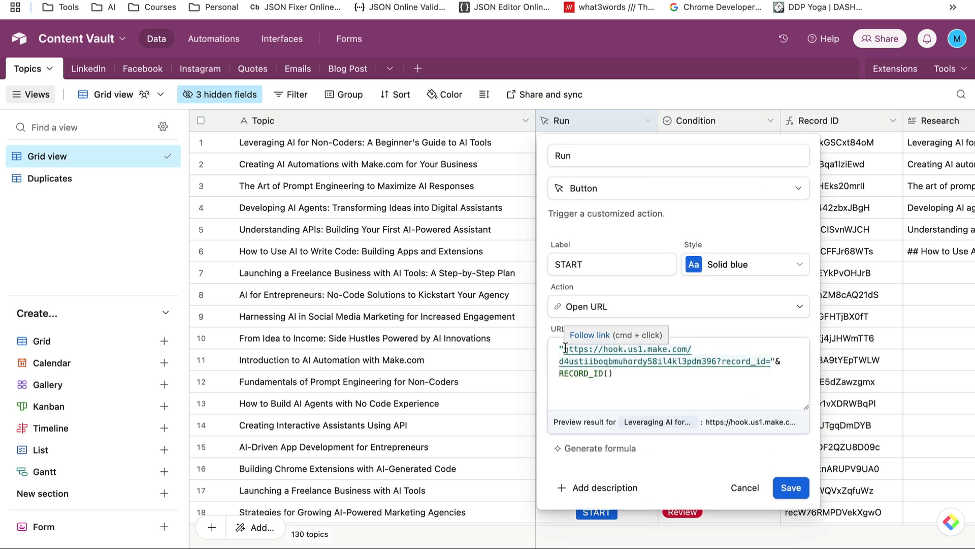
drag(565, 349, 716, 361)
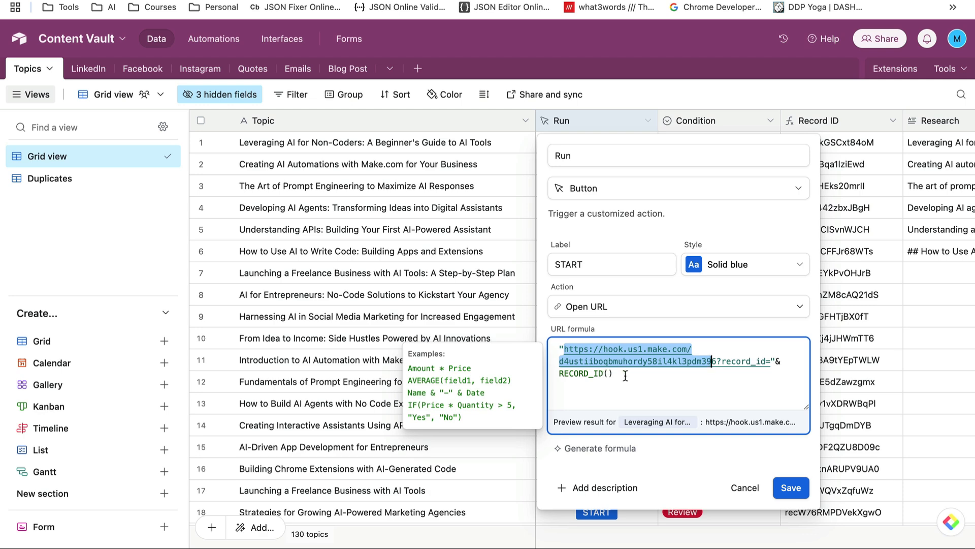
click(756, 487)
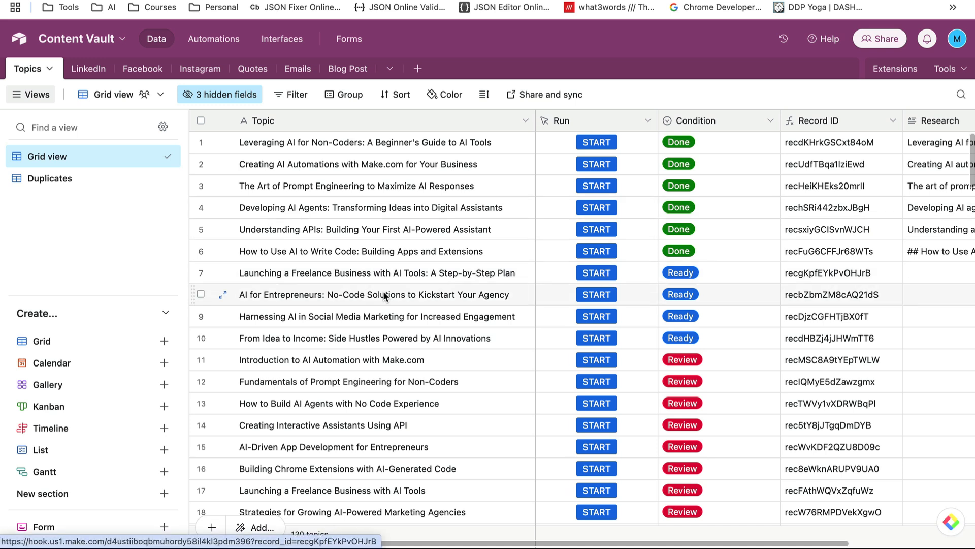
key(ctrl+Tab)
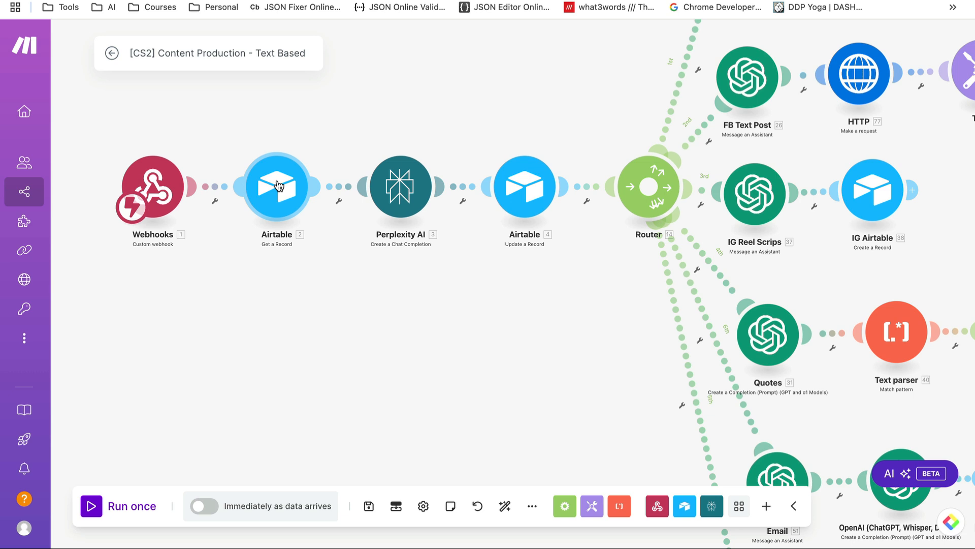
click(279, 185)
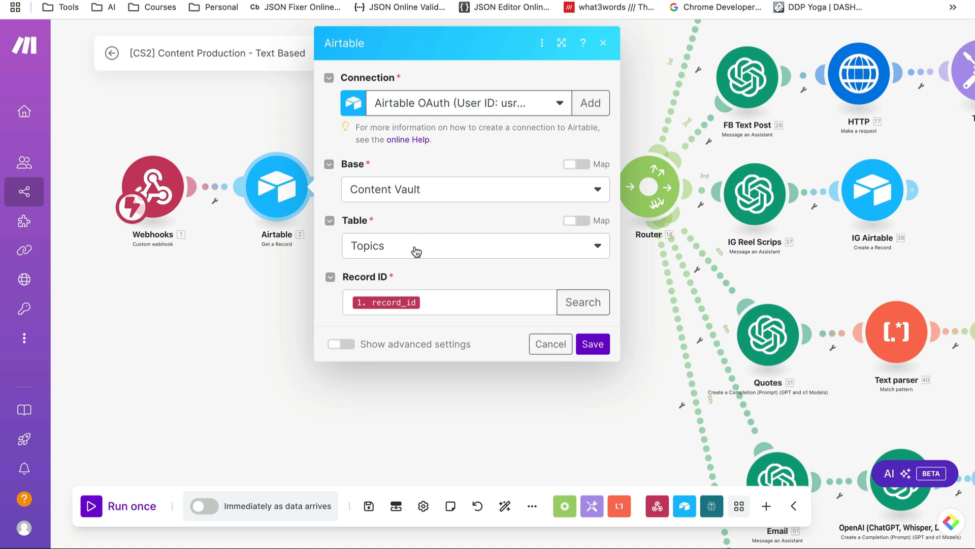
click(460, 303)
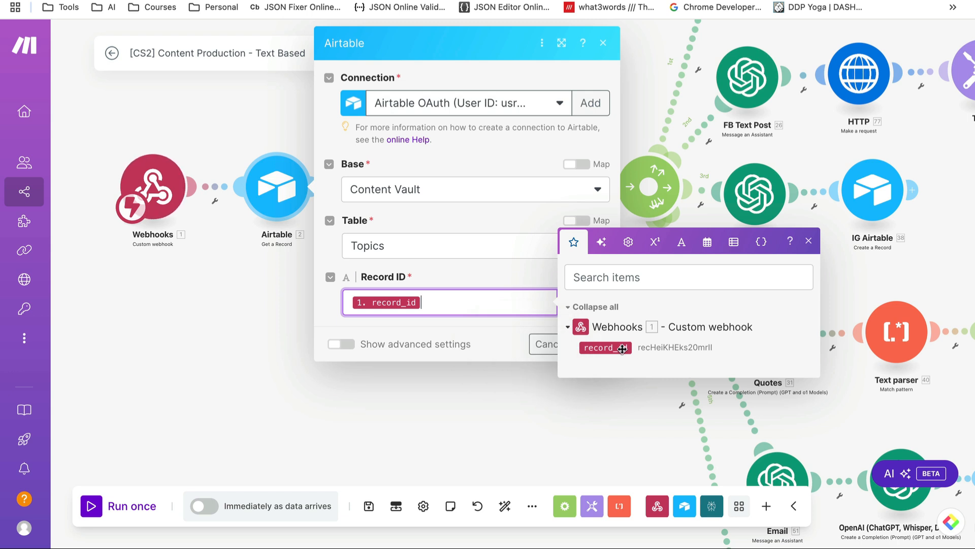
click(604, 43)
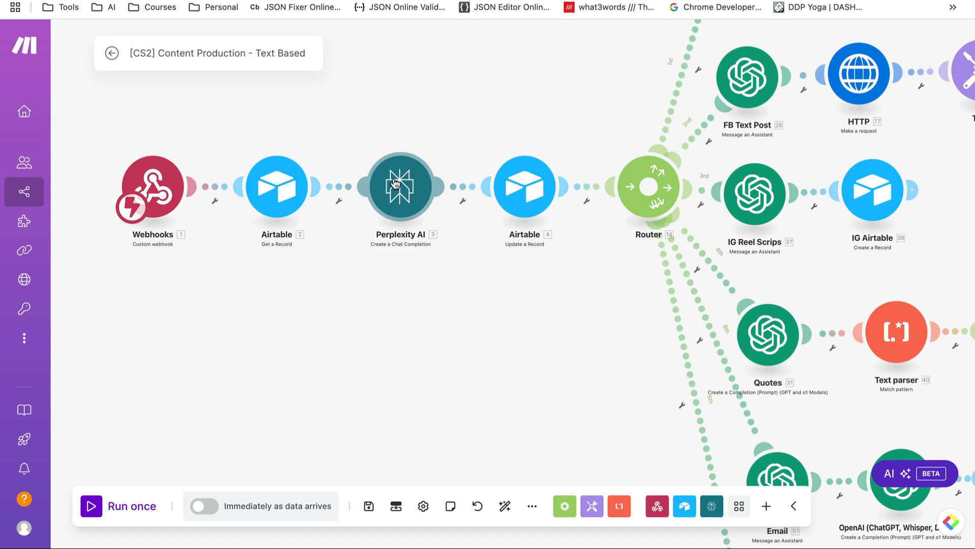
In the Perplexity AI module's Item 2 prompt, insert 'from past month' before the word 'you'
click(395, 182)
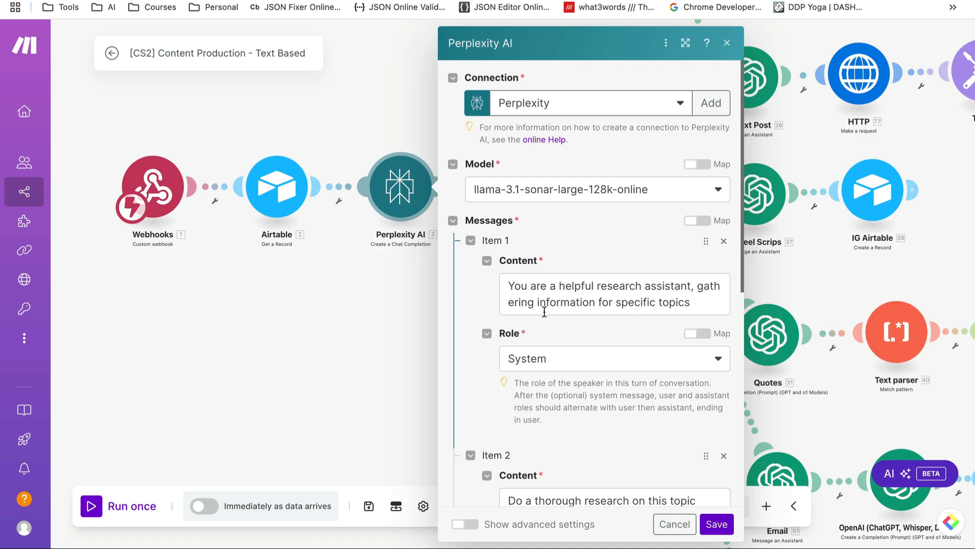
scroll(540, 311, down, 3)
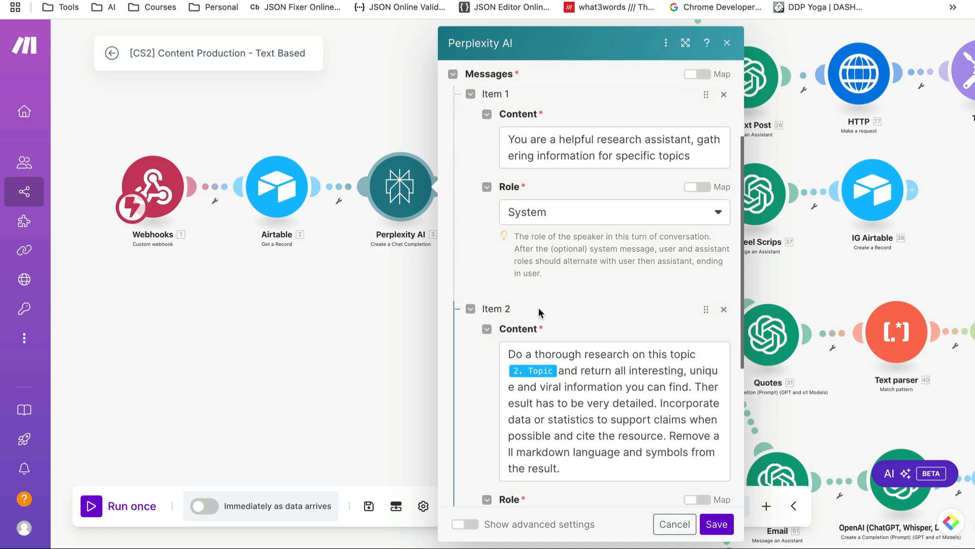
scroll(539, 311, down, 2)
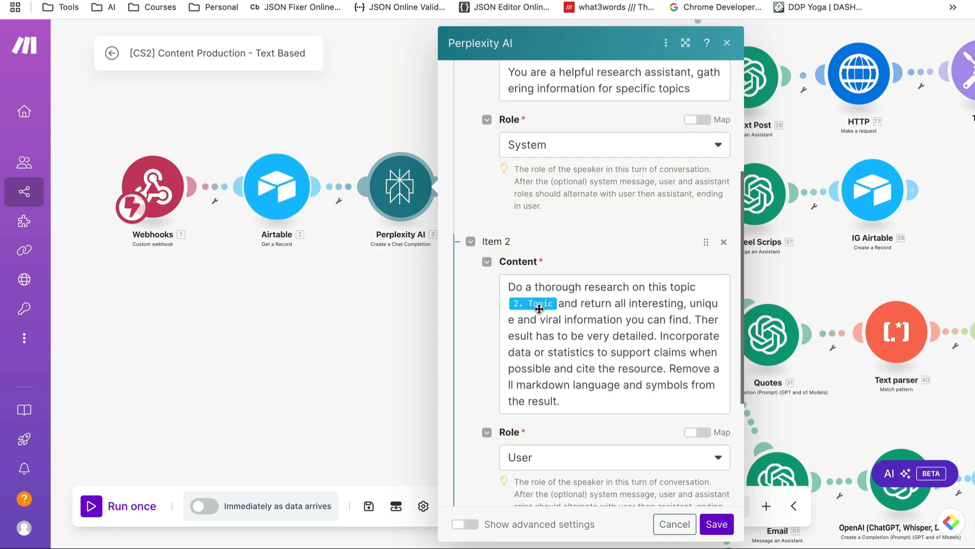
mouse_move(540, 308)
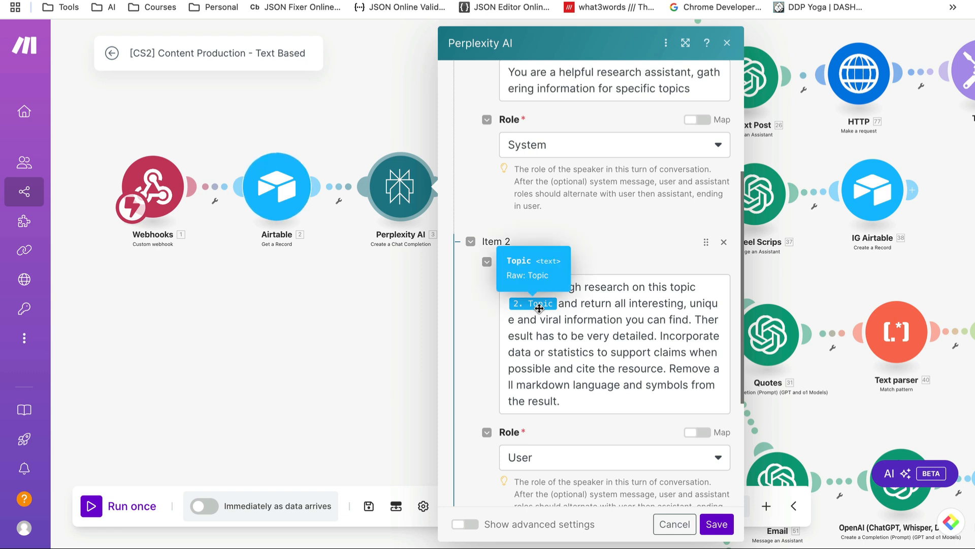
scroll(539, 308, down, 1)
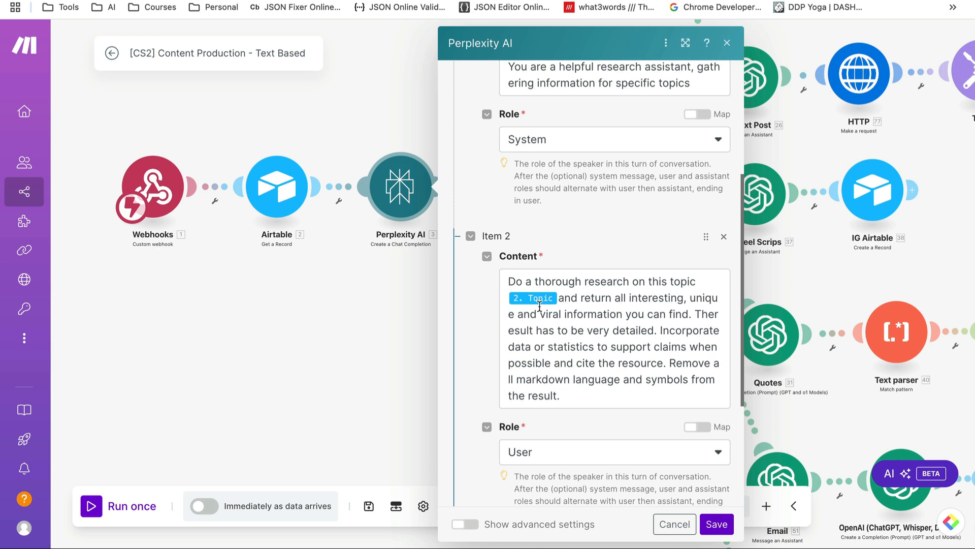
scroll(531, 366, down, 1)
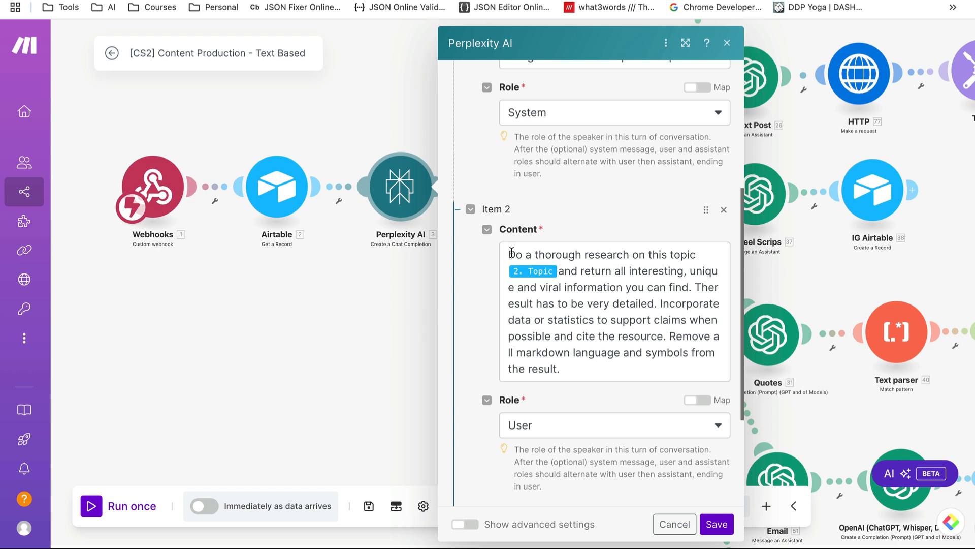
click(559, 274)
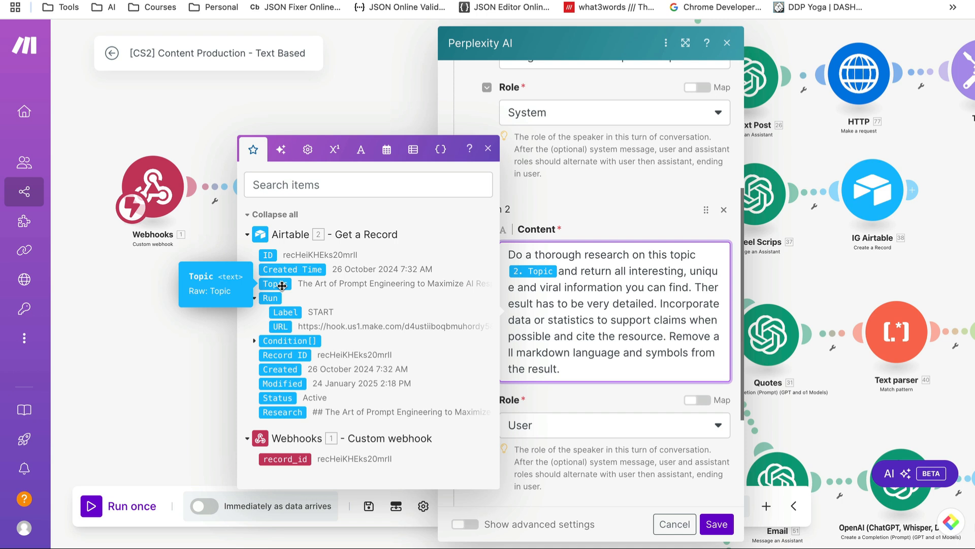
click(584, 303)
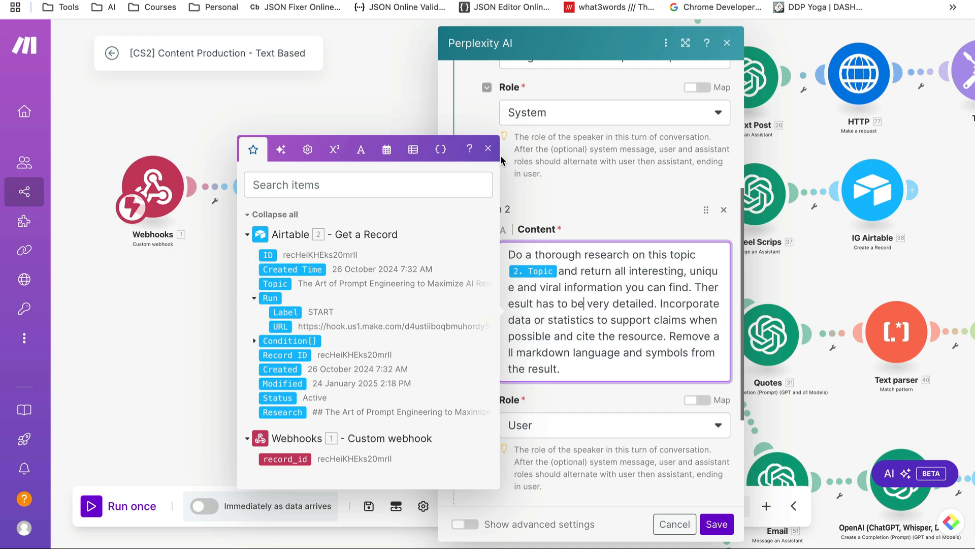
click(488, 148)
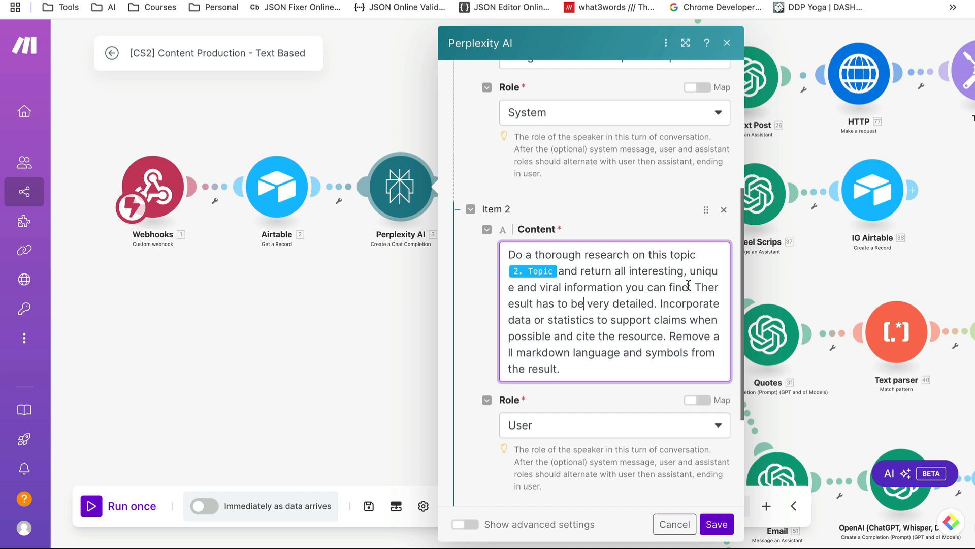
click(688, 286)
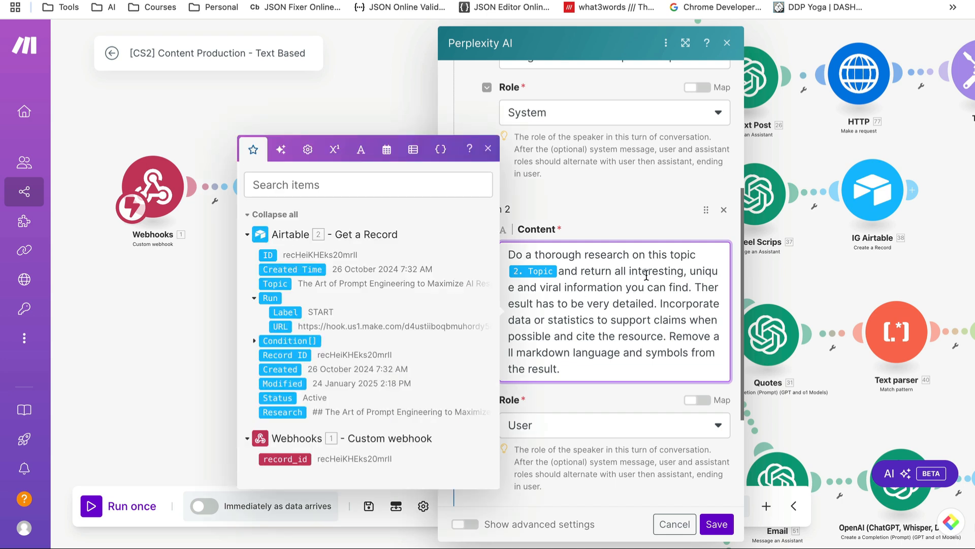
click(625, 288)
text(from past )
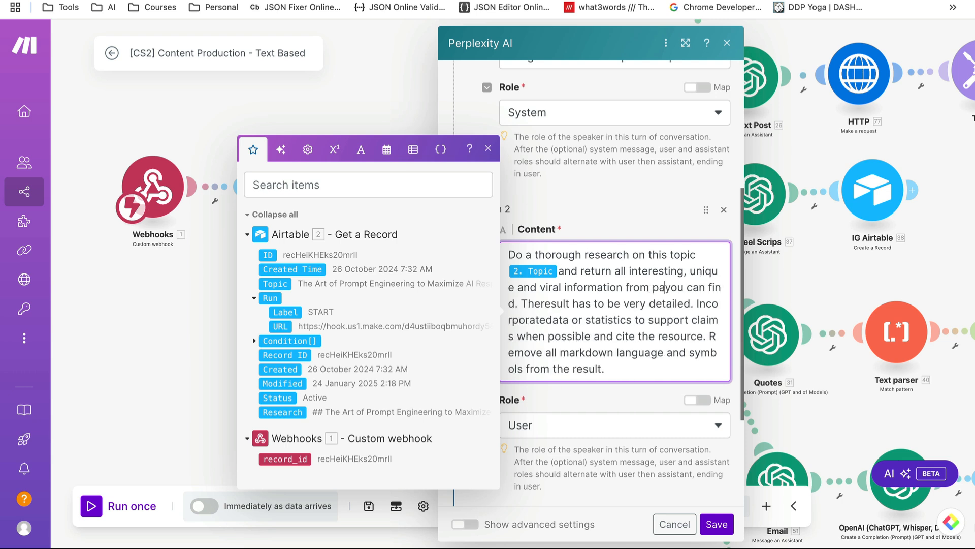
text(month)
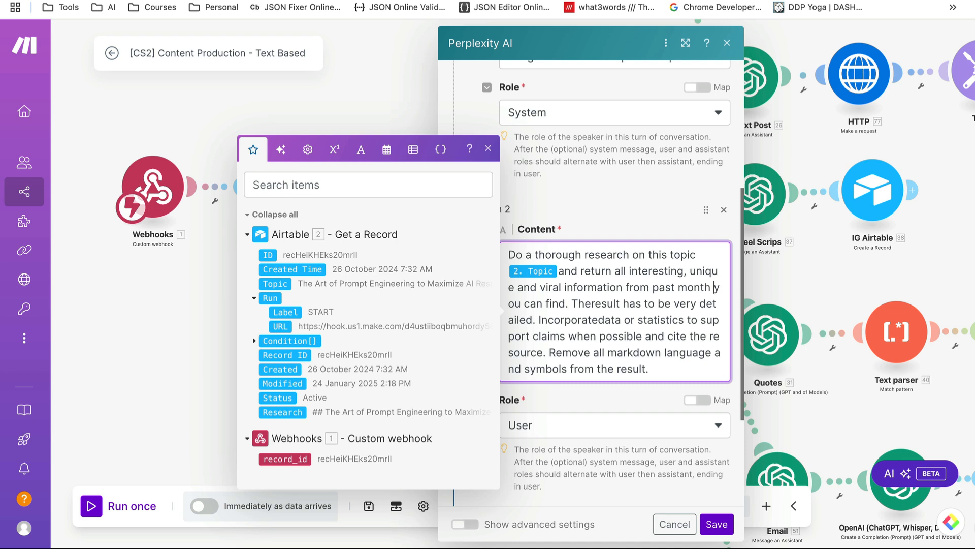
Add the missing spaces in 'Theresult' and 'Incorporatedata', then save the Perplexity AI module
click(489, 149)
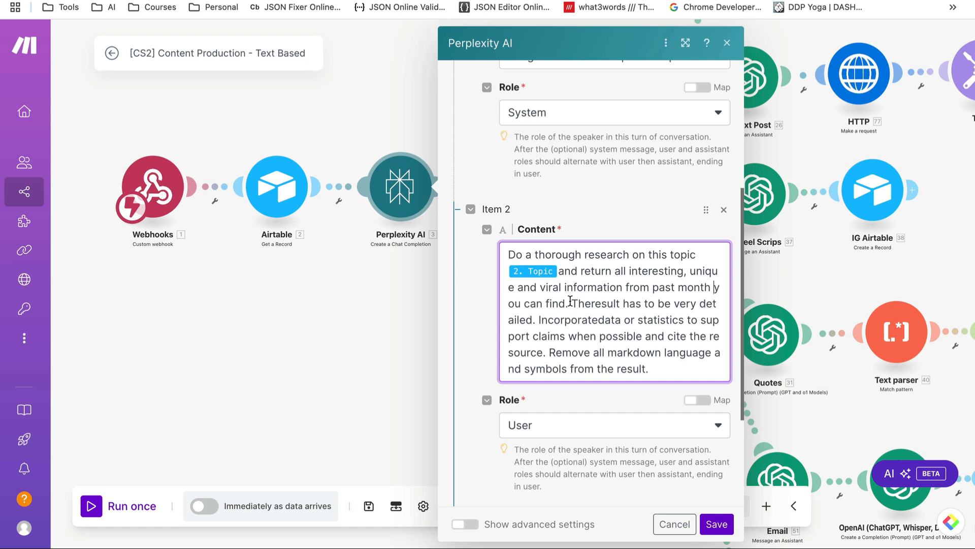
click(592, 304)
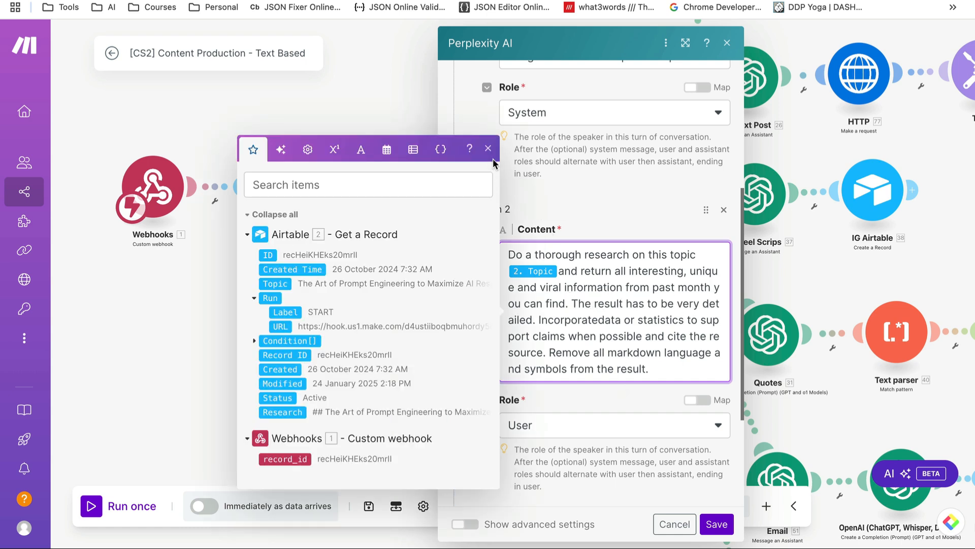
click(489, 149)
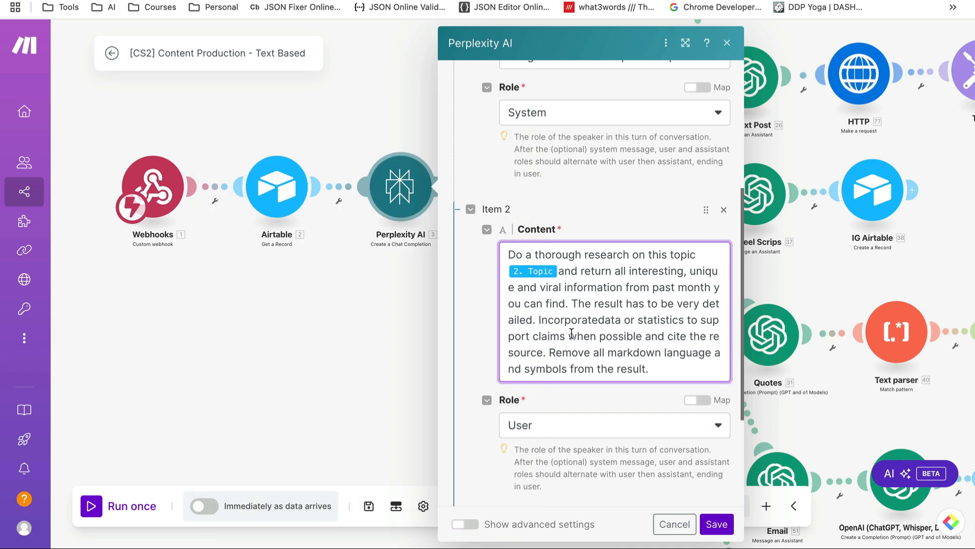
click(603, 320)
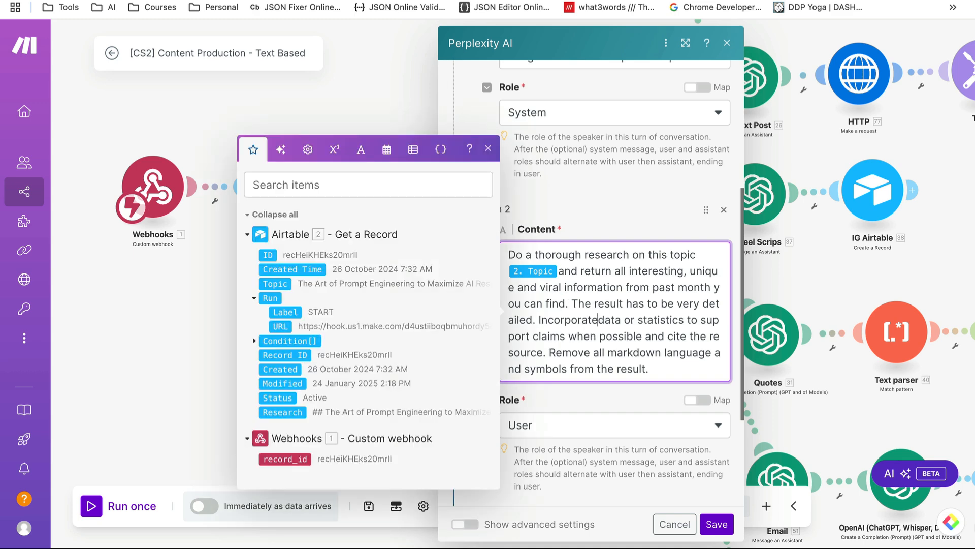
click(488, 150)
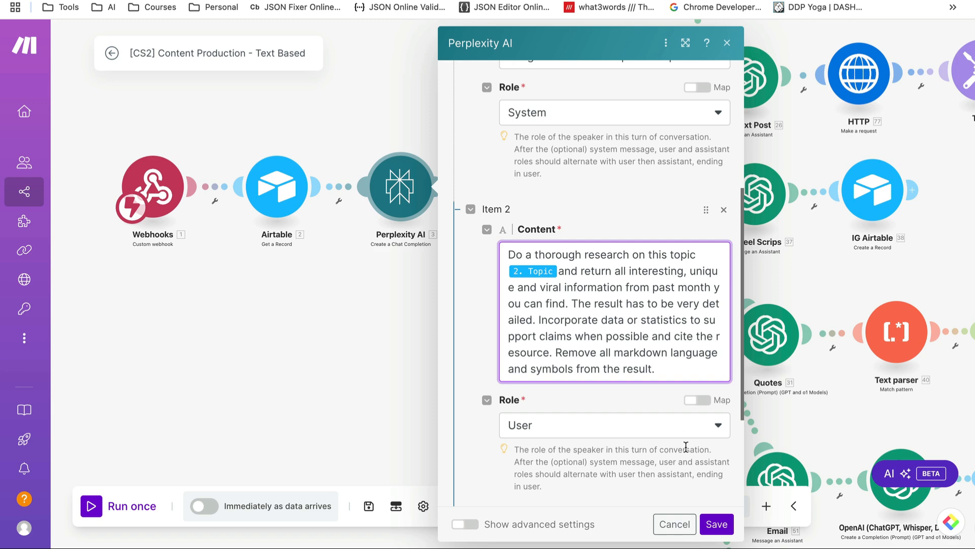
click(723, 529)
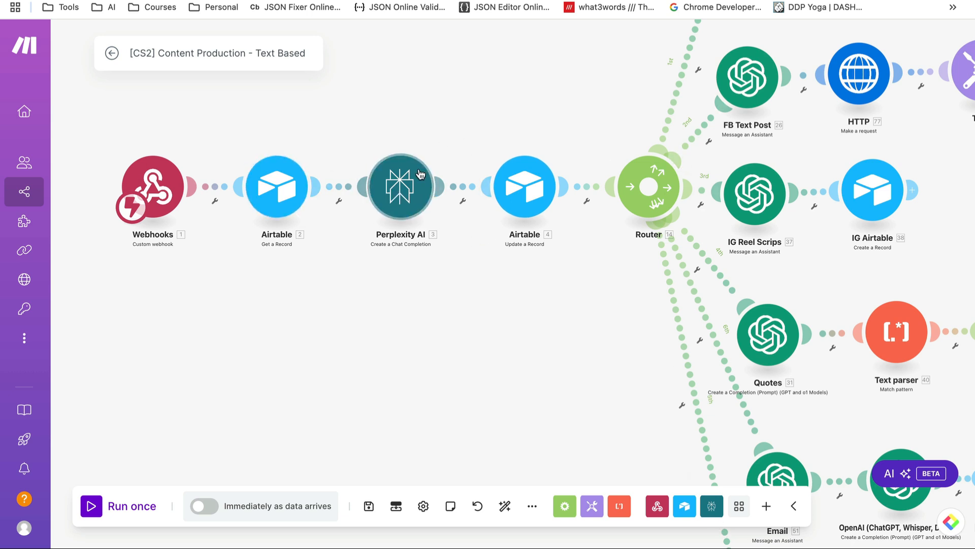
Inspect the Update a Record module's Record ID and Research field mappings, then switch to the Content Vault table
click(525, 194)
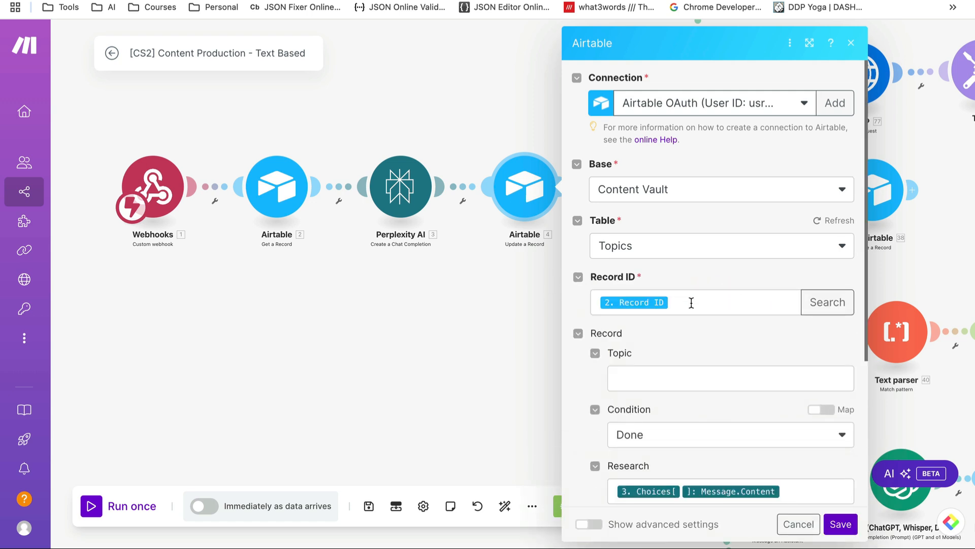
click(692, 303)
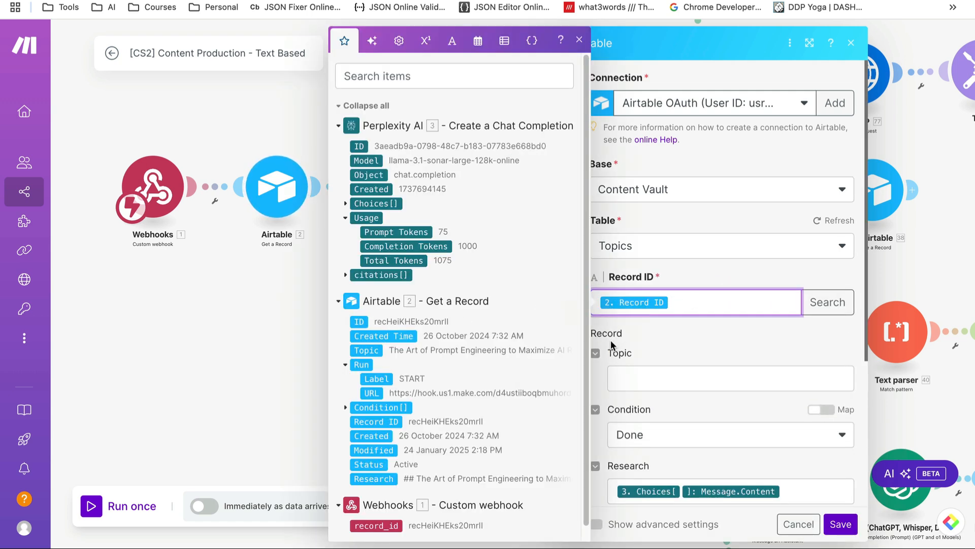
click(678, 340)
scroll(653, 336, down, 3)
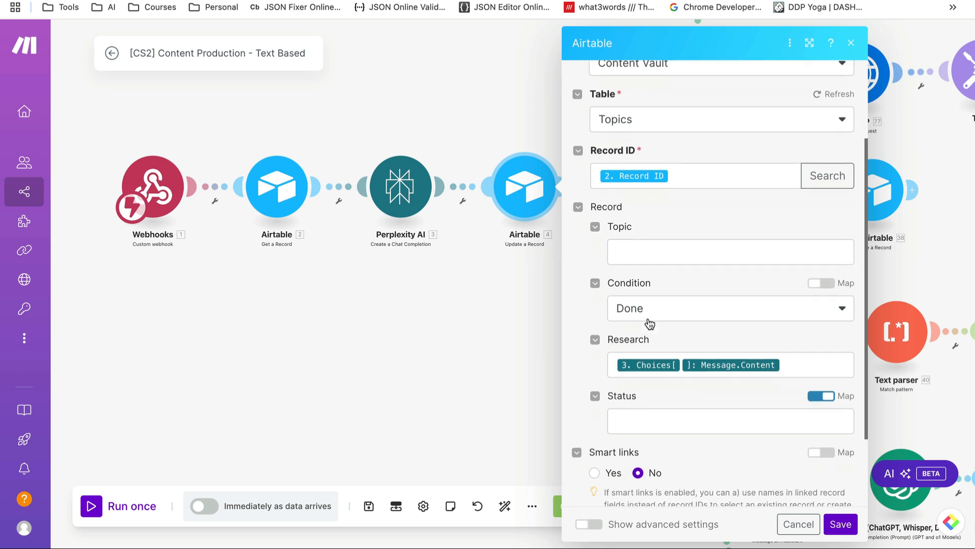
scroll(650, 324, down, 2)
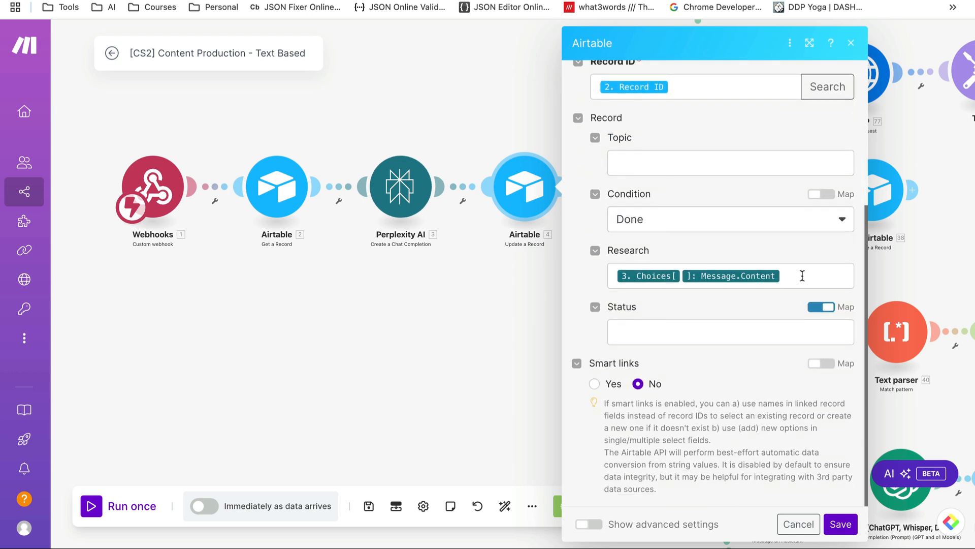
click(802, 276)
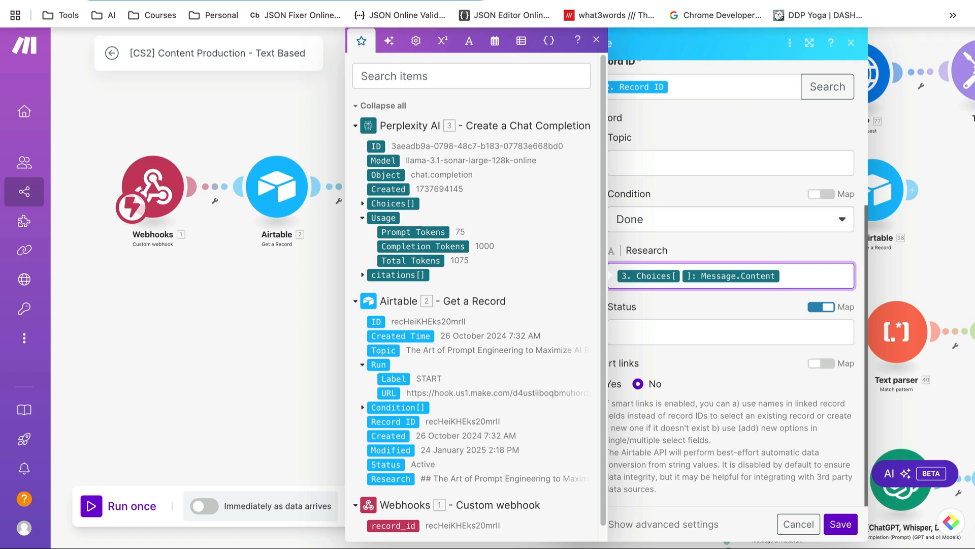
click(488, 1)
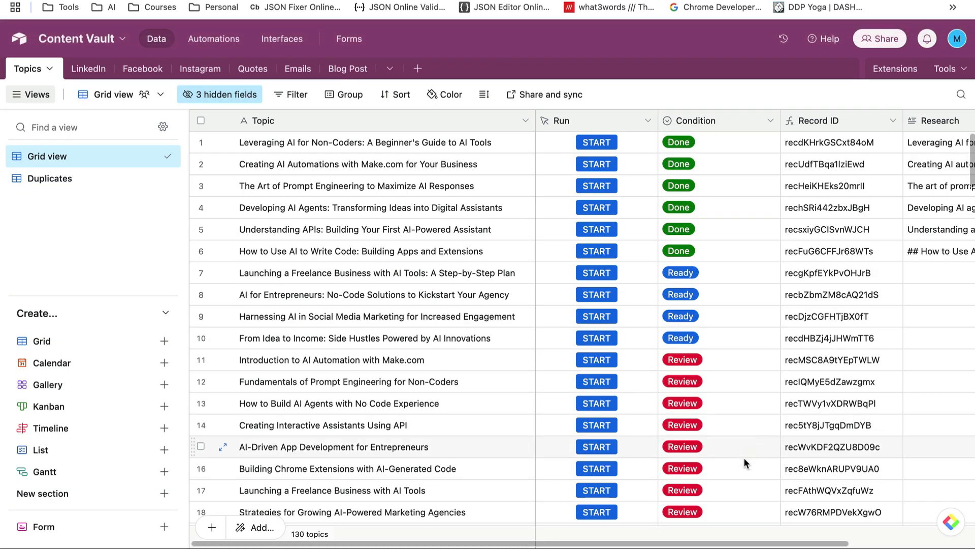
Scroll the topics grid to the Research column, compare with Make, and dismiss the Update a Record settings
drag(718, 543, 797, 545)
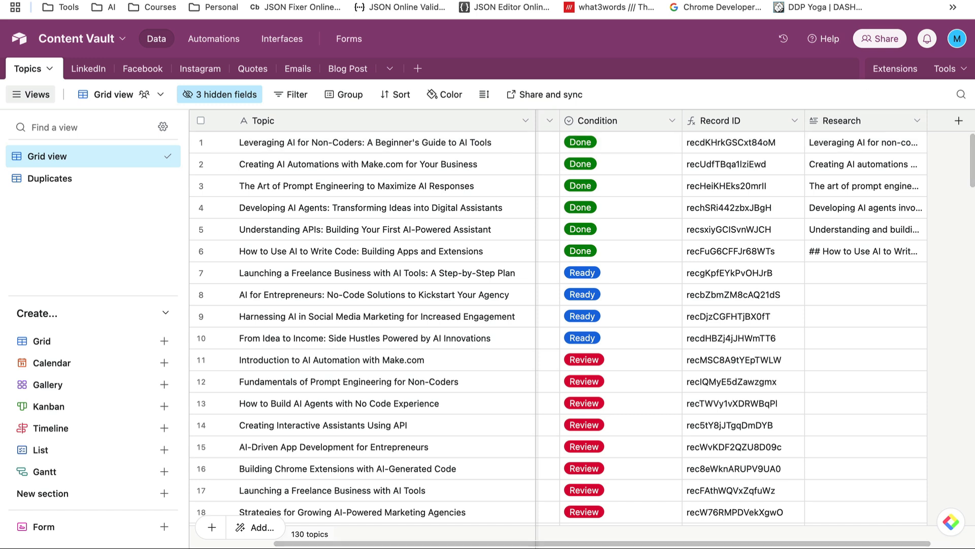
click(839, 0)
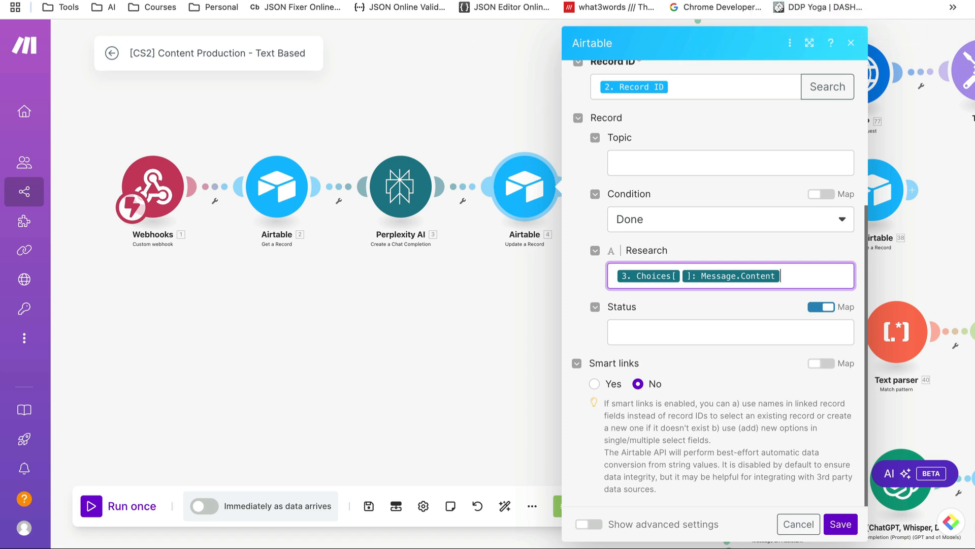
click(864, 1)
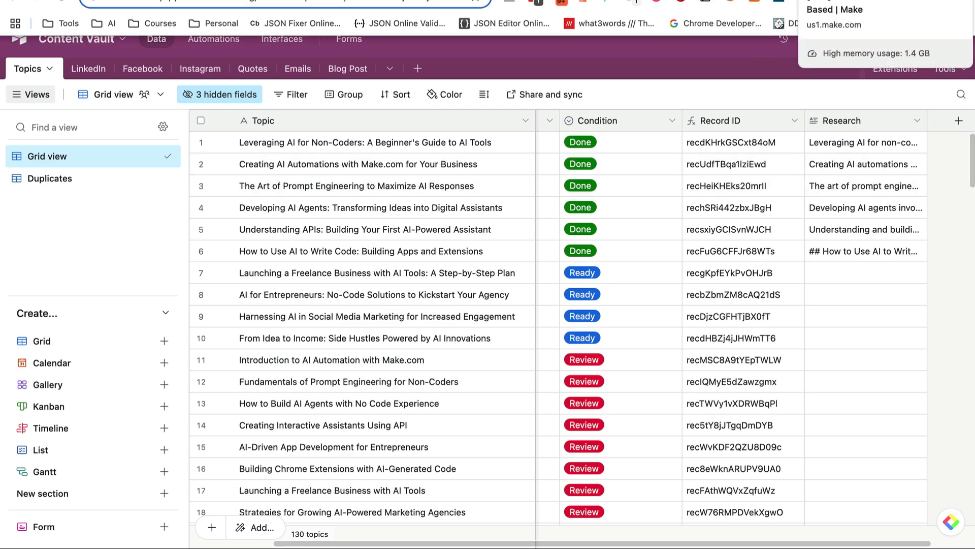
click(859, 1)
click(793, 533)
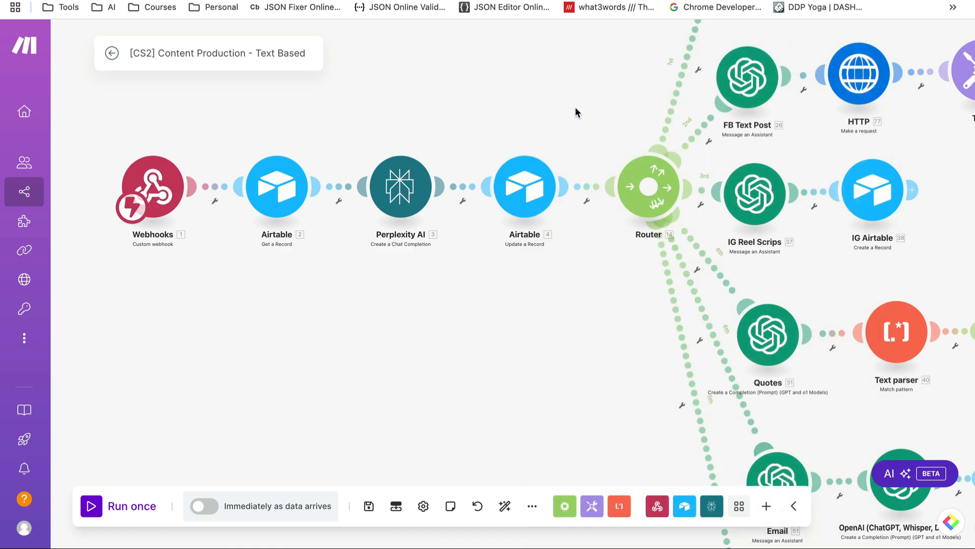
Unlink Update a Record from the Router, start Run once, and switch to the Content Vault base
click(586, 192)
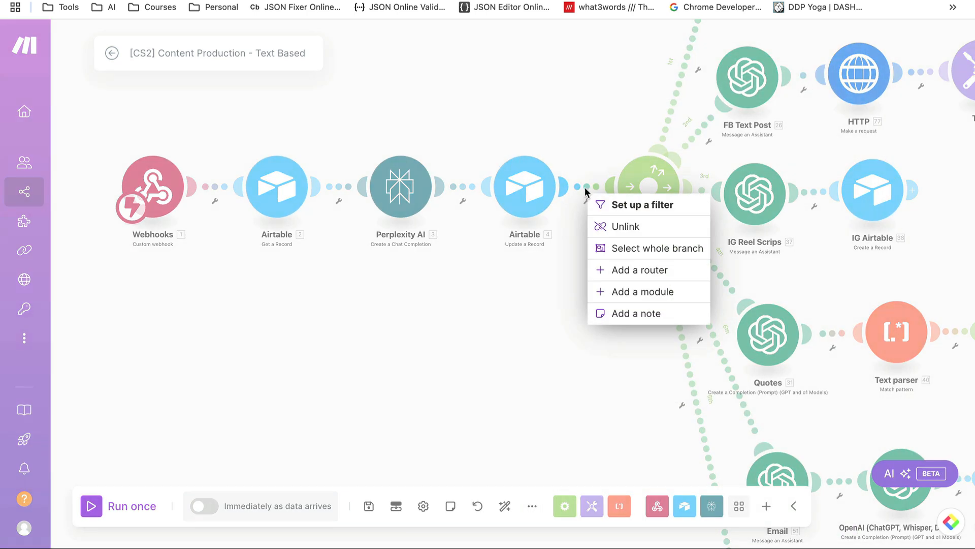
click(625, 227)
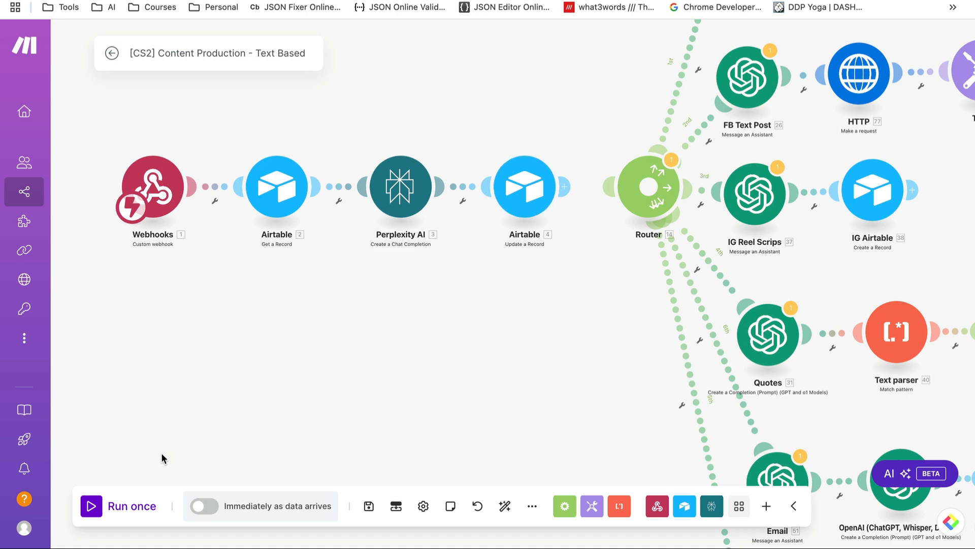
click(114, 506)
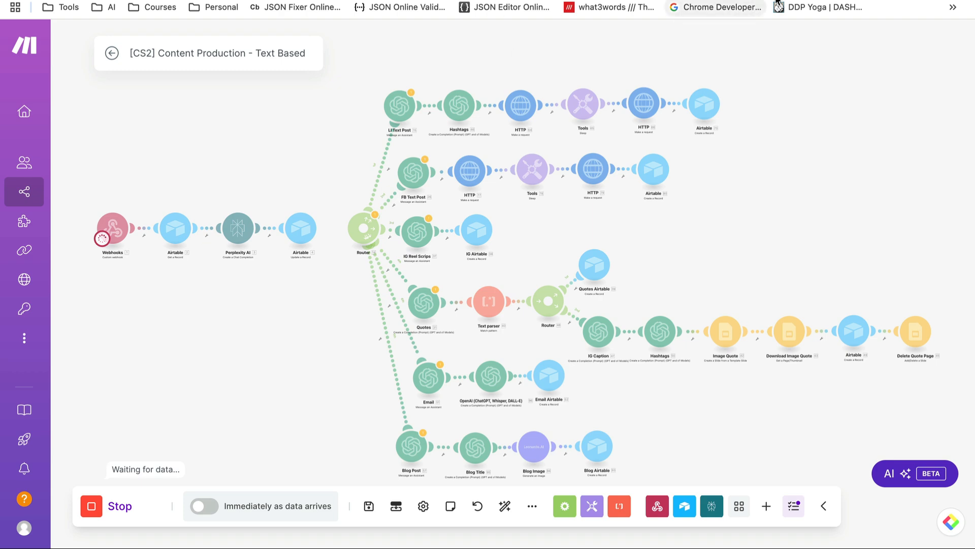
click(823, 1)
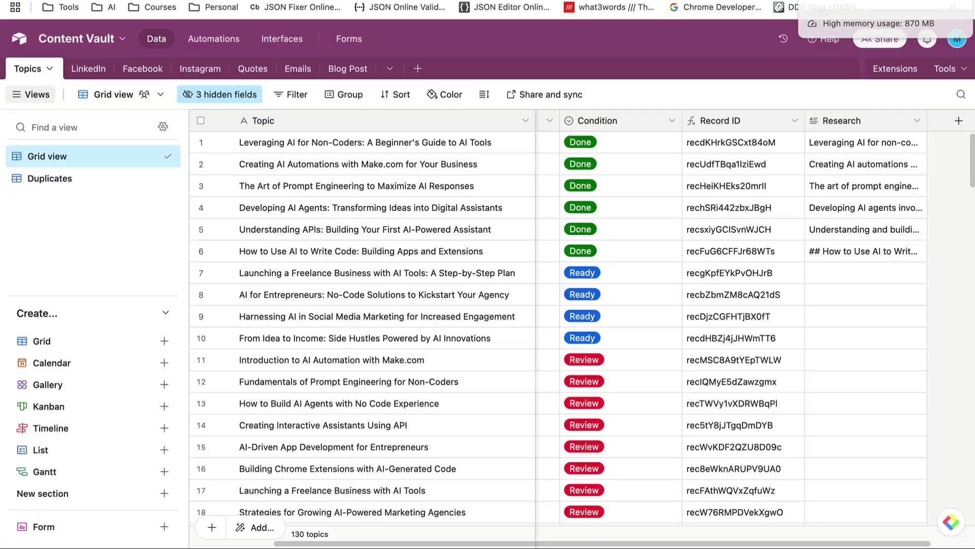
Select row 7, 'Launching a Freelance Business with AI Tools', and trigger its Make webhook with START
click(200, 273)
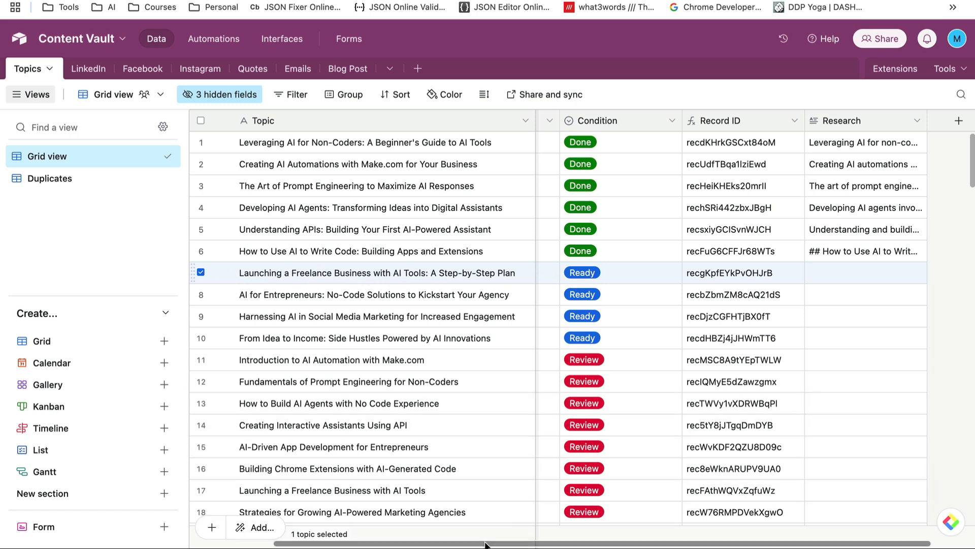
drag(485, 545, 403, 544)
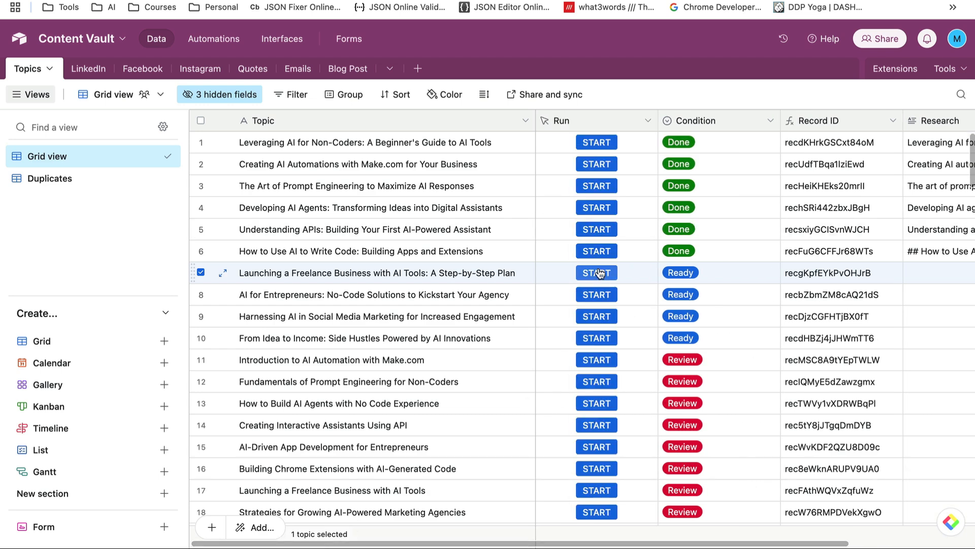
click(599, 273)
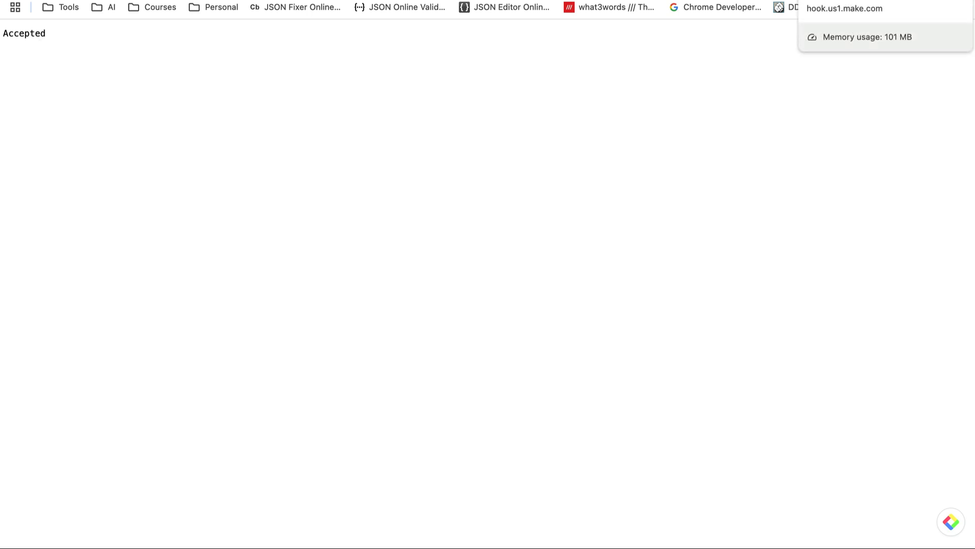
Close the Accepted webhook tab and return to the Make scenario tab
key(super+w)
click(813, 1)
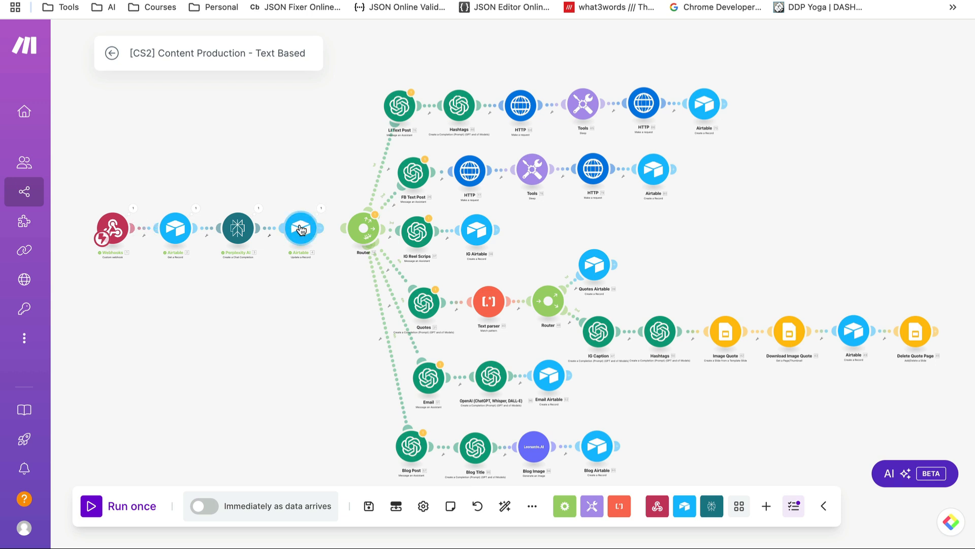
Inspect the webhook's received record_id and the Airtable topic record it fetched
click(133, 210)
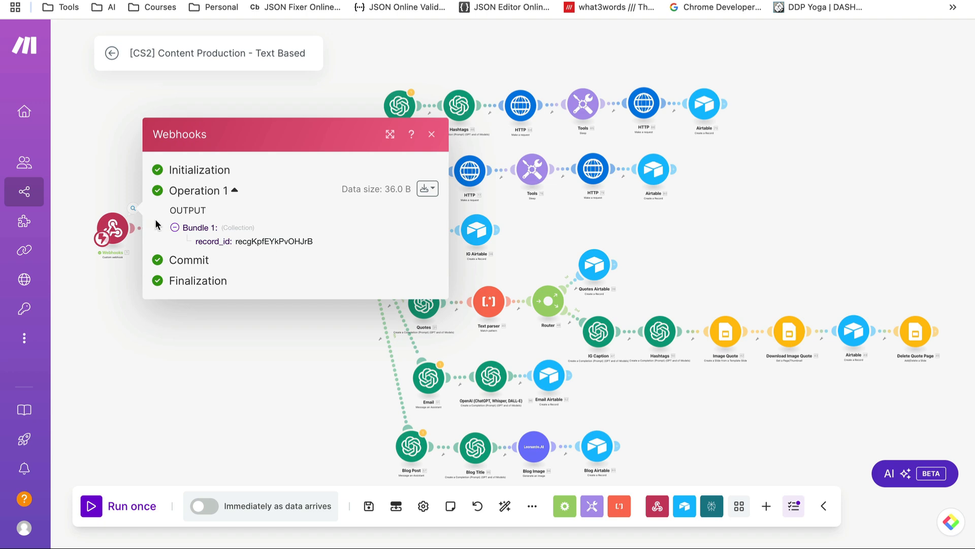
click(183, 318)
click(195, 208)
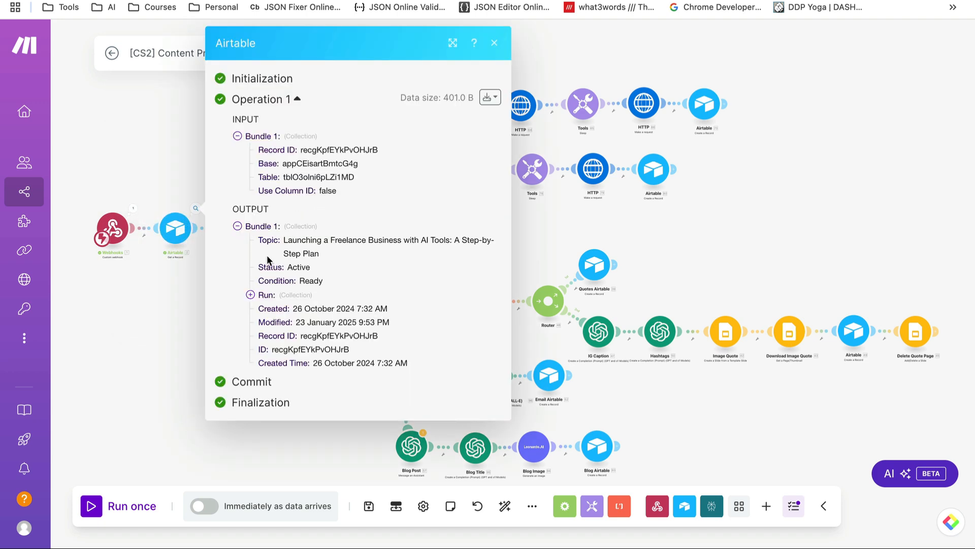
Expand the Perplexity AI output's Usage, Choices and Message to read the research, then check the Done record update
click(258, 209)
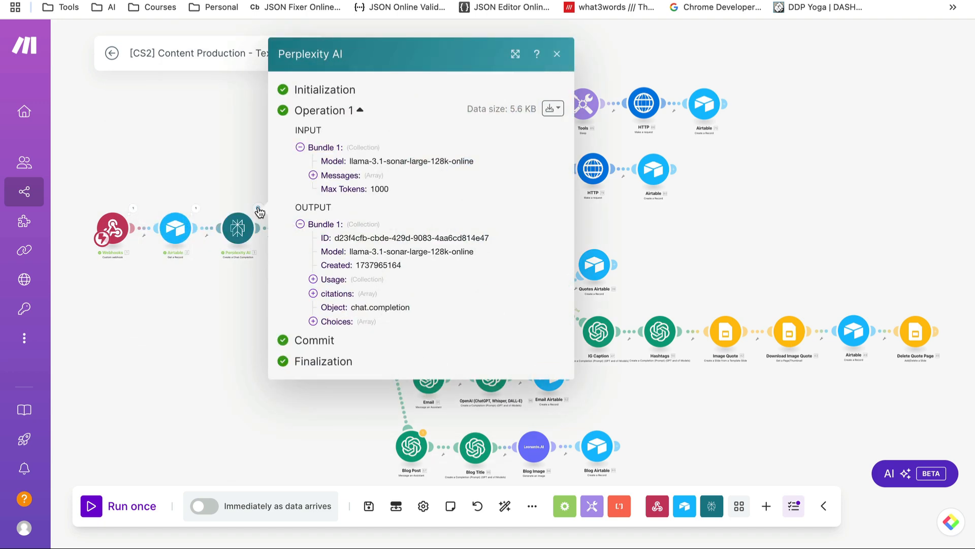
click(314, 280)
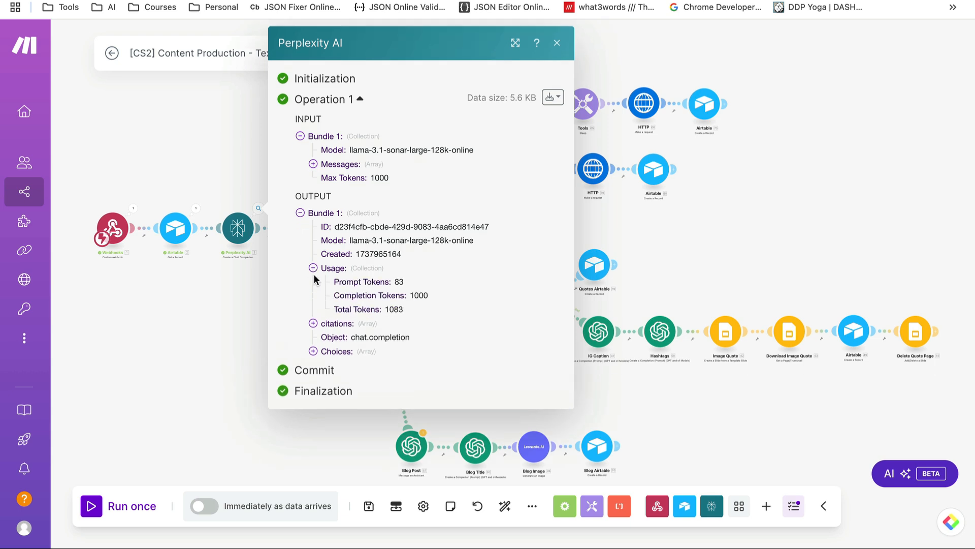
click(313, 351)
click(326, 365)
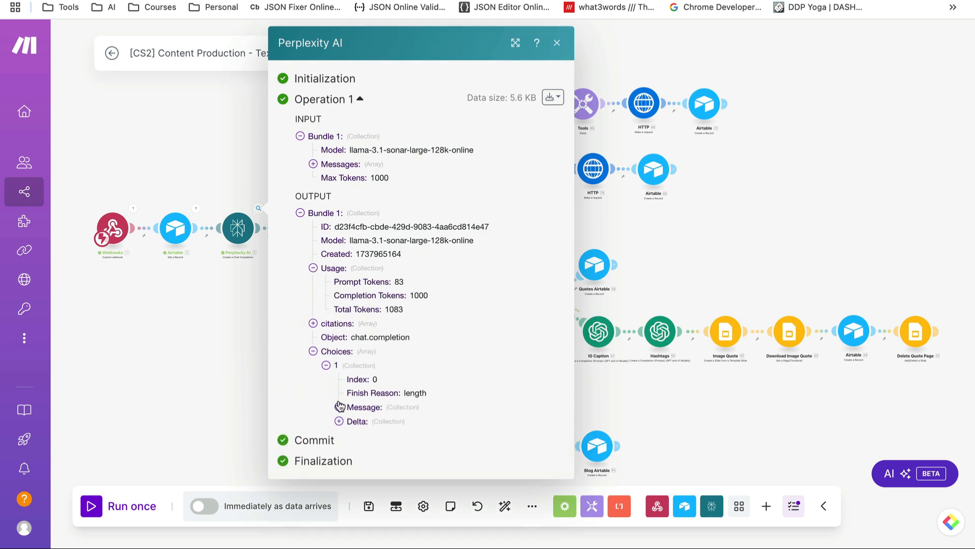
click(339, 406)
click(352, 435)
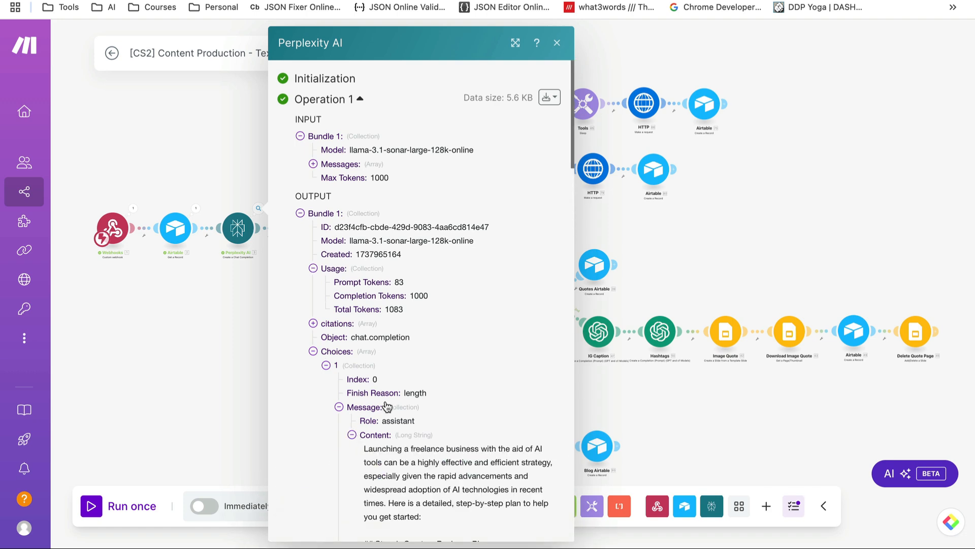
scroll(386, 406, down, 20)
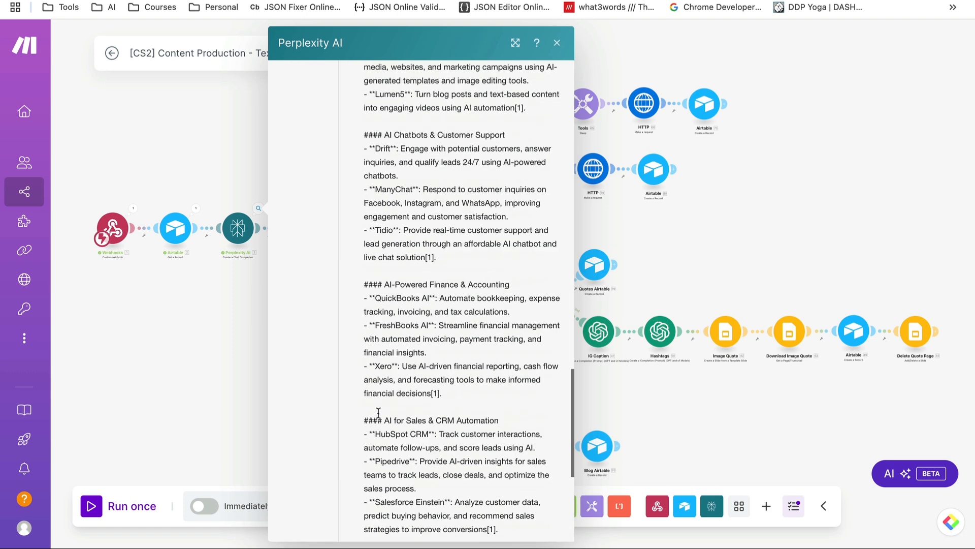
scroll(378, 412, down, 5)
click(237, 379)
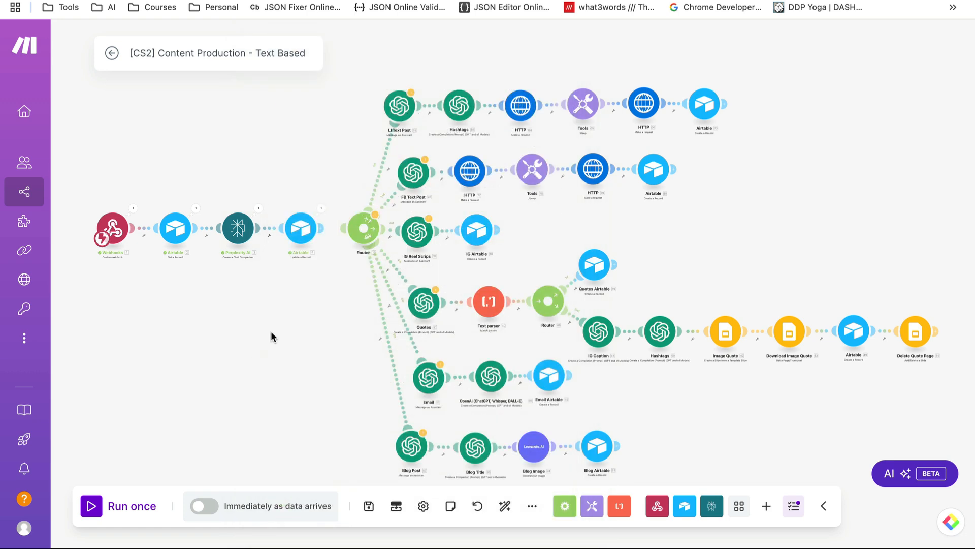
click(322, 210)
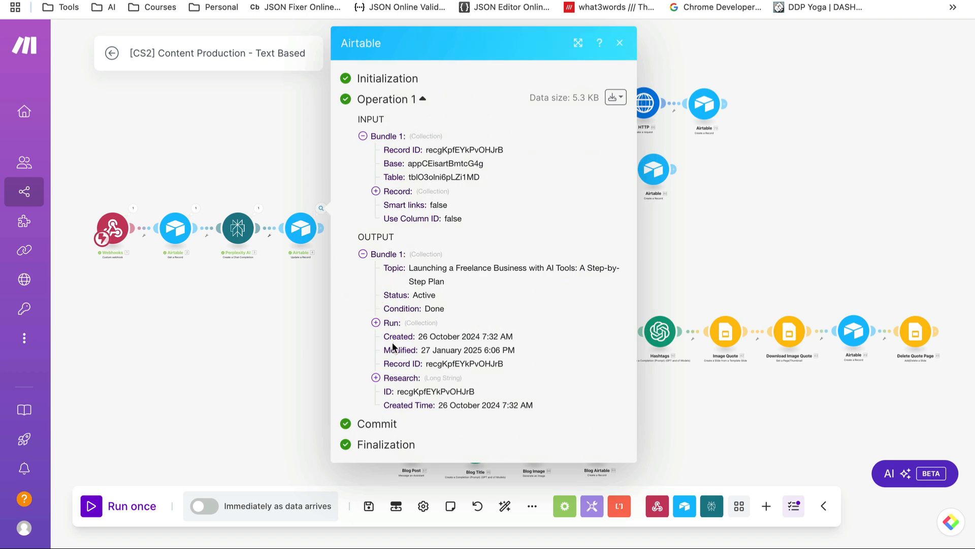
click(254, 337)
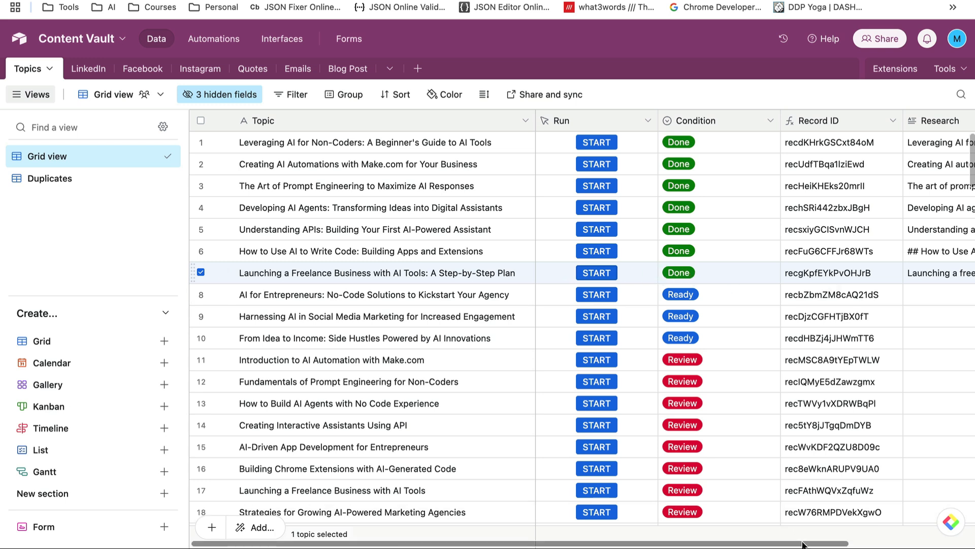
Expand row 7's Research cell and read the freelance business topic's full research text
drag(804, 539, 897, 539)
click(894, 274)
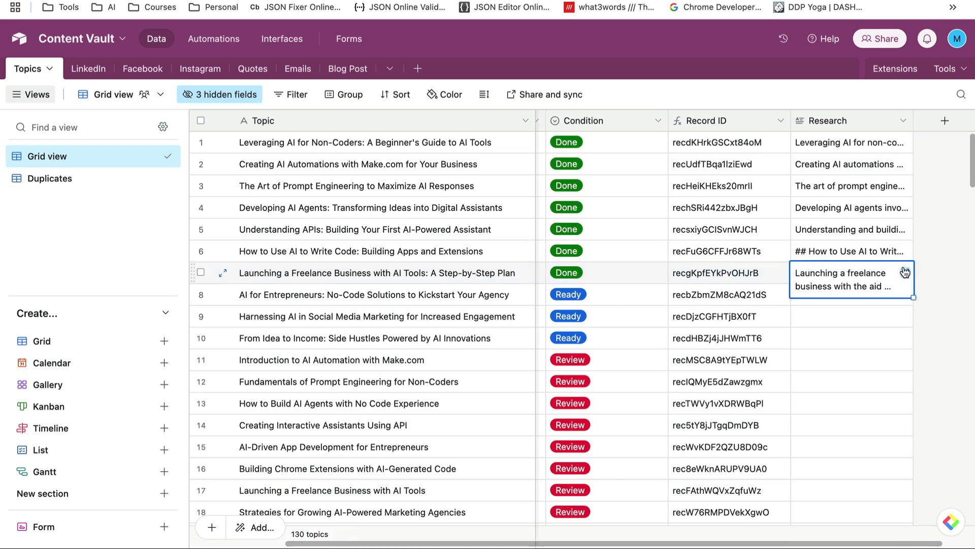
click(905, 272)
scroll(602, 246, down, 20)
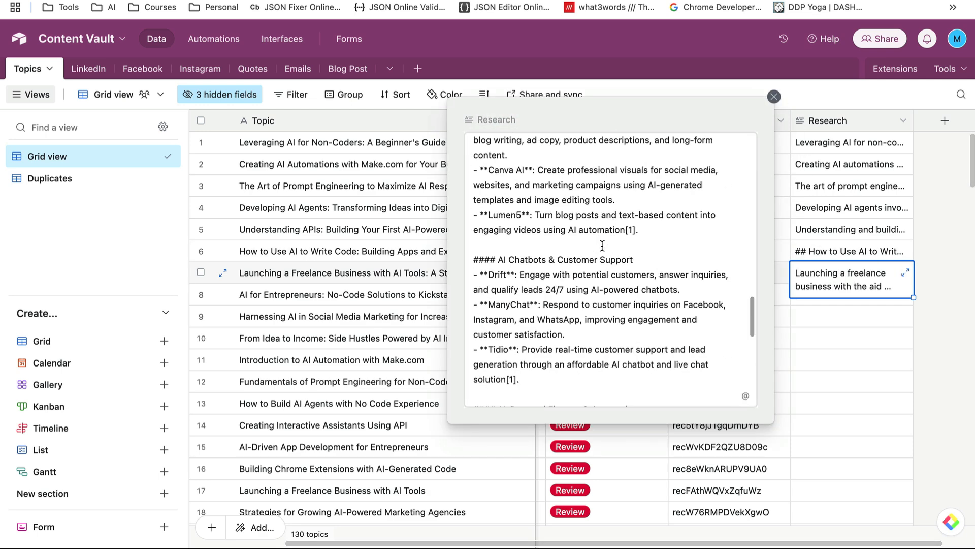
click(774, 97)
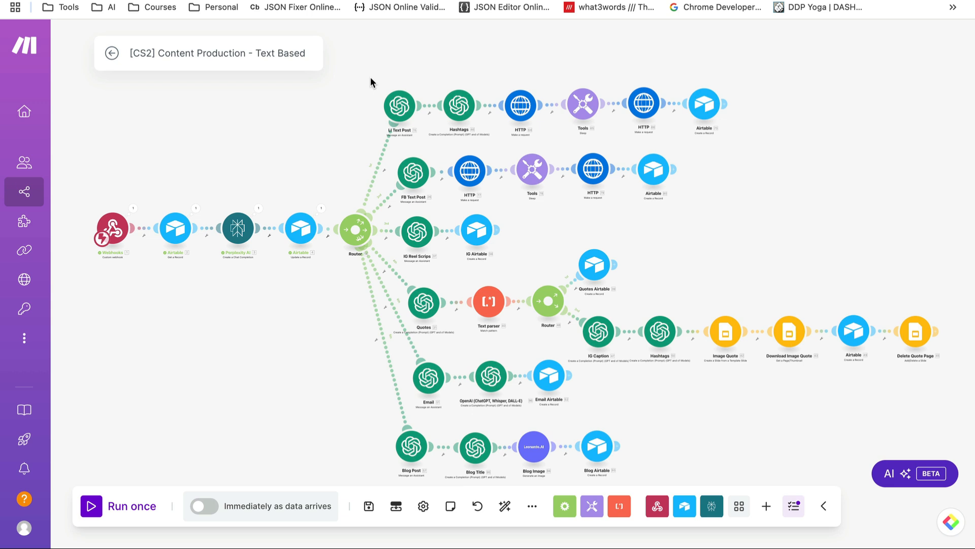
drag(370, 77, 735, 121)
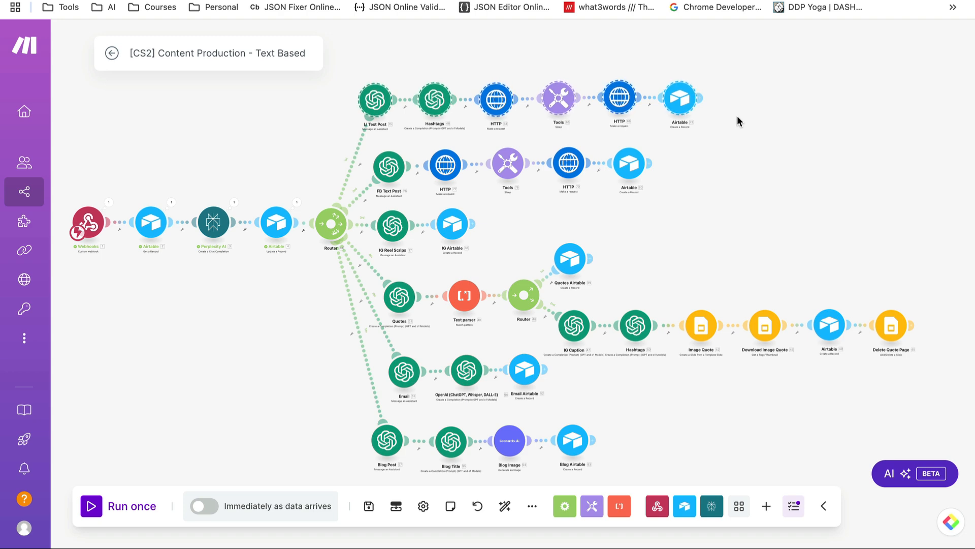
click(736, 115)
scroll(765, 270, up, 5)
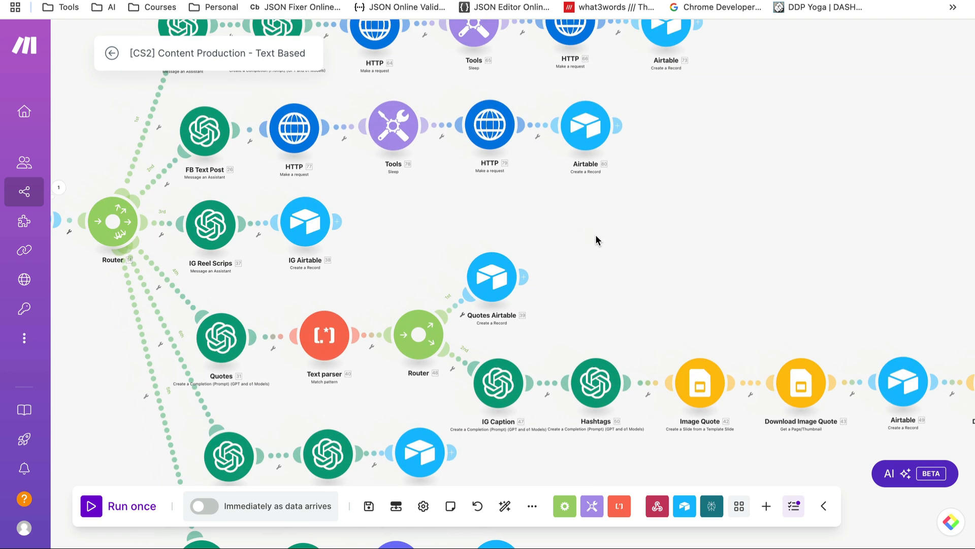
drag(596, 235, 711, 335)
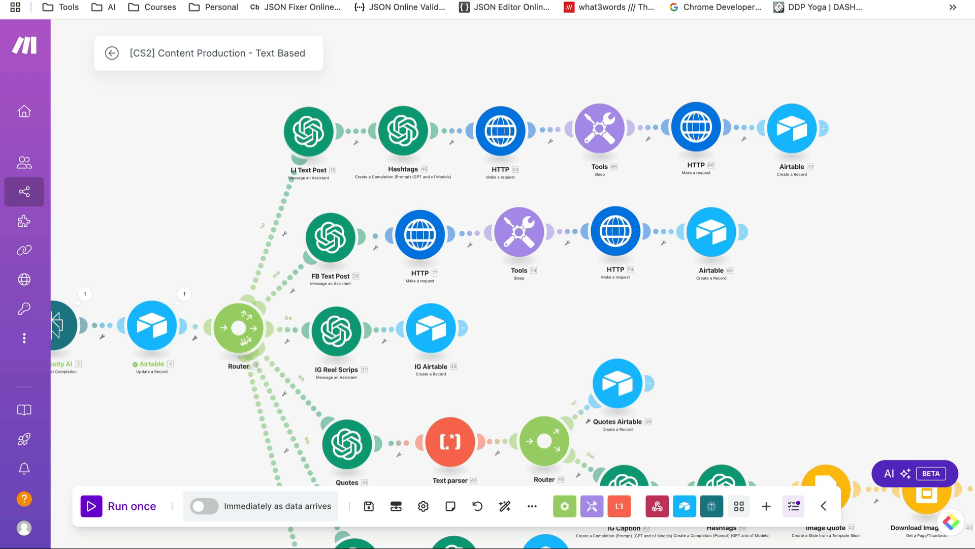
click(858, 1)
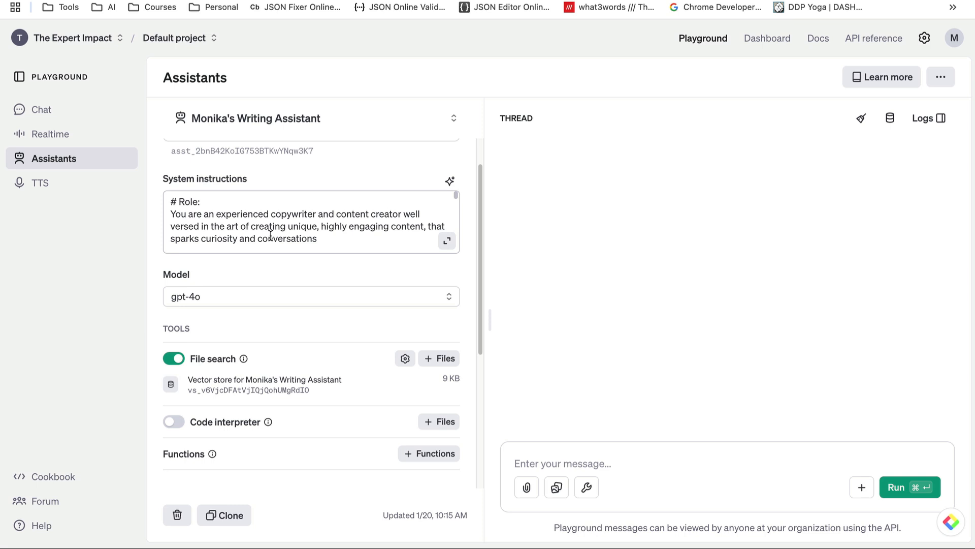
scroll(316, 322, down, 2)
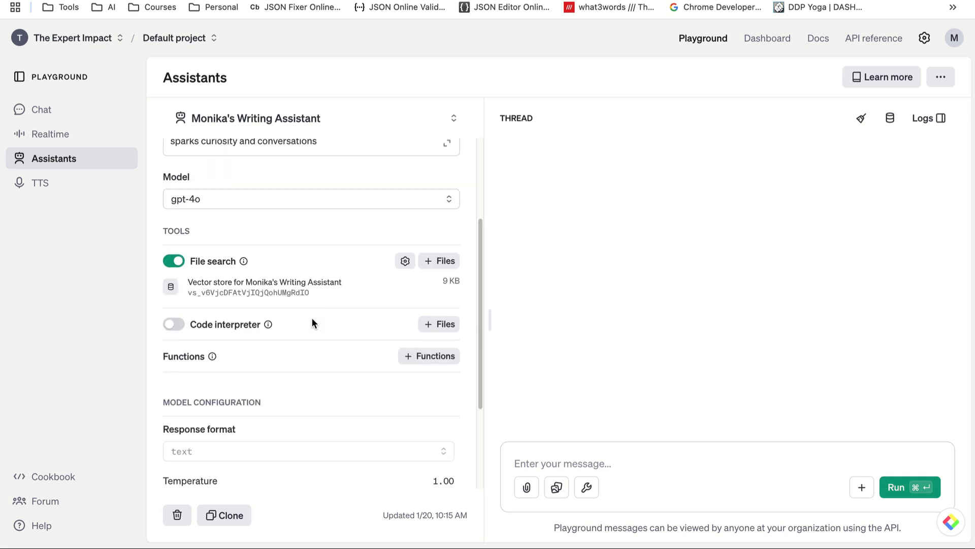
double_click(258, 287)
click(257, 287)
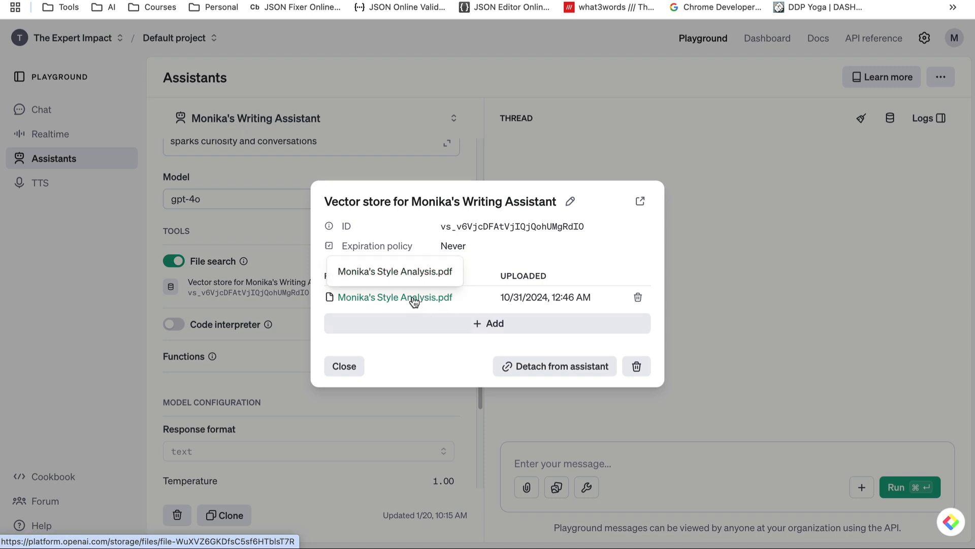
click(731, 234)
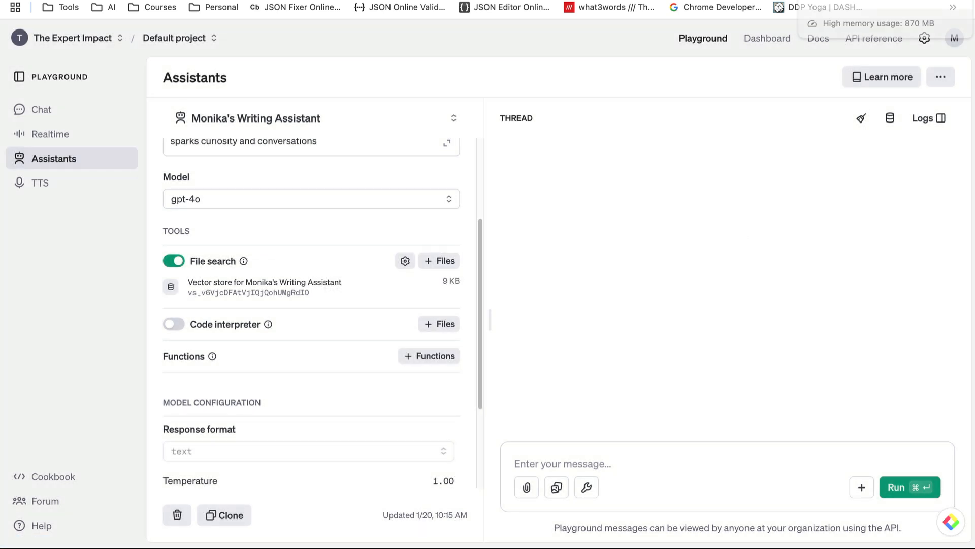
click(885, 0)
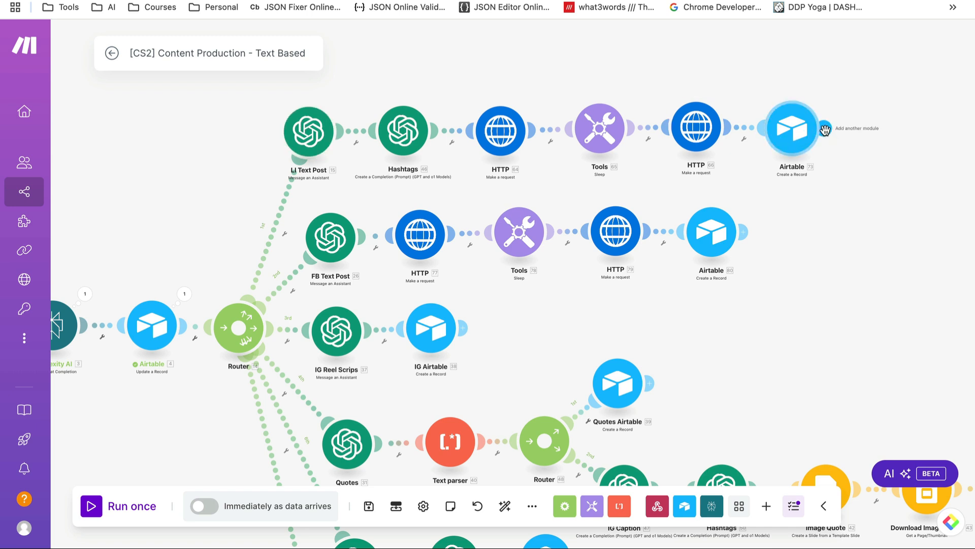
Drop the unfinished OpenAI module after the final Airtable step and open the LI Text Post module settings
click(824, 130)
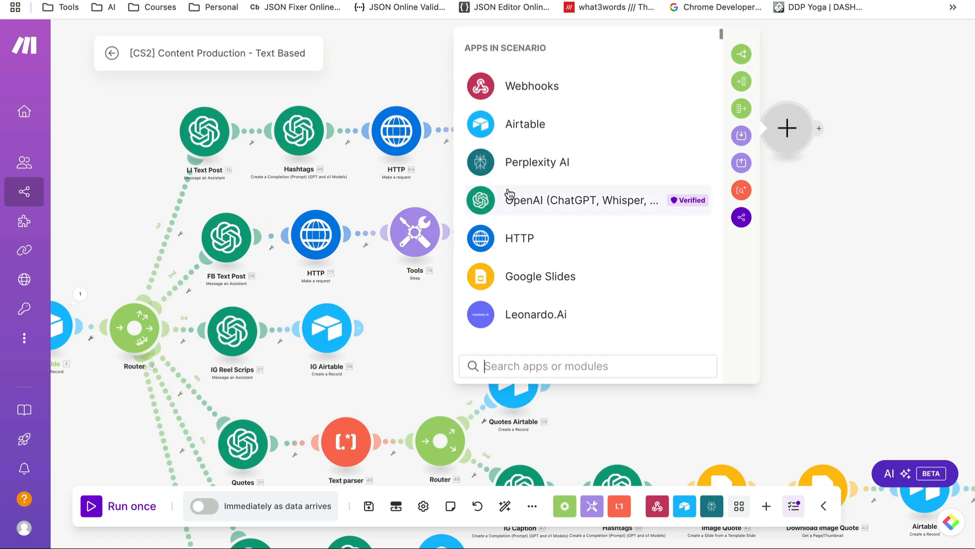
click(509, 196)
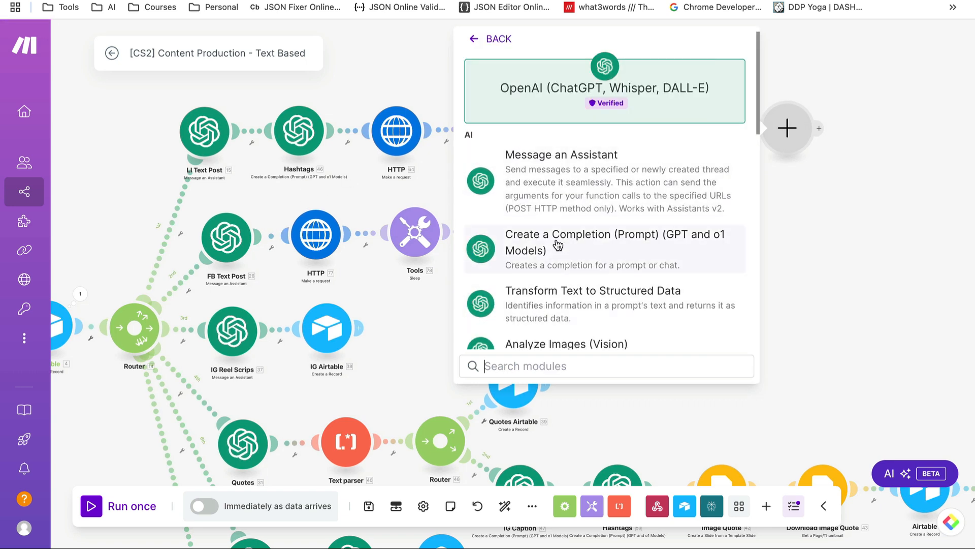
click(814, 257)
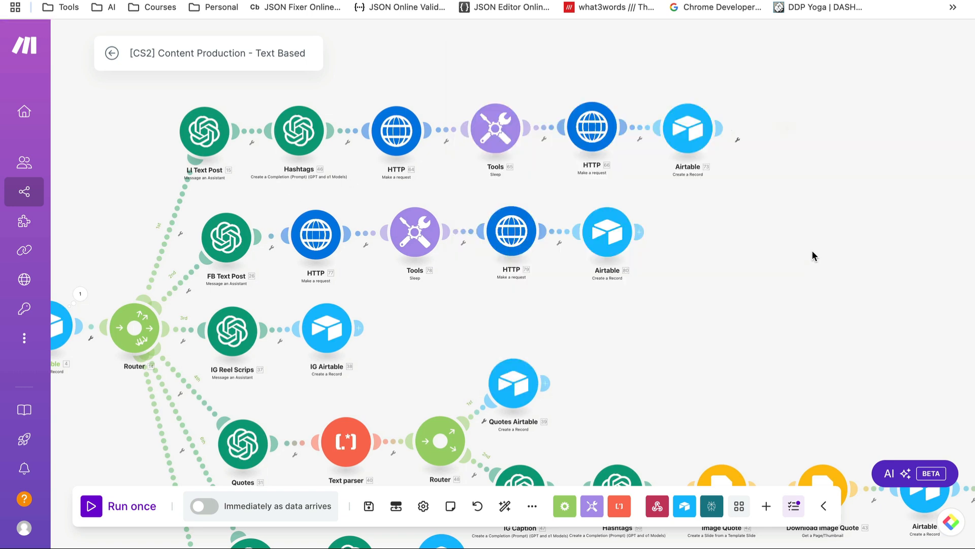
click(203, 133)
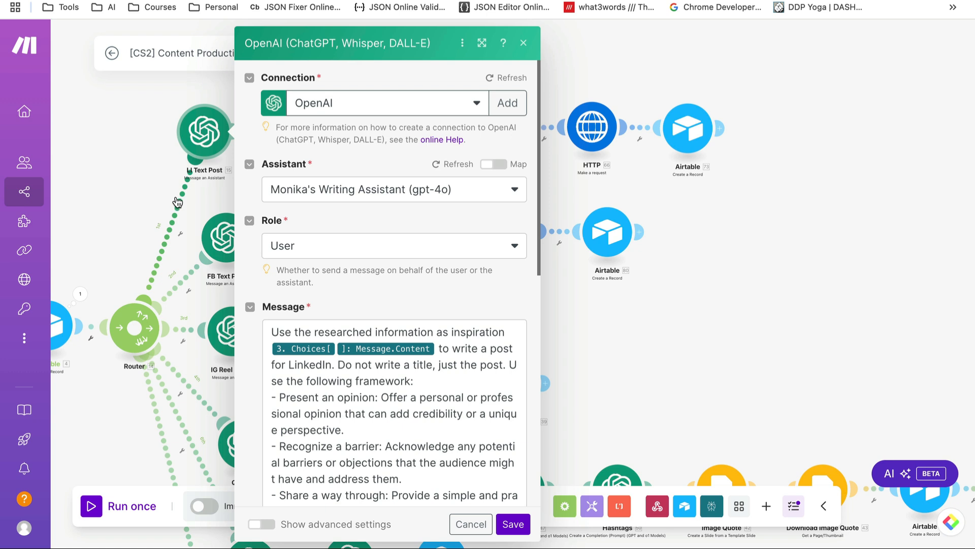
Inspect the Perplexity Choices[] > Message content mapped into the LI Text Post prompt
scroll(363, 284, down, 2)
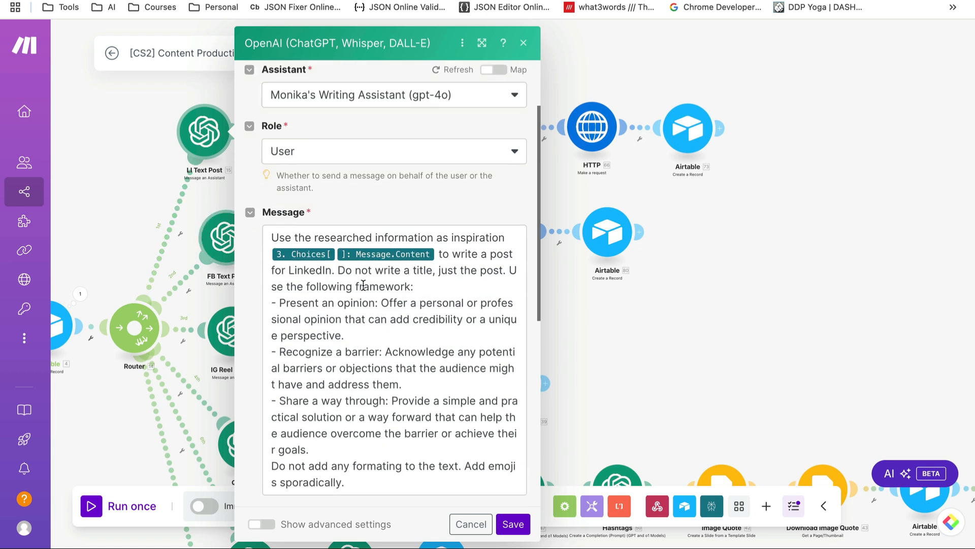
scroll(363, 284, down, 2)
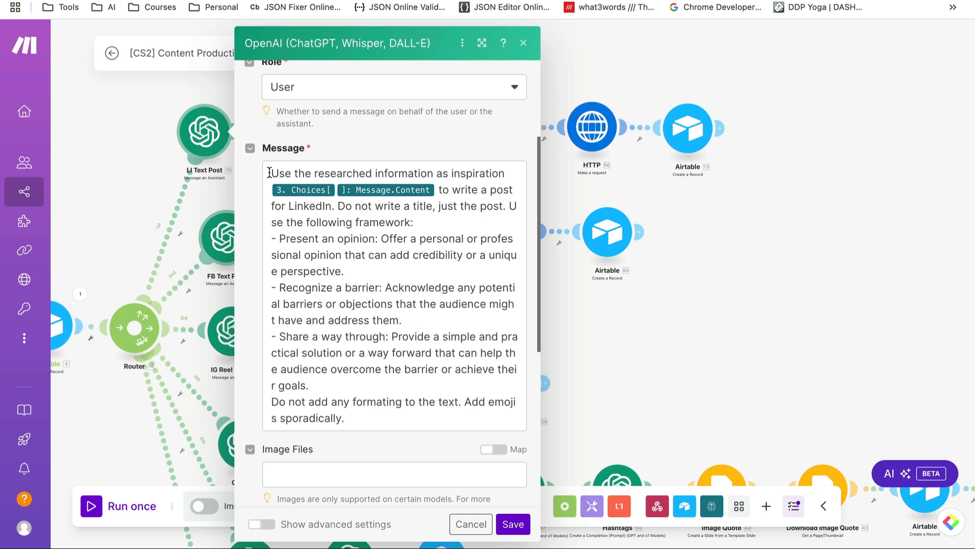
click(438, 190)
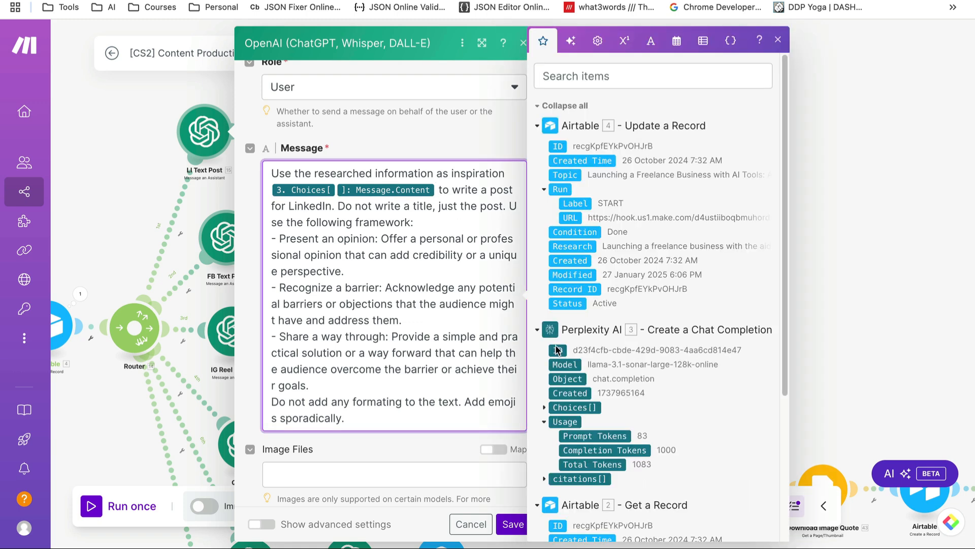
click(544, 407)
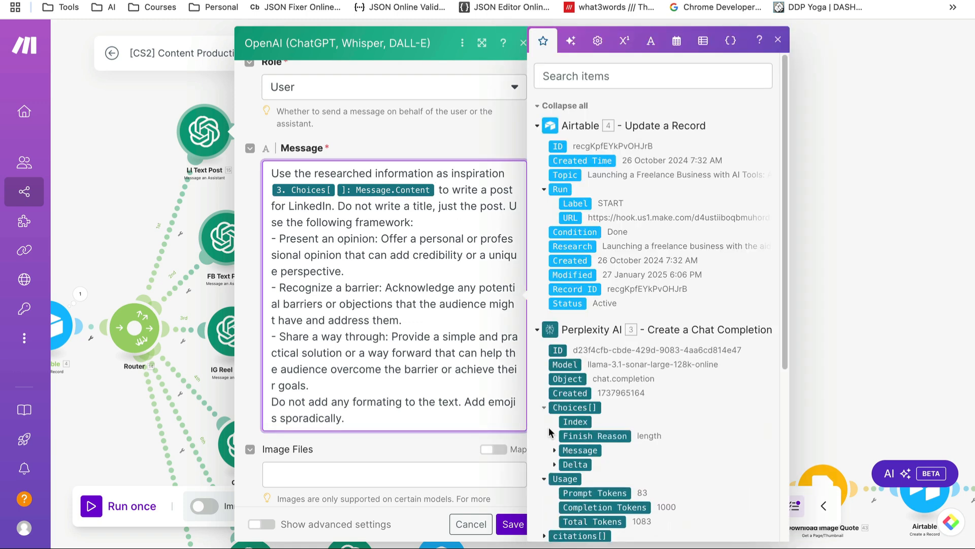
click(555, 451)
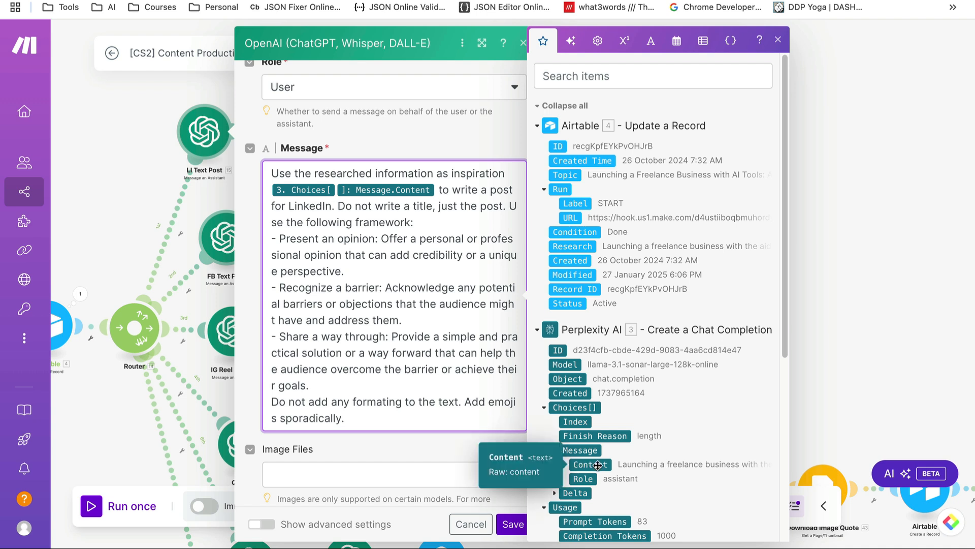
click(453, 255)
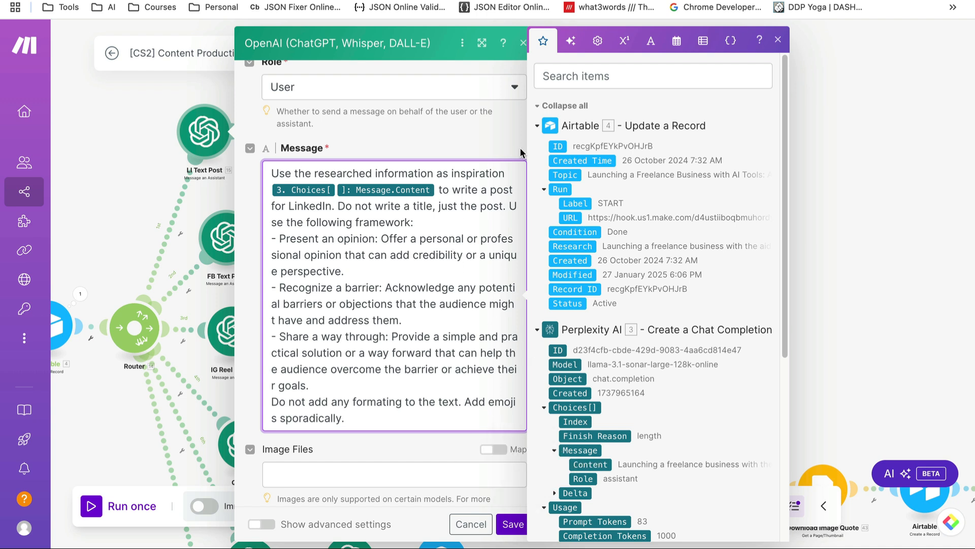
click(778, 40)
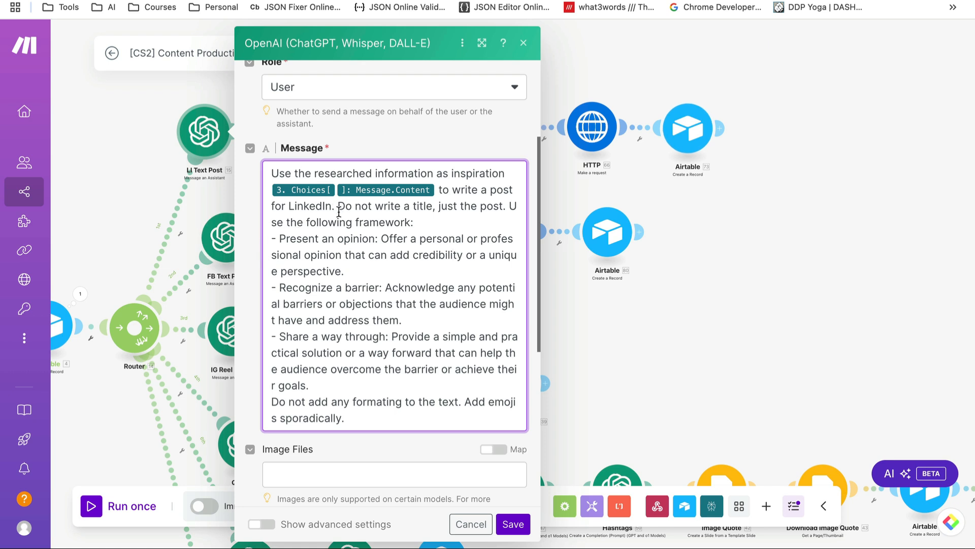
Read through the prompt, including 'Do not write a title', then cancel the settings without saving
drag(335, 208, 432, 209)
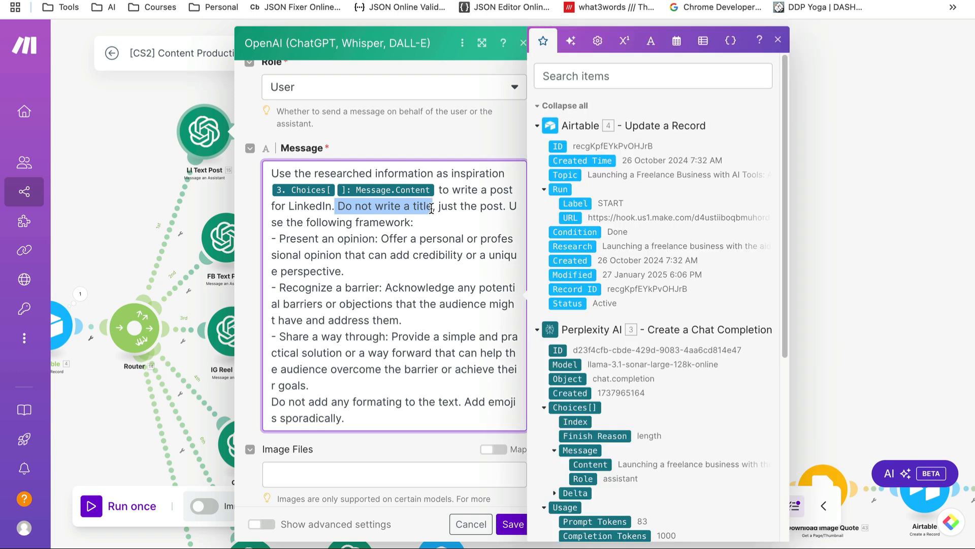
click(453, 225)
click(777, 40)
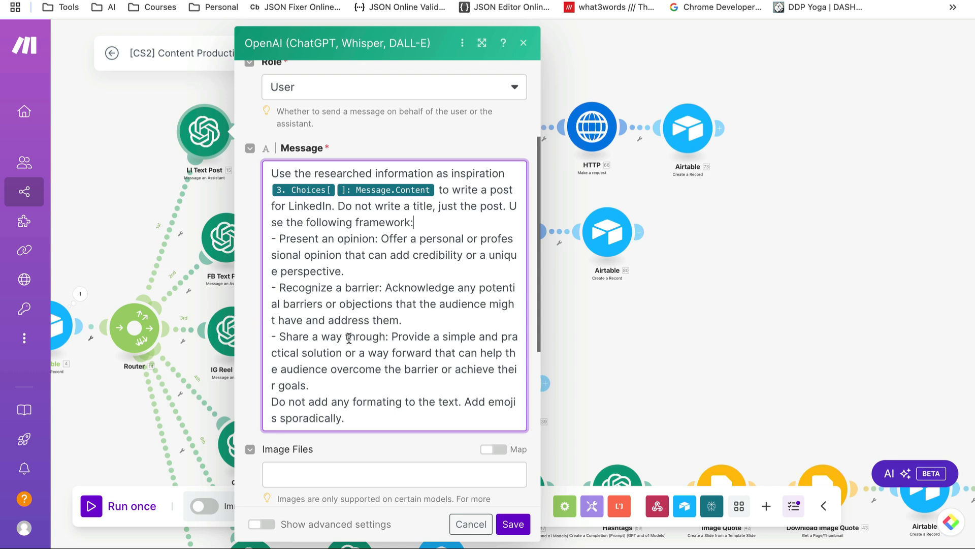
scroll(313, 377, down, 2)
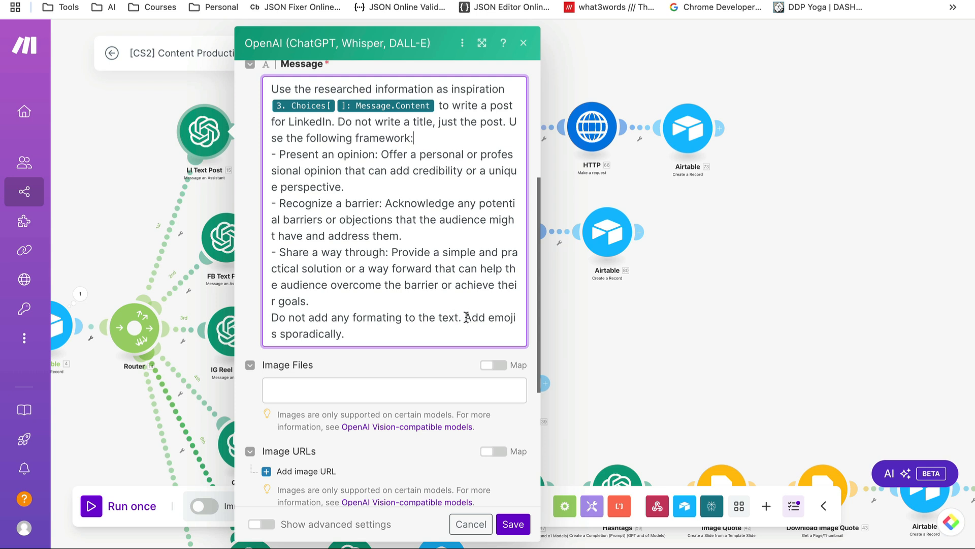
scroll(441, 333, down, 2)
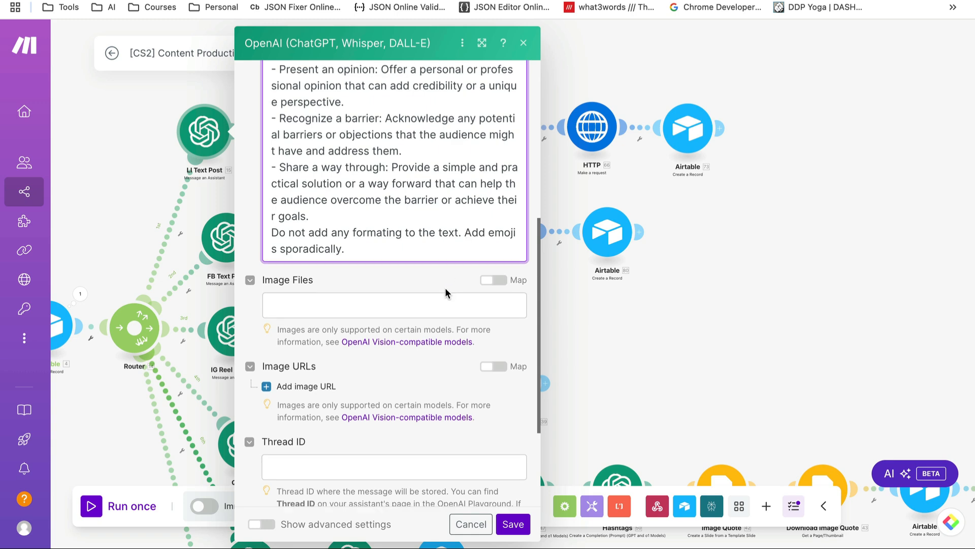
scroll(446, 289, down, 4)
scroll(445, 287, up, 10)
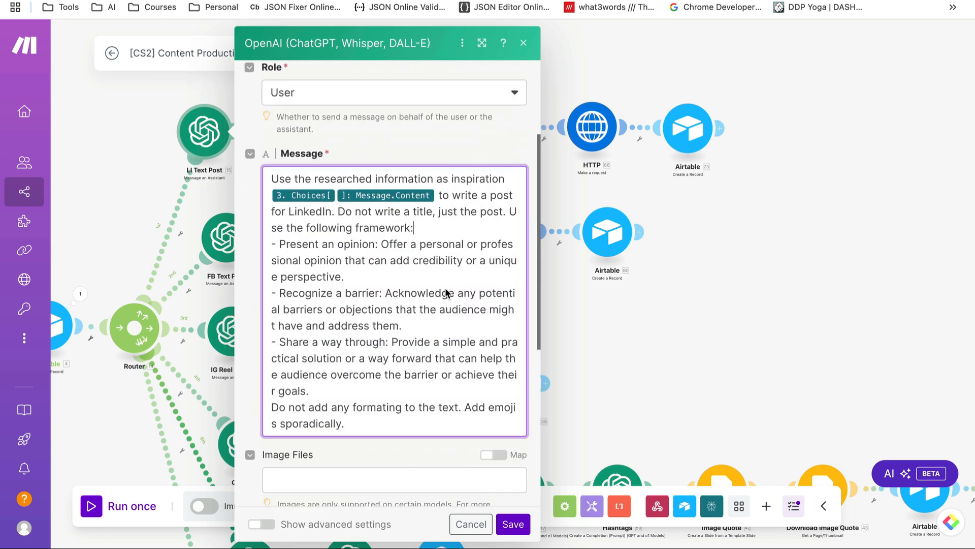
click(470, 524)
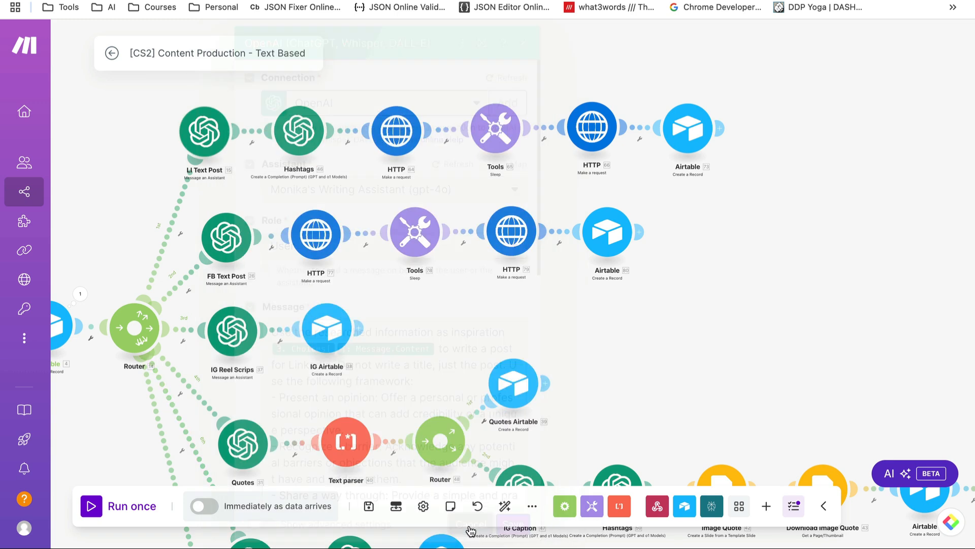
click(302, 133)
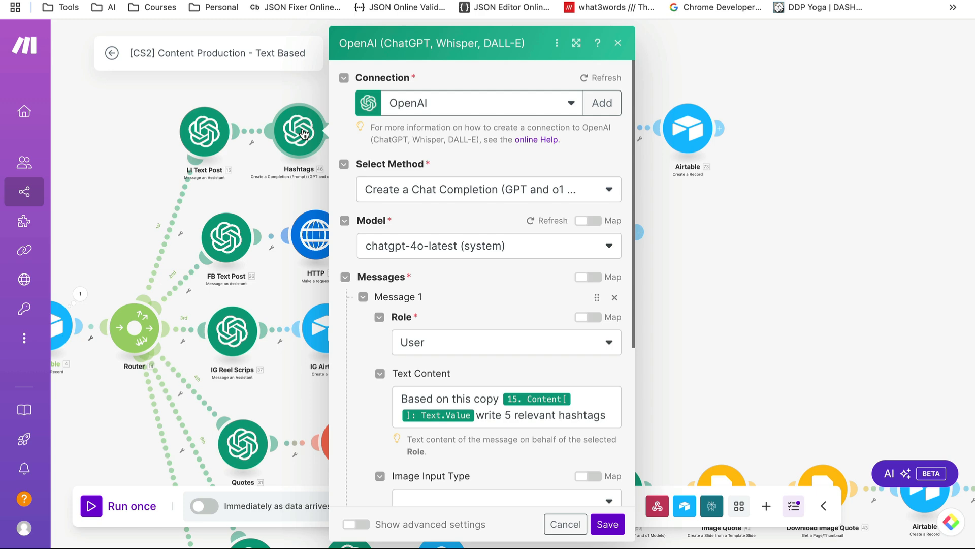
scroll(513, 260, down, 3)
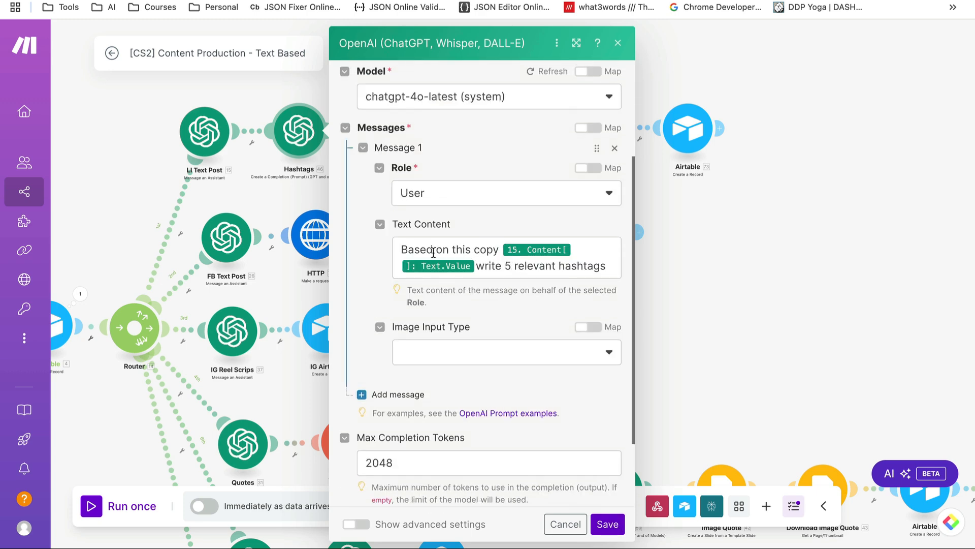
click(478, 259)
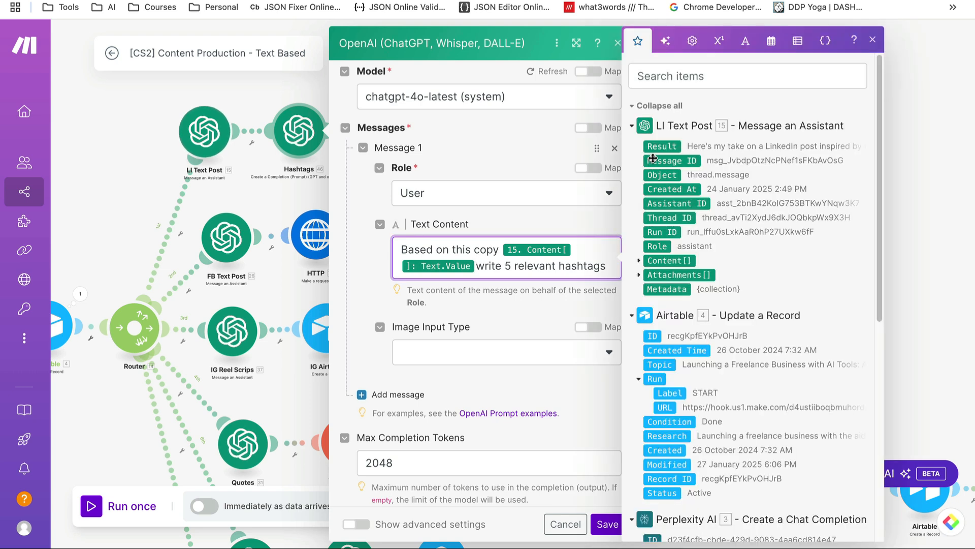
click(639, 260)
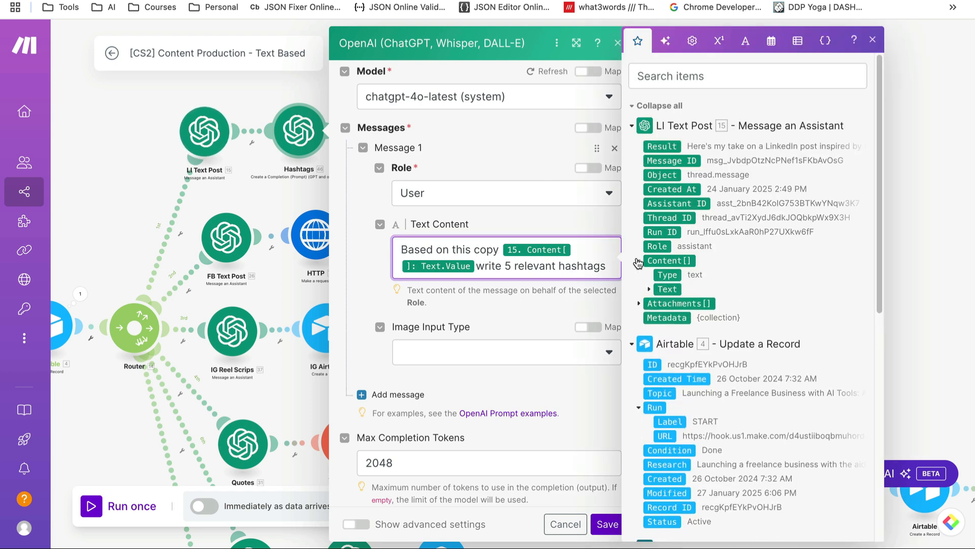
click(650, 290)
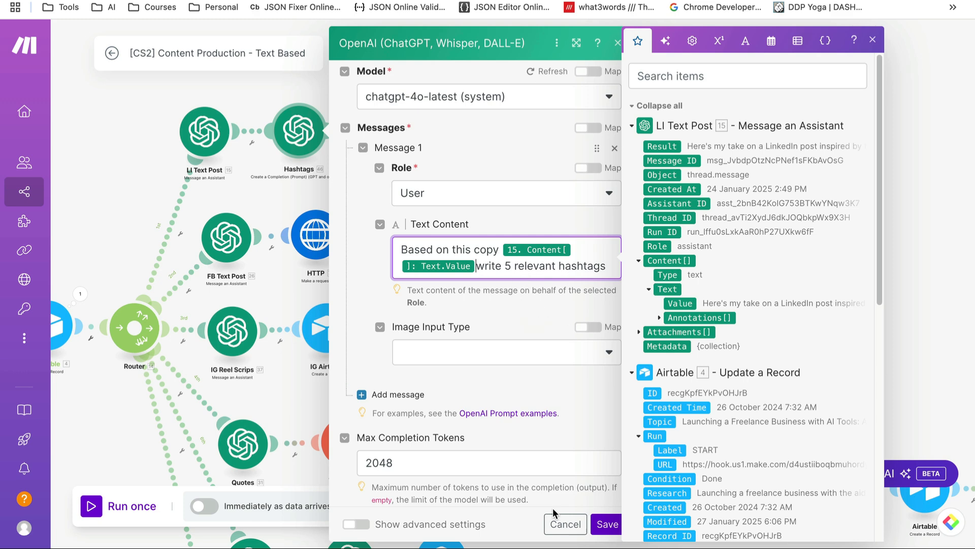
click(561, 523)
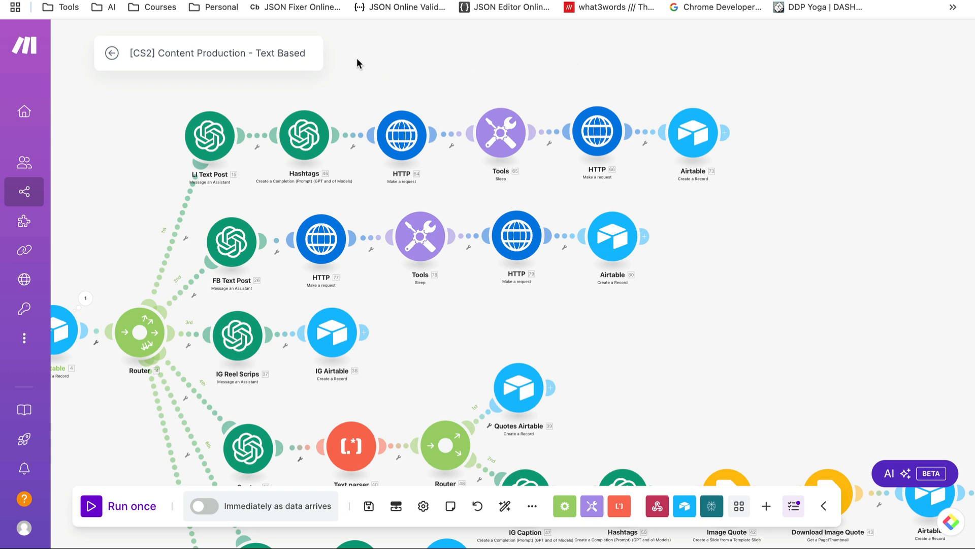
Select then deselect the HTTP 64, Tools 65 and HTTP 66 modules, then open replicate.com in Incognito
drag(366, 89, 630, 160)
click(683, 69)
mouse_move(603, 1)
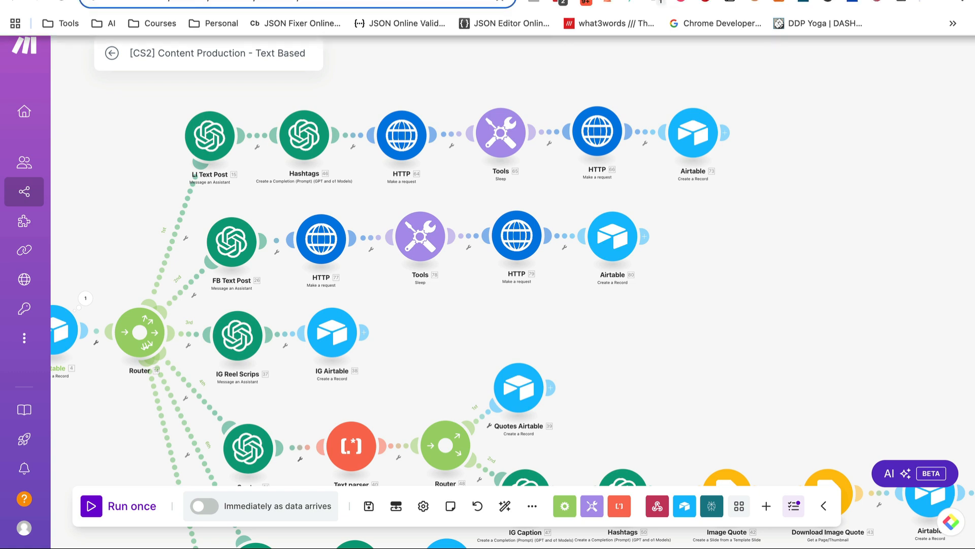
click(87, 1)
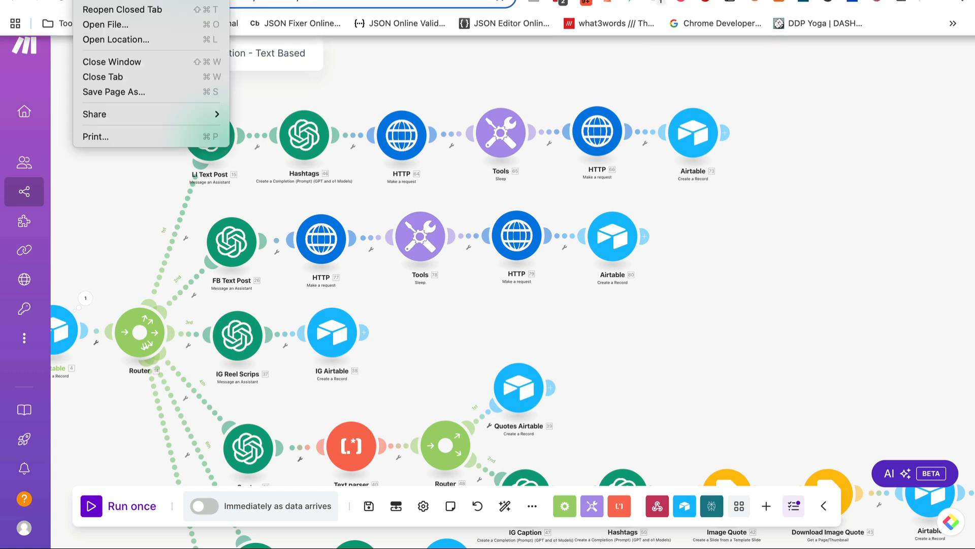
click(160, 1)
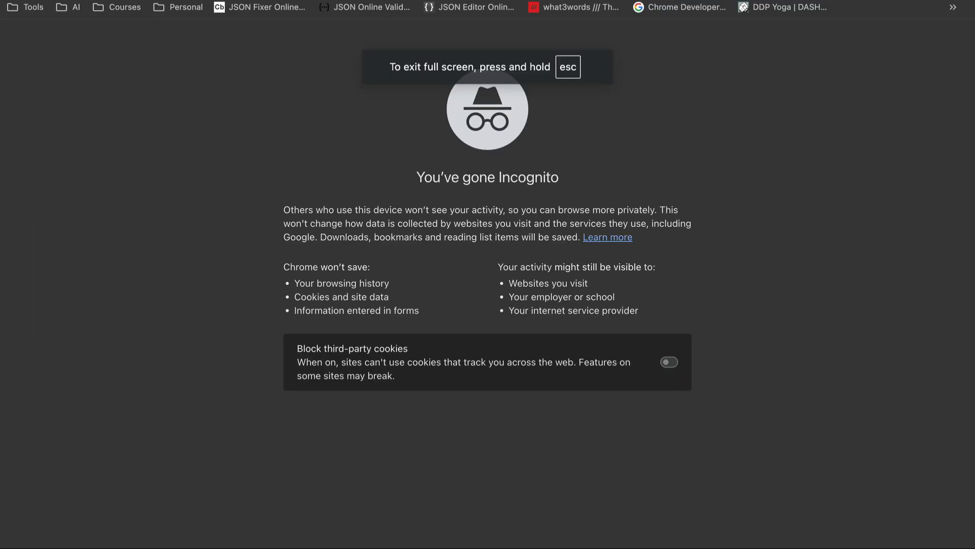
text(https://replicate.com/)
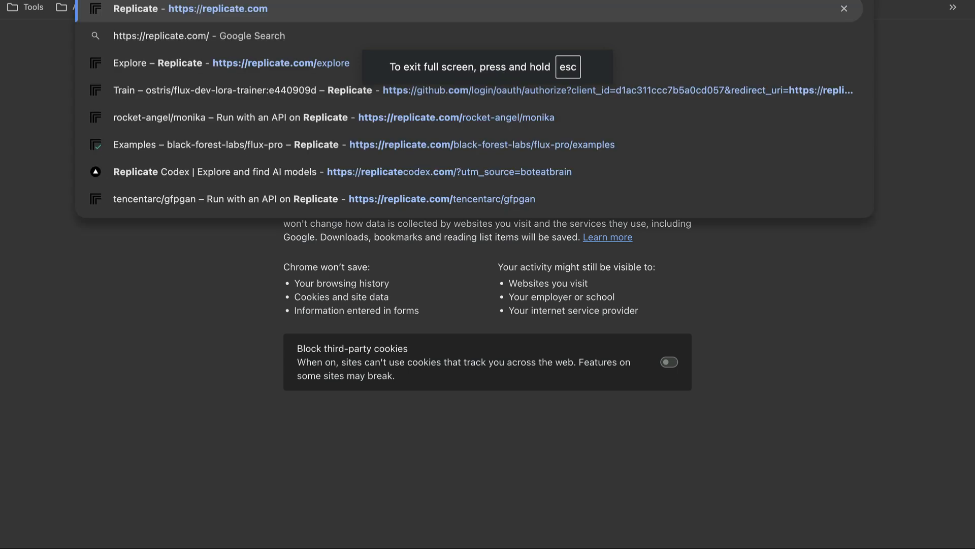
key(Return)
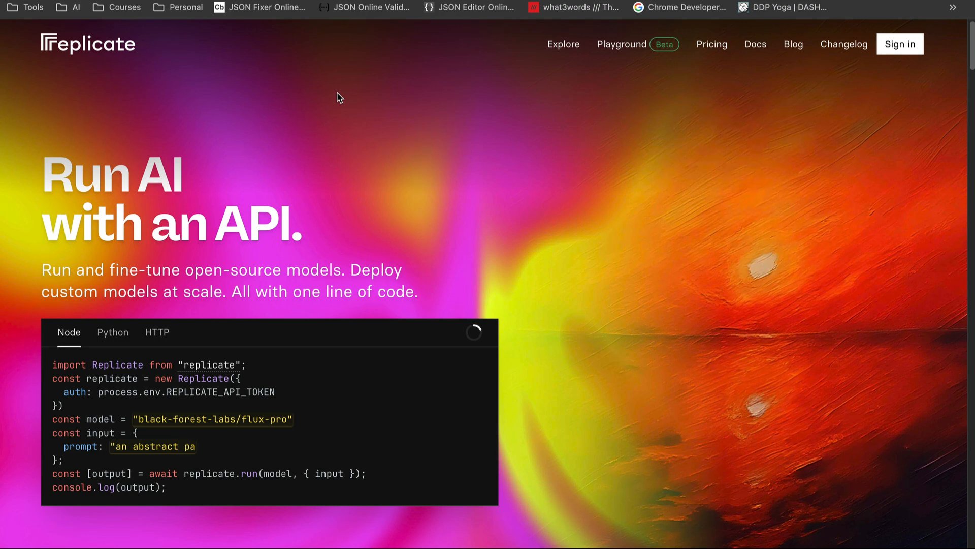
Browse the Replicate homepage and sign in with GitHub to reach the Dashboard
scroll(340, 98, down, 5)
scroll(340, 97, up, 5)
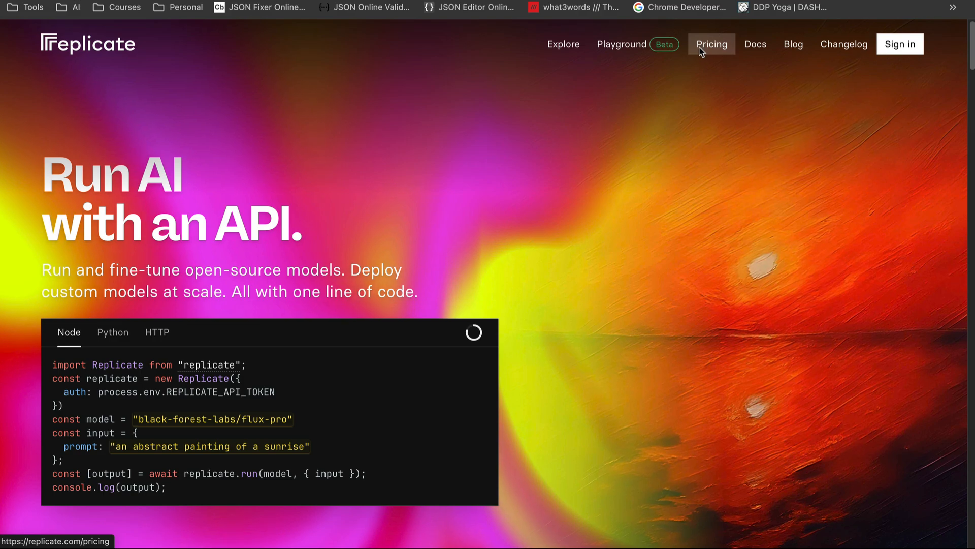
scroll(629, 172, down, 9)
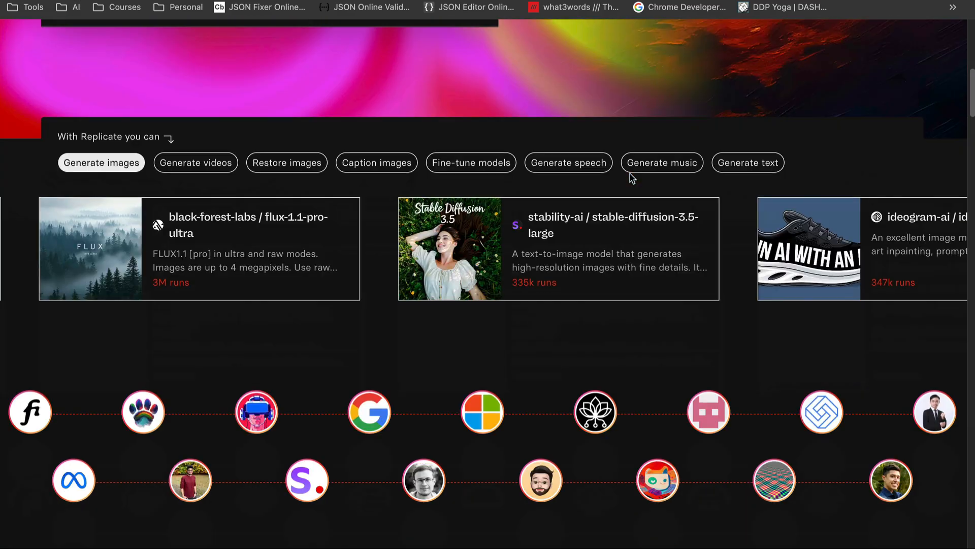
scroll(631, 178, down, 20)
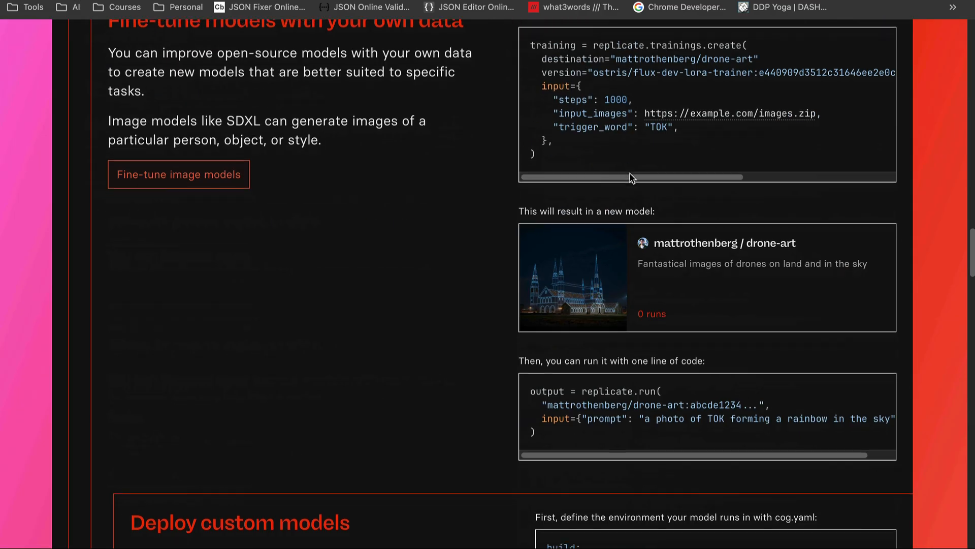
scroll(631, 178, down, 8)
scroll(631, 175, up, 20)
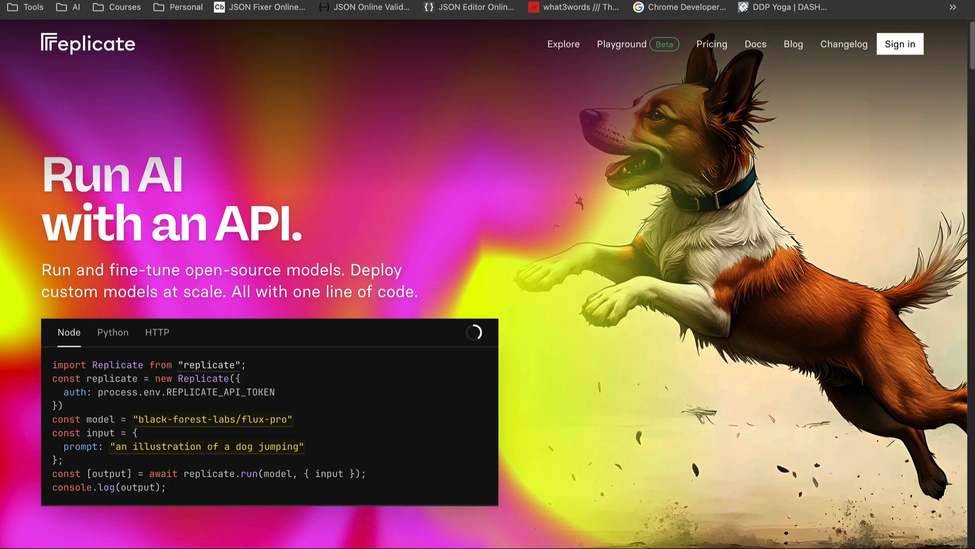
click(894, 47)
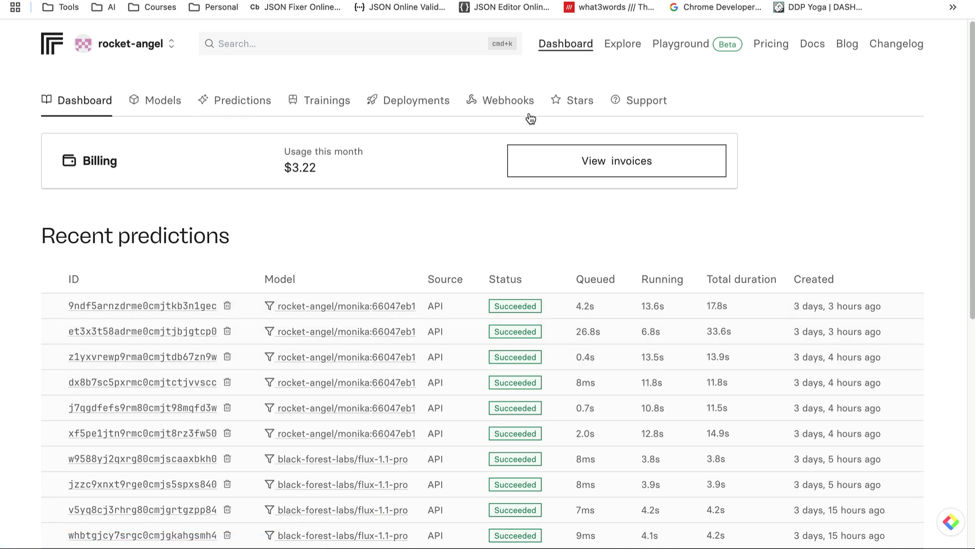
From Explore, open the ostris/flux-dev-lora-trainer Train page via the Fine-tune FLUX banner
click(623, 46)
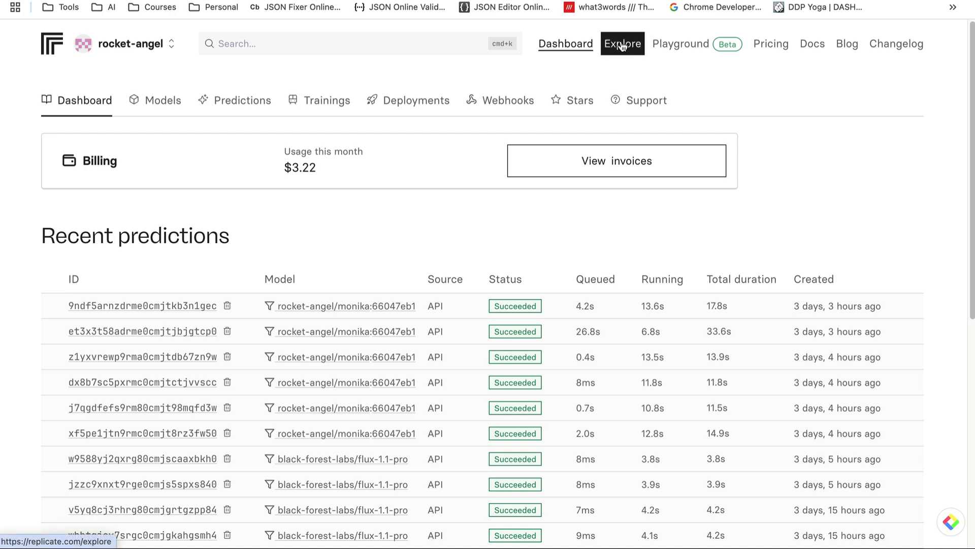
scroll(452, 298, down, 6)
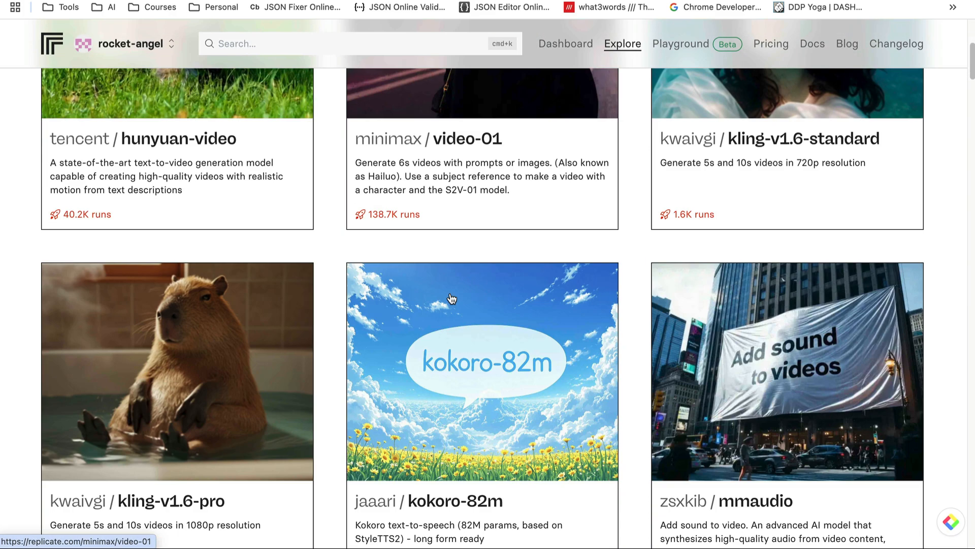
scroll(452, 299, down, 15)
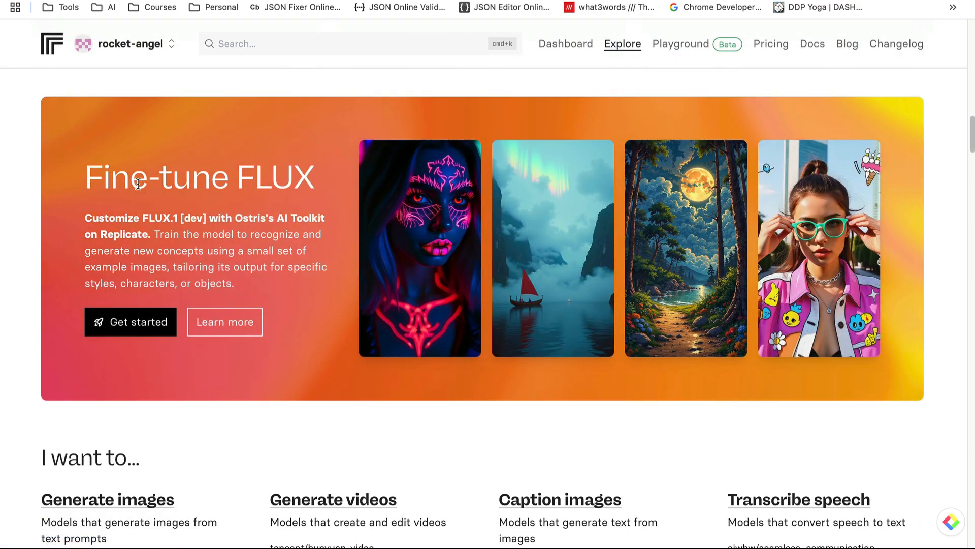
click(123, 323)
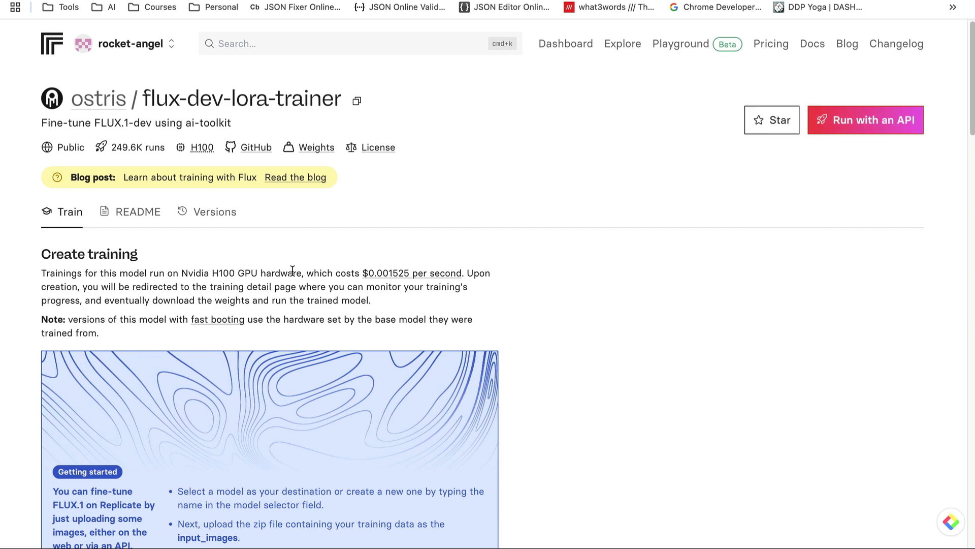
Set the training destination to a new private model named 'test'
scroll(293, 270, down, 8)
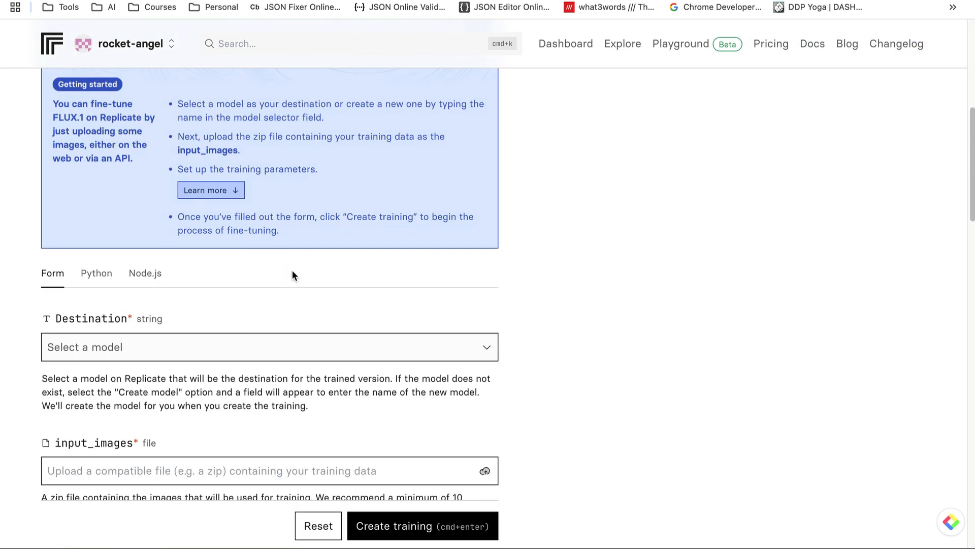
scroll(292, 275, down, 1)
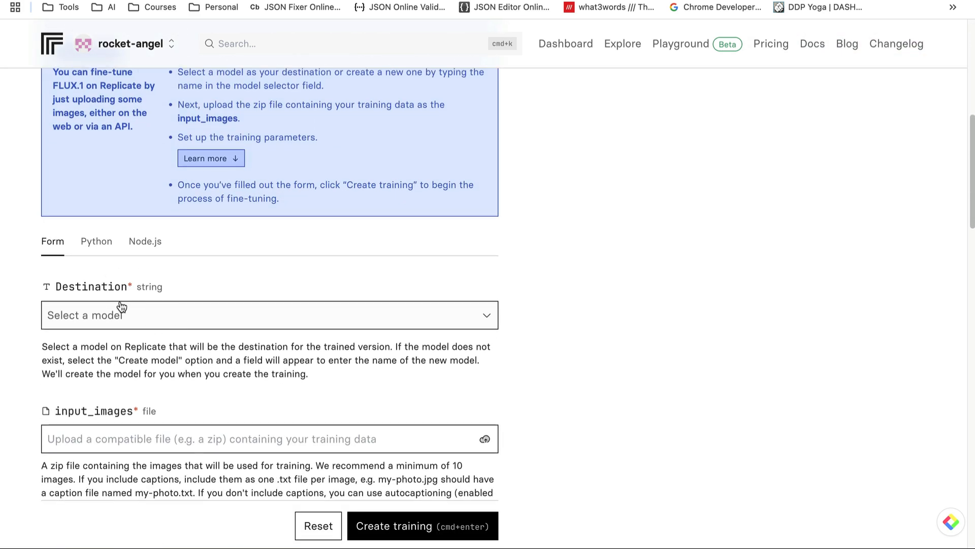
click(179, 323)
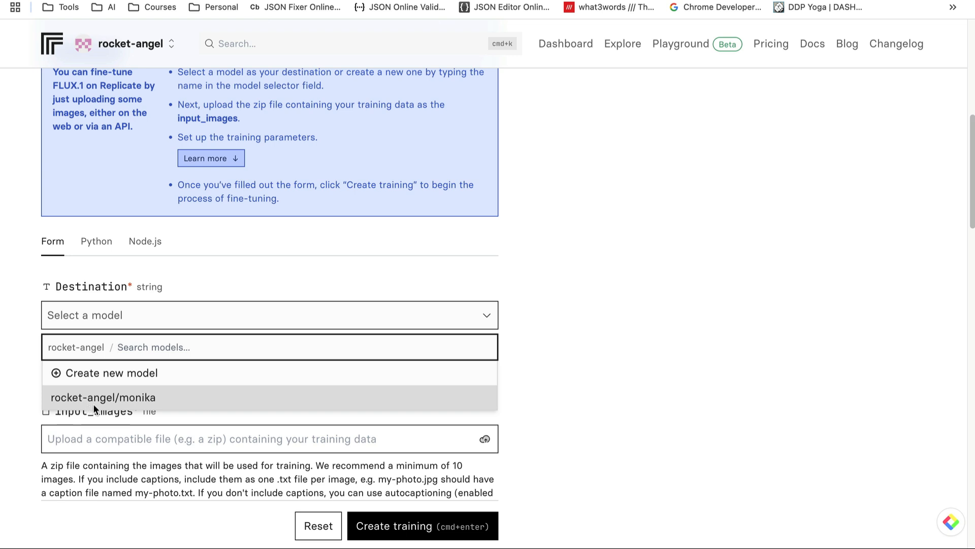
click(87, 374)
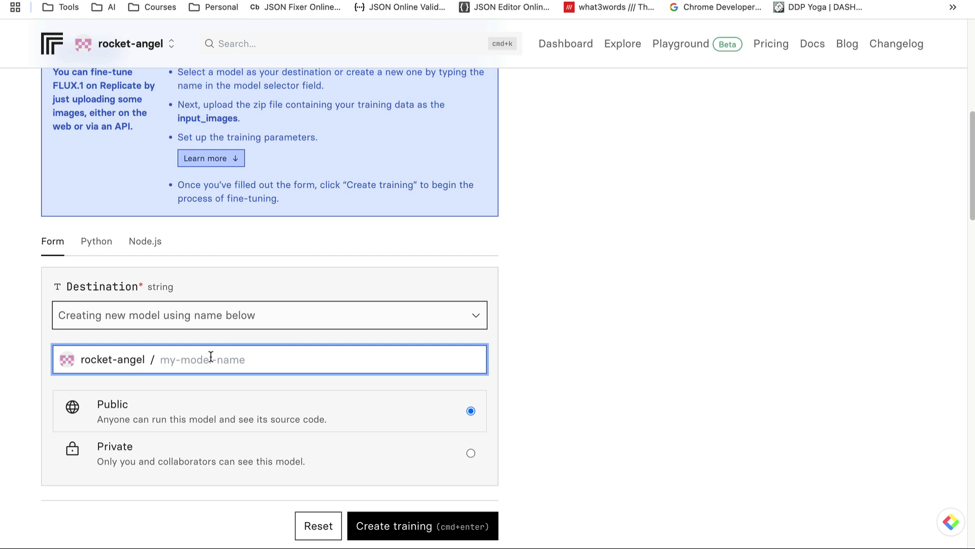
text(test)
click(189, 459)
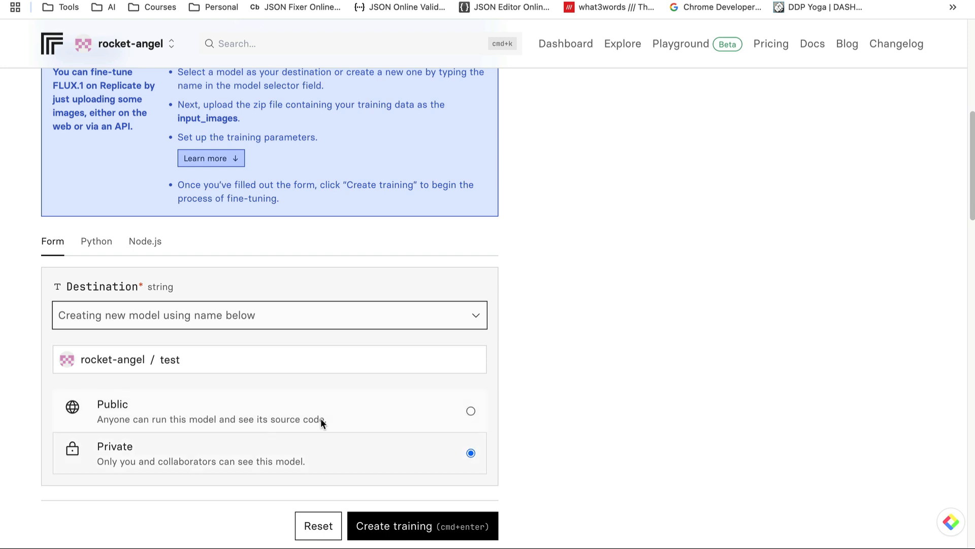
scroll(321, 419, down, 4)
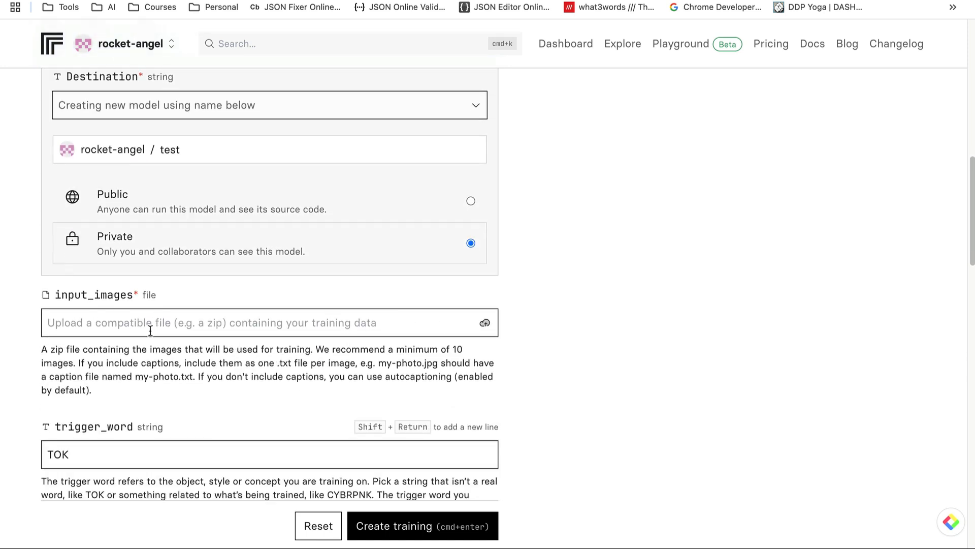
Upload the avatar photos zip as the input_images training file
click(485, 323)
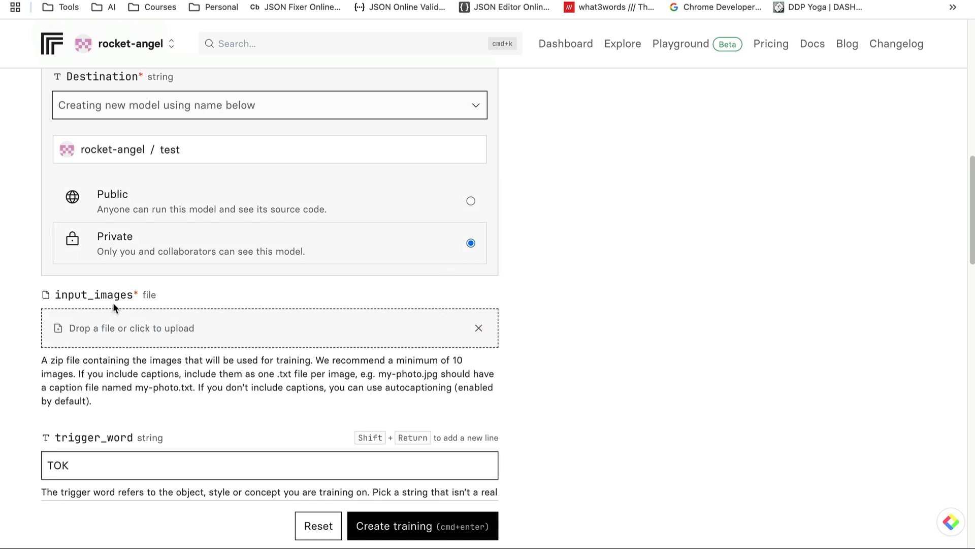
click(59, 329)
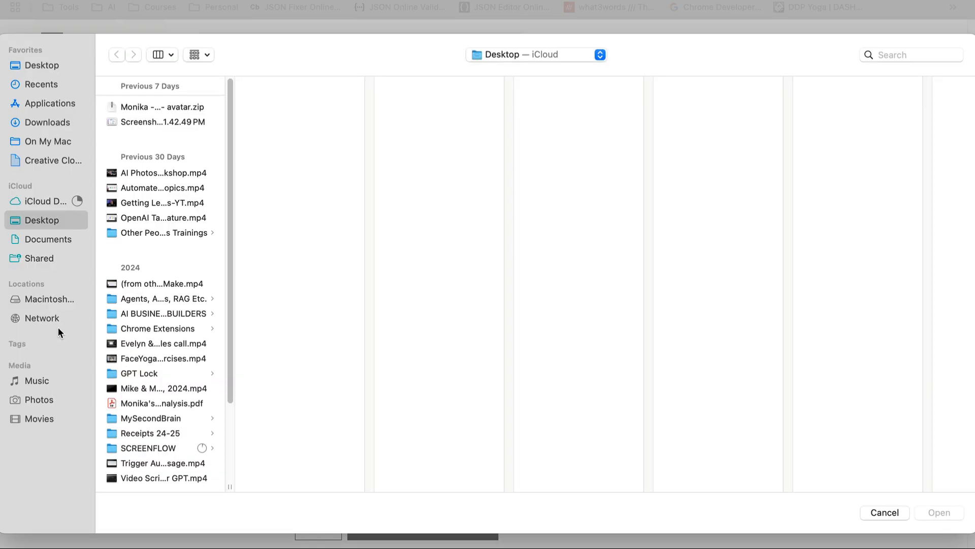
click(147, 107)
click(932, 511)
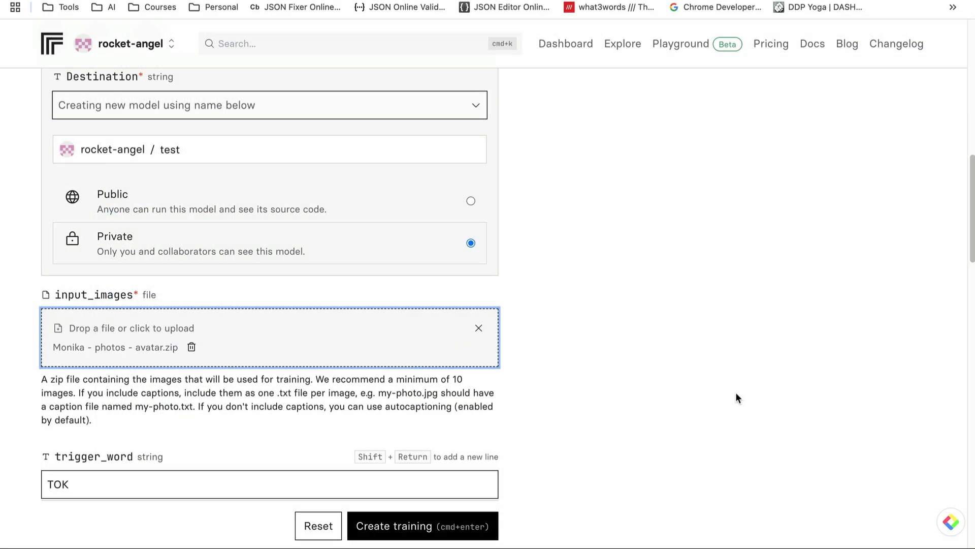
scroll(203, 389, down, 3)
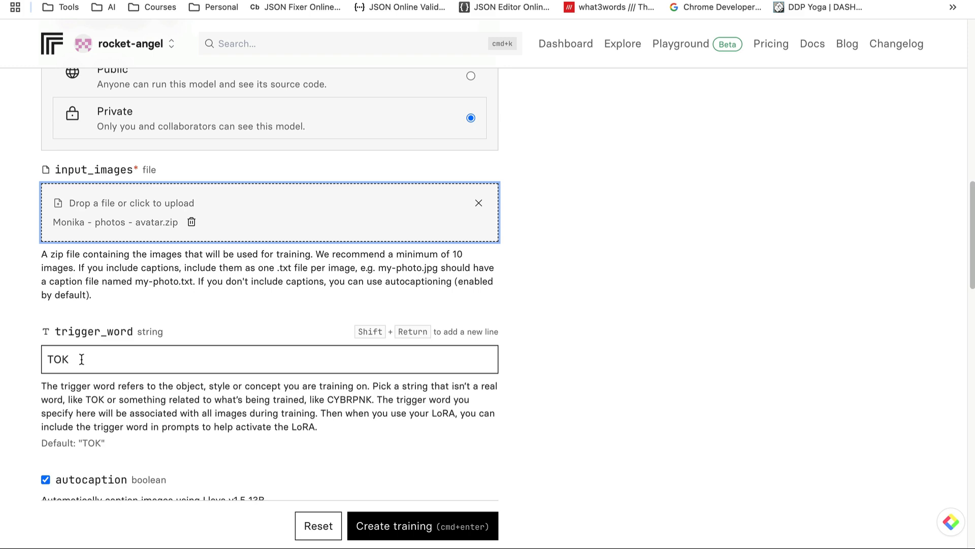
scroll(117, 313, up, 12)
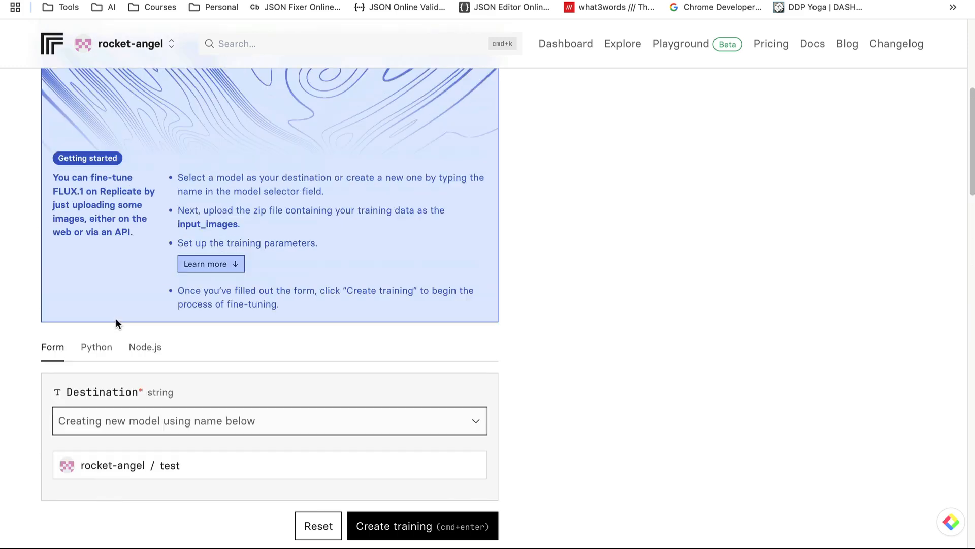
scroll(115, 319, up, 4)
scroll(116, 319, down, 12)
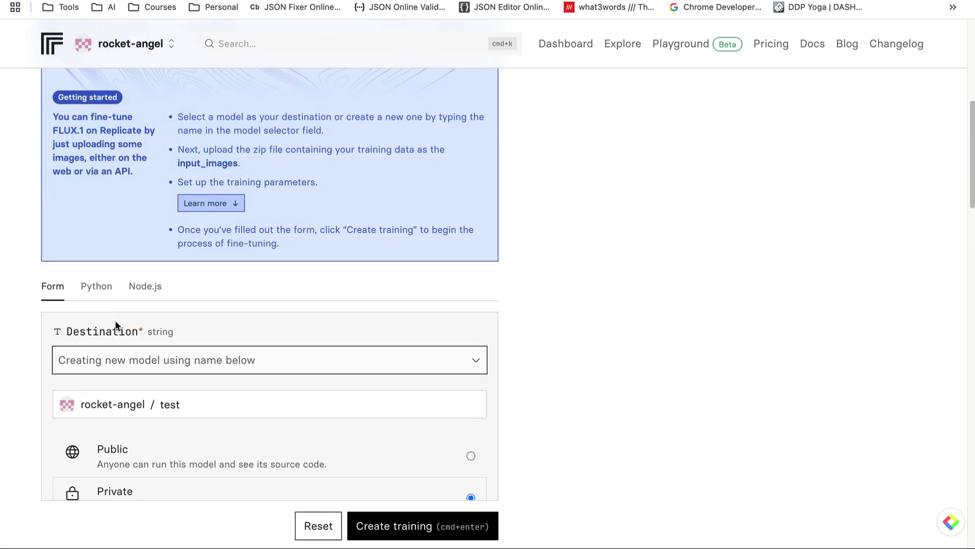
scroll(93, 336, down, 5)
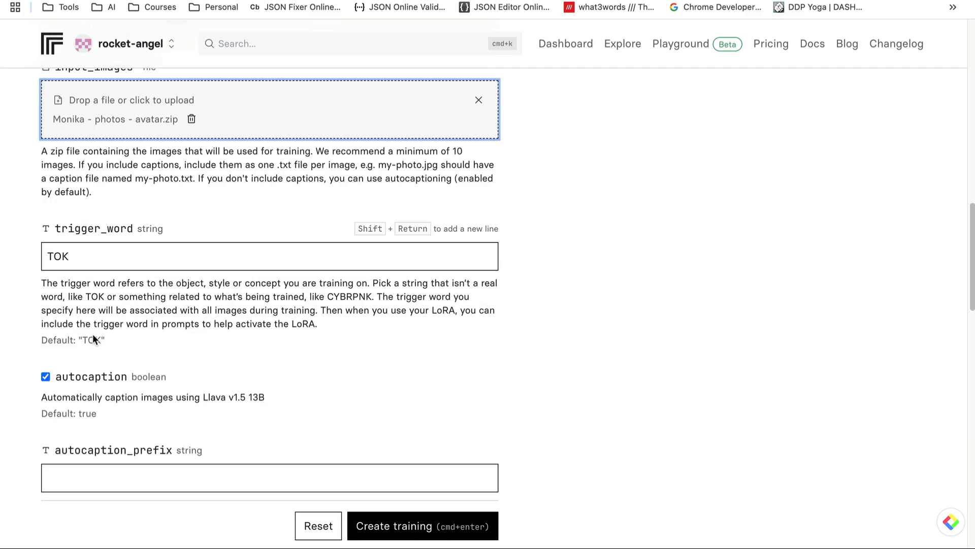
Replace the trigger word TOK with test and raise lora_rank to 60
drag(94, 264, 54, 252)
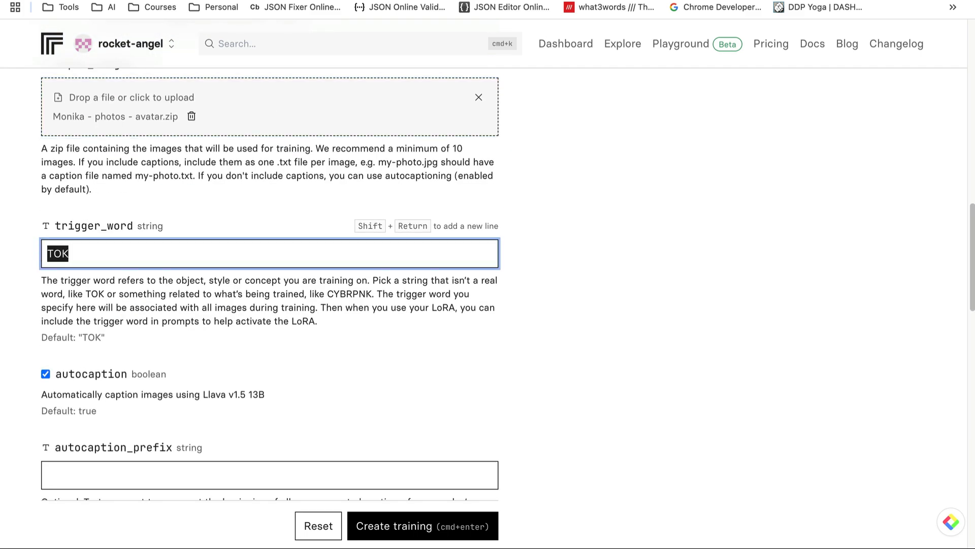
text(test)
scroll(178, 316, down, 2)
scroll(170, 307, down, 8)
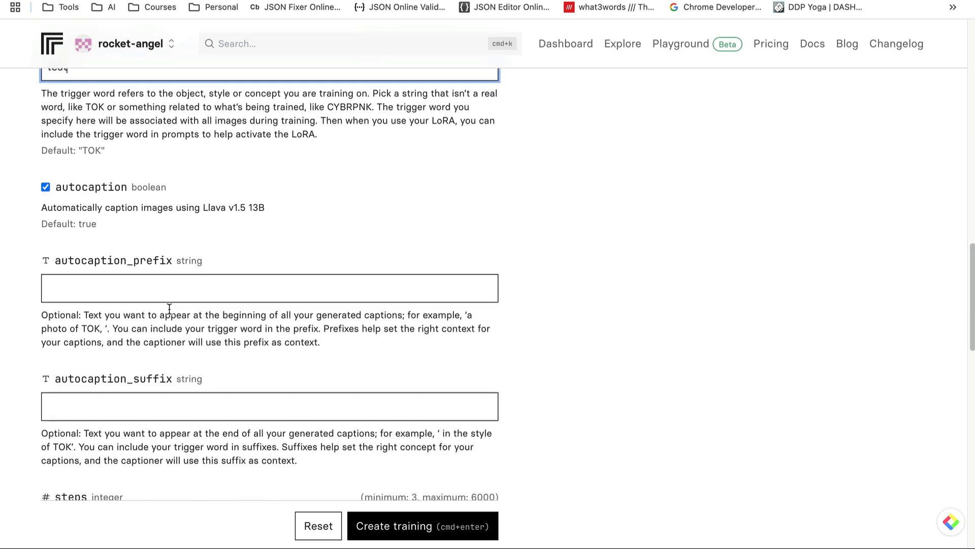
scroll(119, 267, down, 1)
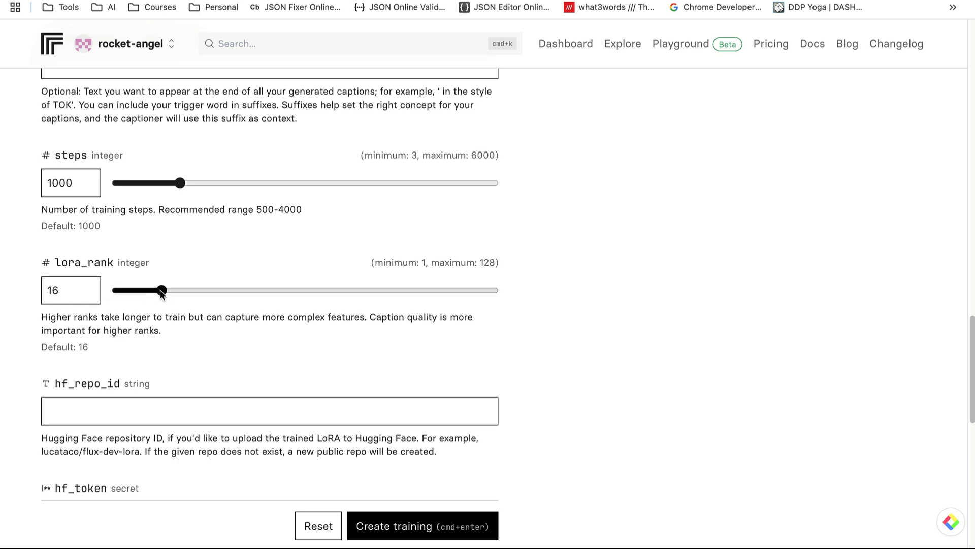
drag(161, 291, 292, 294)
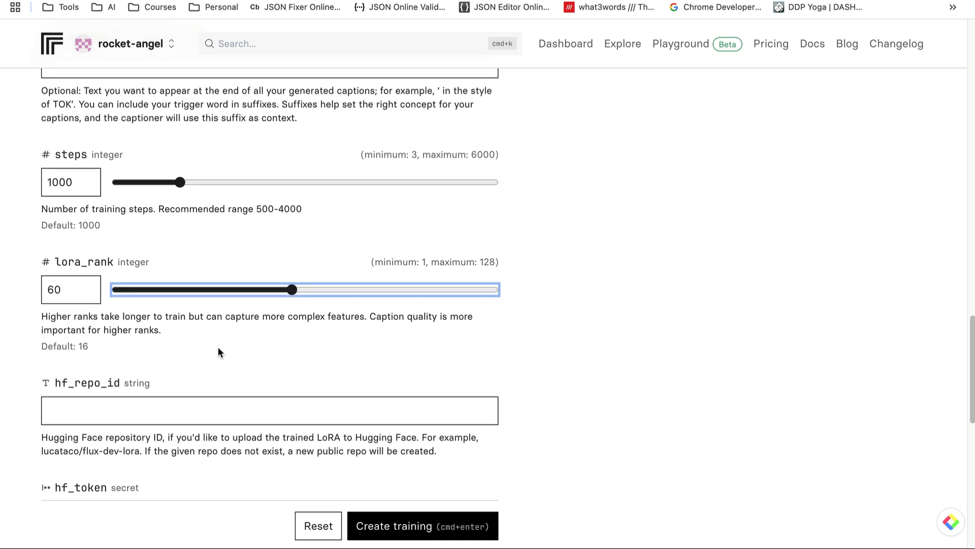
Raise the training steps from 1000 to 1217
scroll(218, 346, down, 2)
scroll(218, 347, down, 6)
scroll(218, 346, down, 4)
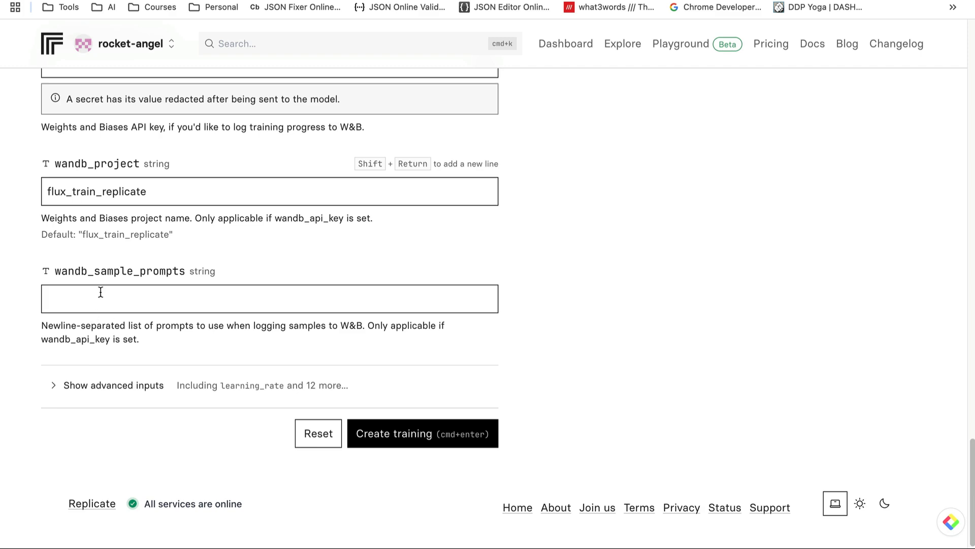
scroll(99, 292, up, 15)
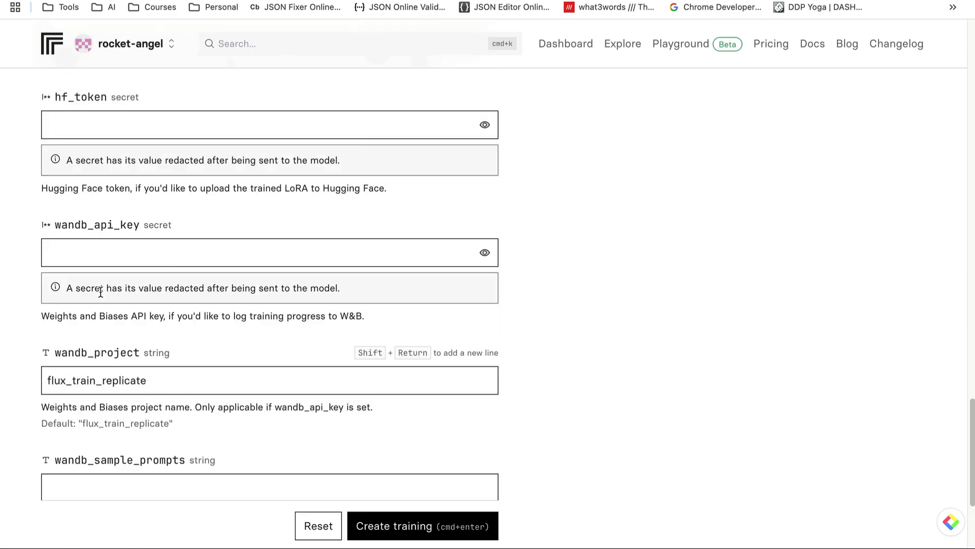
scroll(96, 303, down, 5)
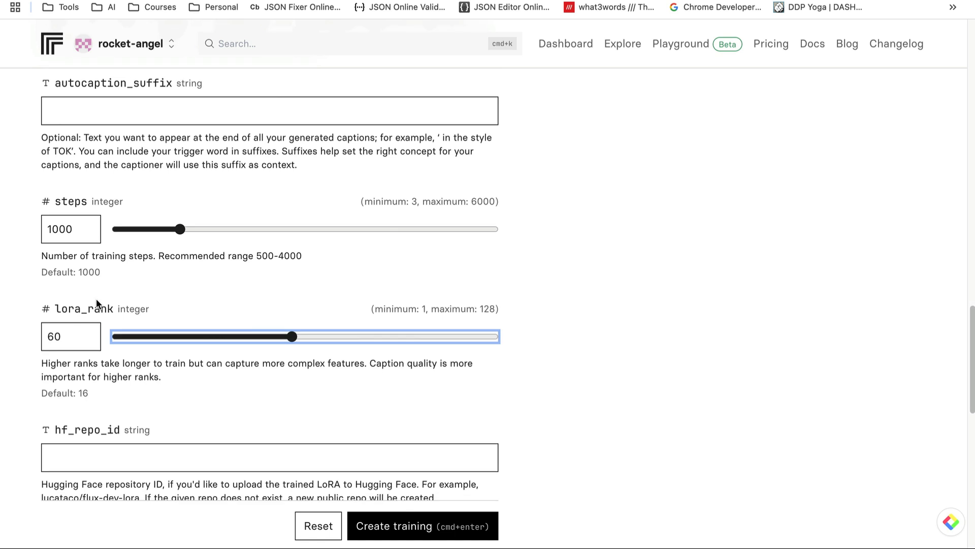
click(177, 229)
mouse_move(177, 227)
mouse_down()
mouse_move(244, 228)
mouse_move(194, 229)
mouse_up()
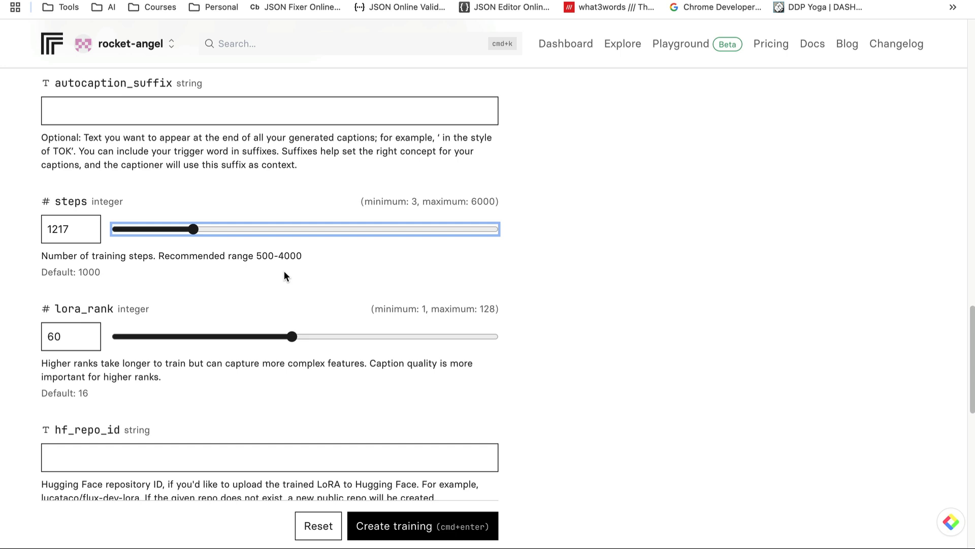
scroll(285, 272, down, 1)
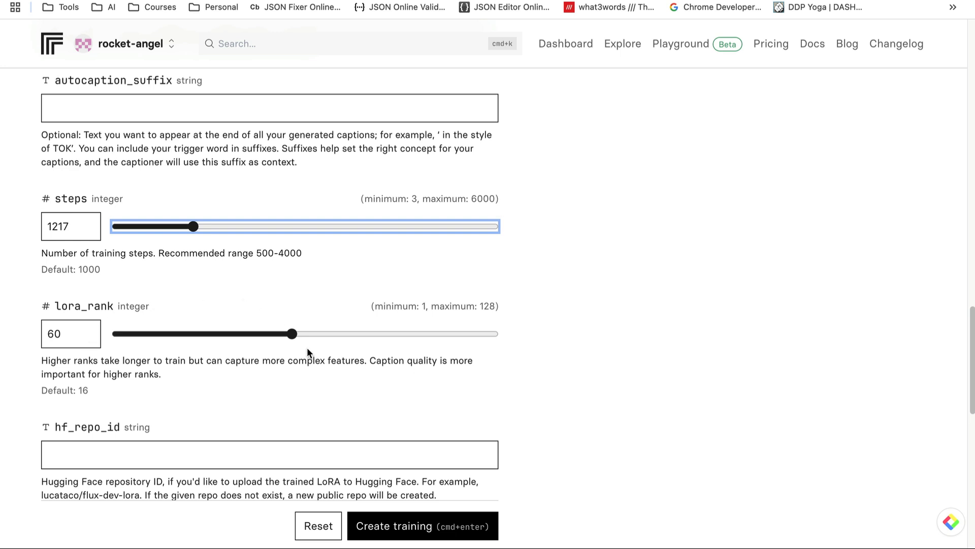
Start the training with the test trigger word, lora_rank 60 and 1217 steps
click(388, 528)
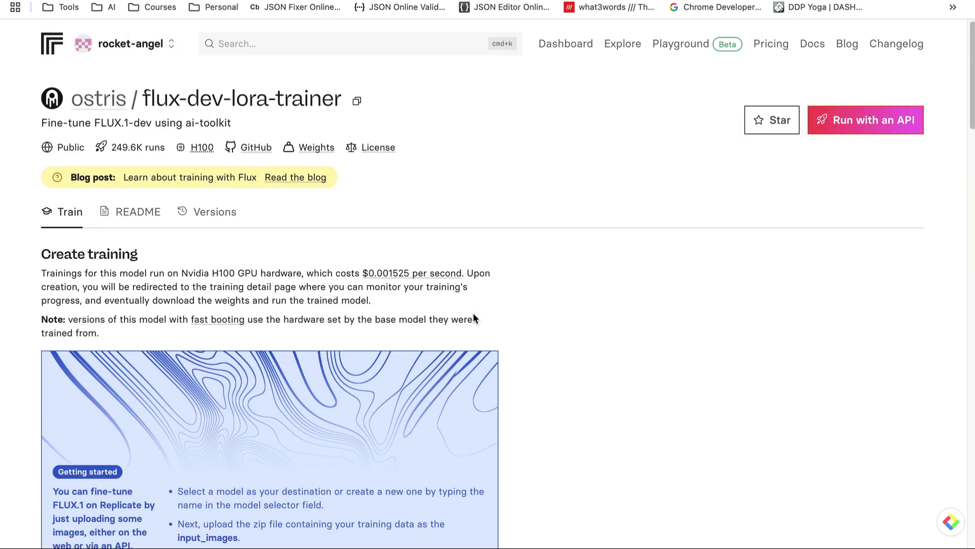
scroll(472, 316, down, 4)
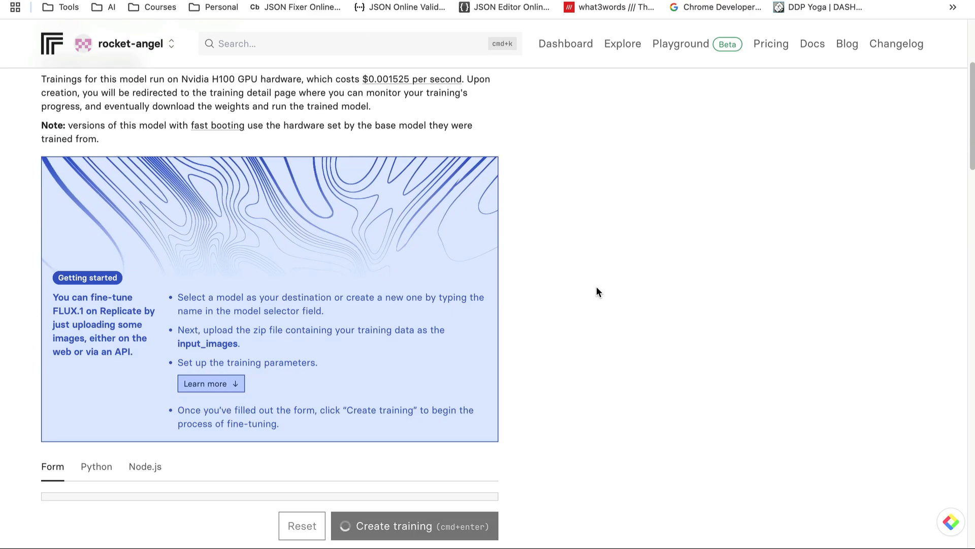
scroll(595, 288, down, 11)
scroll(590, 293, down, 11)
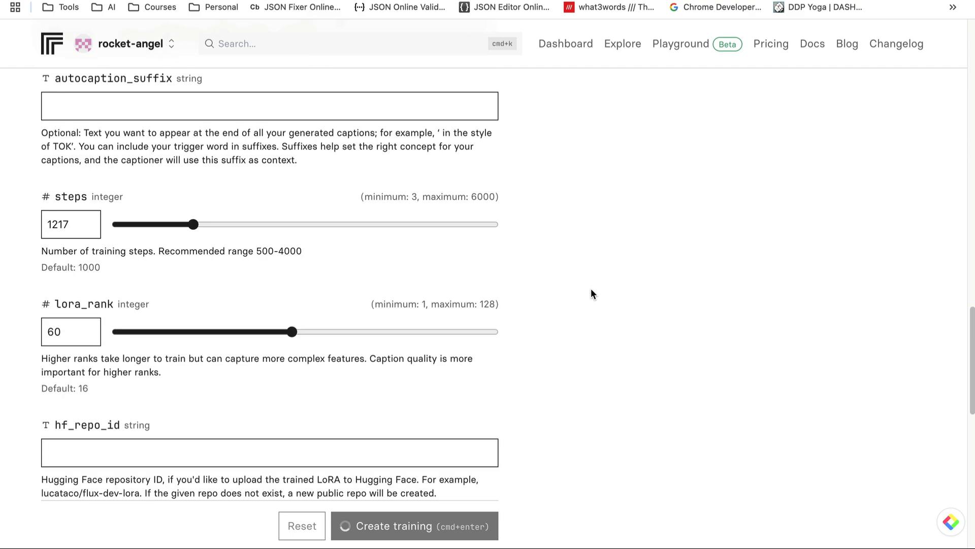
scroll(591, 294, up, 20)
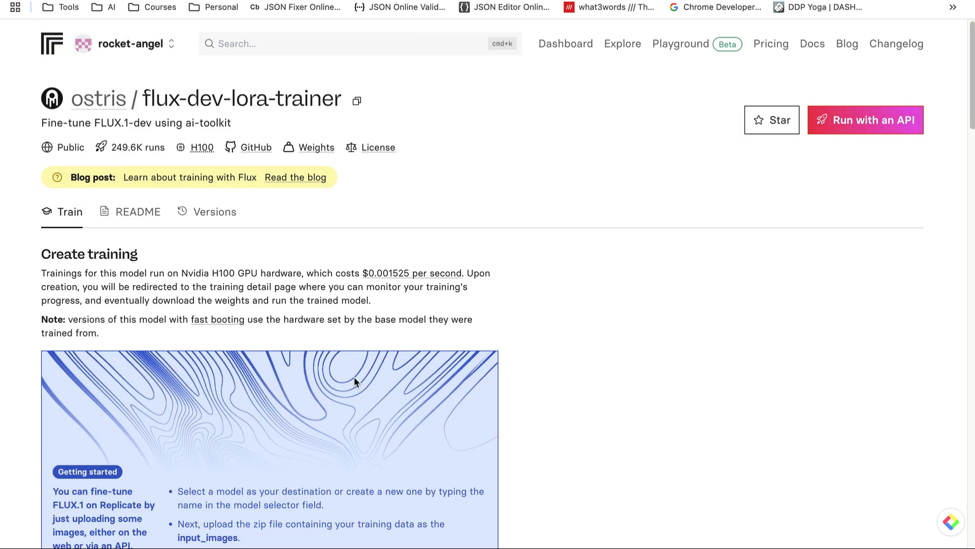
scroll(354, 377, down, 20)
Reset the form, cancel the running training and go back to the dashboard
click(303, 529)
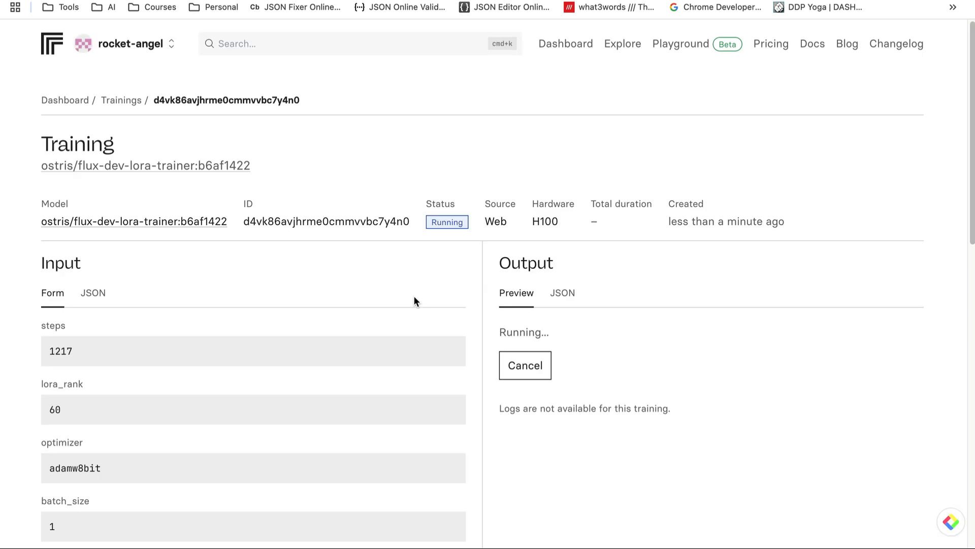
scroll(592, 331, down, 6)
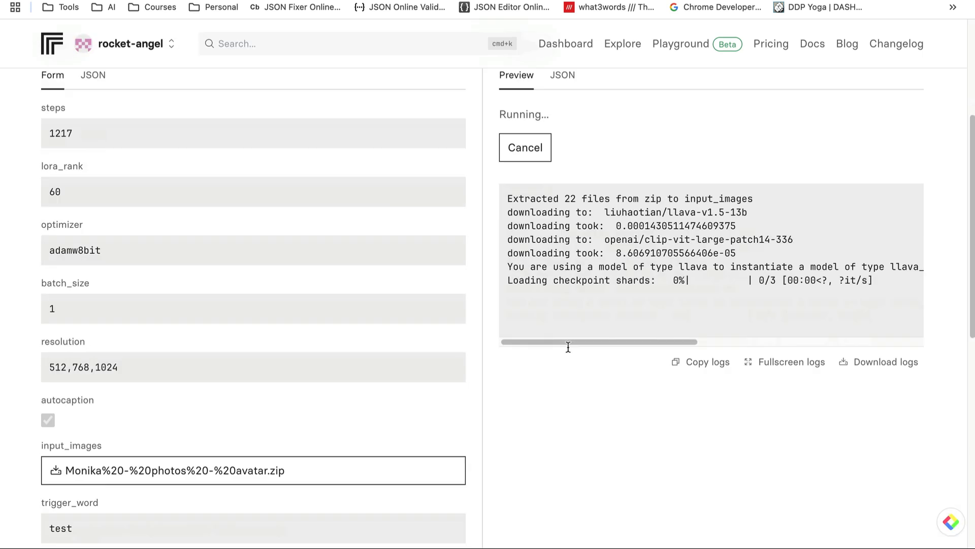
scroll(643, 190, up, 3)
scroll(644, 195, up, 4)
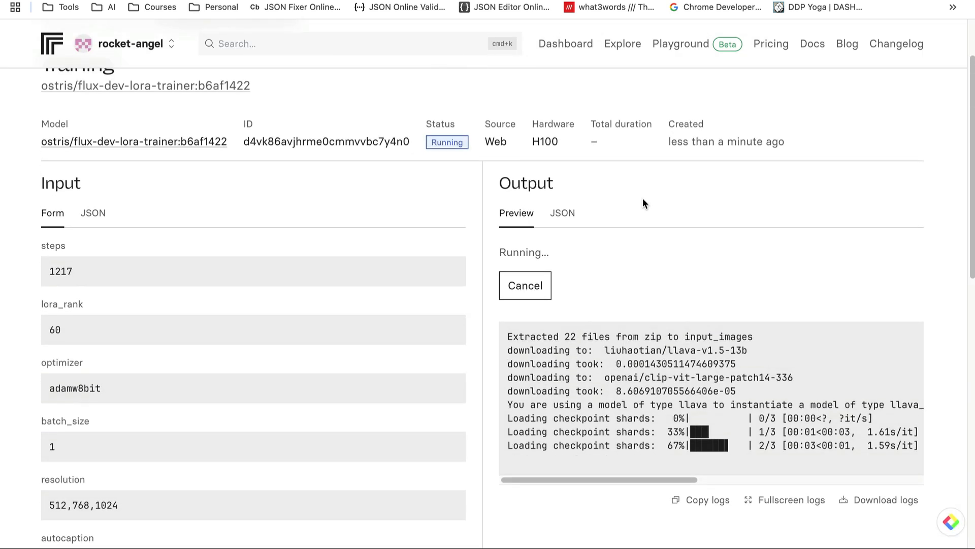
click(532, 370)
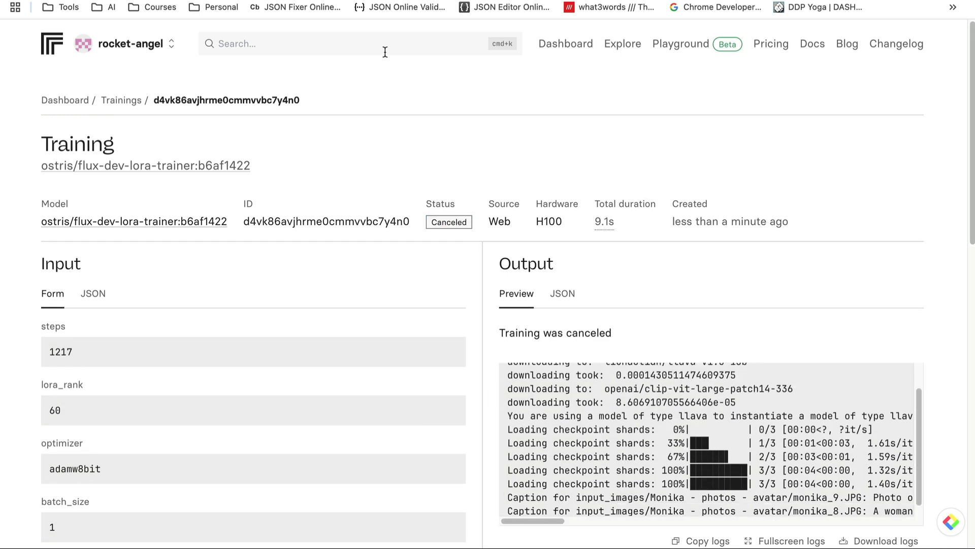
click(563, 45)
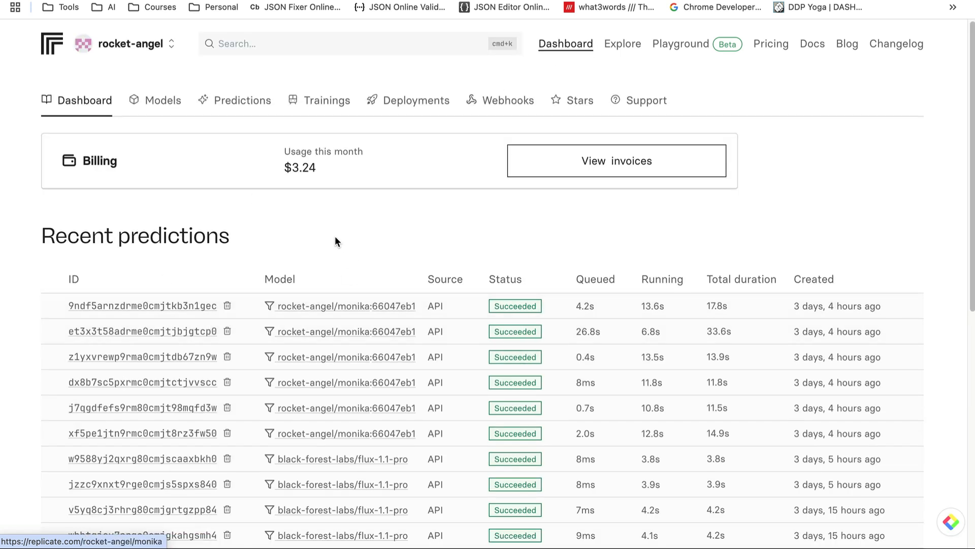
Copy version ID 66047eb1 from the rocket-angel/monika model's Versions list
click(161, 104)
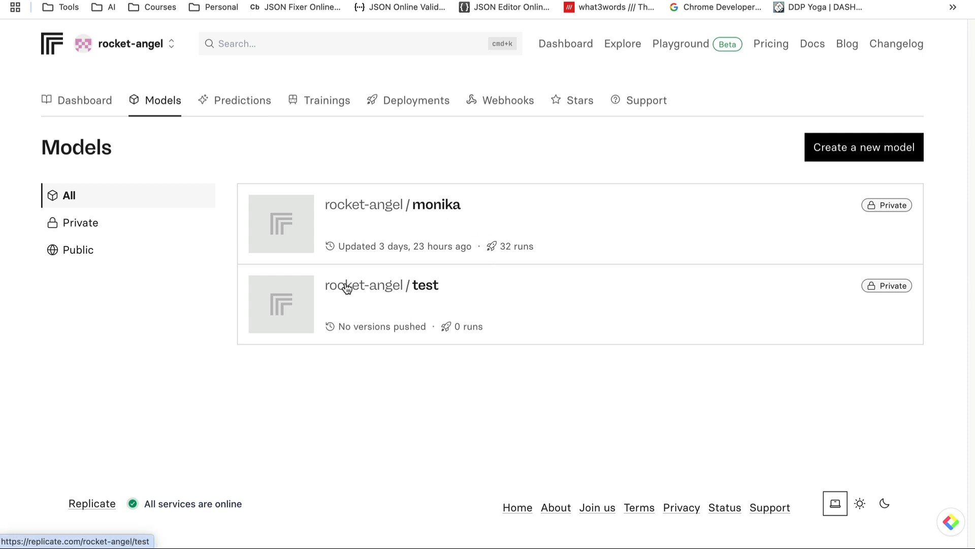
triple_click(399, 207)
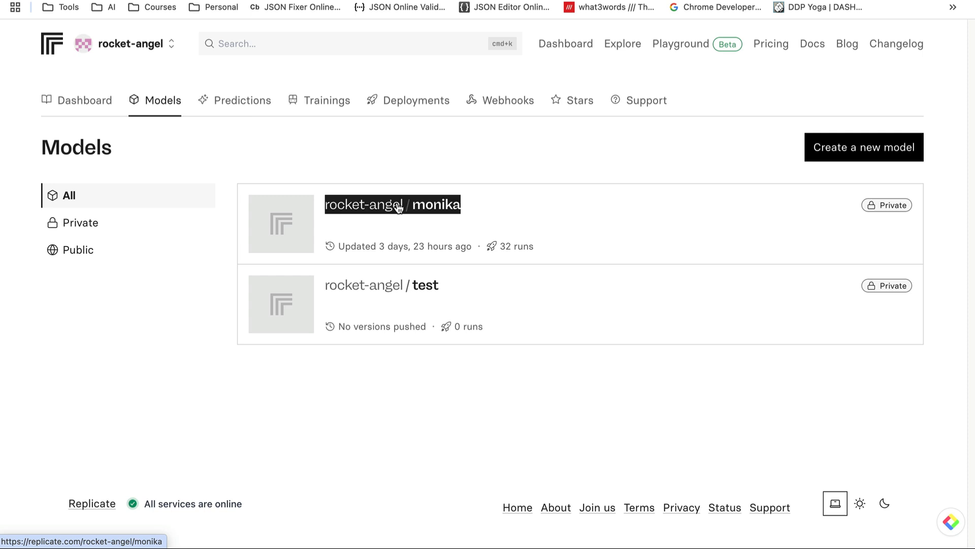
click(399, 207)
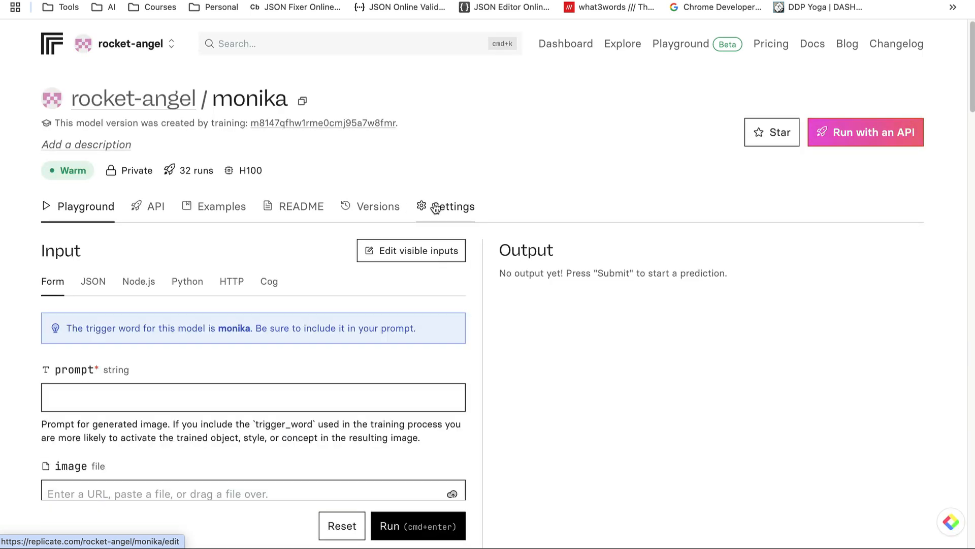
click(367, 211)
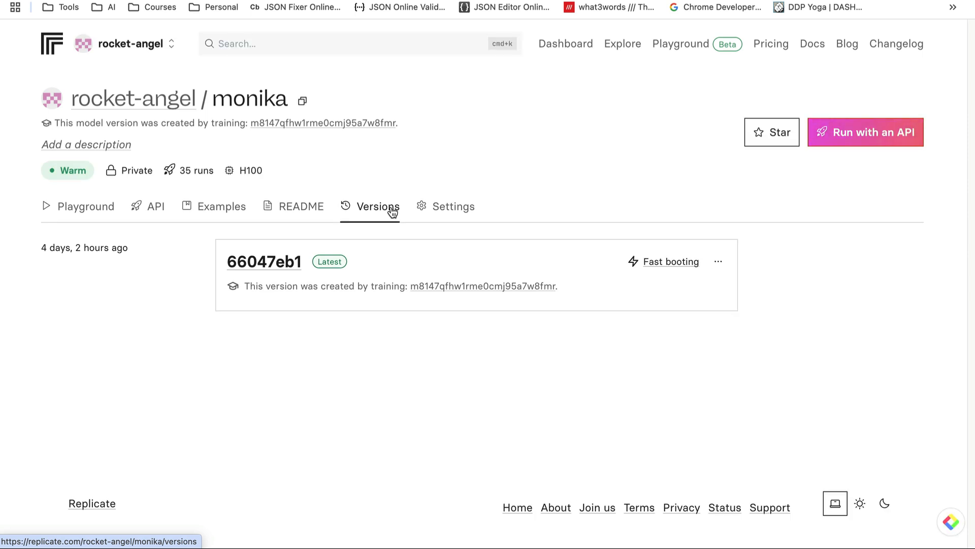
click(717, 263)
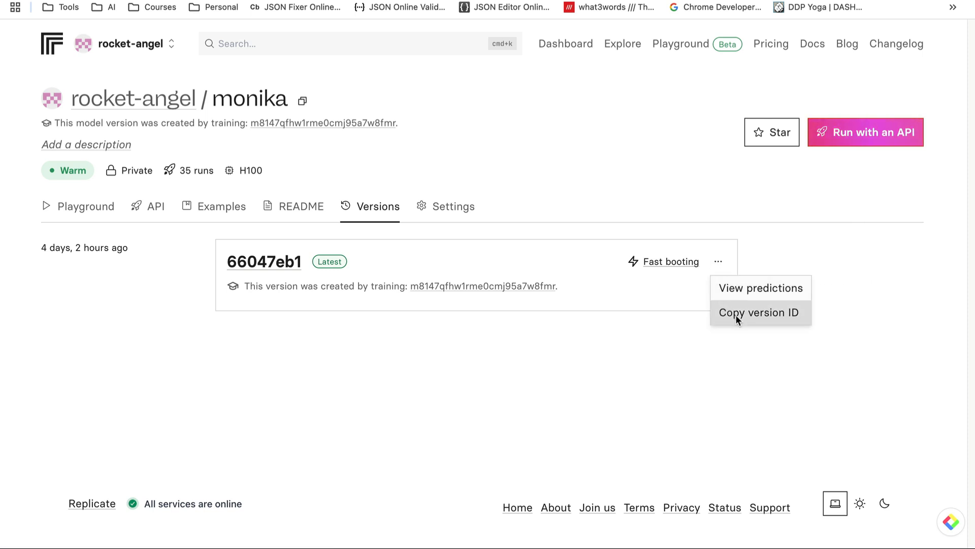
click(173, 51)
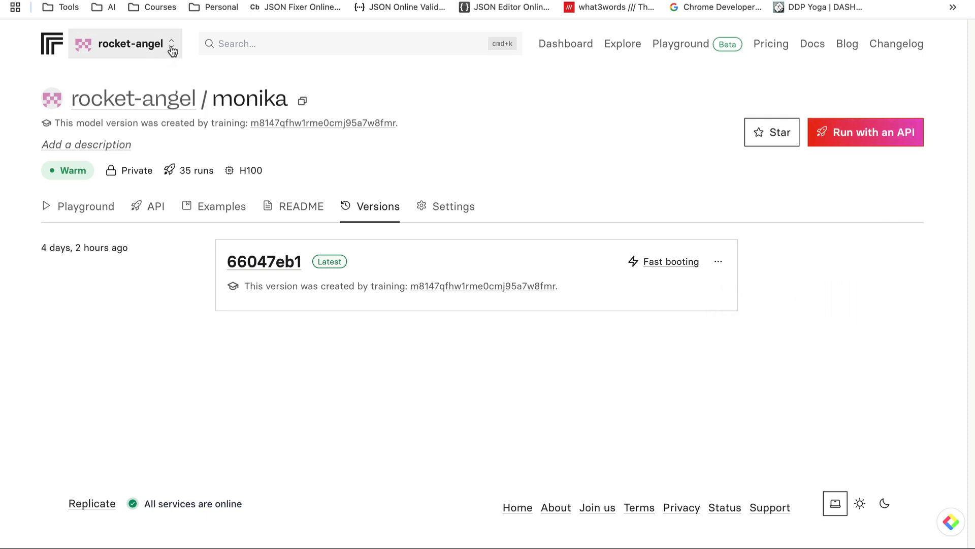
Copy the test1 API token from Replicate's API tokens page, then return to Make
click(175, 52)
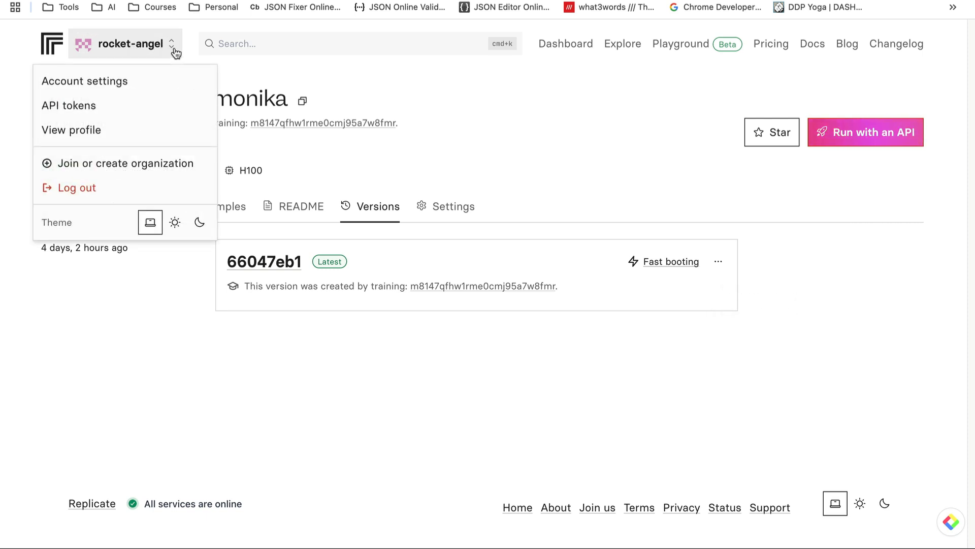
click(173, 51)
click(173, 51)
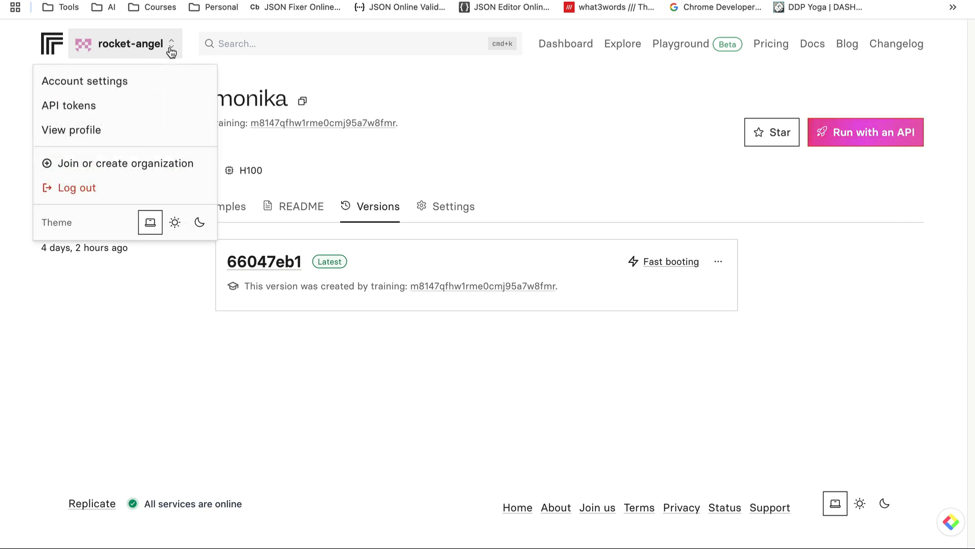
click(80, 105)
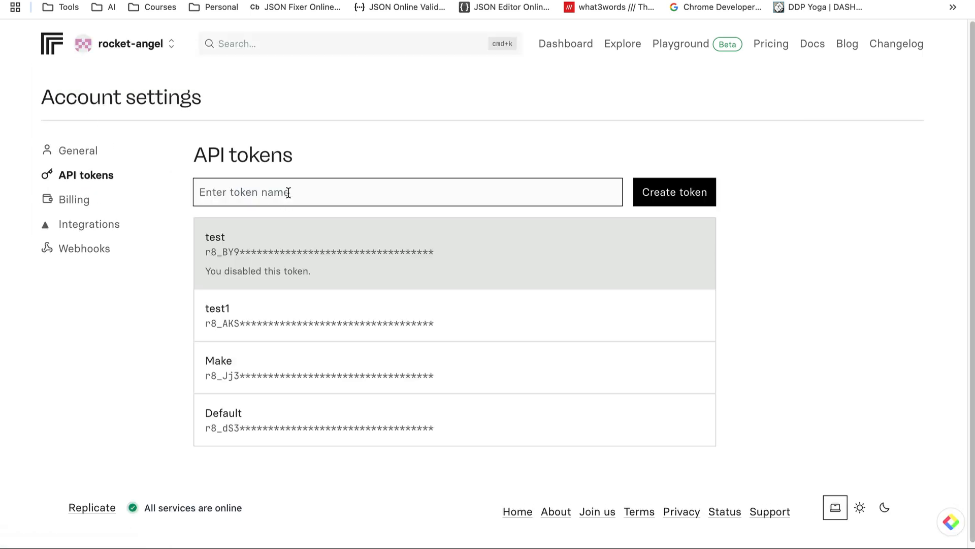
click(288, 192)
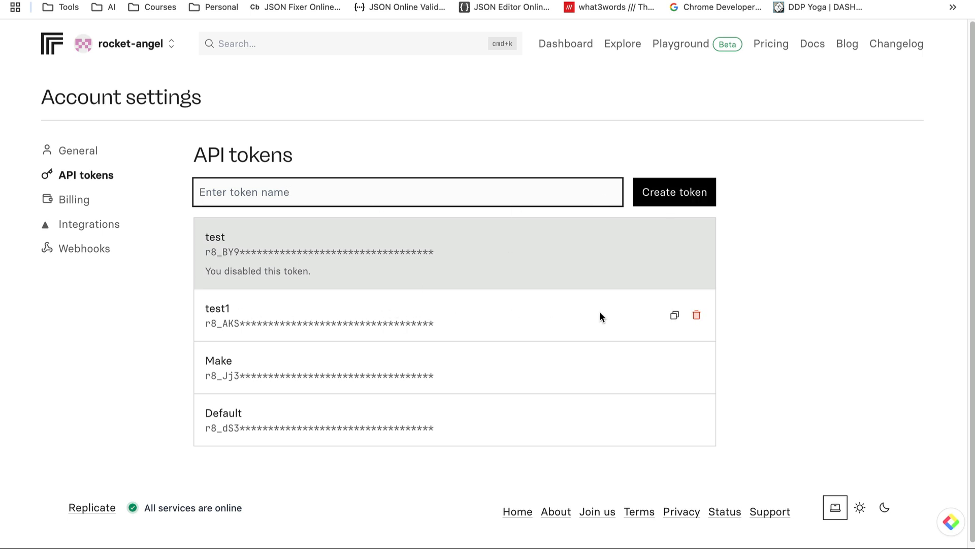
click(675, 317)
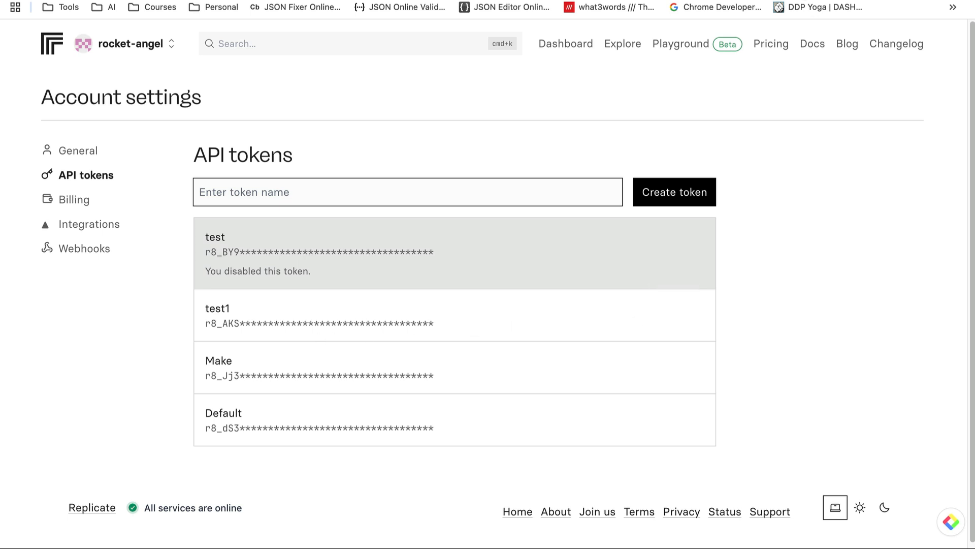
click(838, 1)
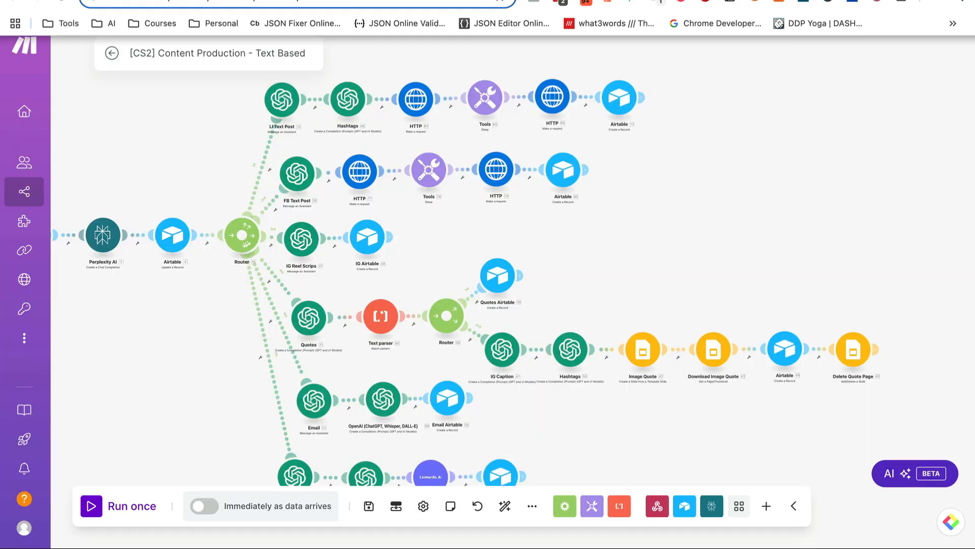
Bring the LI Text Post branch into view and open HTTP module 64's settings
scroll(737, 107, up, 4)
drag(285, 312, 387, 320)
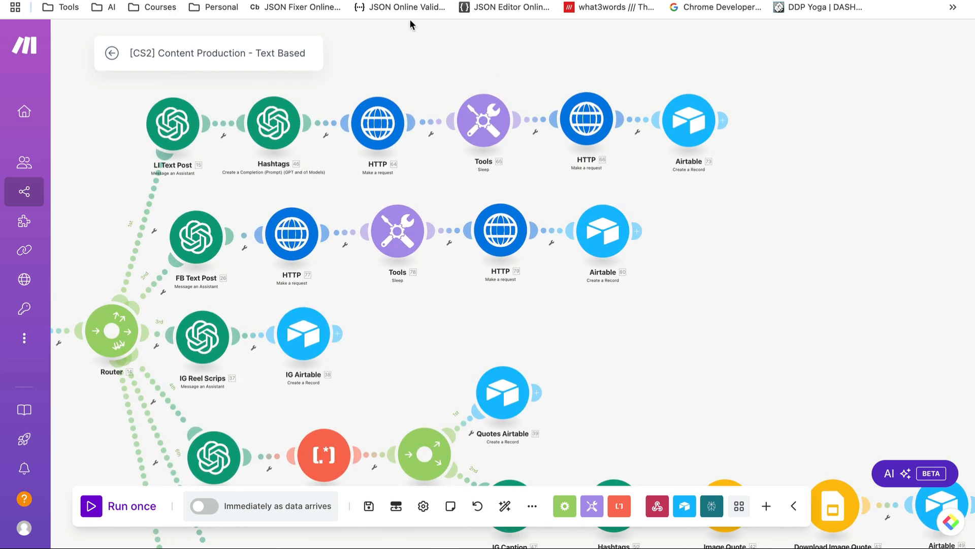
scroll(393, 158, up, 2)
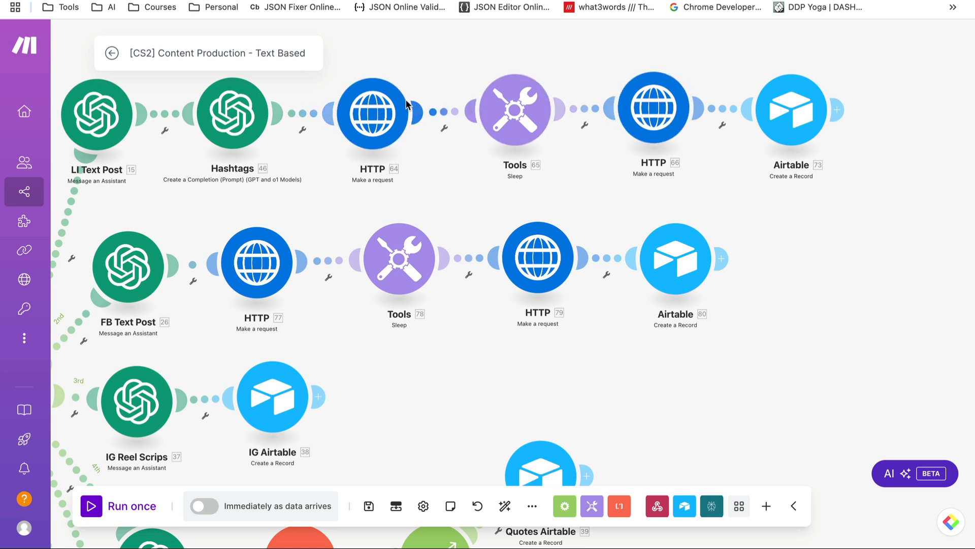
click(369, 112)
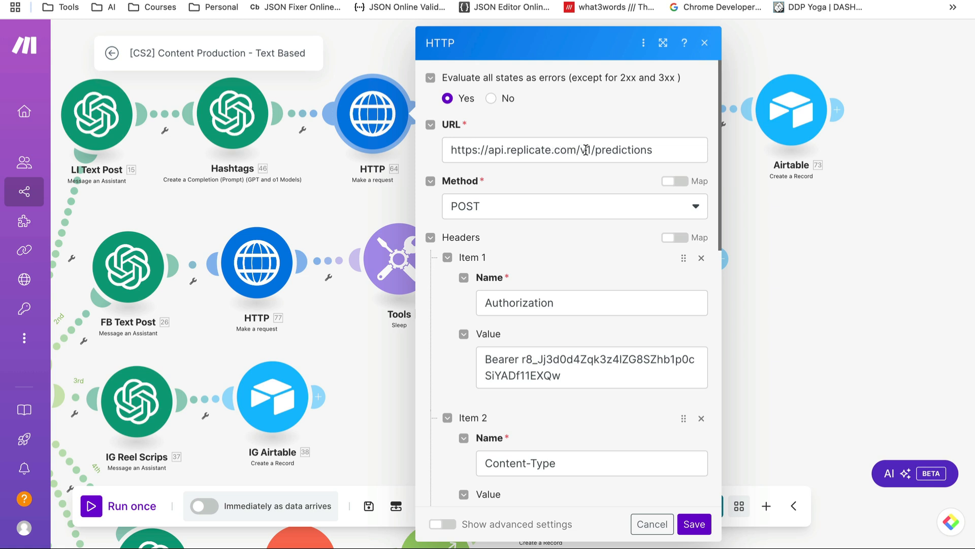
click(539, 210)
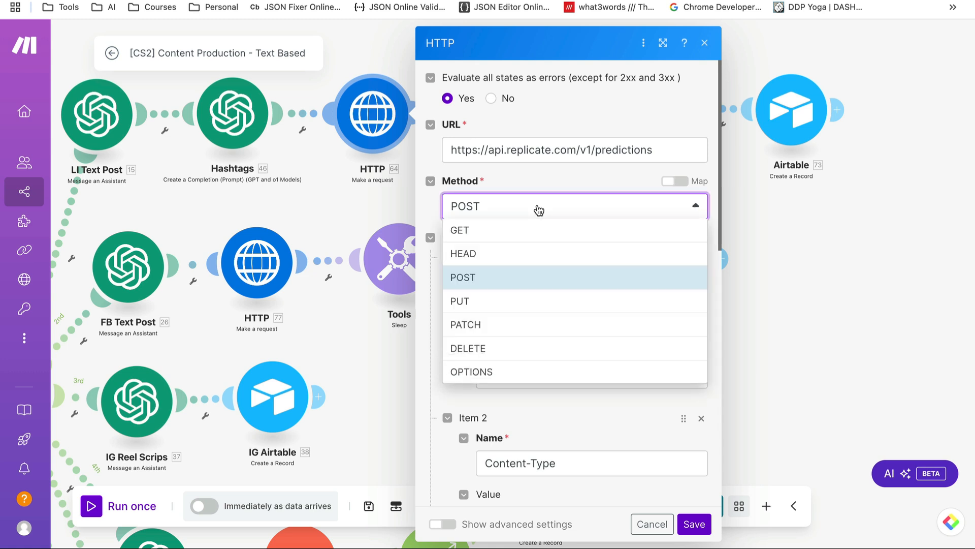
click(518, 213)
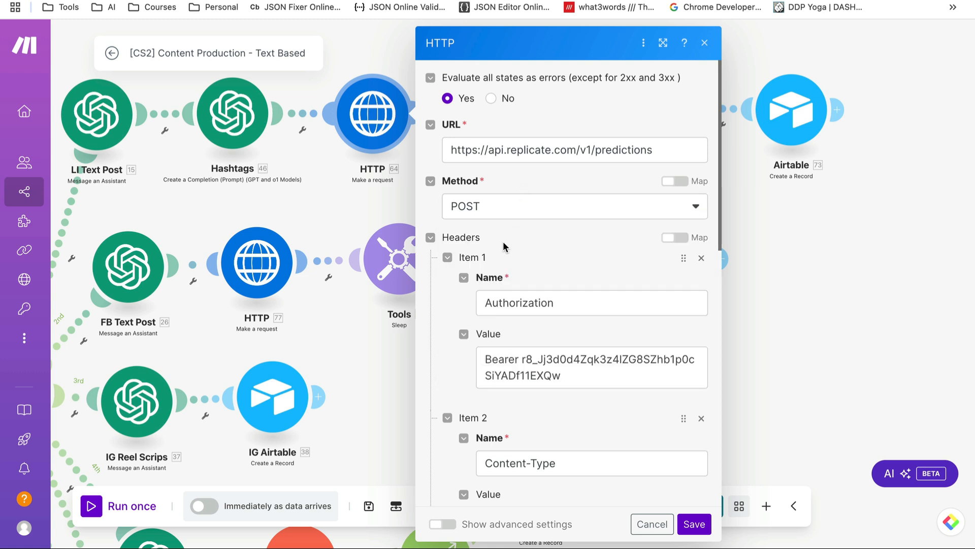
scroll(503, 244, down, 1)
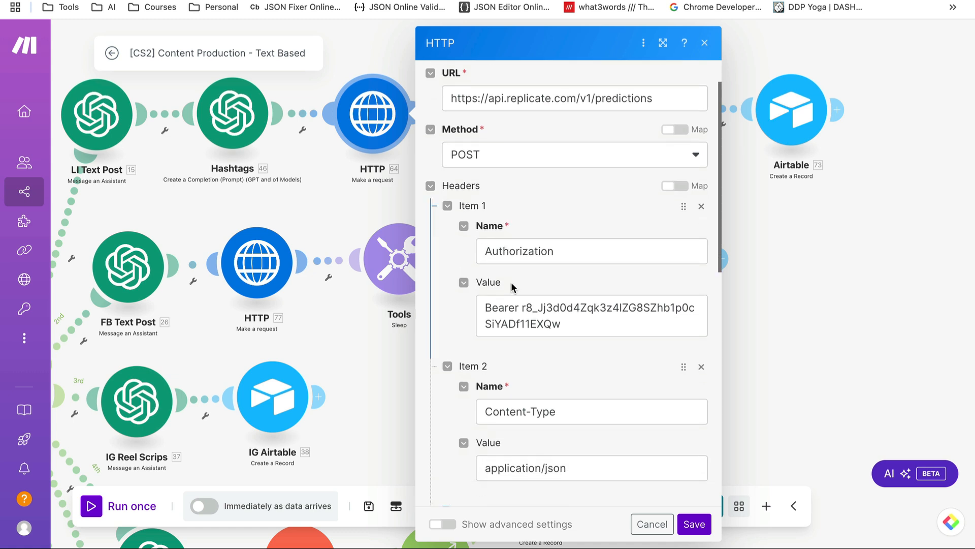
drag(519, 307, 485, 309)
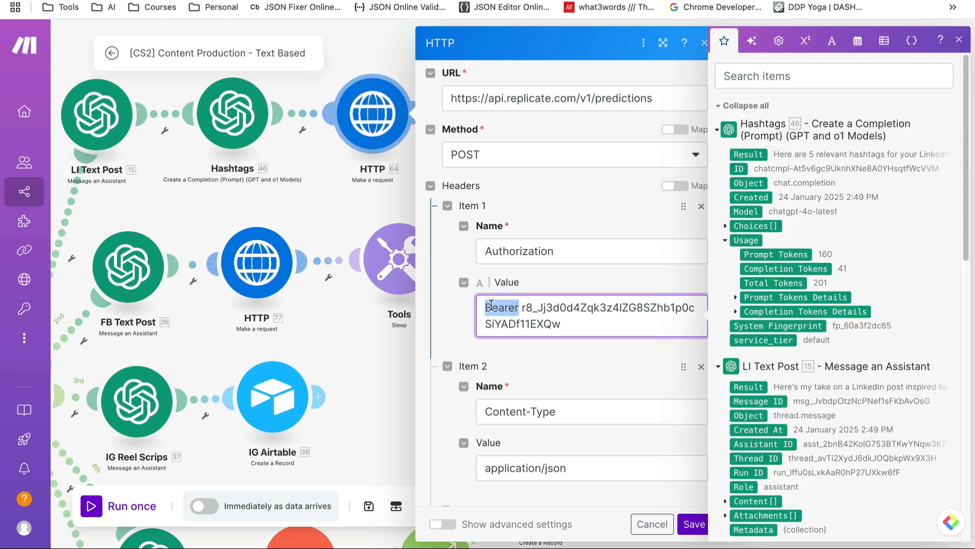
click(616, 364)
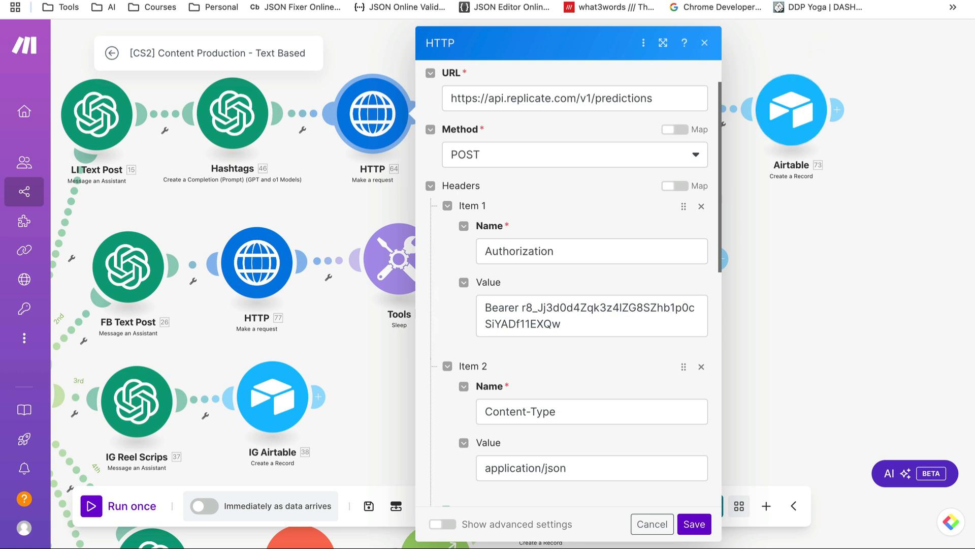
click(834, 0)
mouse_move(396, 337)
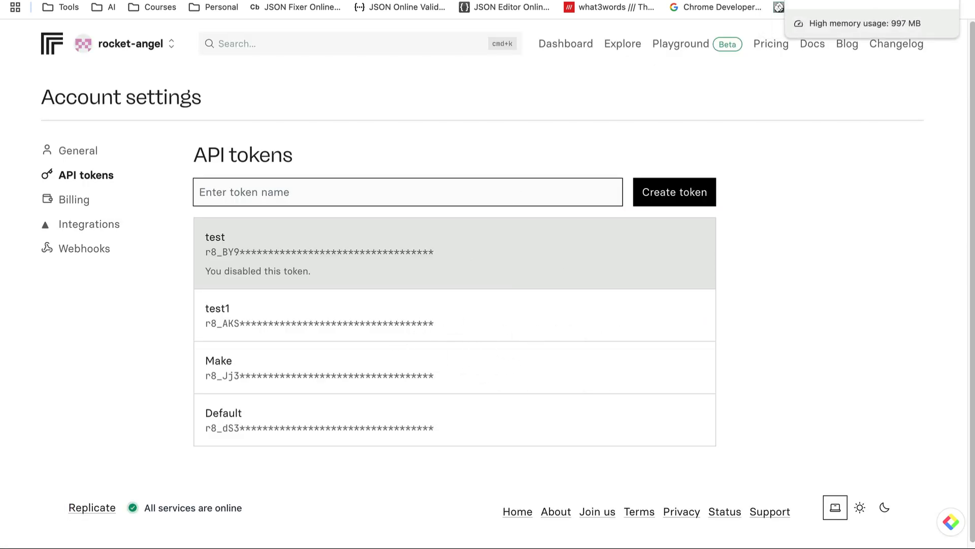
click(834, 0)
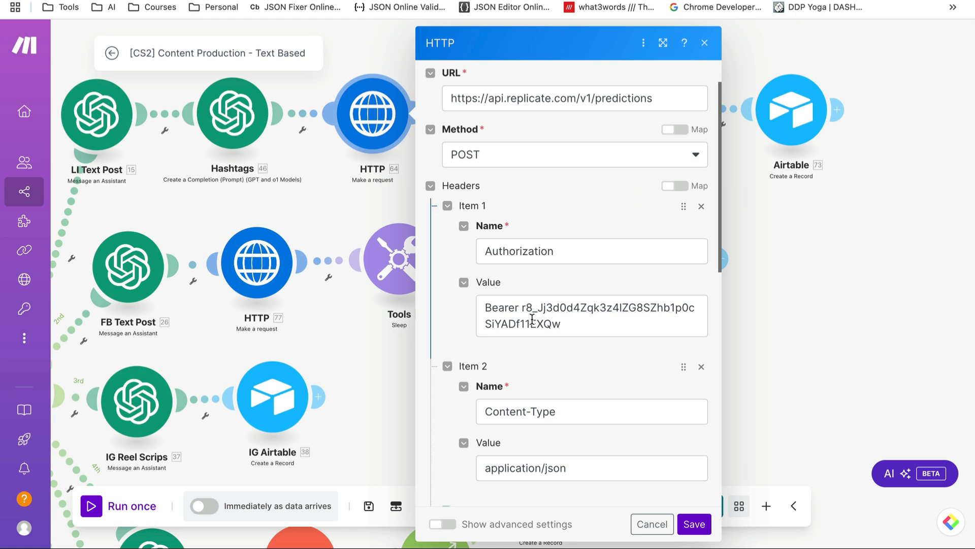
scroll(571, 267, down, 6)
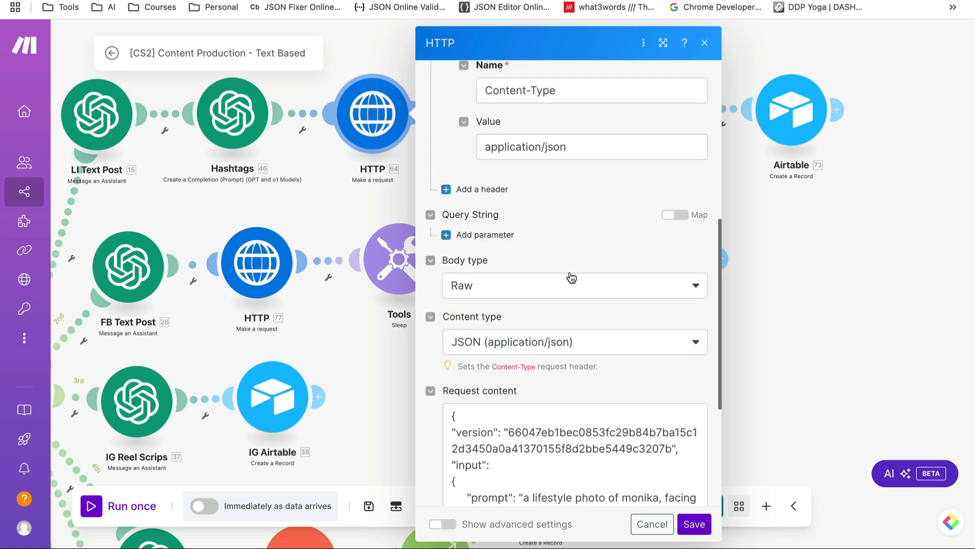
Confirm HTTP 64's body type is Raw with JSON content type
scroll(565, 260, up, 1)
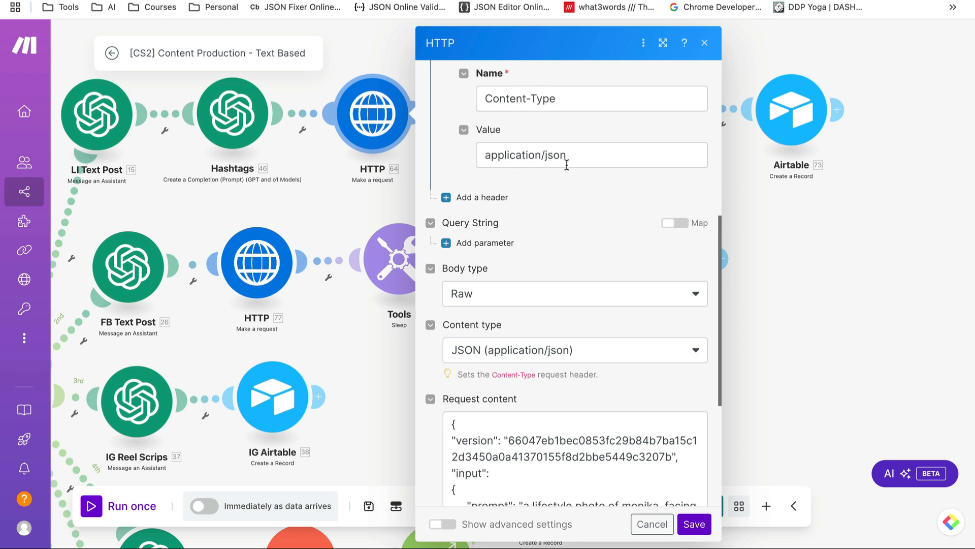
scroll(566, 236, down, 2)
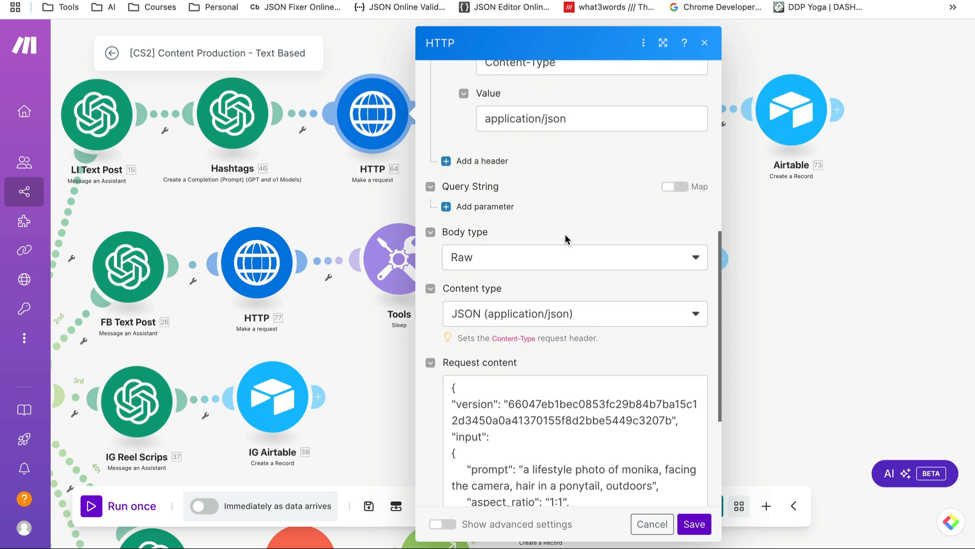
click(535, 260)
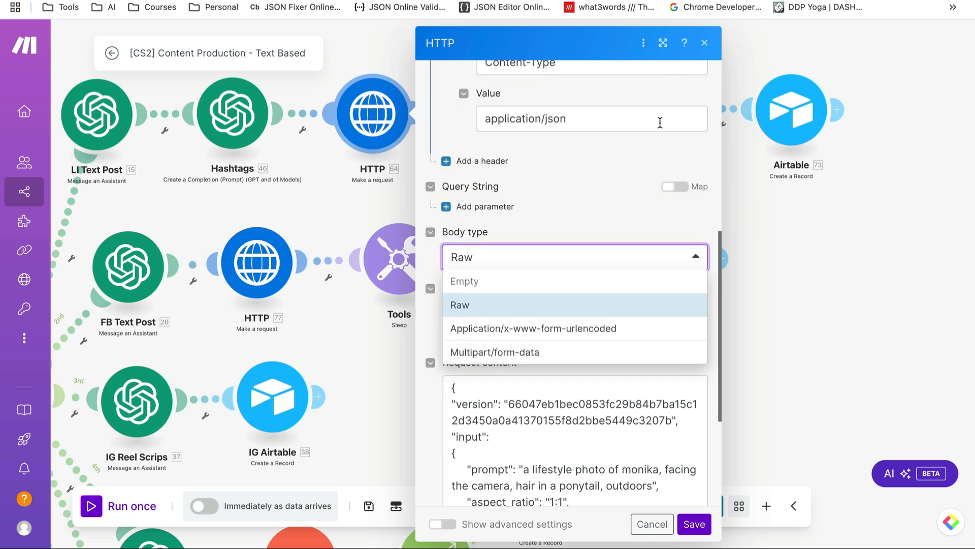
click(581, 199)
scroll(554, 203, down, 1)
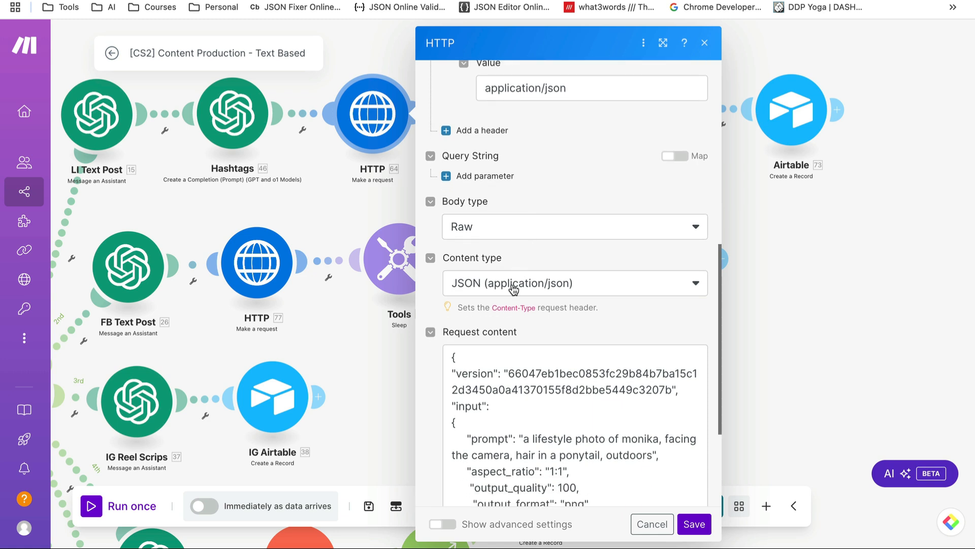
click(515, 289)
click(543, 260)
Select the 66047eb1 version hash in the request body and go to Replicate
scroll(513, 289, down, 3)
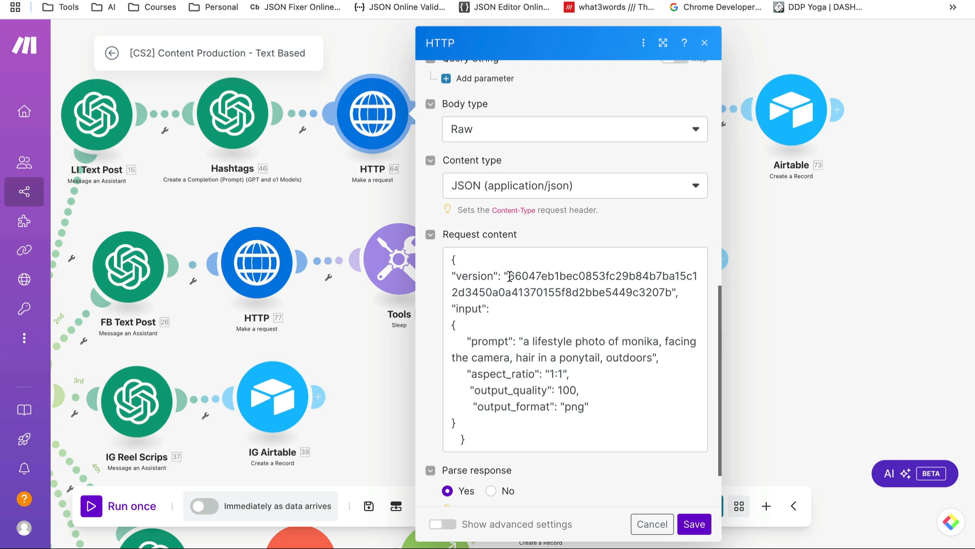
drag(508, 276, 673, 292)
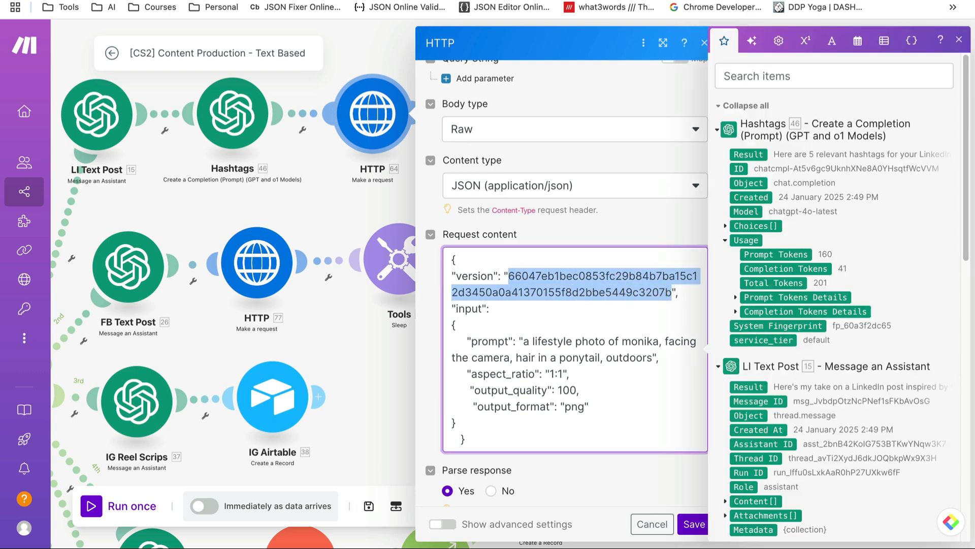
click(792, 1)
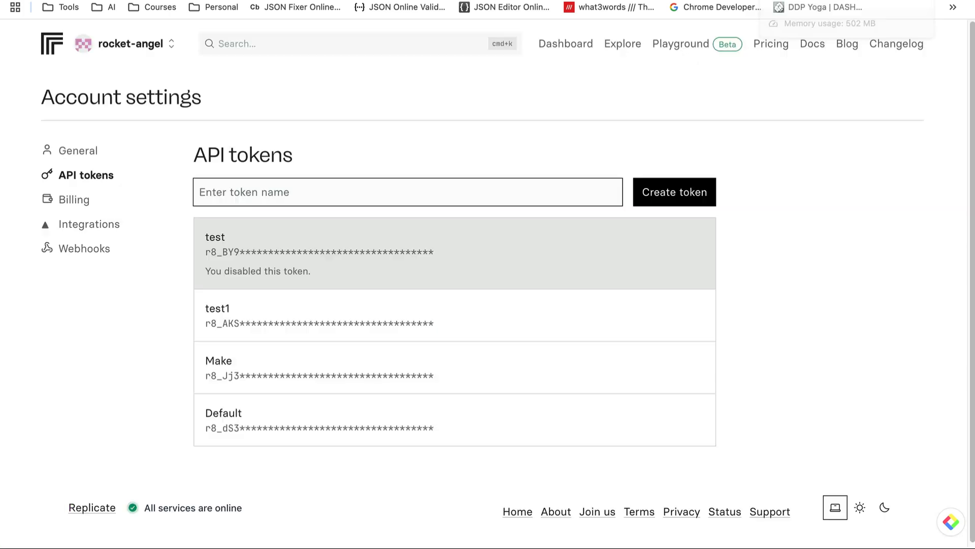
Copy version ID c14cde33 of the rocket-angel/test model and return to Make
click(567, 45)
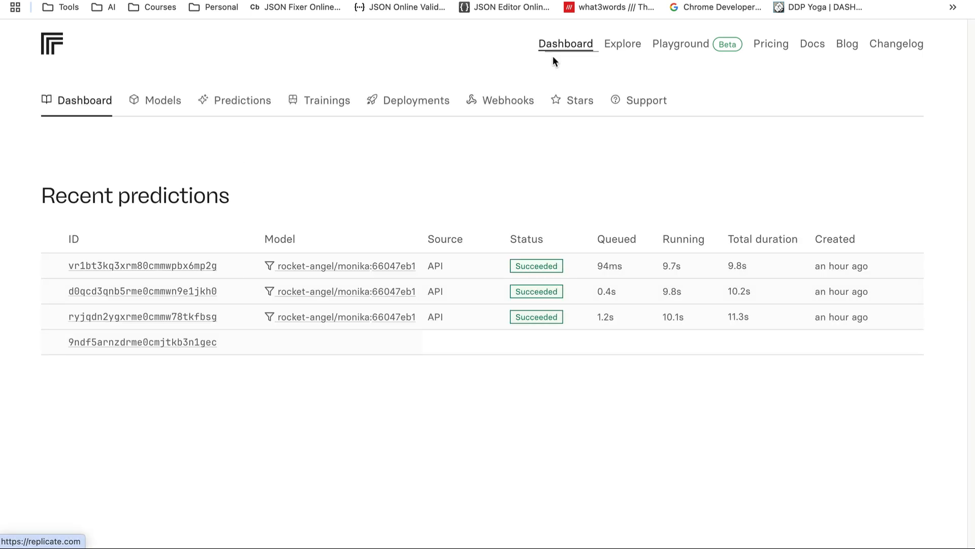
click(162, 105)
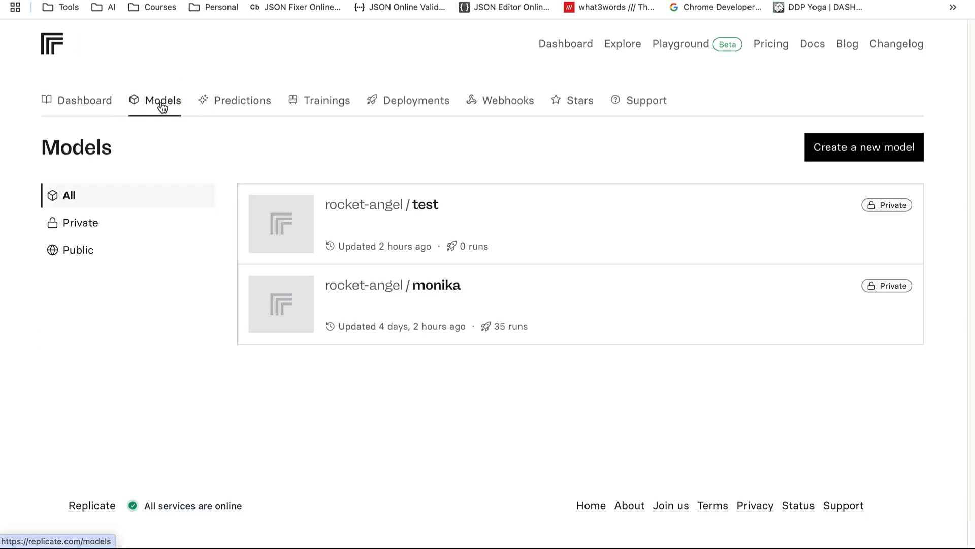
click(422, 208)
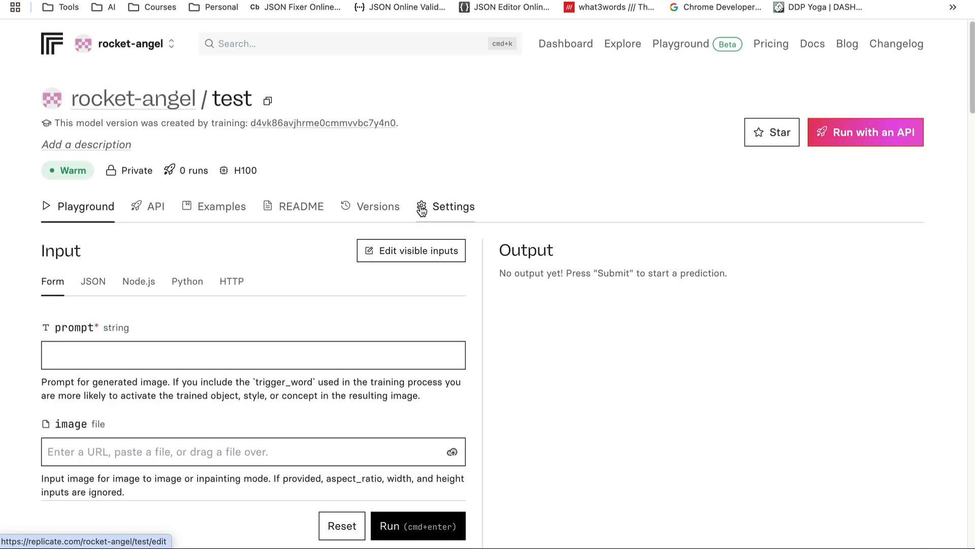
click(362, 206)
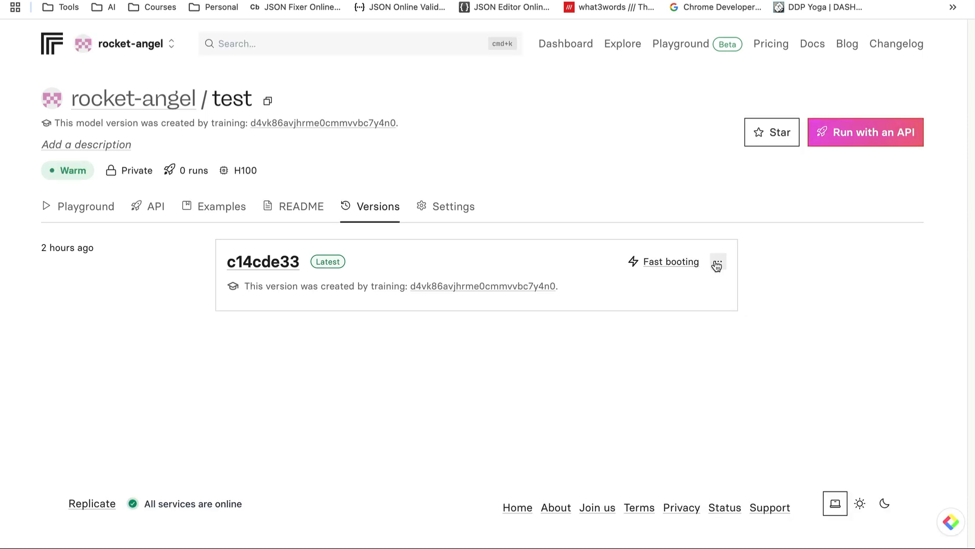
click(718, 261)
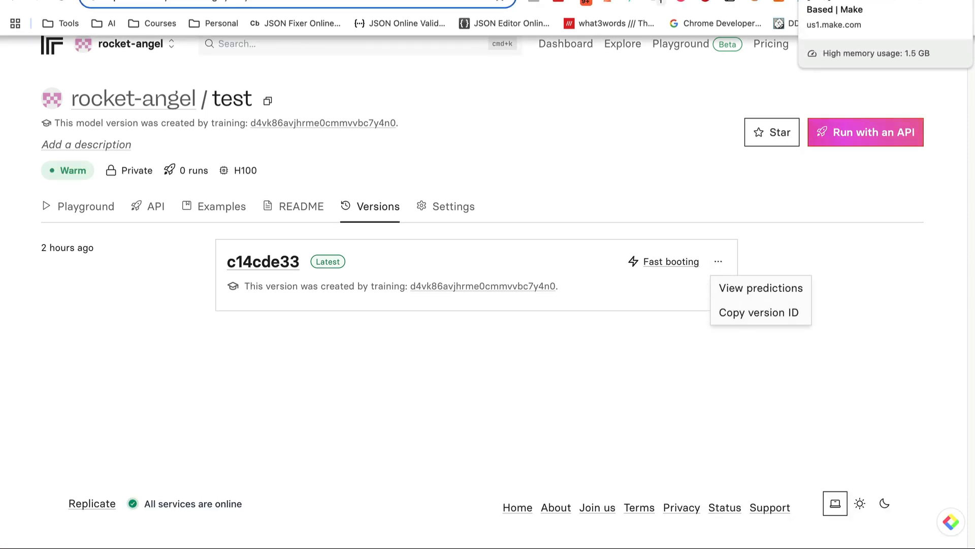
click(823, 4)
scroll(542, 303, down, 2)
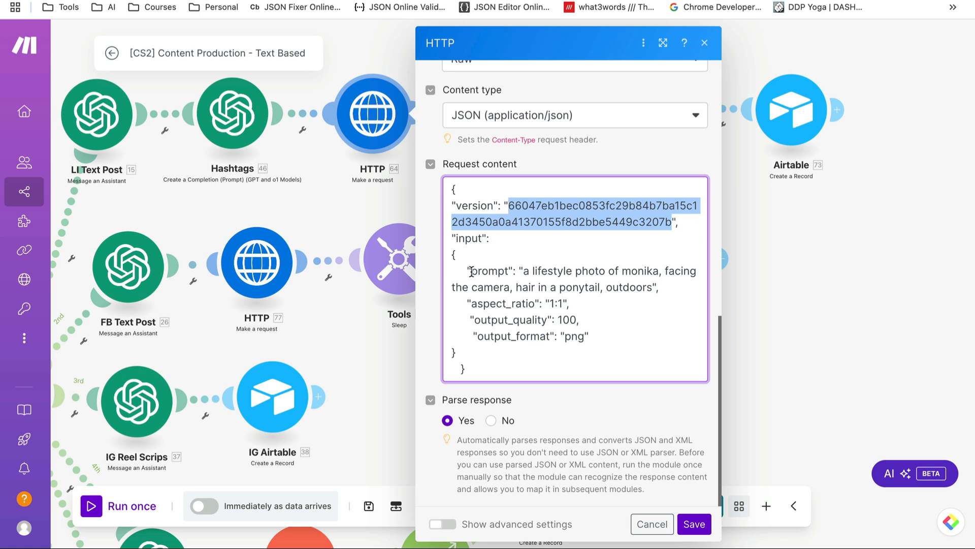
drag(472, 274, 652, 287)
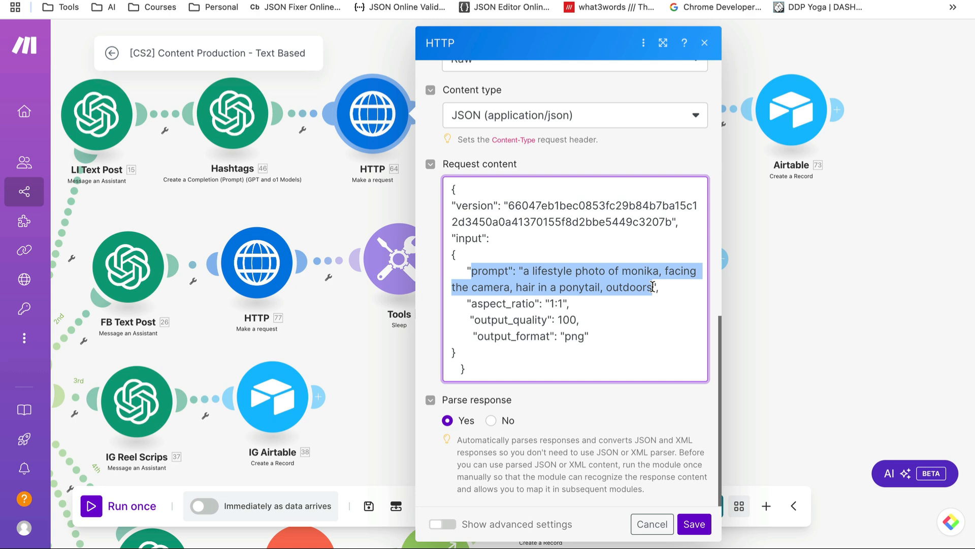
click(527, 269)
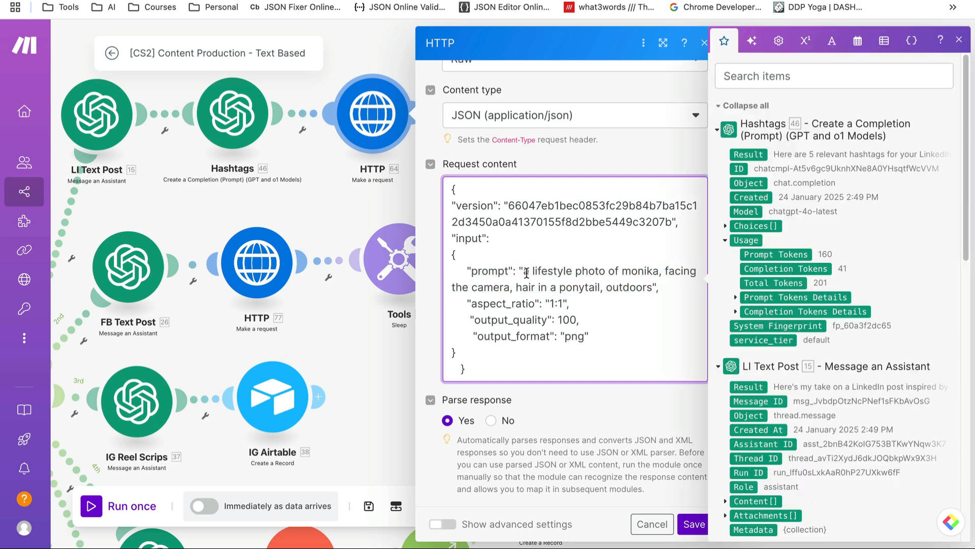
click(959, 42)
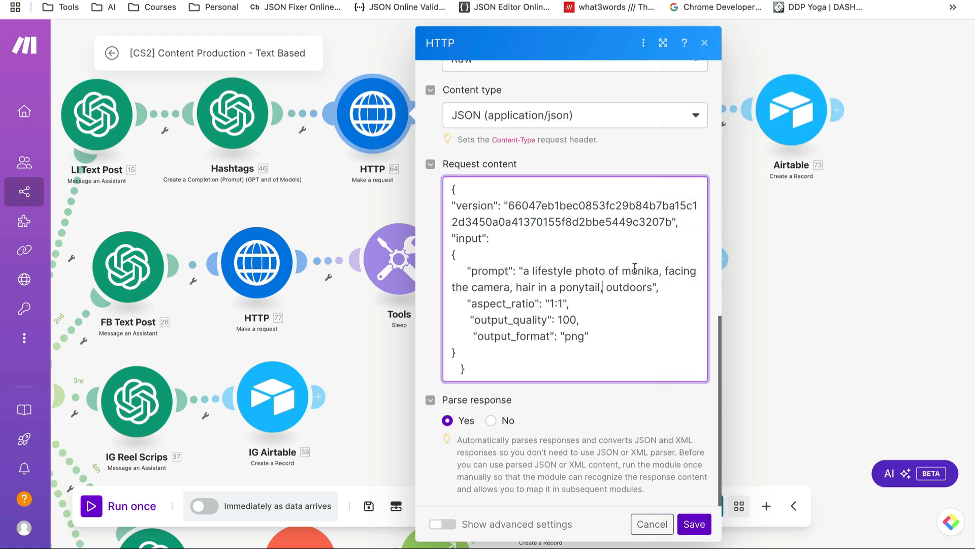
double_click(635, 268)
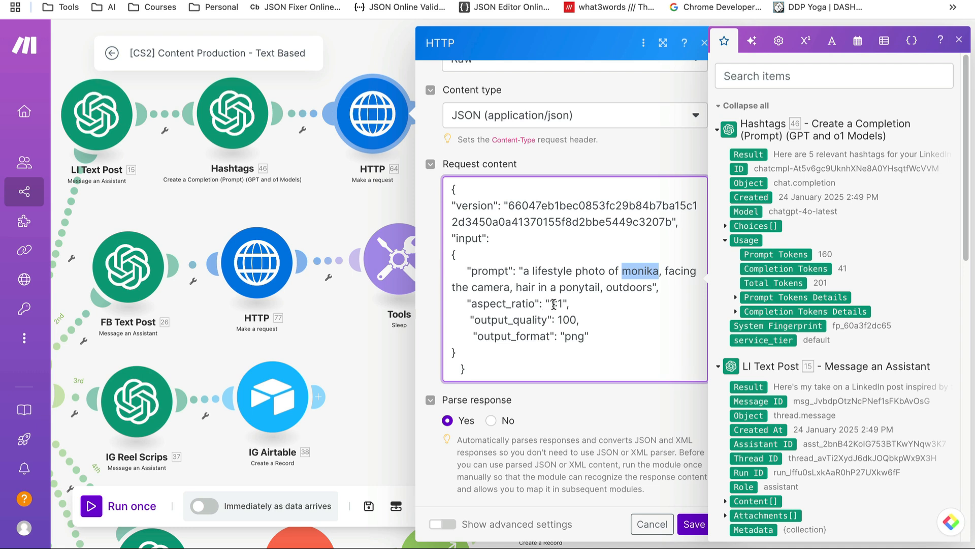
Review the 1:1 aspect_ratio, quality 100 and png format values, then cancel the dialog
drag(549, 304, 562, 306)
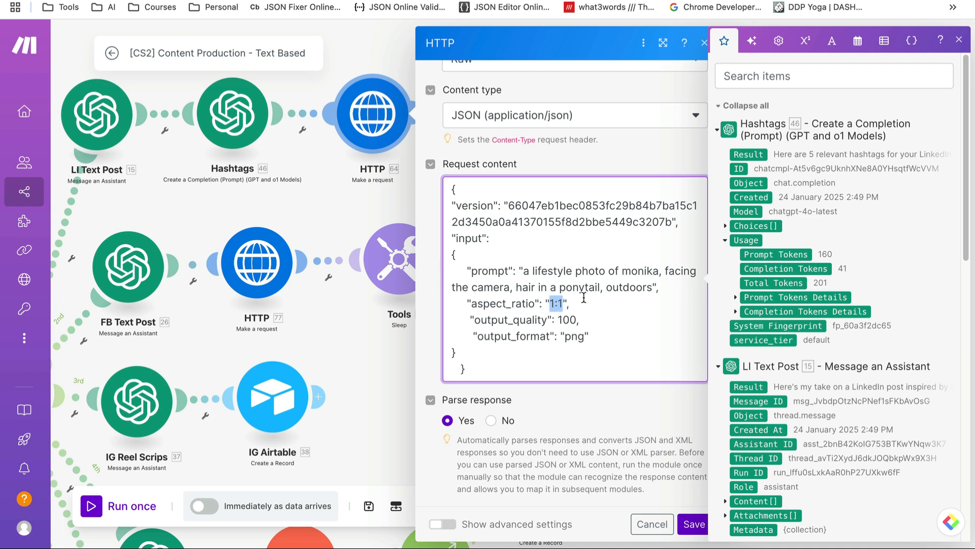
click(584, 298)
drag(557, 320, 574, 319)
click(580, 321)
drag(565, 336, 585, 336)
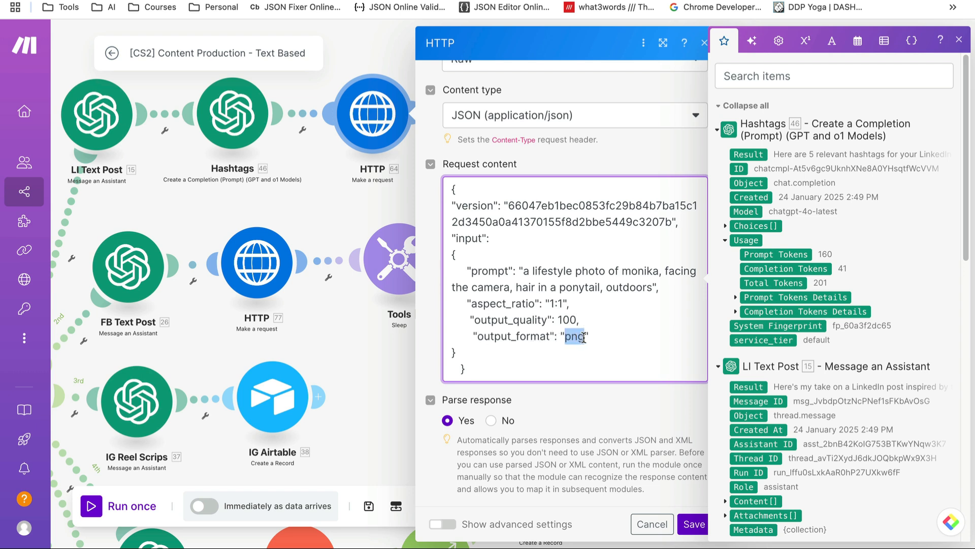
click(612, 333)
click(646, 523)
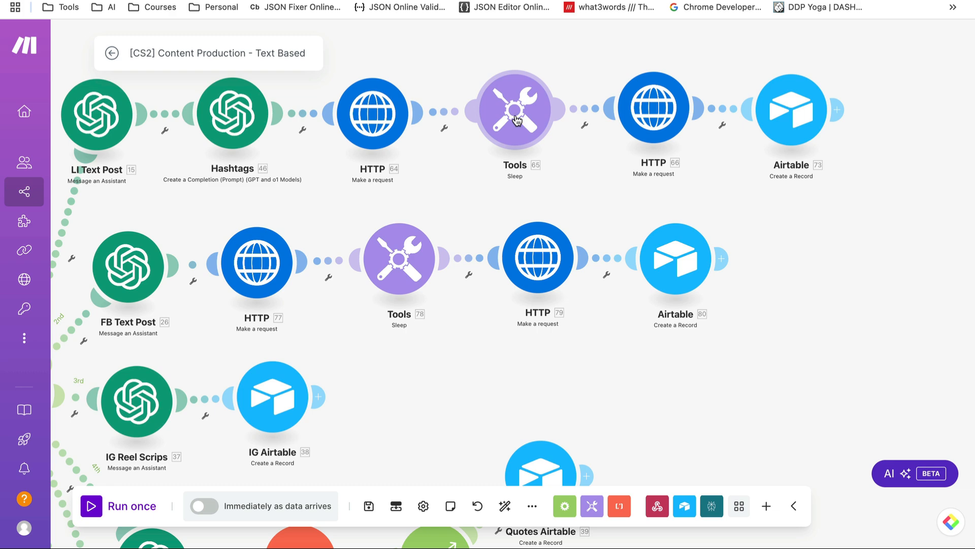
scroll(517, 120, up, 2)
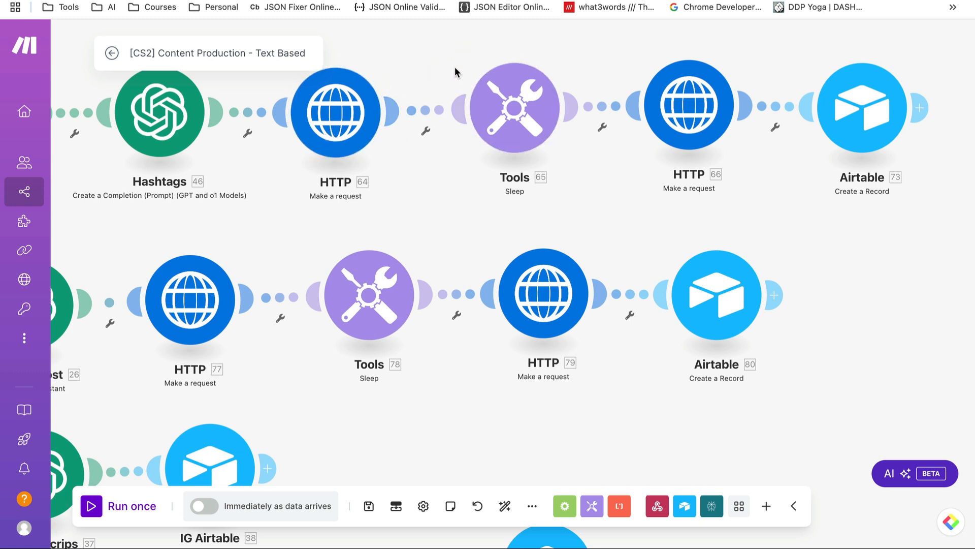
click(515, 116)
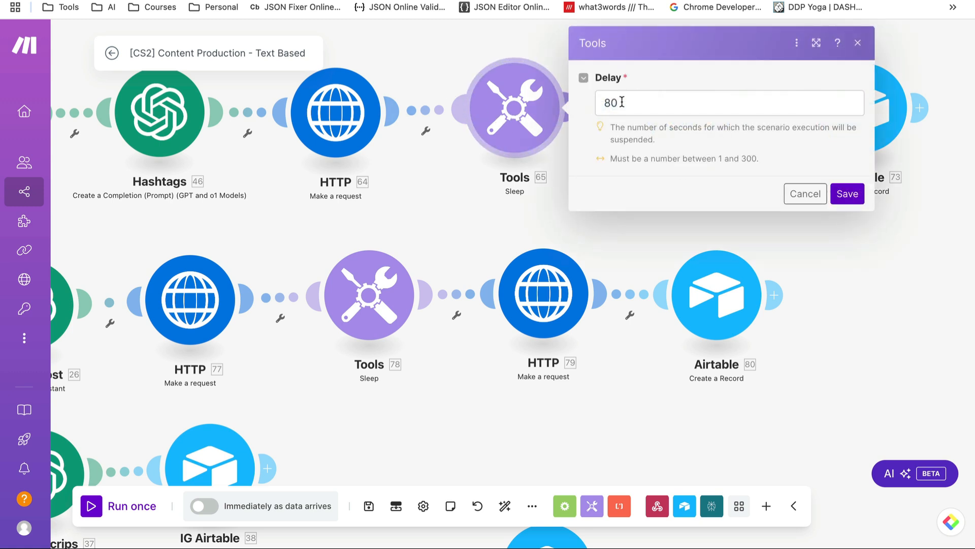
drag(622, 103, 598, 103)
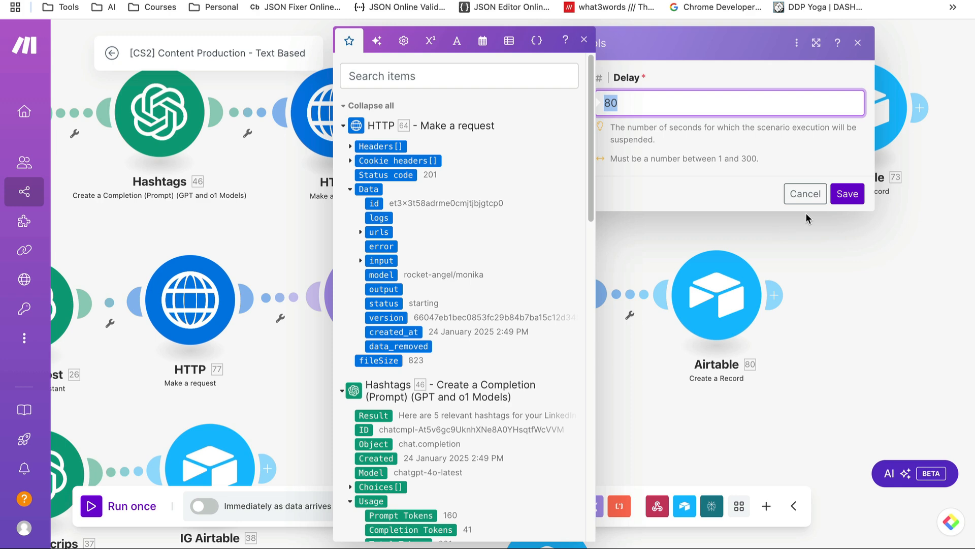
click(814, 196)
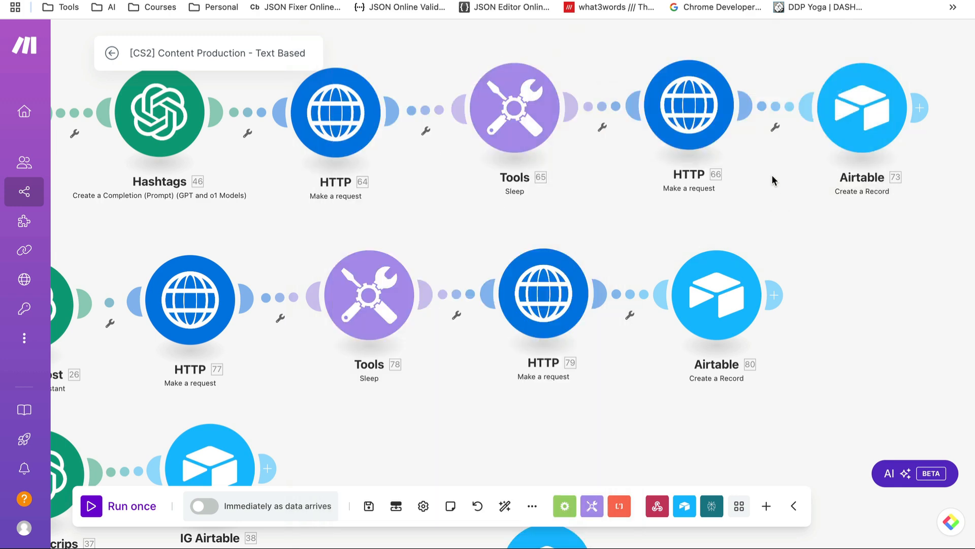
scroll(779, 161, up, 1)
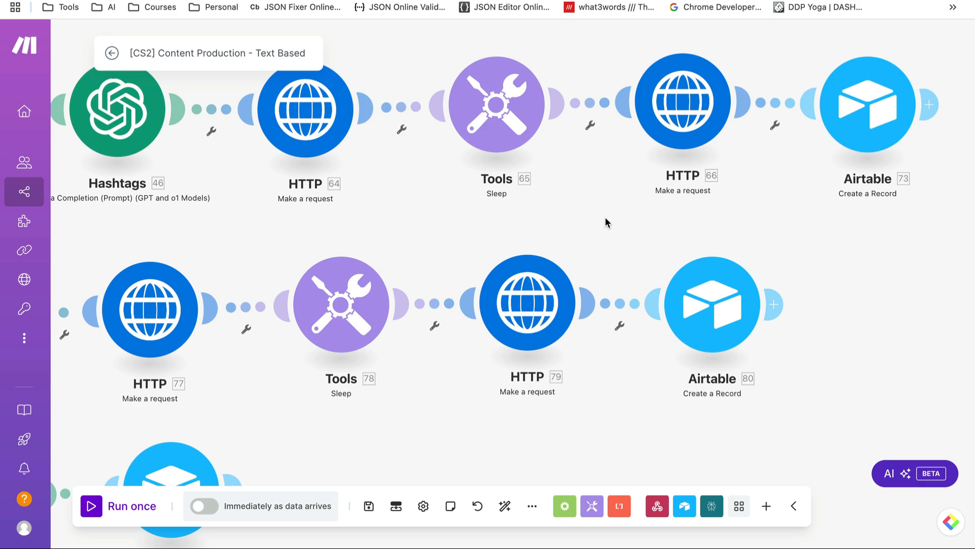
right_click(290, 125)
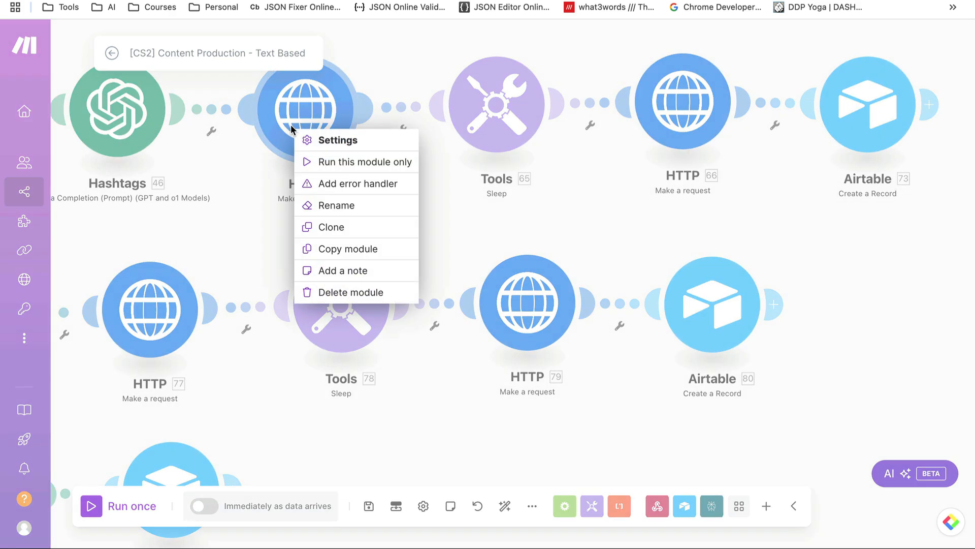
click(271, 180)
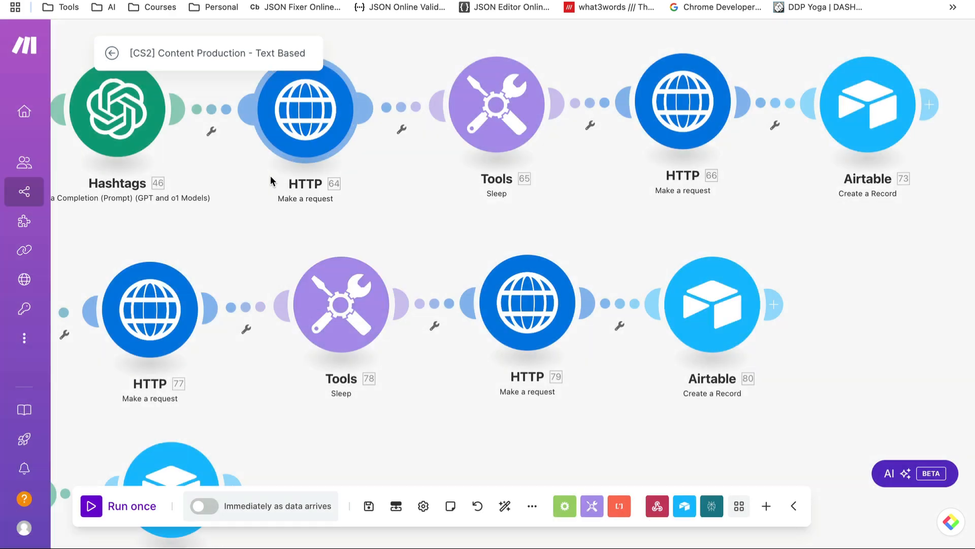
click(325, 124)
click(308, 117)
right_click(320, 106)
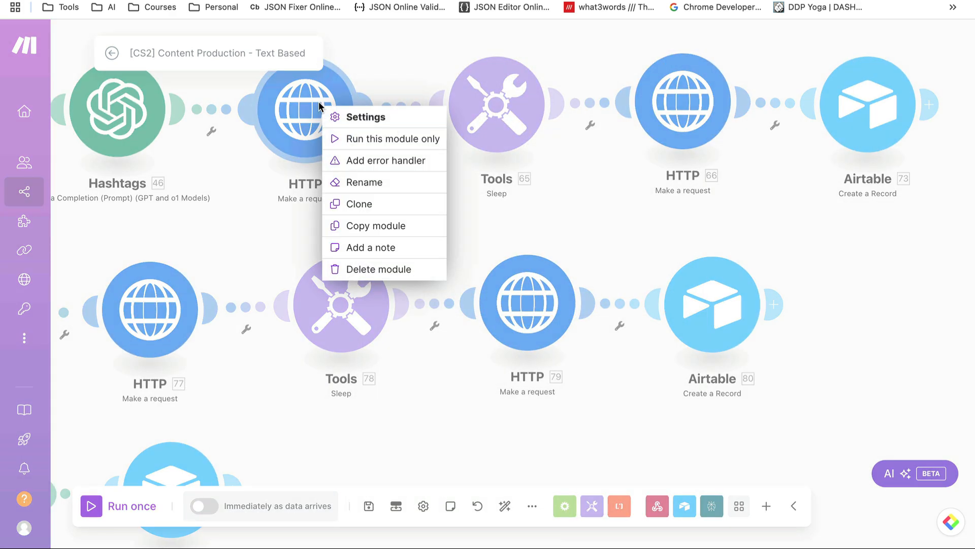
click(401, 226)
right_click(847, 256)
click(886, 293)
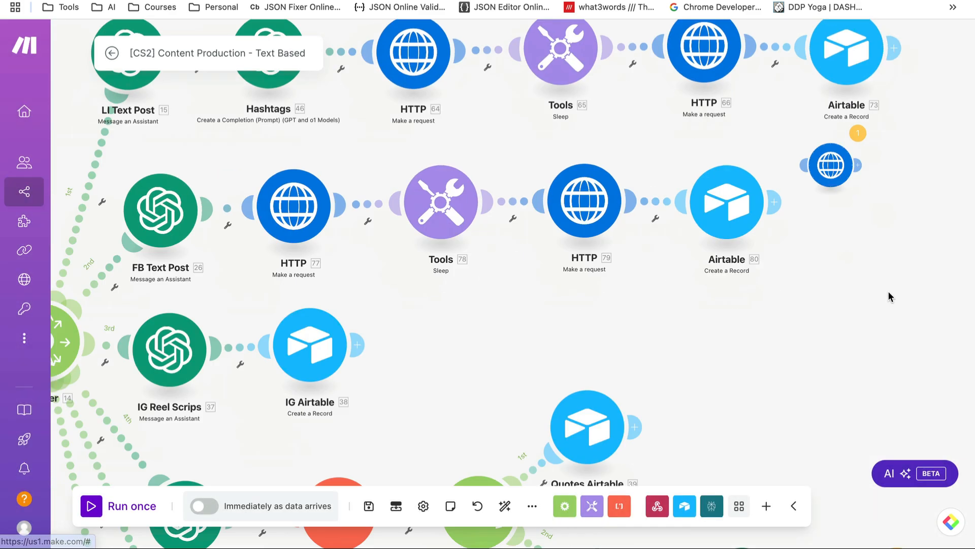
drag(779, 162, 765, 169)
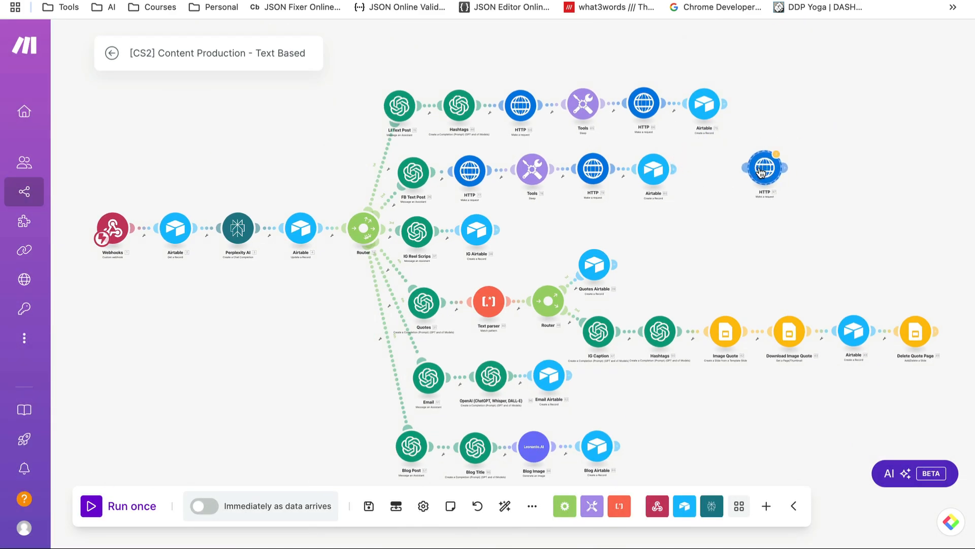
right_click(761, 167)
click(807, 205)
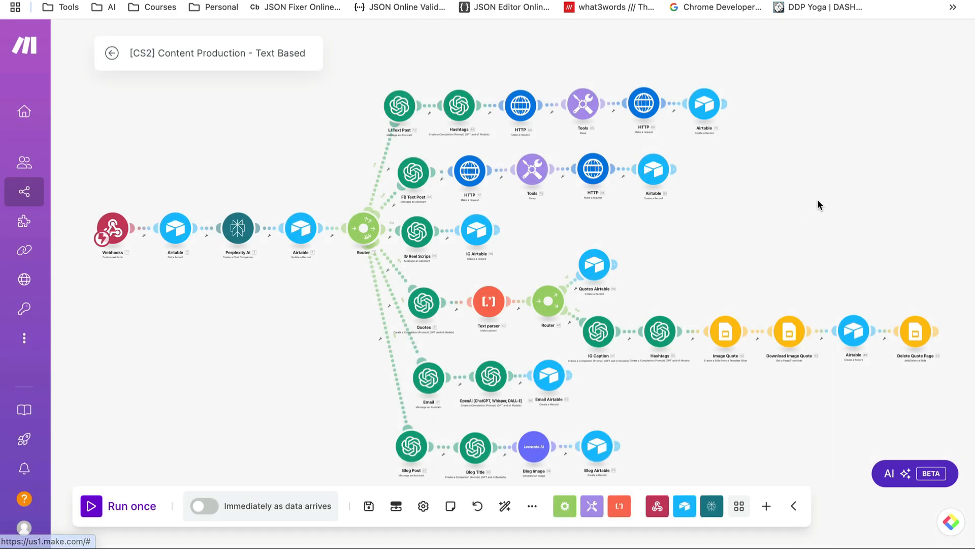
scroll(782, 209, up, 5)
drag(691, 374, 672, 331)
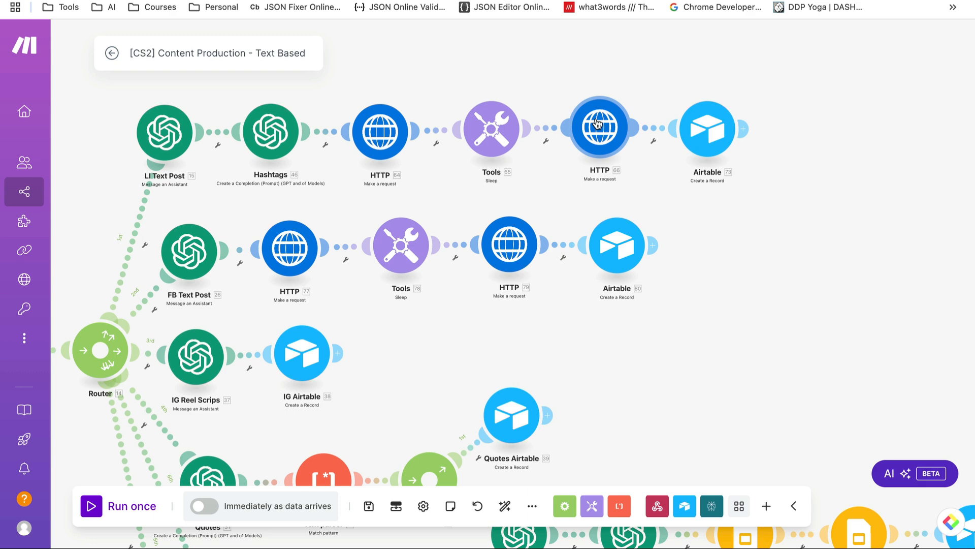
Open HTTP module 66 and check its GET URL maps to HTTP 64's urls.get item
click(599, 123)
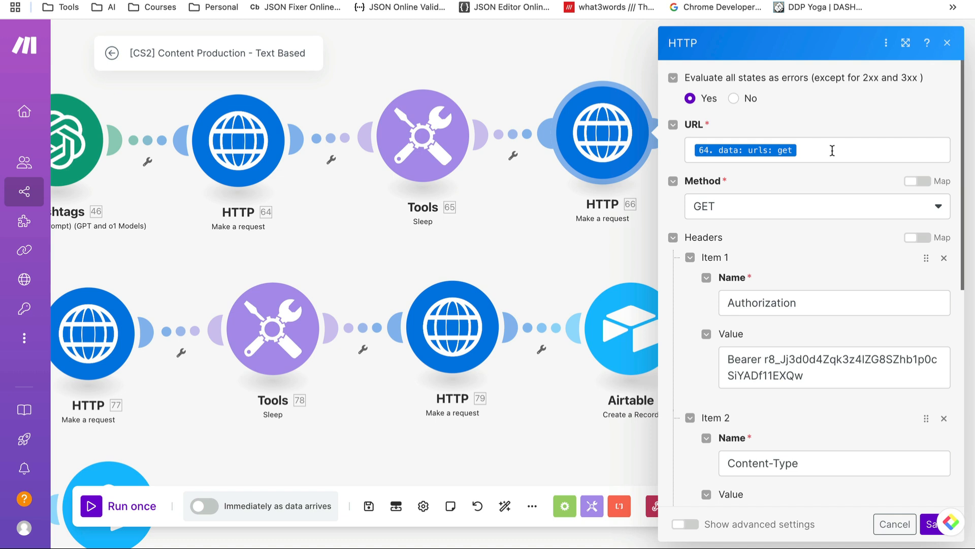
click(832, 150)
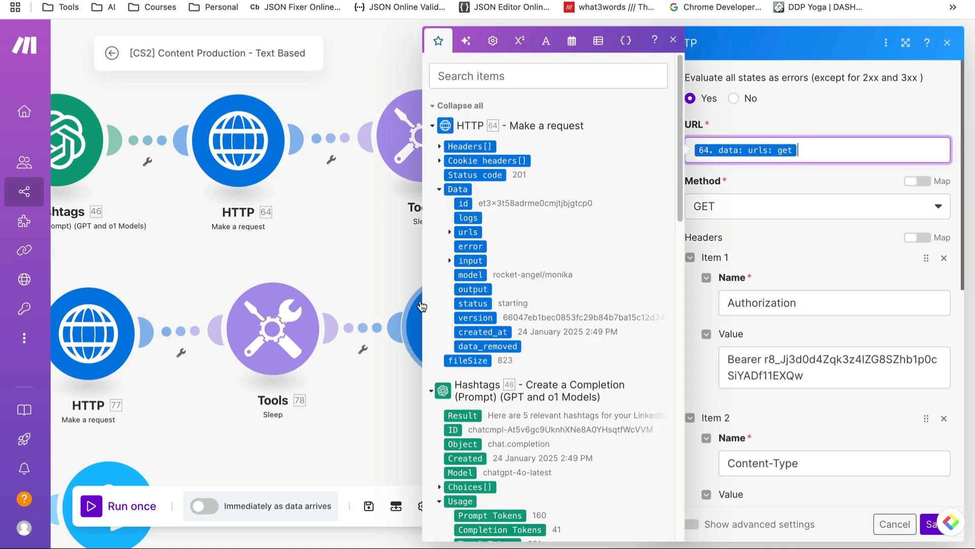
click(450, 233)
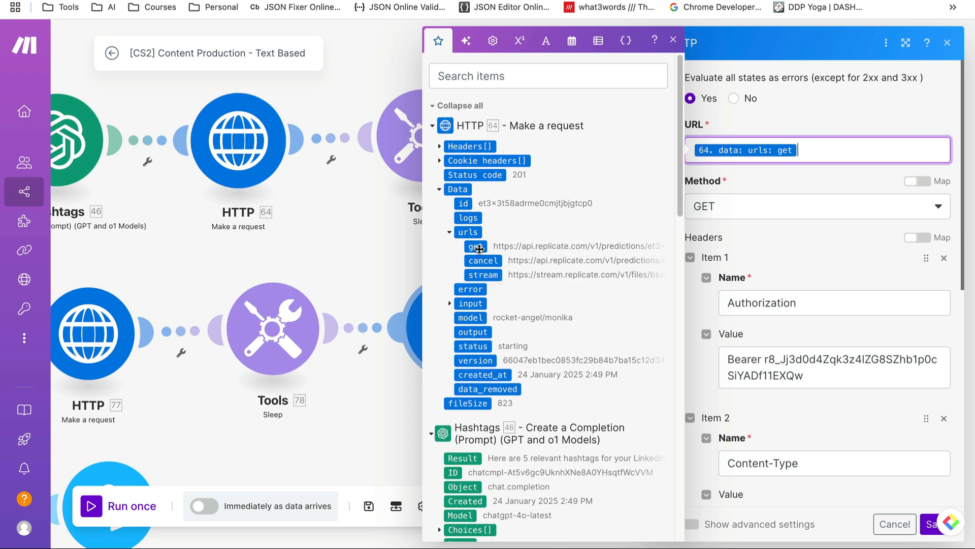
click(783, 244)
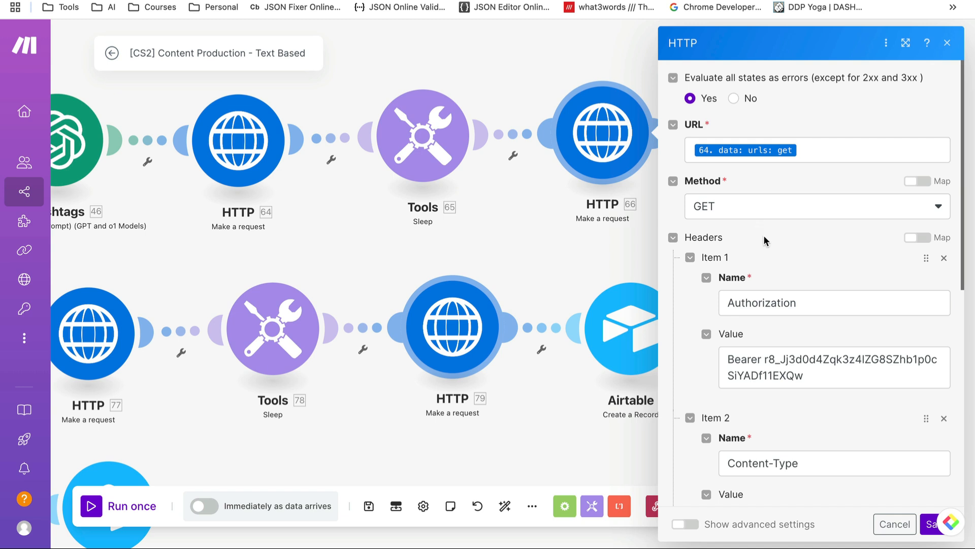
Close the HTTP 66 settings without saving any changes
scroll(766, 285, down, 1)
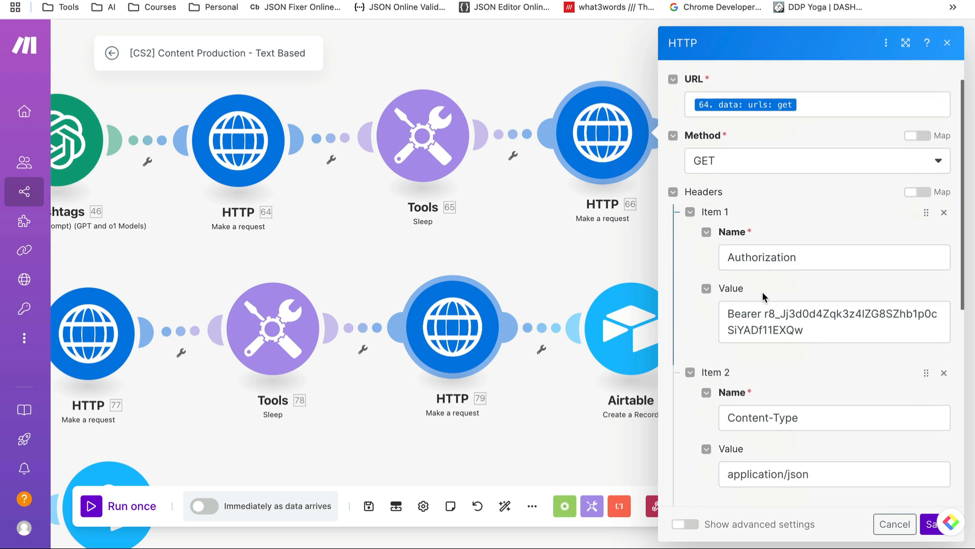
scroll(764, 297, down, 1)
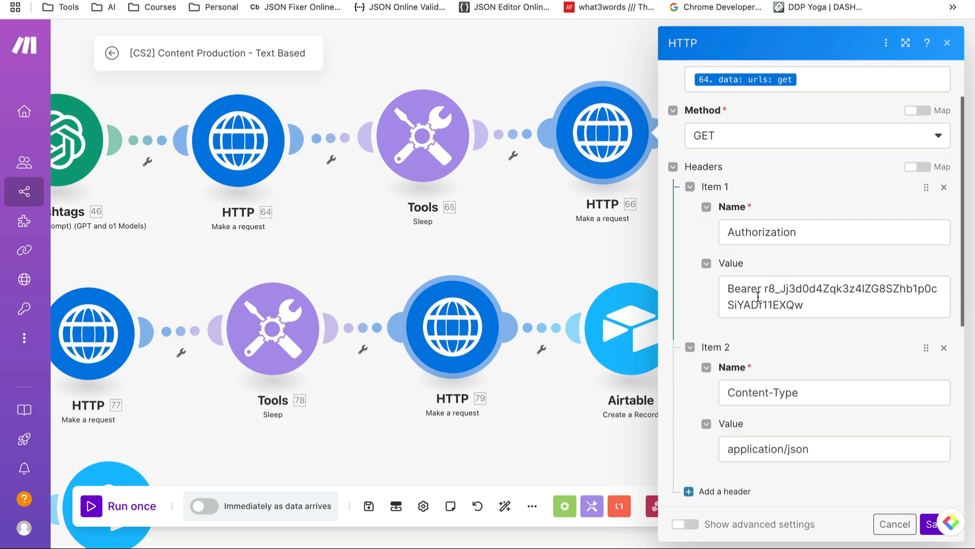
scroll(743, 297, down, 5)
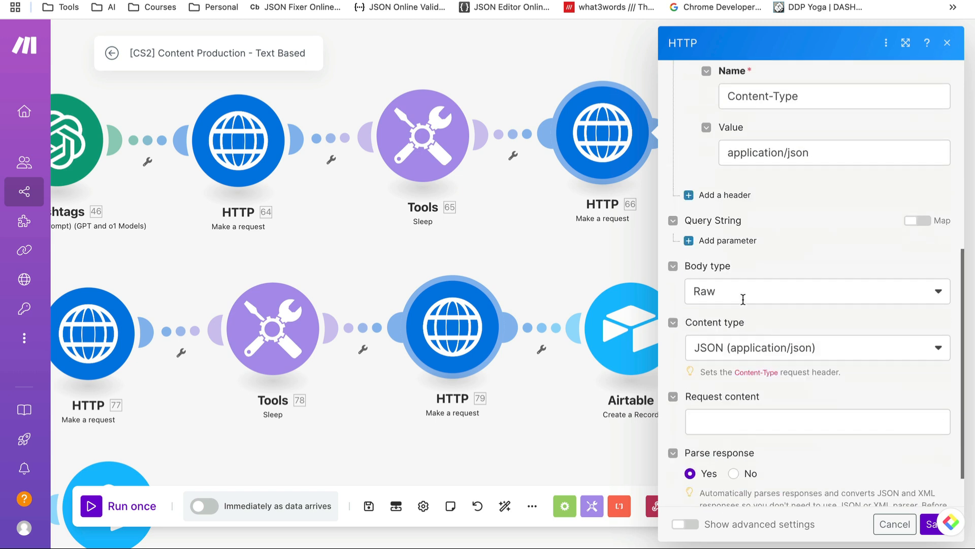
scroll(761, 268, down, 1)
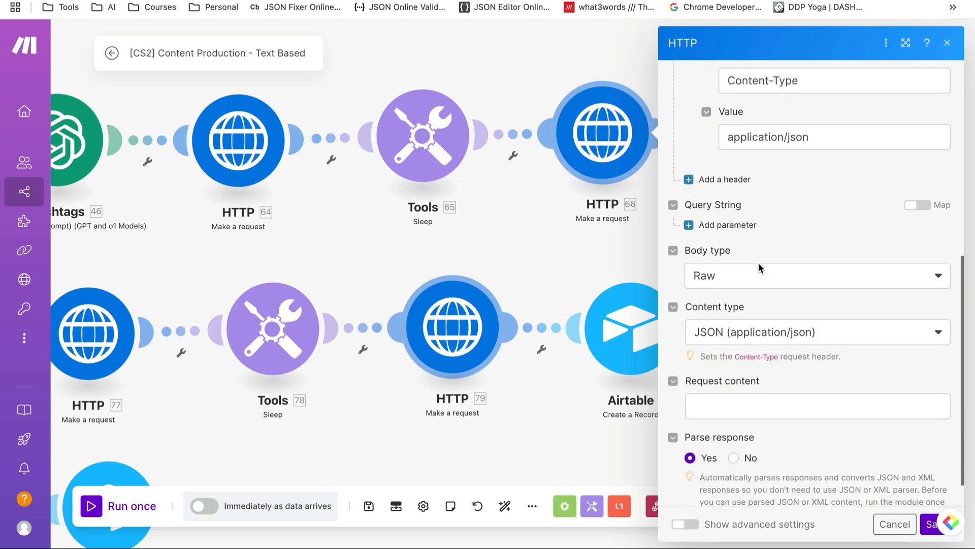
scroll(760, 268, down, 1)
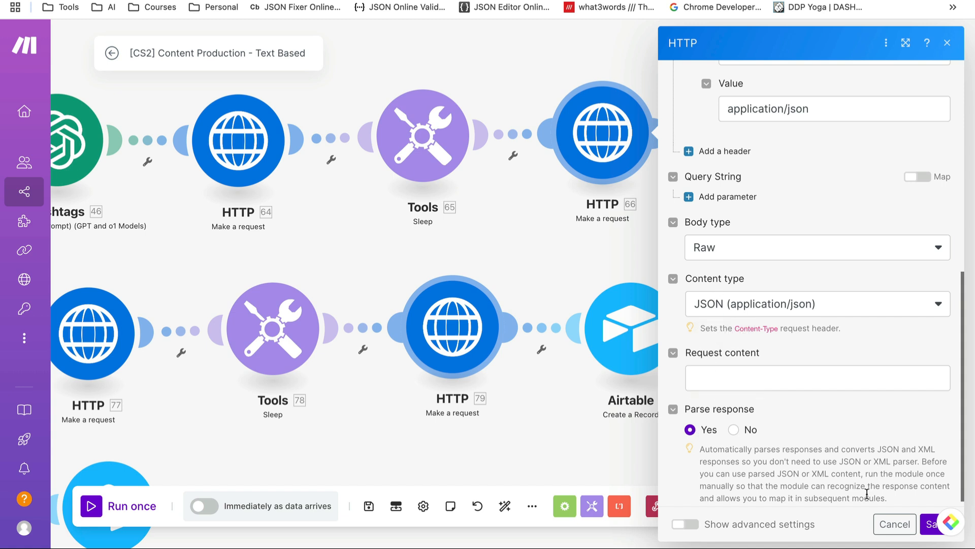
click(894, 524)
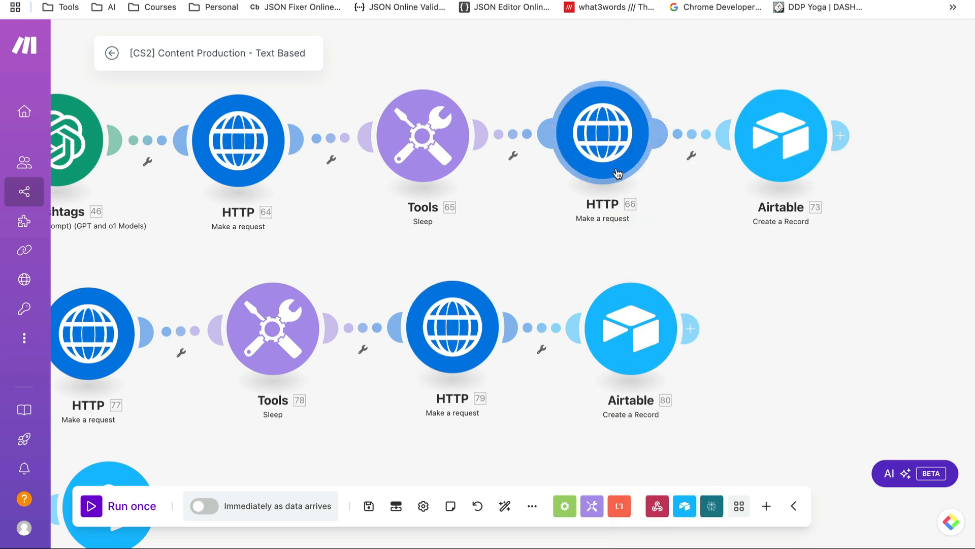
Open Airtable module 73 and inspect what is mapped into the Copy field
click(794, 122)
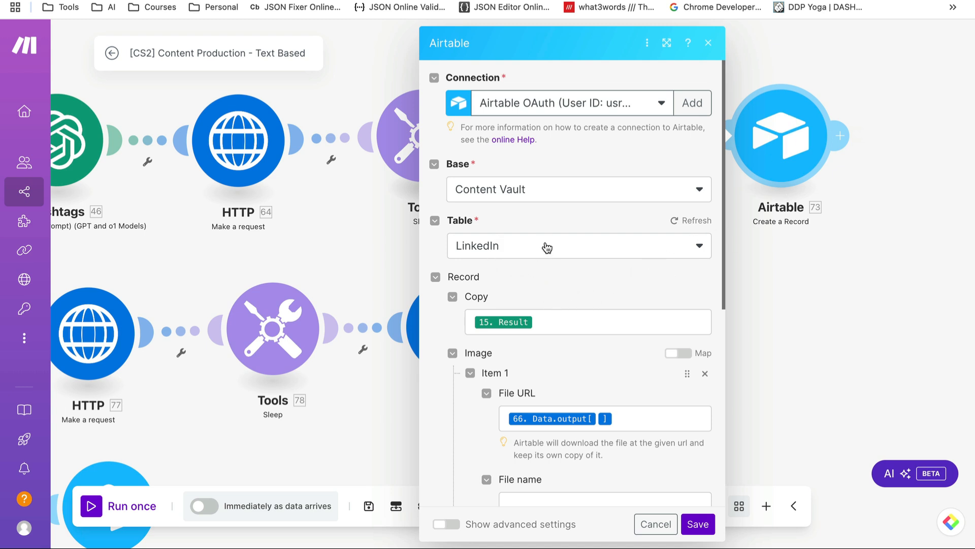
scroll(556, 269, down, 3)
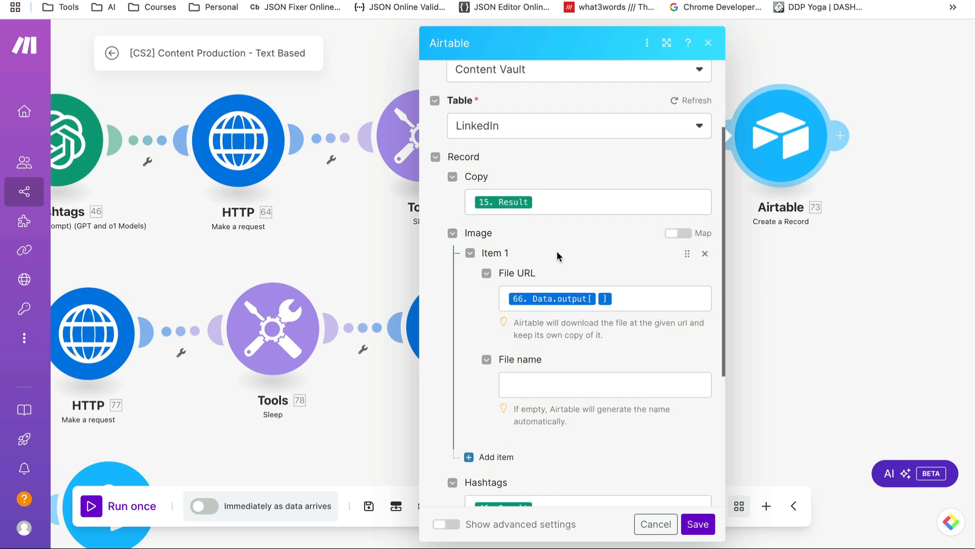
click(564, 202)
scroll(620, 236, up, 1)
scroll(823, 280, down, 10)
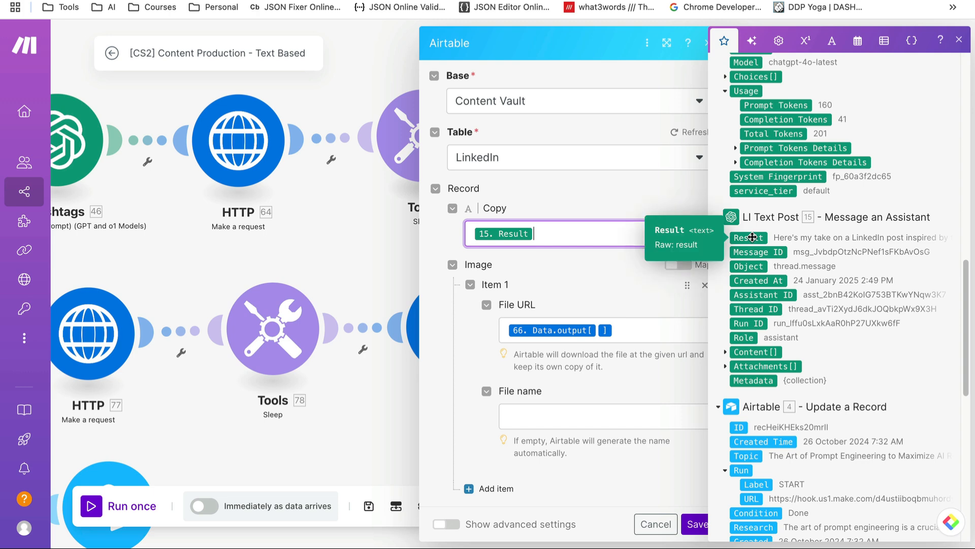
scroll(623, 290, down, 2)
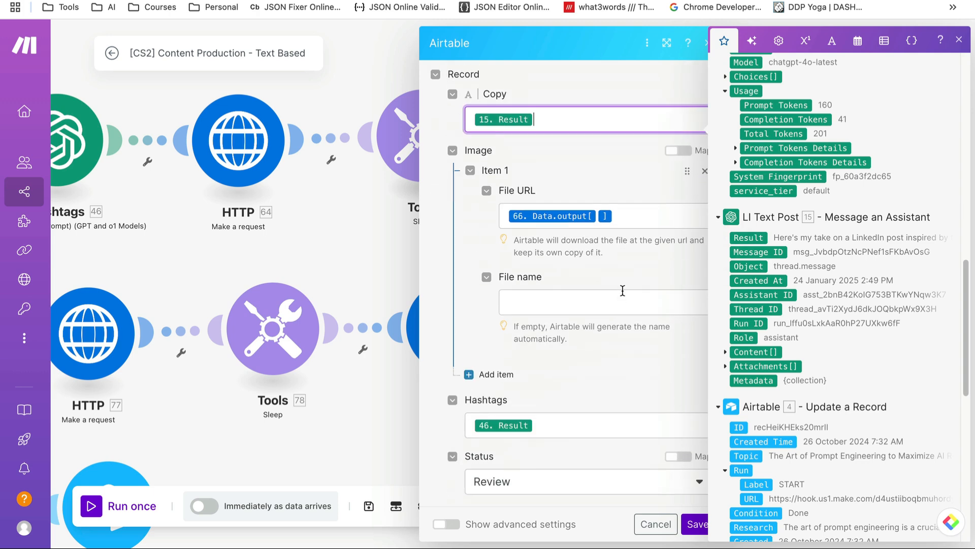
Map HTTP 66's output image URL into File URL, removing the duplicate mapping
click(636, 234)
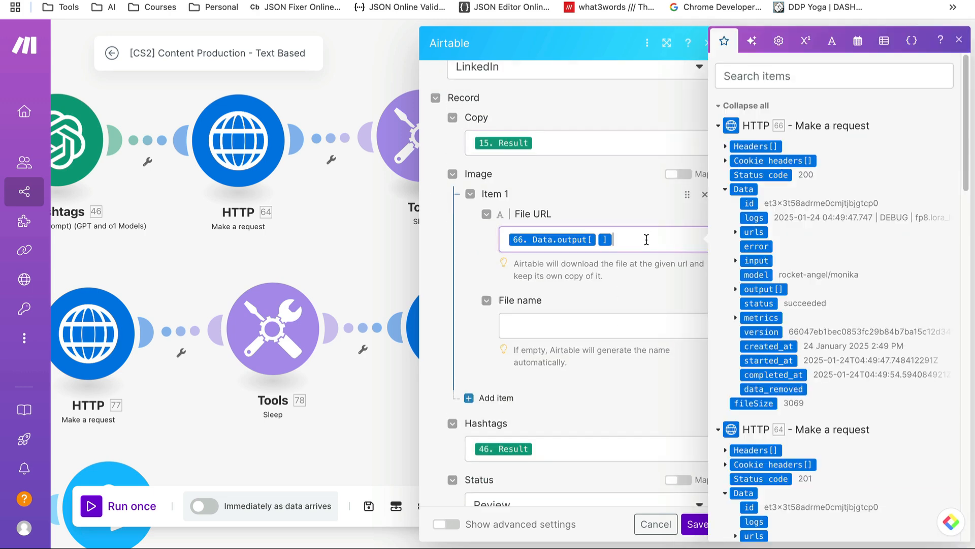
click(736, 234)
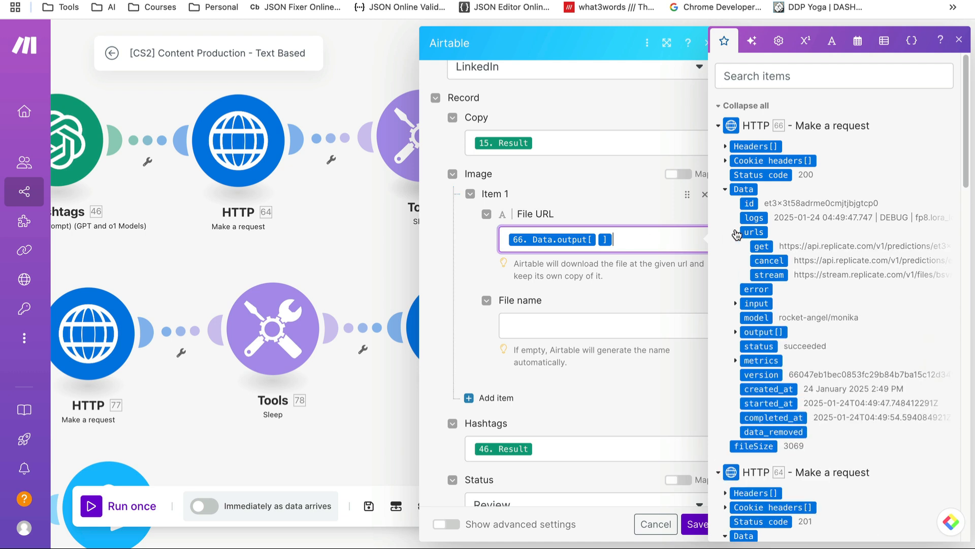
click(736, 234)
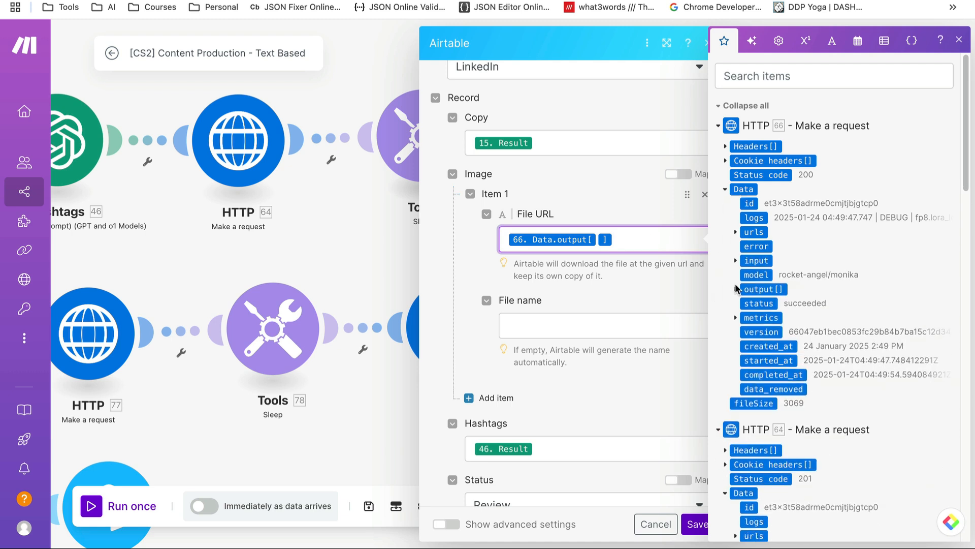
click(735, 289)
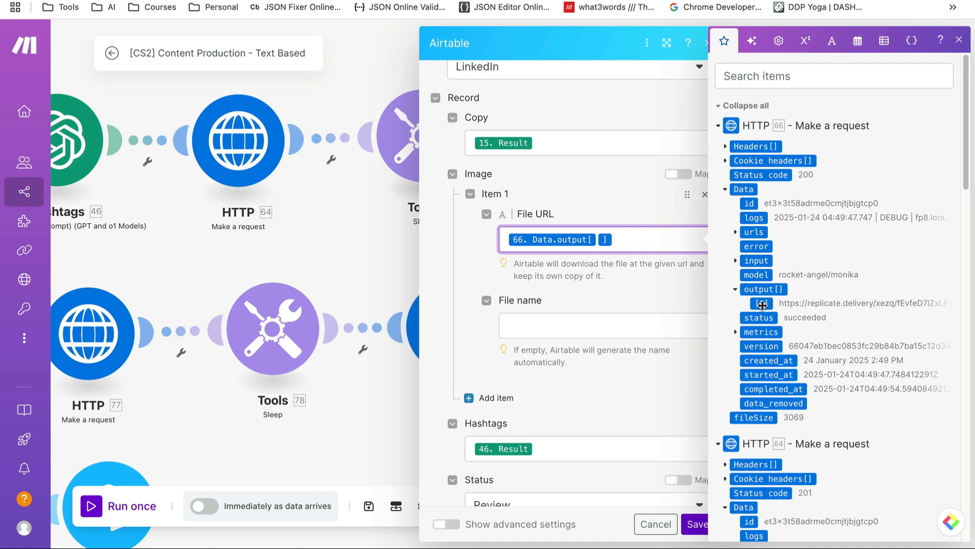
drag(763, 304, 655, 241)
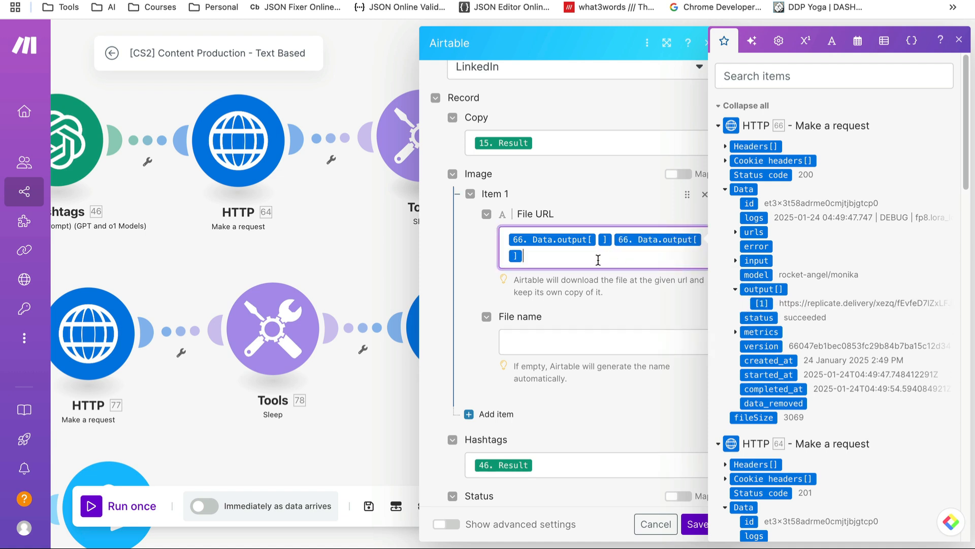
key(BackSpace)
key(BackSpace)
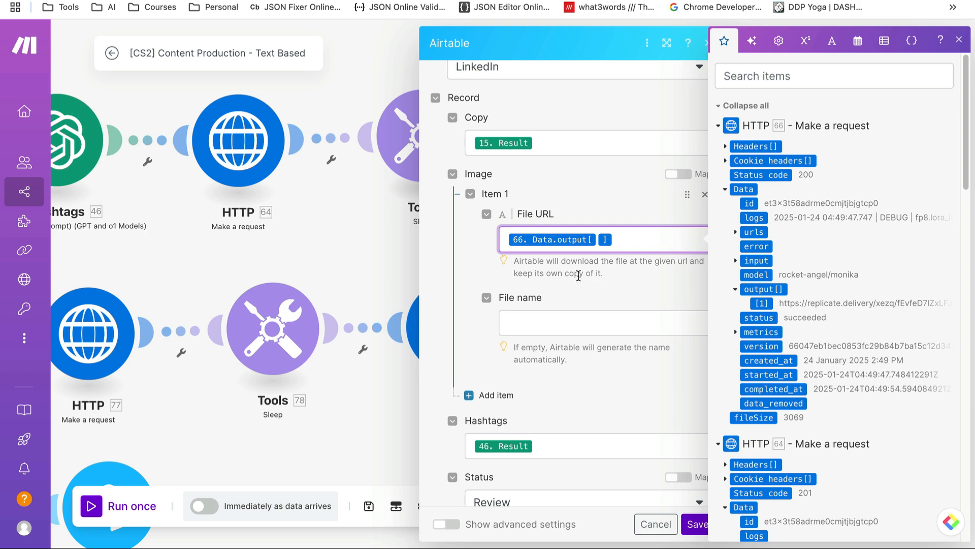
click(590, 390)
Check the Hashtags mapping, keep Status as Review, and cancel the Airtable settings
scroll(584, 345, down, 2)
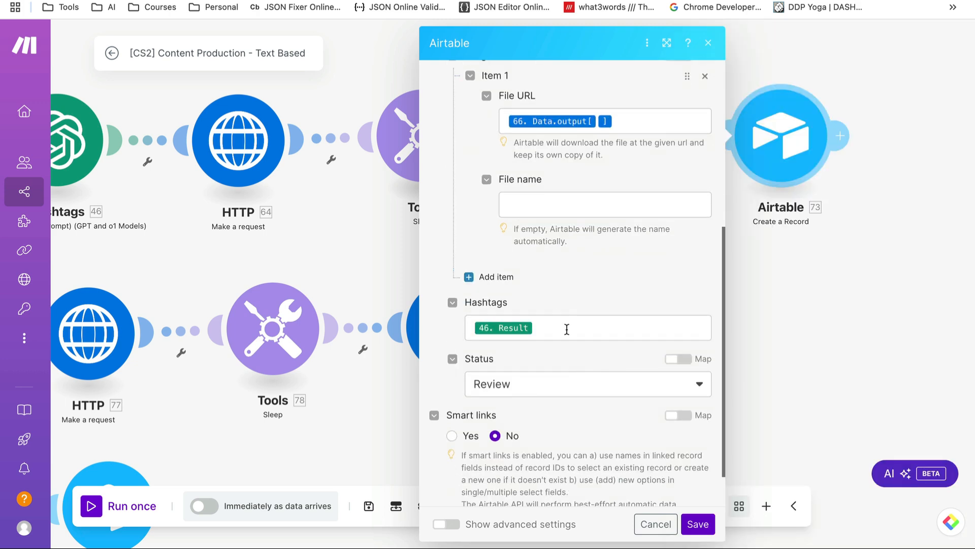
click(567, 329)
scroll(855, 322, down, 8)
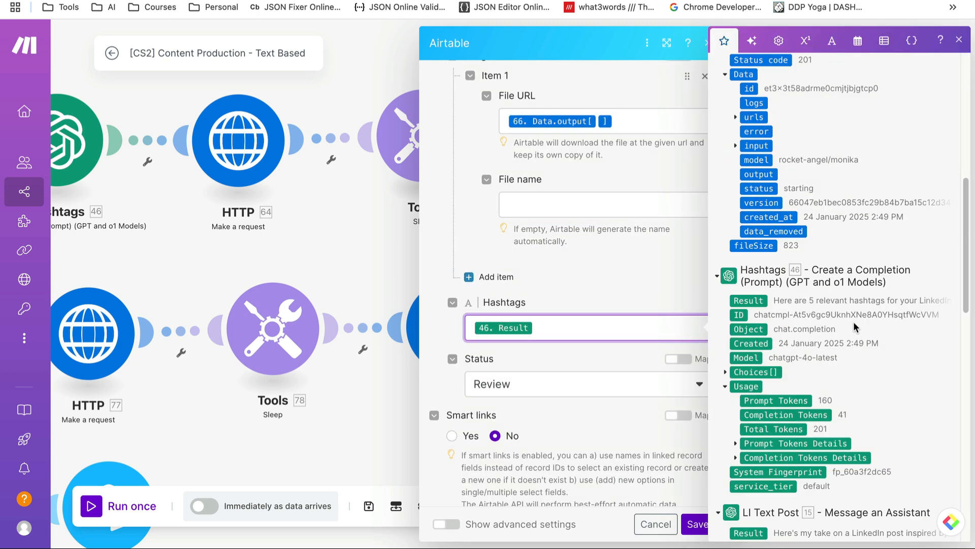
click(578, 367)
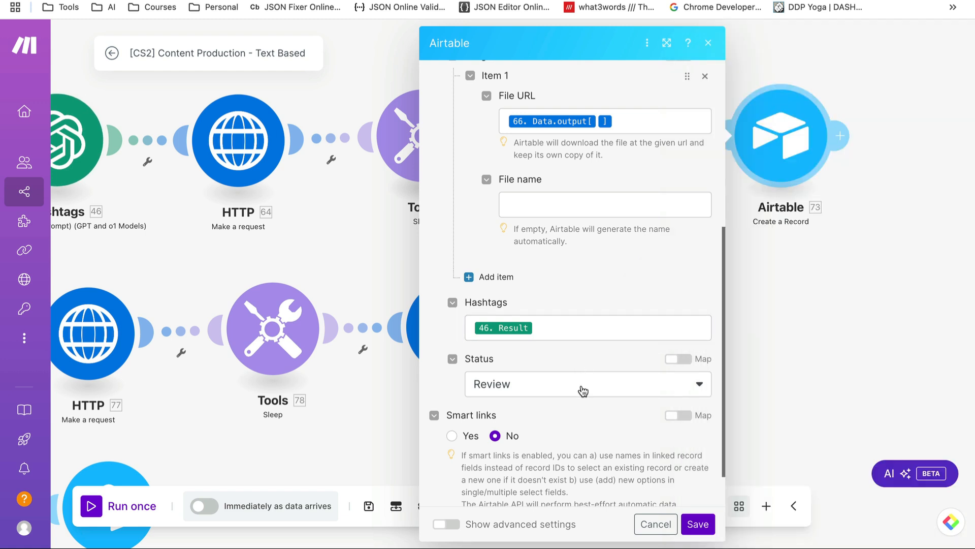
click(583, 390)
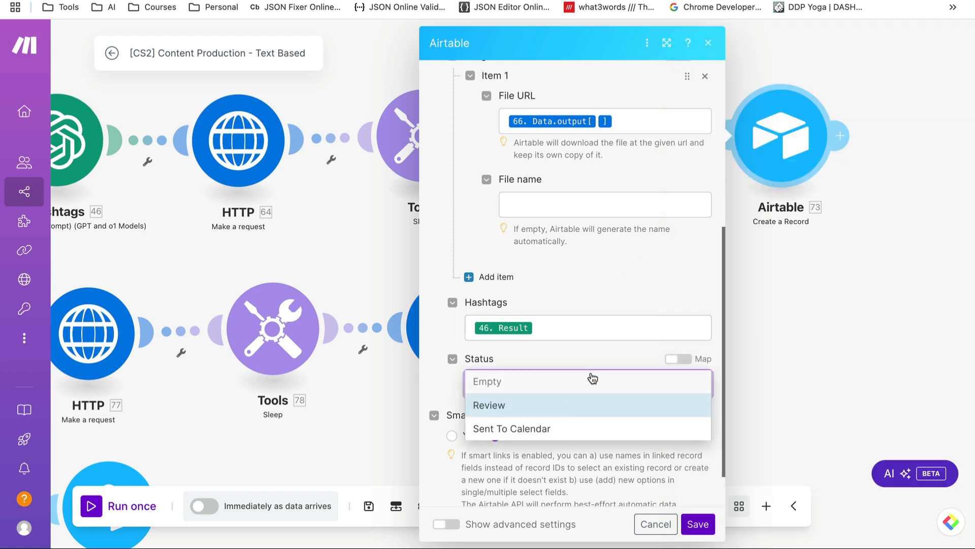
click(599, 359)
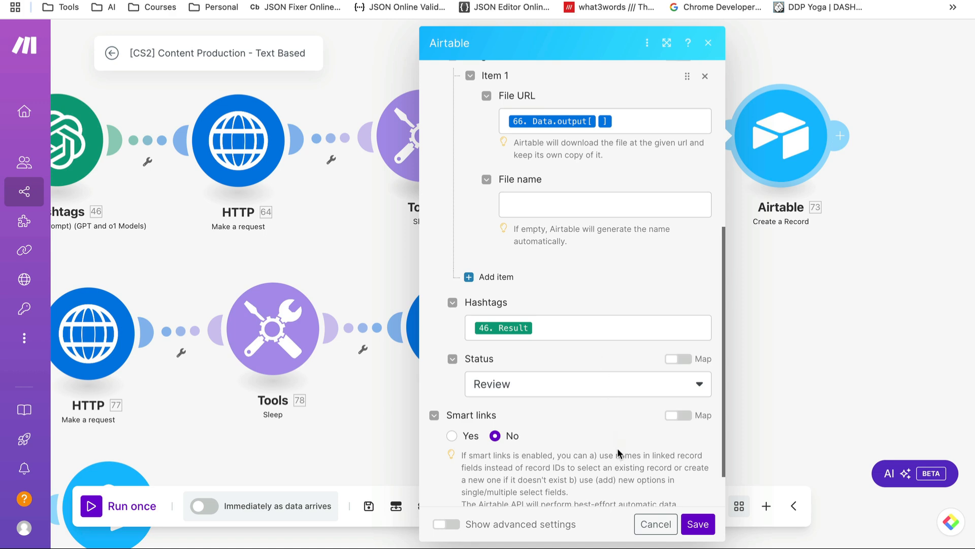
click(638, 523)
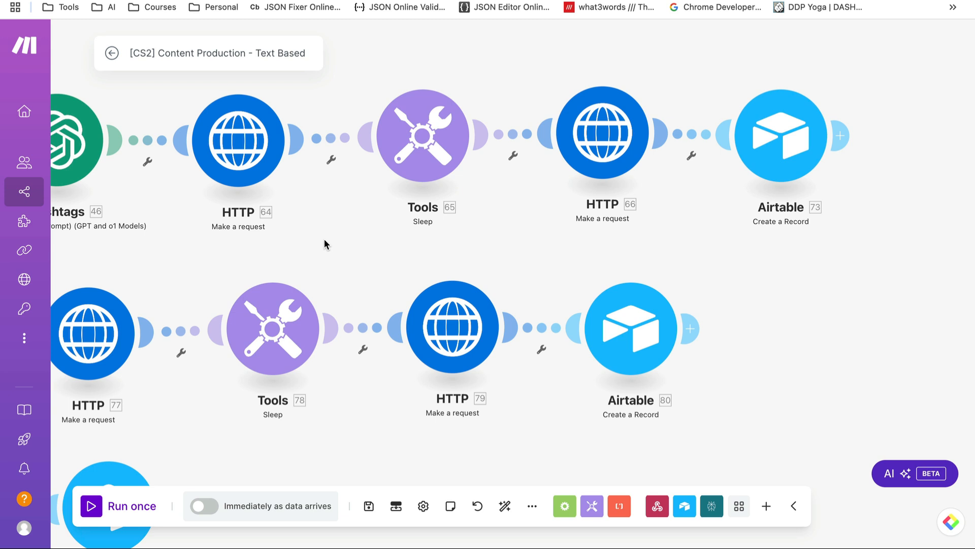
Box-select the LinkedIn row, from LI Text Post through HTTP 64, Sleep, HTTP 66 and Airtable 73
scroll(324, 239, down, 2)
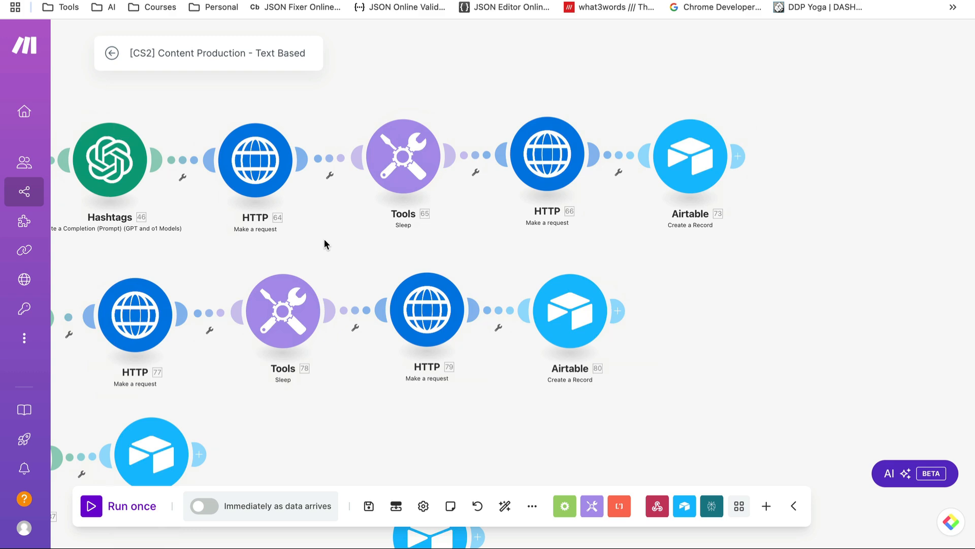
drag(658, 293, 838, 239)
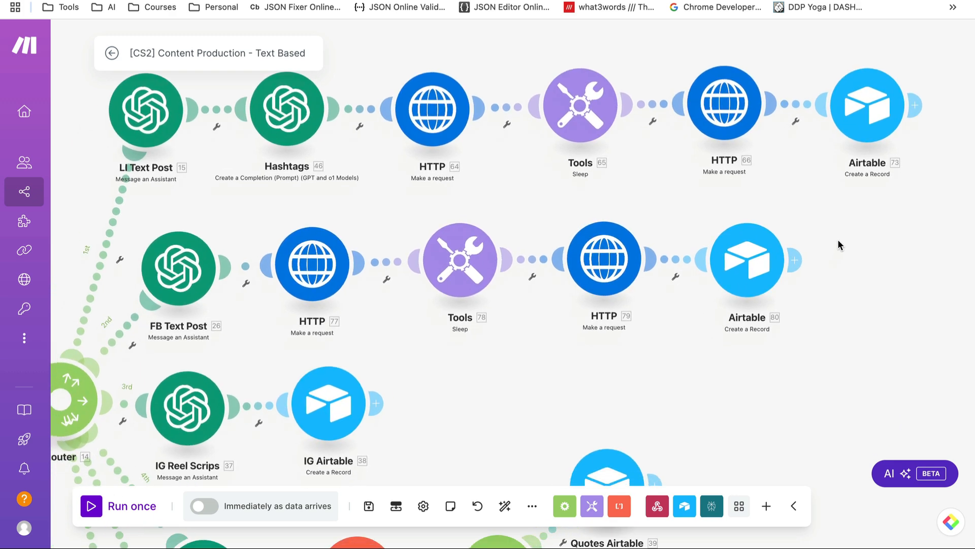
drag(459, 406, 476, 370)
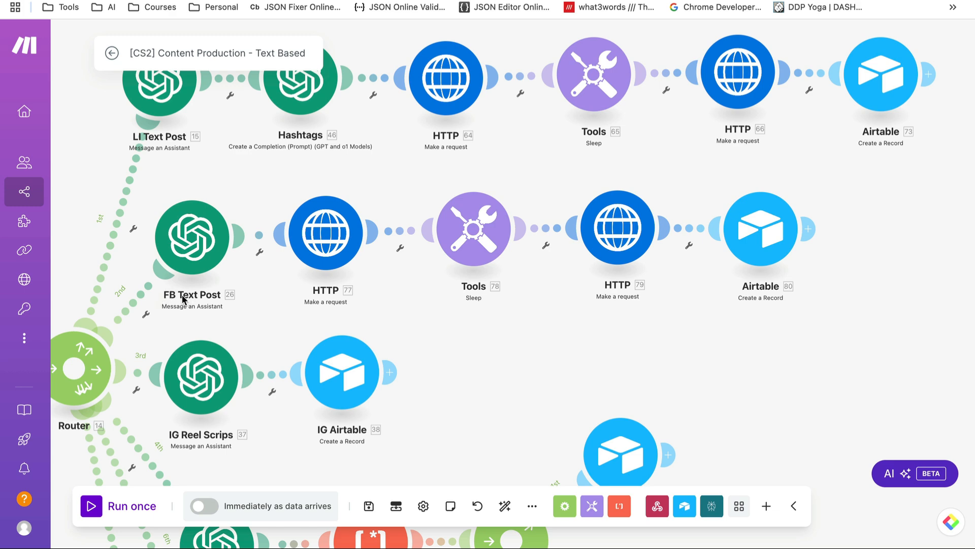
drag(476, 327, 477, 388)
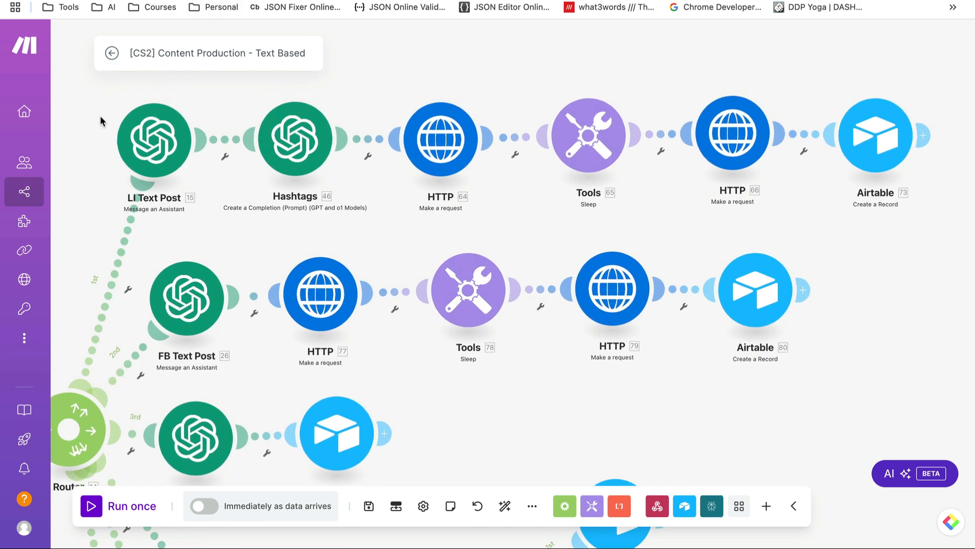
drag(102, 97, 907, 172)
Copy and paste the six LinkedIn modules, then delete the duplicates left in the top row
right_click(754, 140)
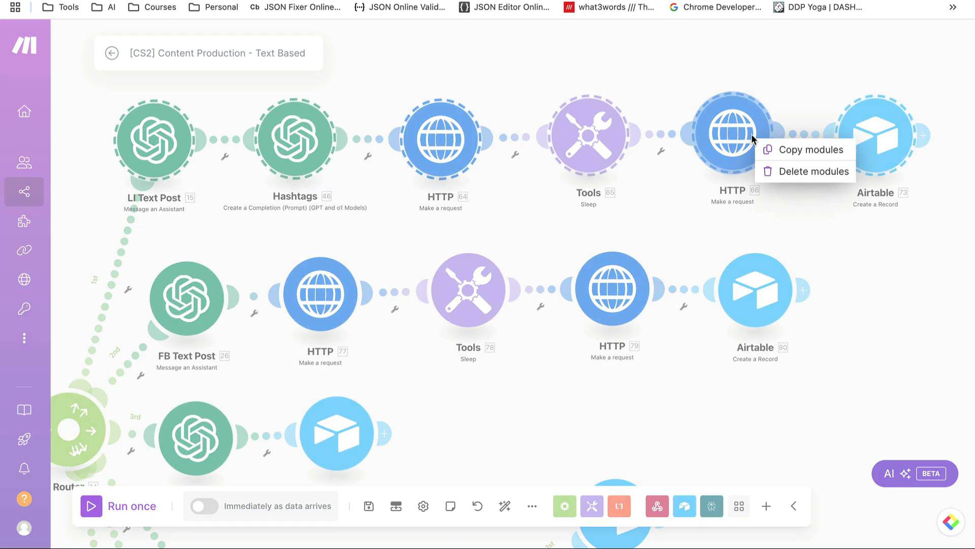
click(812, 151)
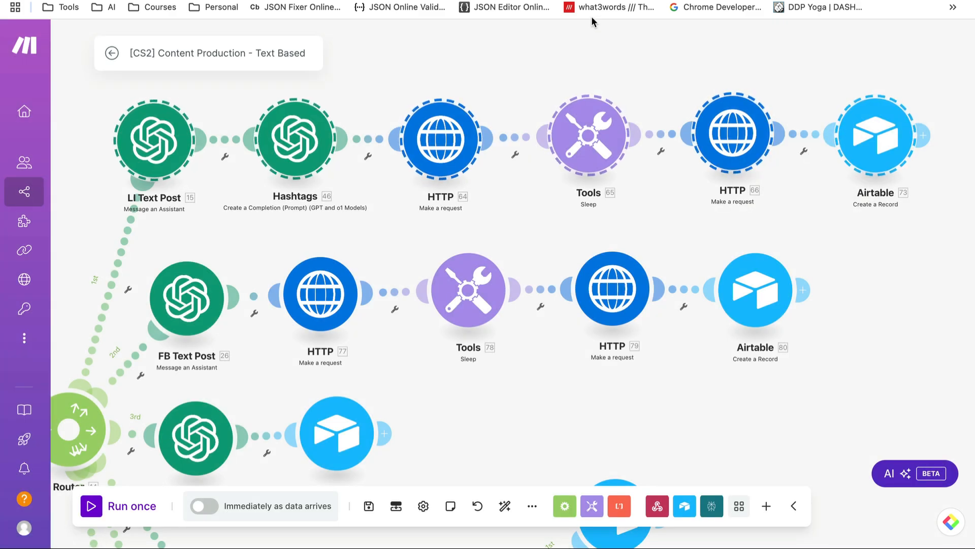
right_click(624, 62)
click(660, 96)
scroll(667, 84, down, 3)
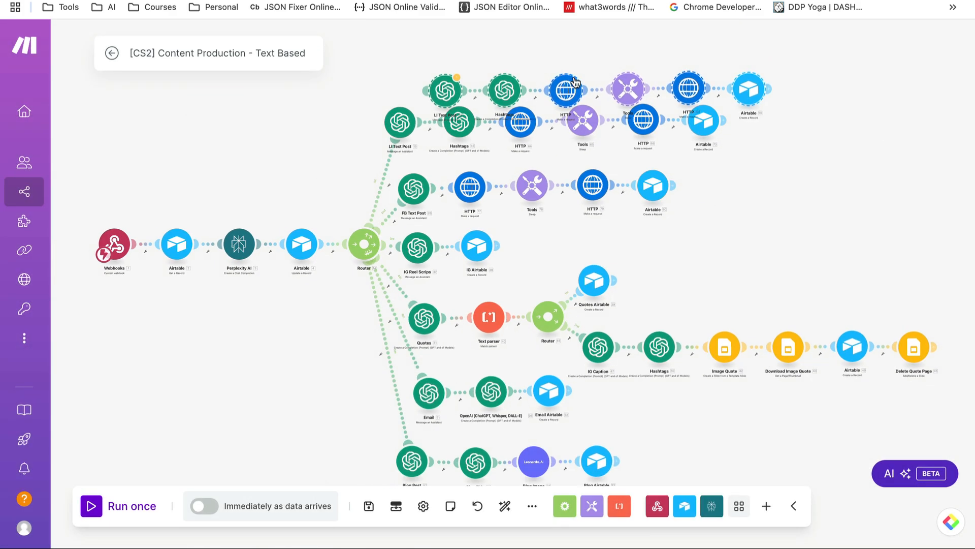
drag(551, 97, 635, 57)
key(Delete)
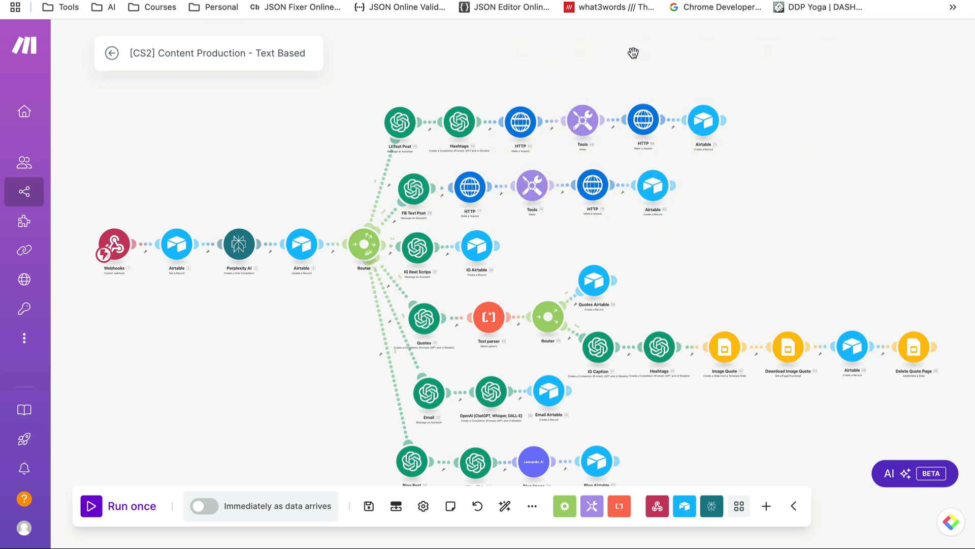
Zoom and pan the canvas to the router branches and the Instagram reel branch
scroll(701, 209, up, 5)
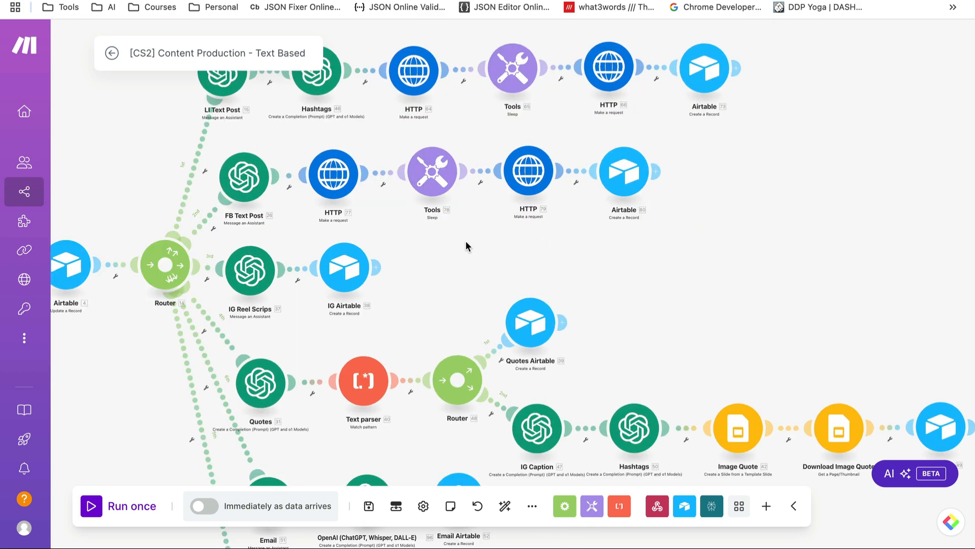
drag(466, 242, 590, 261)
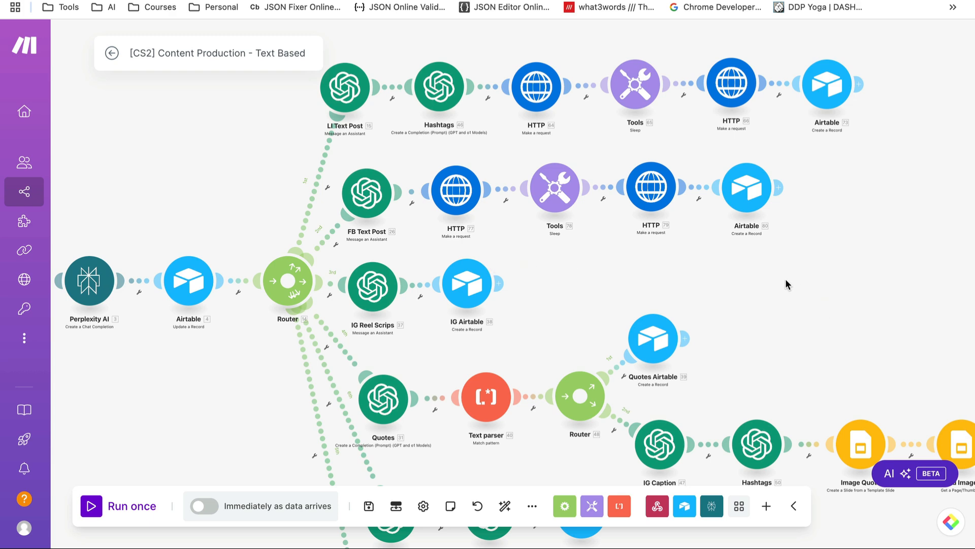
scroll(785, 279, down, 2)
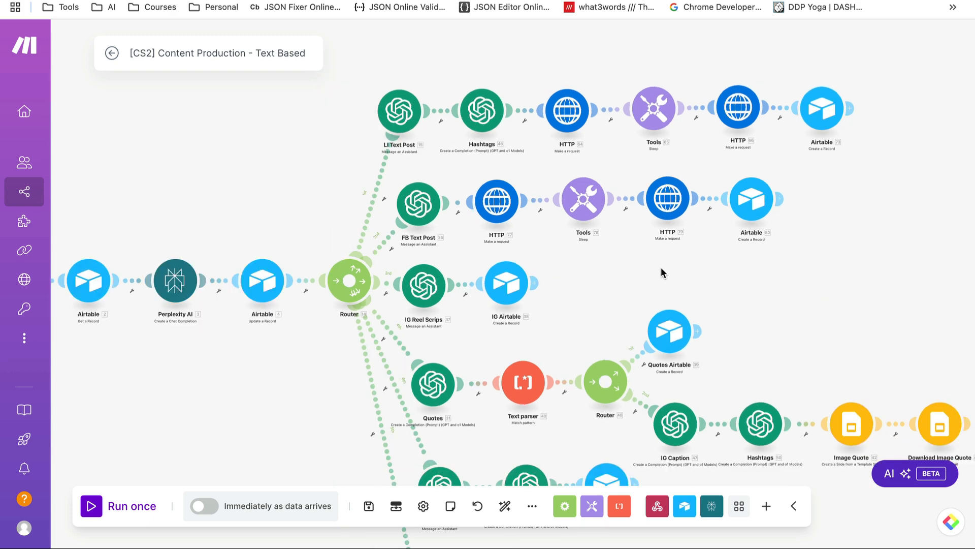
scroll(660, 269, down, 2)
scroll(662, 272, up, 3)
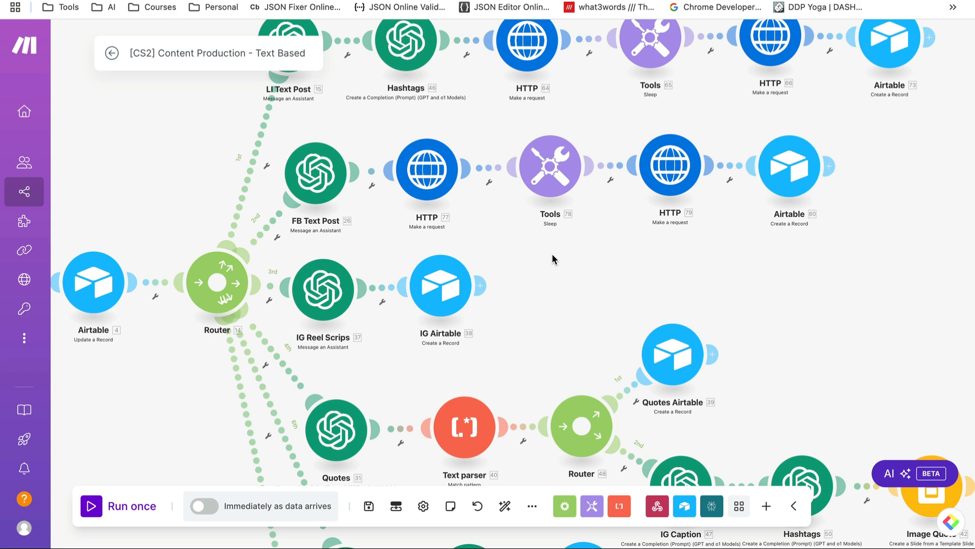
drag(553, 254, 615, 201)
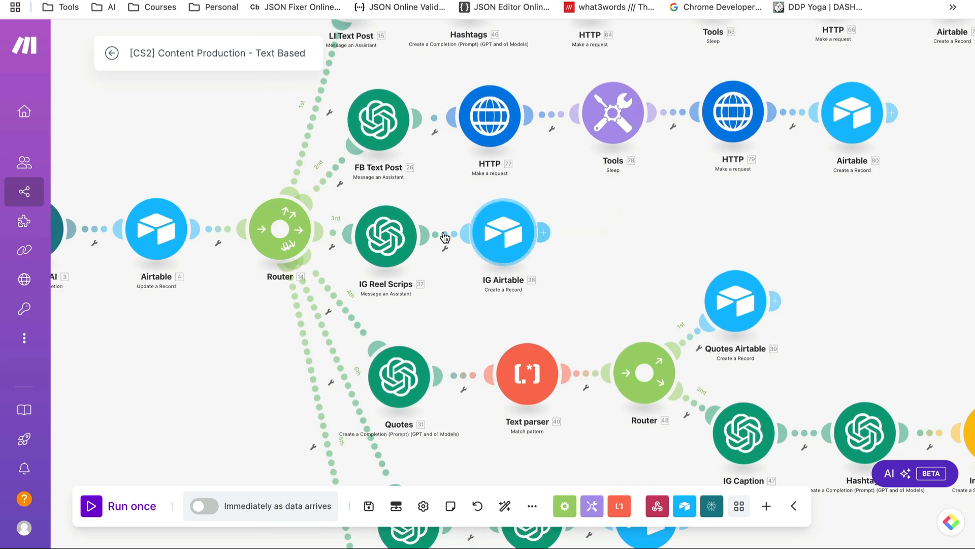
click(379, 235)
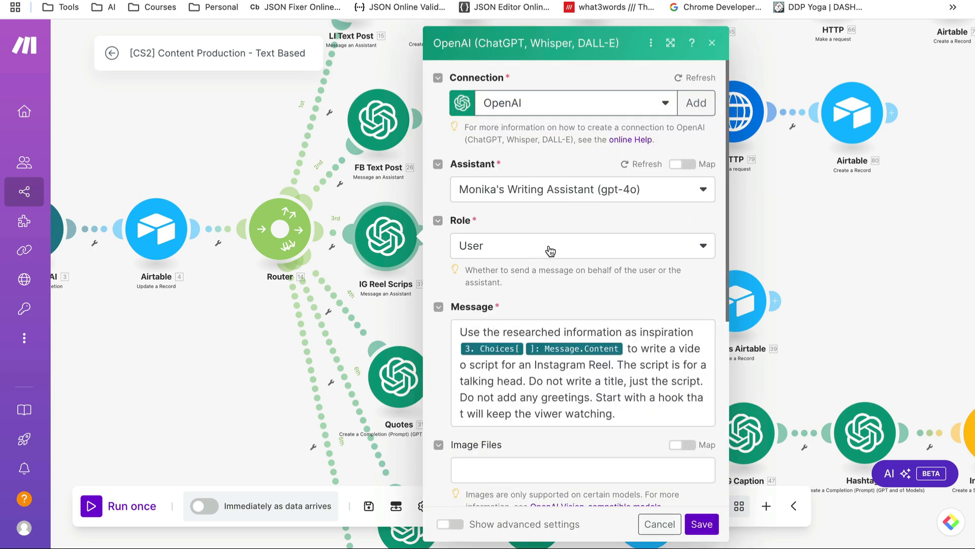
scroll(550, 250, down, 4)
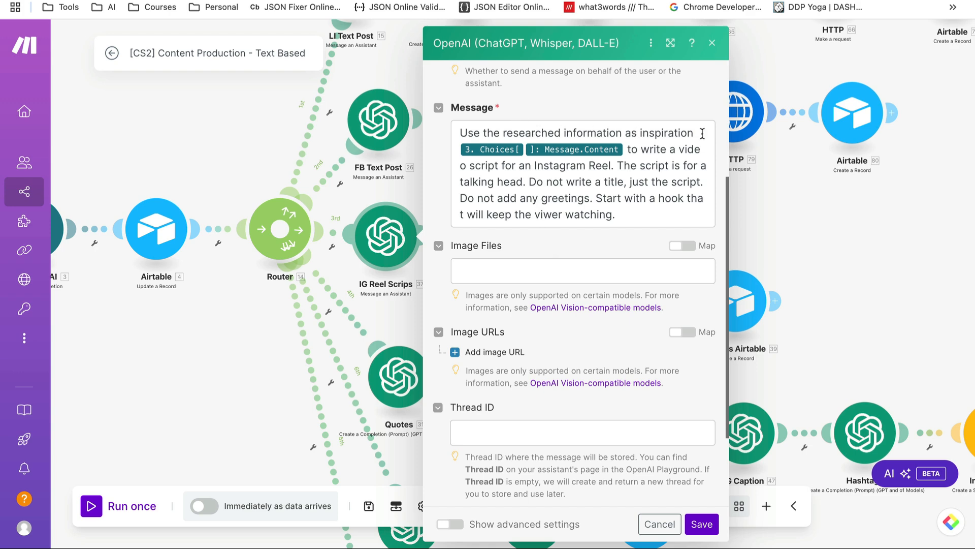
click(624, 148)
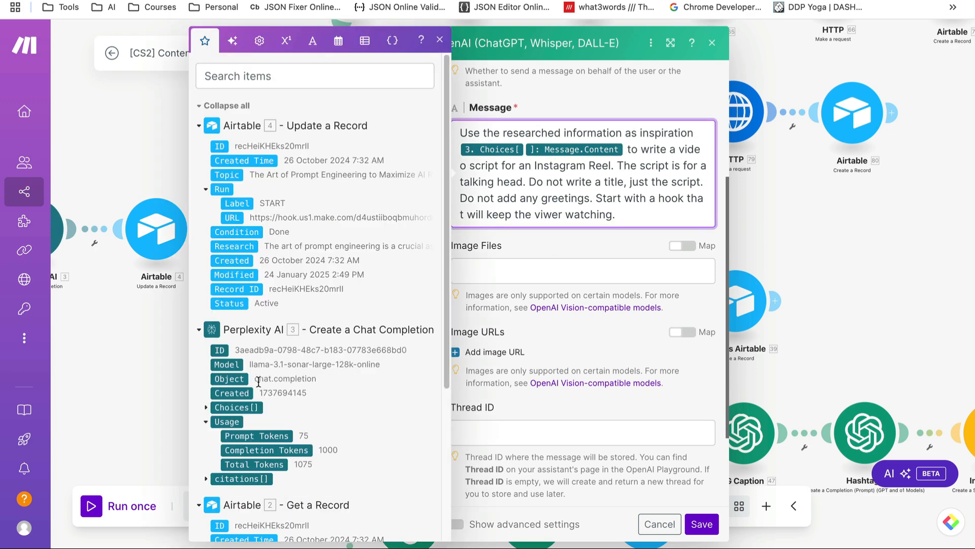
click(605, 181)
click(660, 524)
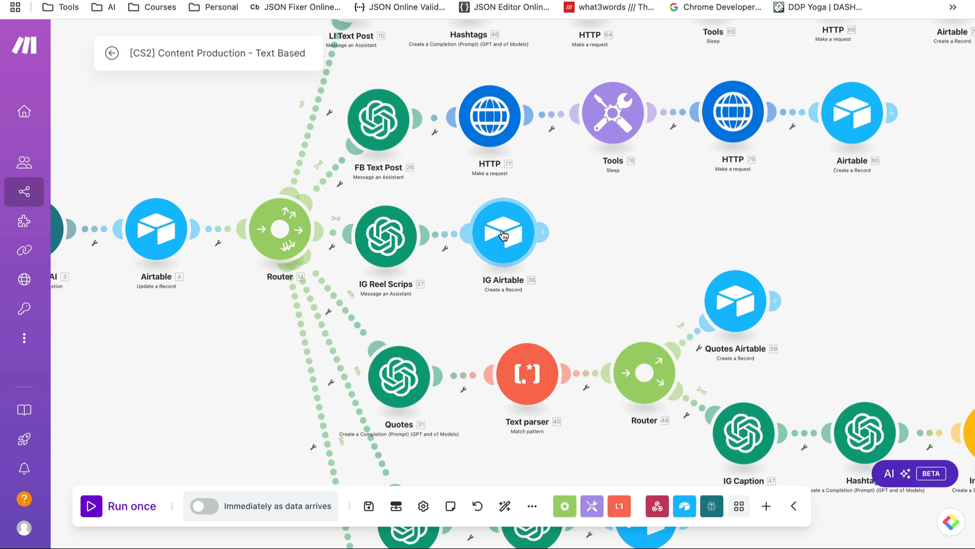
click(503, 234)
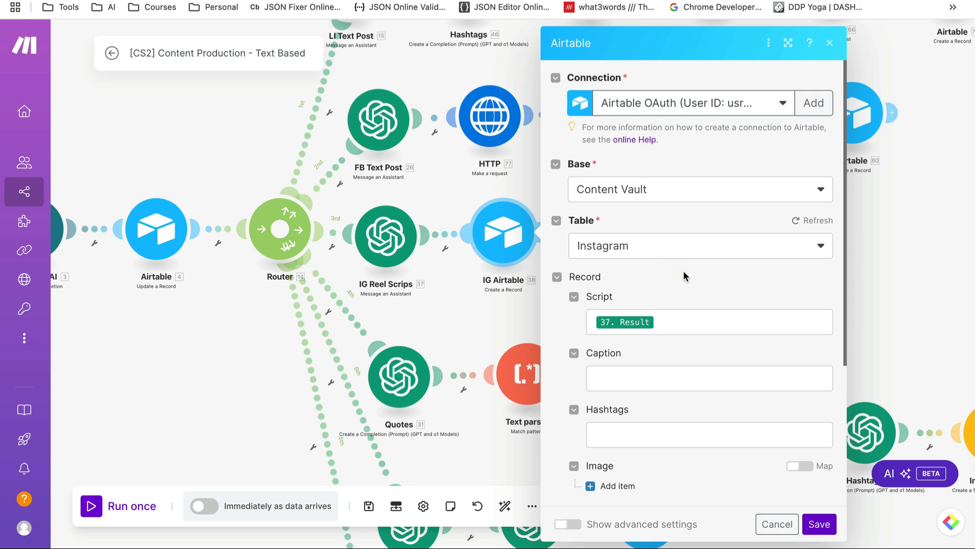
scroll(699, 274, down, 3)
click(681, 211)
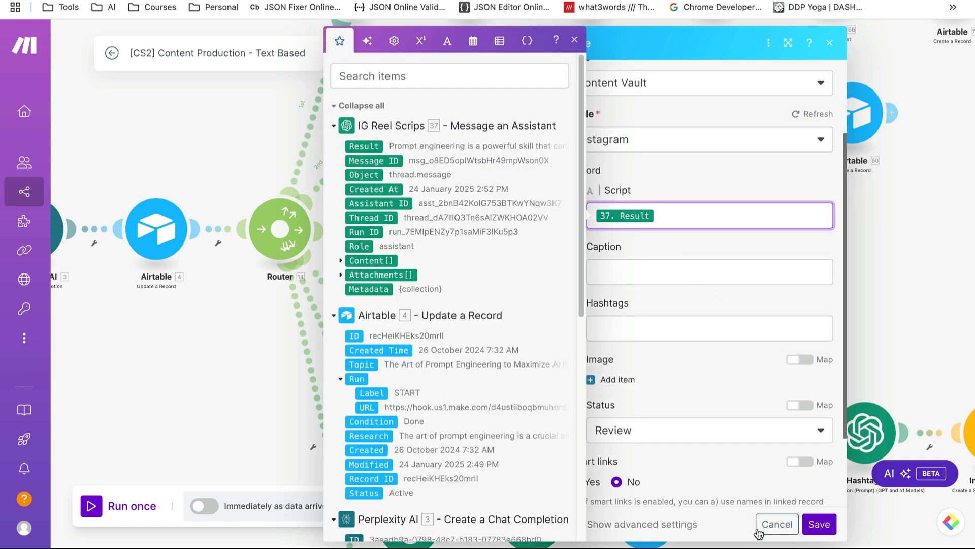
click(775, 523)
click(776, 524)
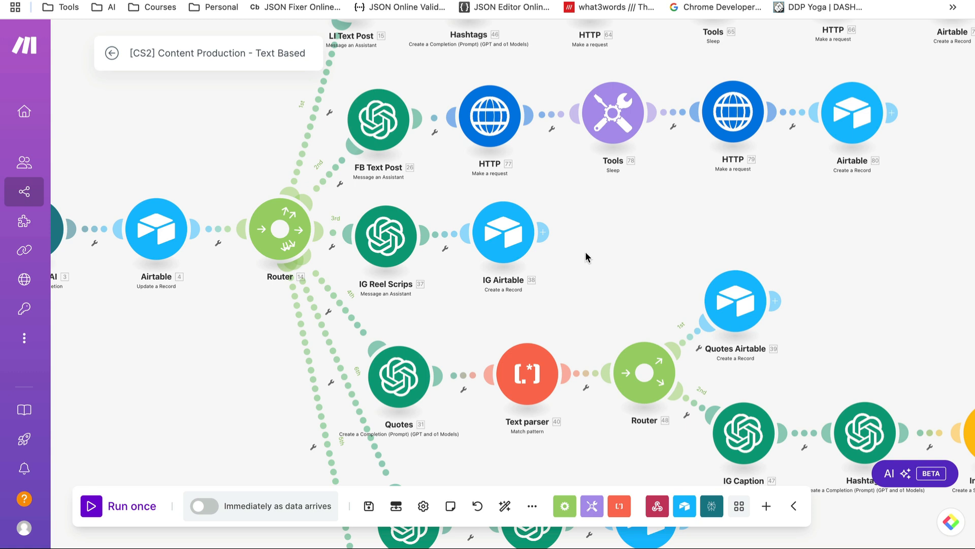
scroll(585, 251, down, 1)
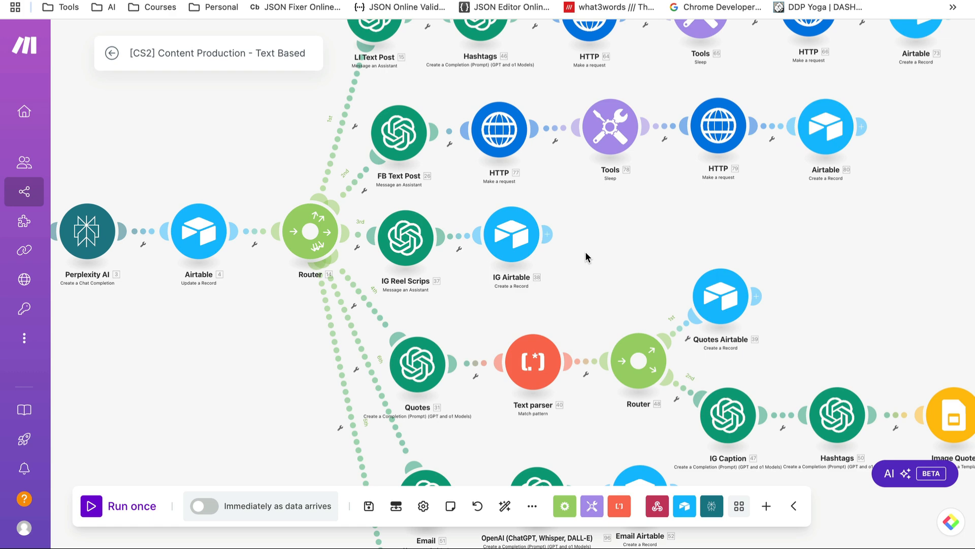
drag(585, 252, 580, 200)
drag(474, 366, 467, 344)
scroll(467, 344, up, 1)
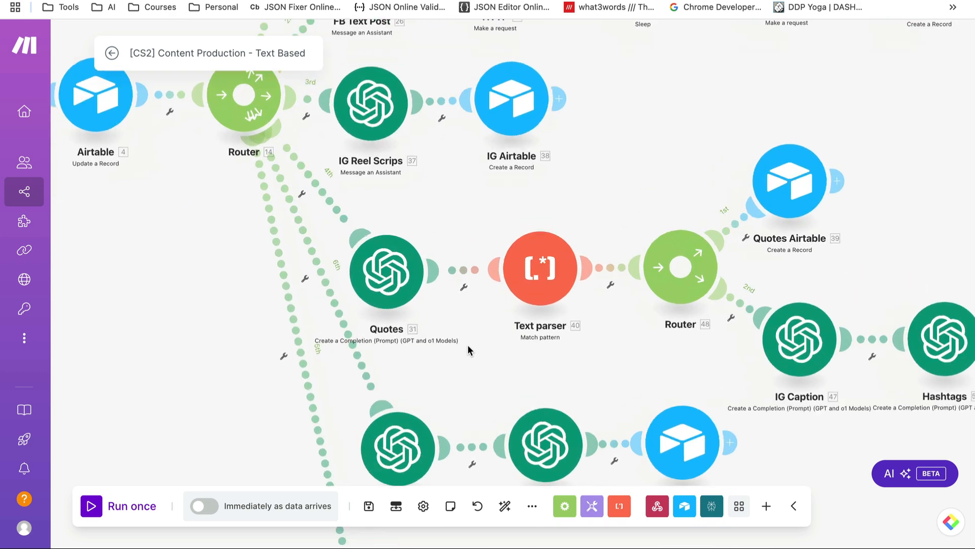
scroll(431, 191, up, 1)
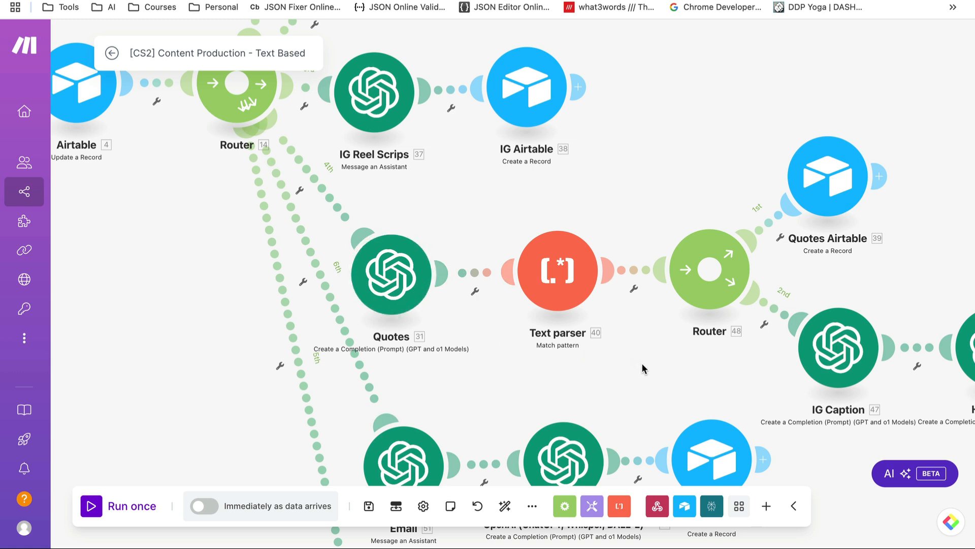
drag(642, 363, 550, 314)
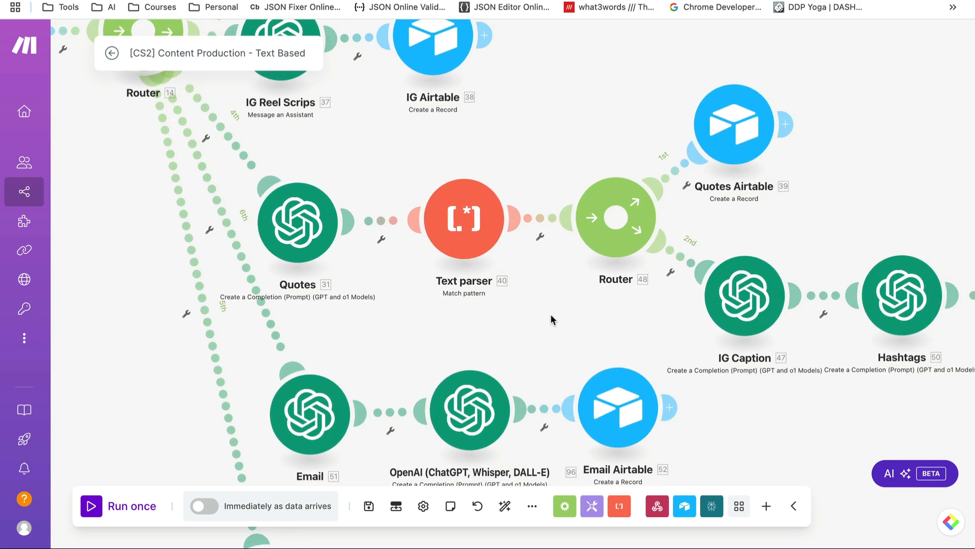
drag(773, 400, 883, 447)
drag(467, 351, 473, 352)
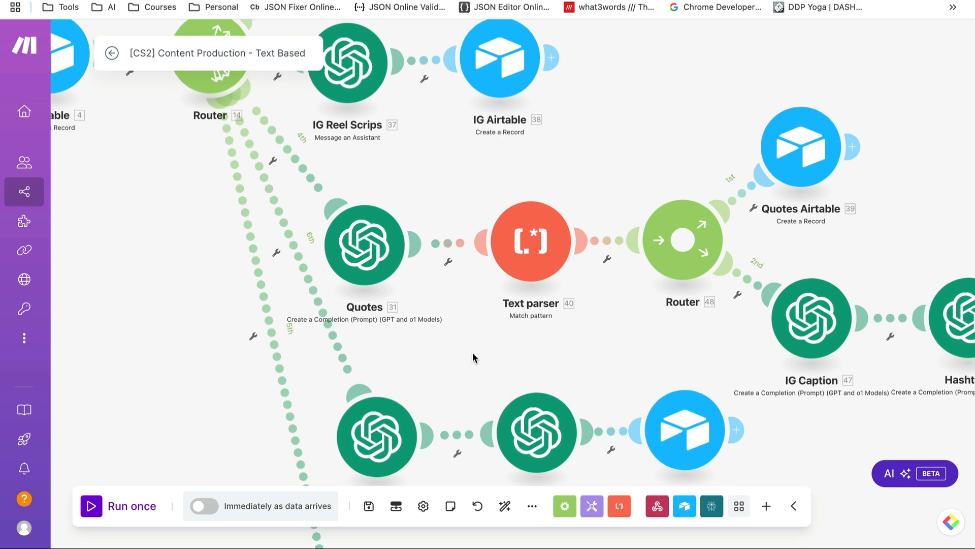
click(364, 249)
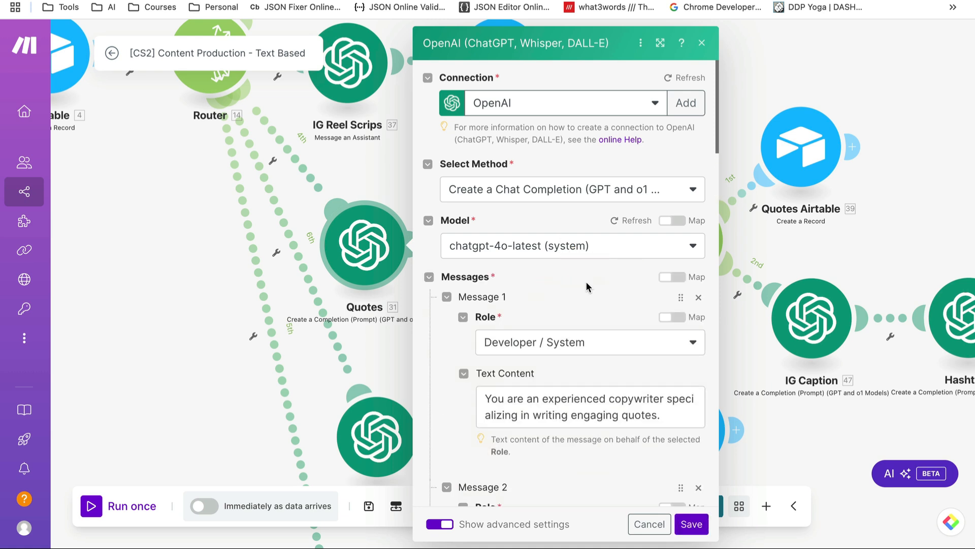
scroll(432, 339, down, 1)
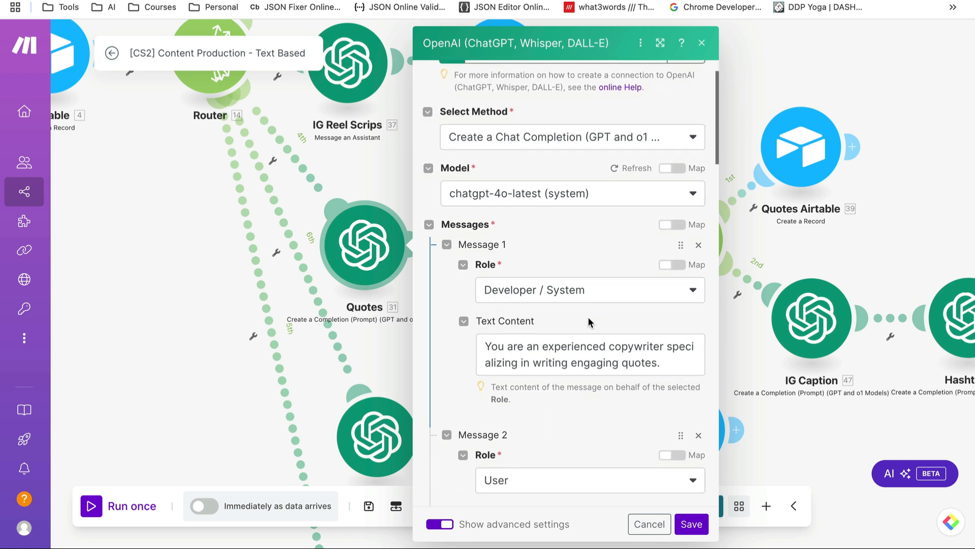
scroll(549, 277, down, 2)
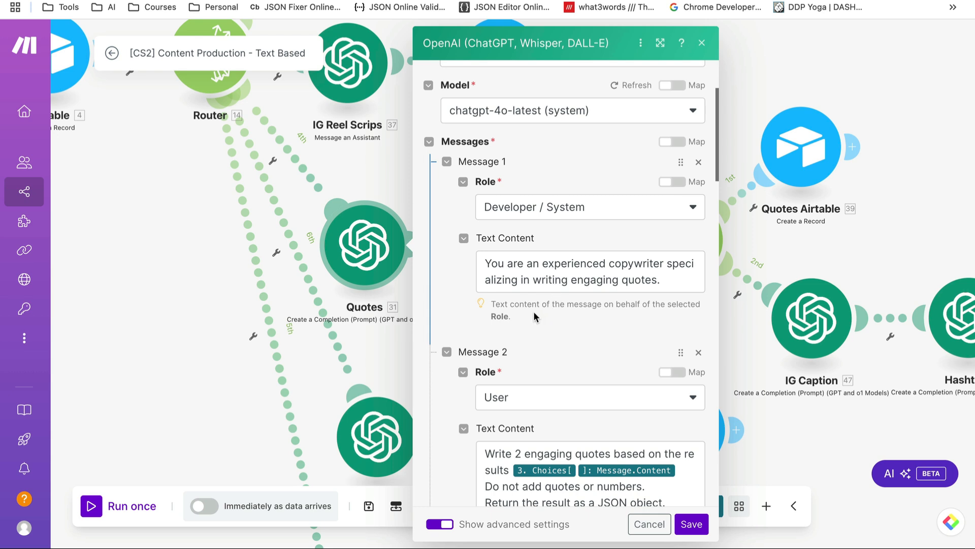
scroll(517, 312, down, 2)
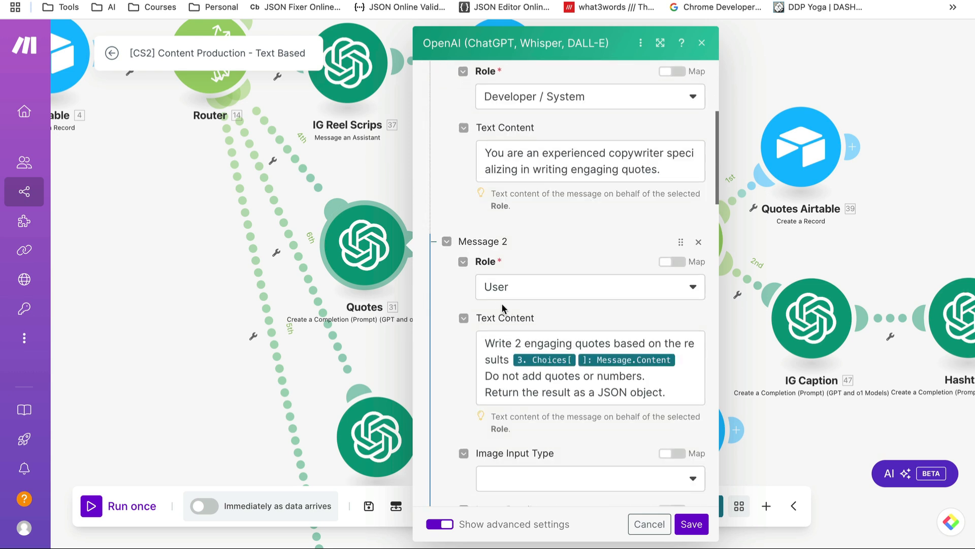
scroll(490, 294, down, 1)
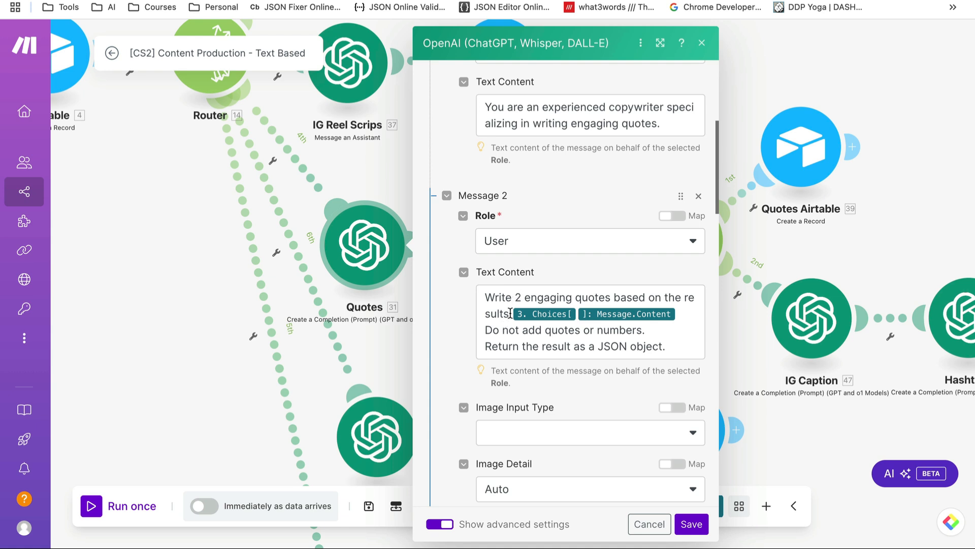
click(680, 313)
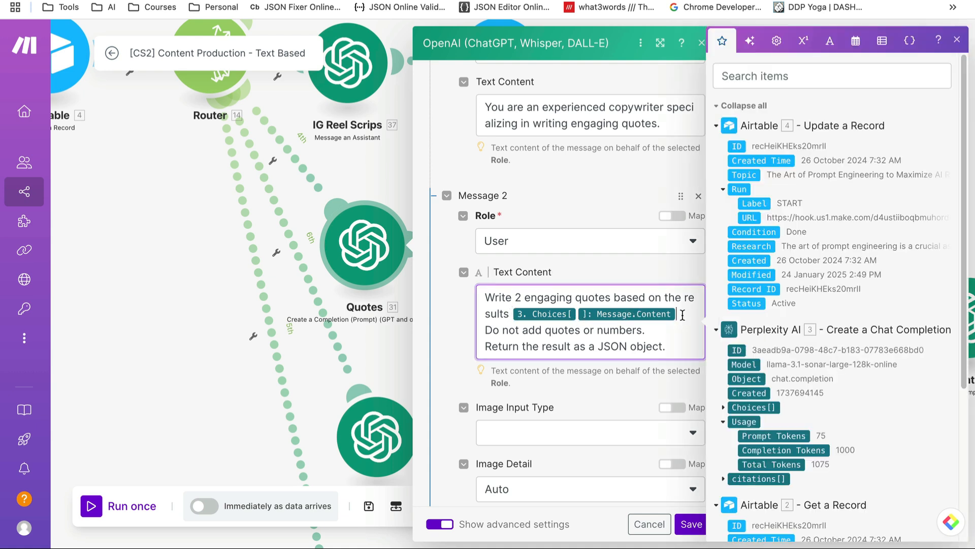
click(536, 330)
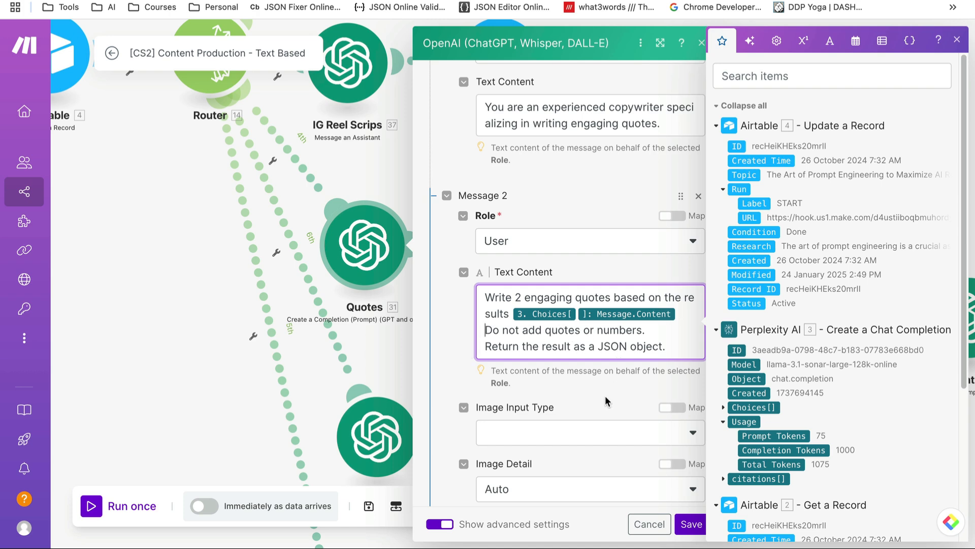
scroll(605, 395, down, 5)
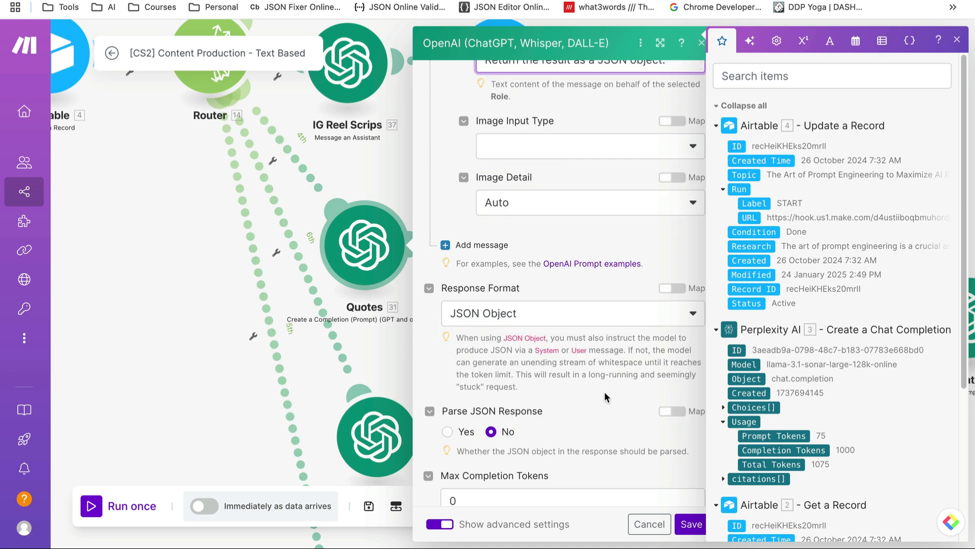
click(663, 524)
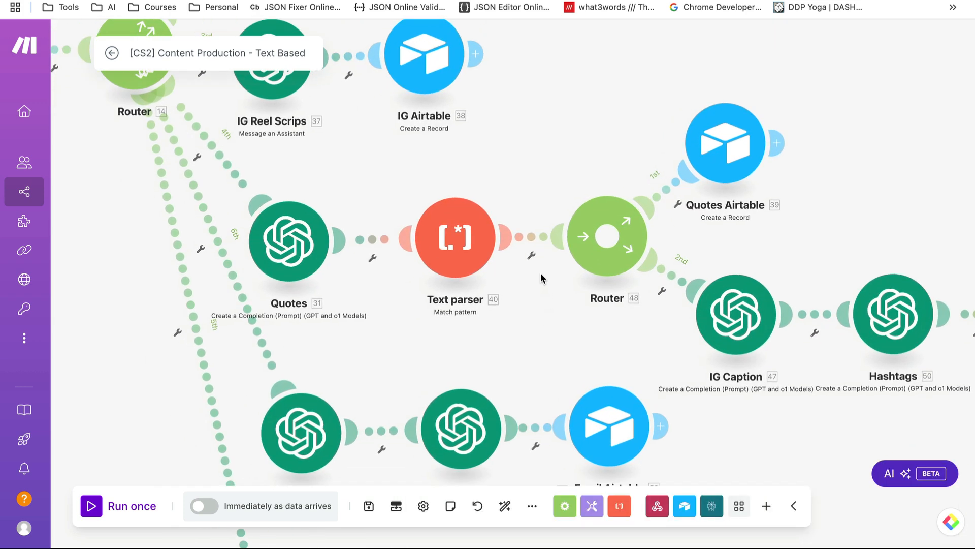
click(460, 248)
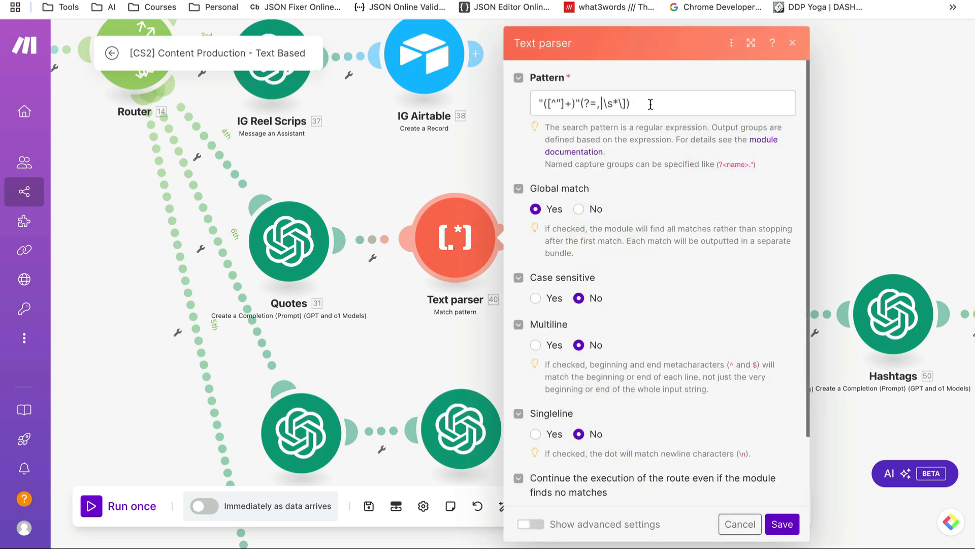
scroll(639, 200, down, 2)
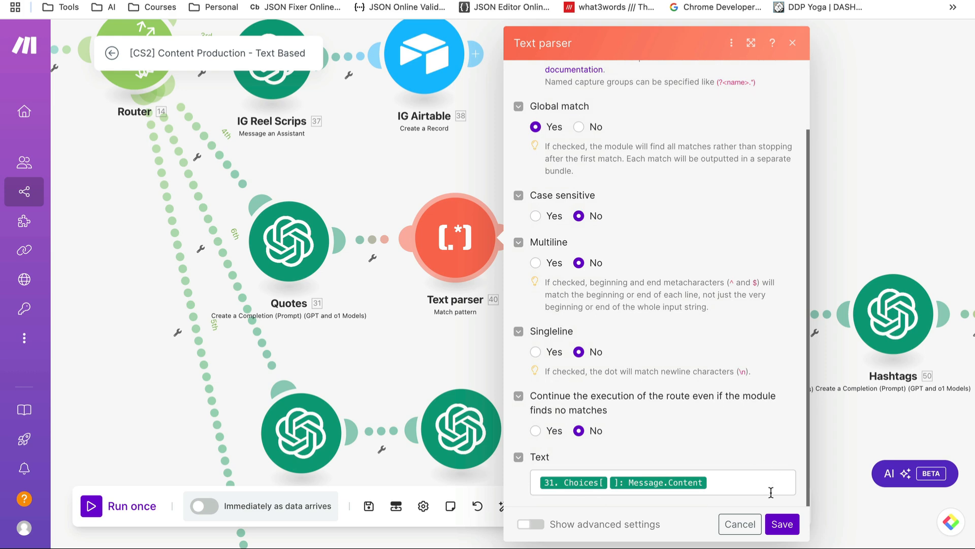
click(752, 482)
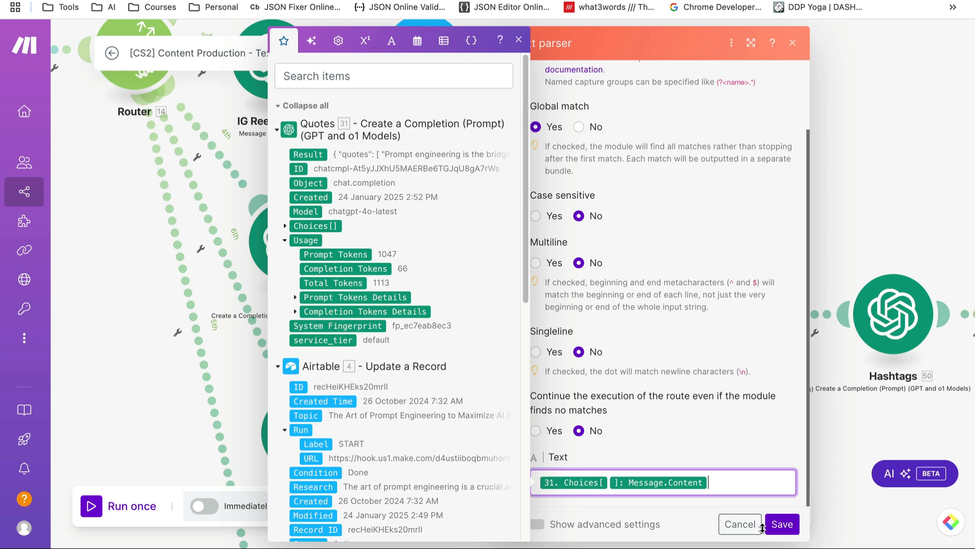
click(740, 523)
drag(643, 346, 520, 352)
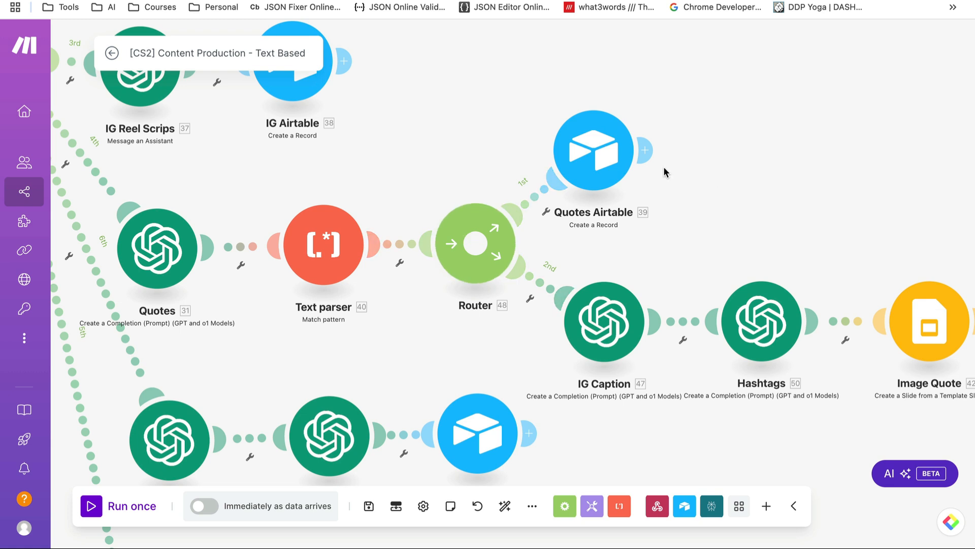
Verify Quotes Airtable 39 maps Text parser 40's $1 into Copy with Status Review, then close it
click(594, 145)
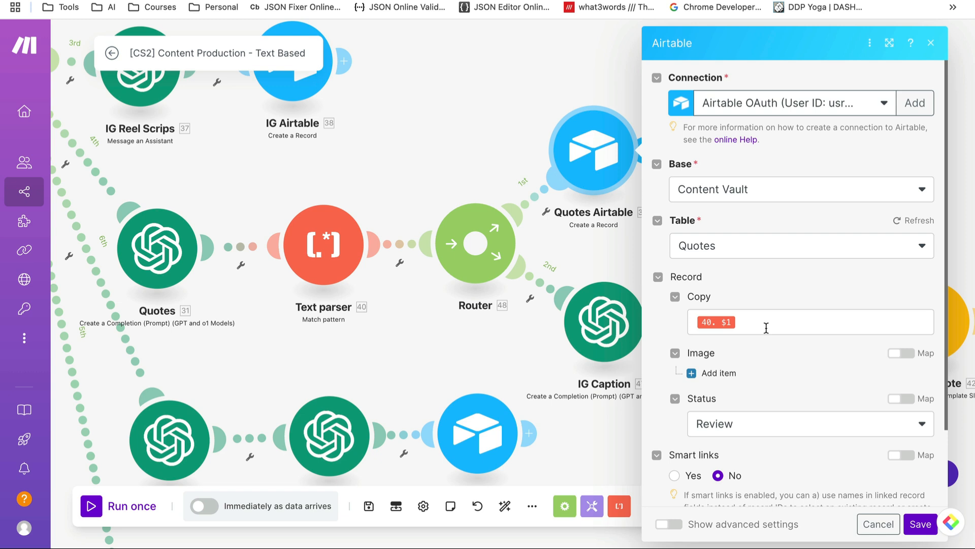
click(766, 327)
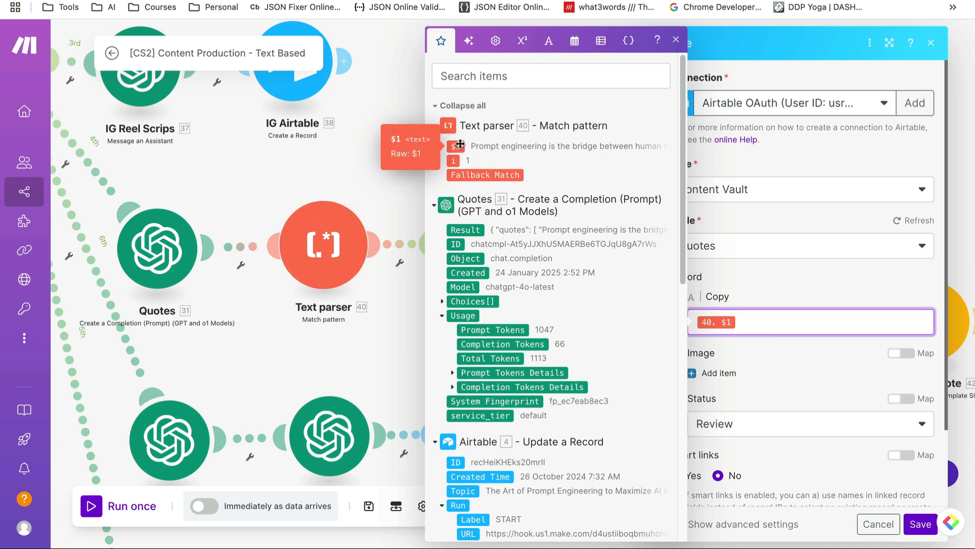
click(805, 376)
scroll(790, 366, down, 1)
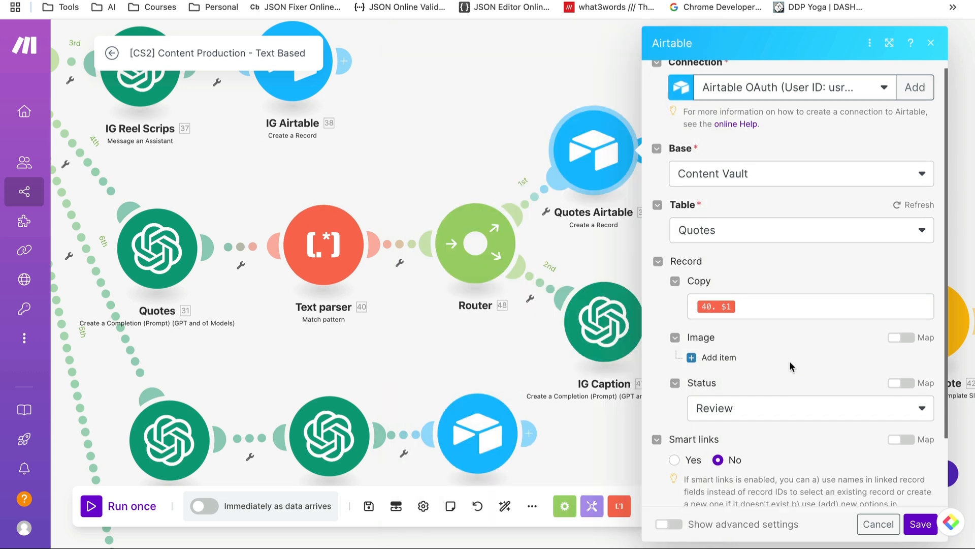
scroll(790, 365, down, 3)
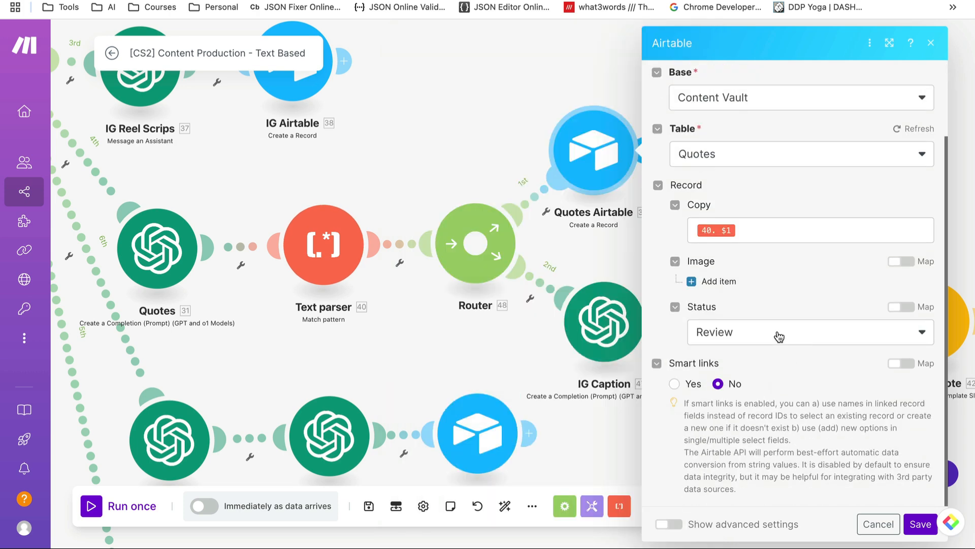
click(604, 431)
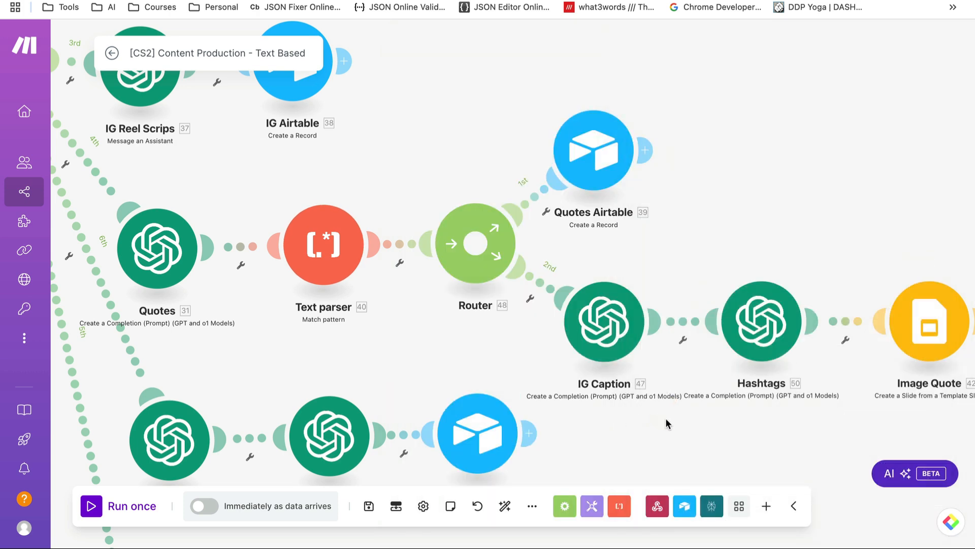
drag(666, 418, 591, 398)
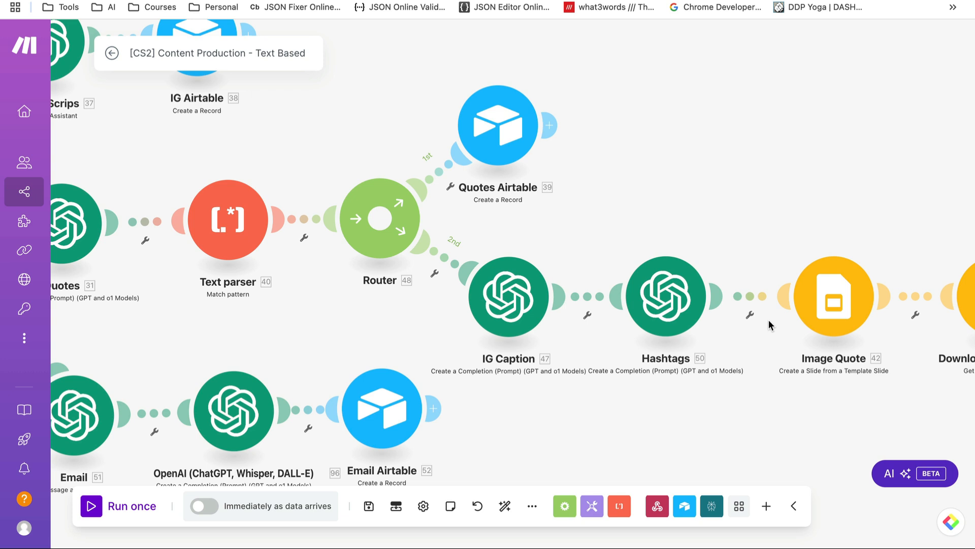
click(512, 296)
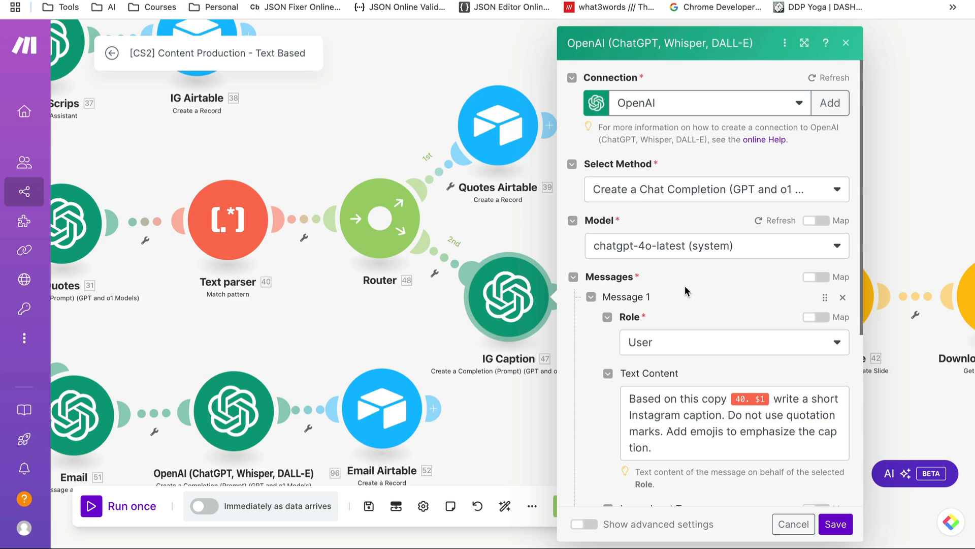
scroll(685, 286, down, 2)
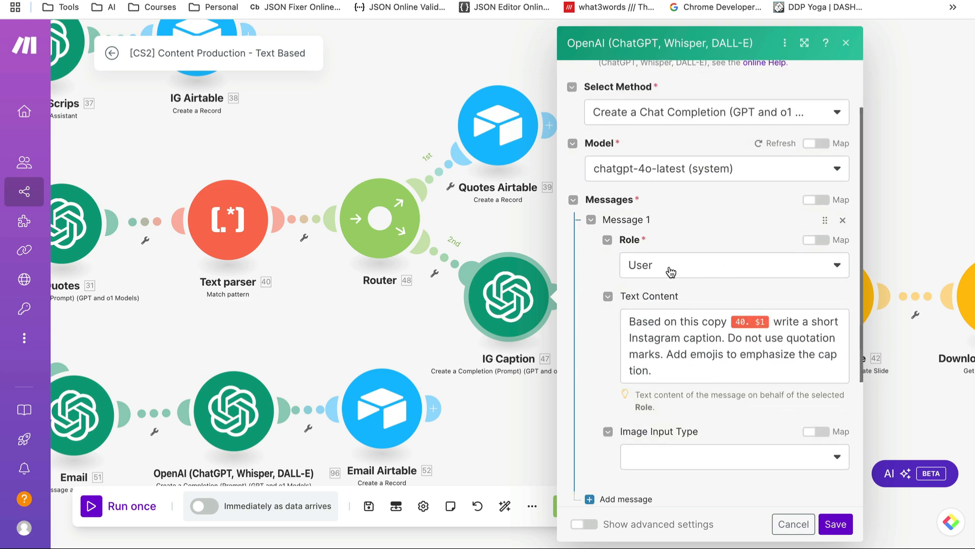
click(777, 319)
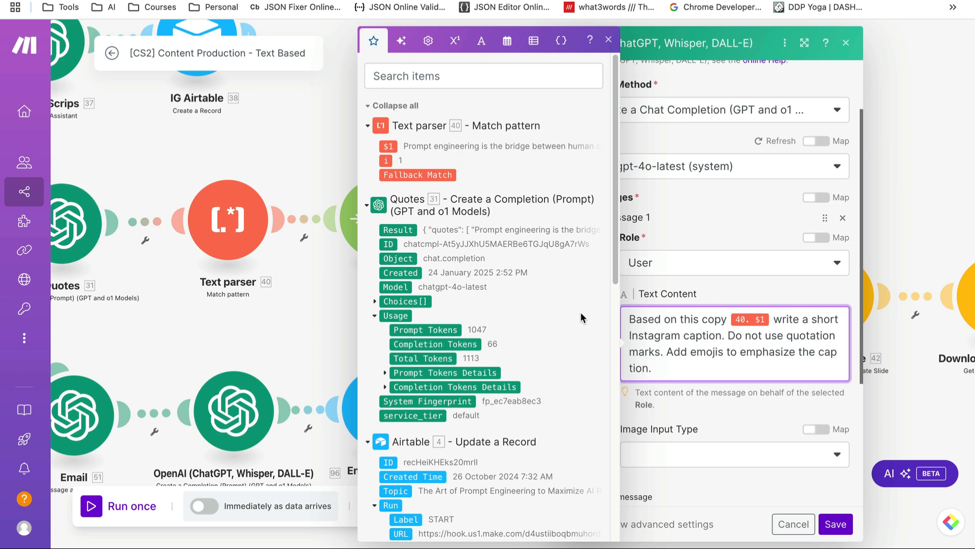
click(671, 335)
click(790, 524)
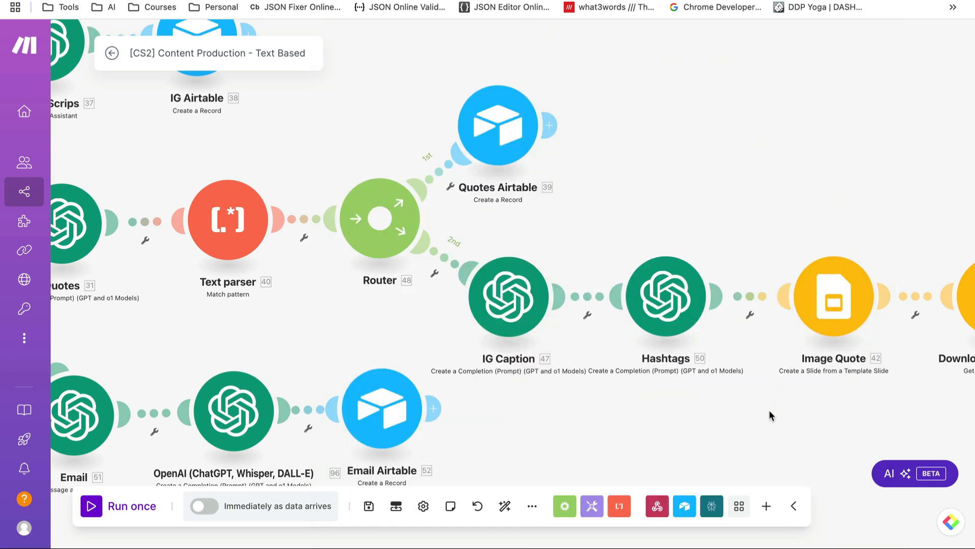
drag(769, 416, 719, 414)
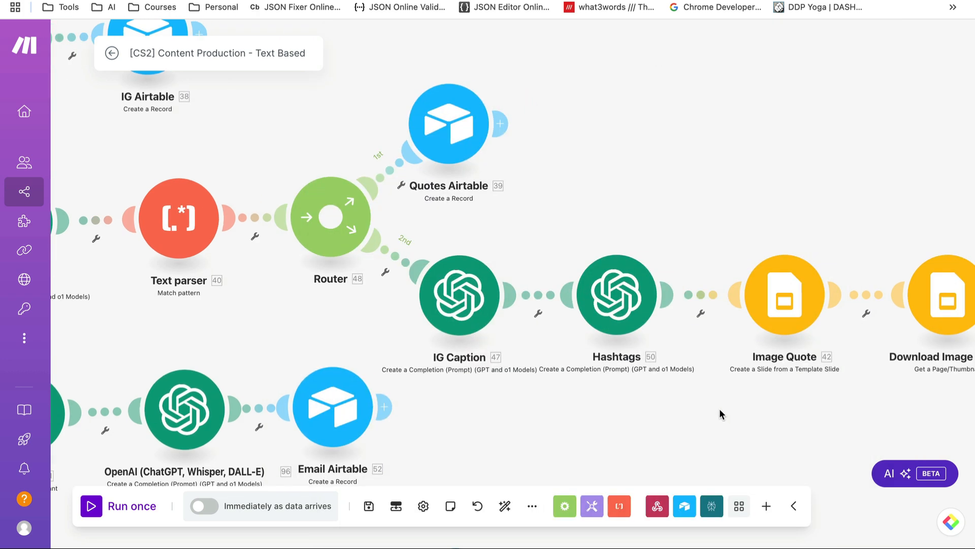
click(610, 293)
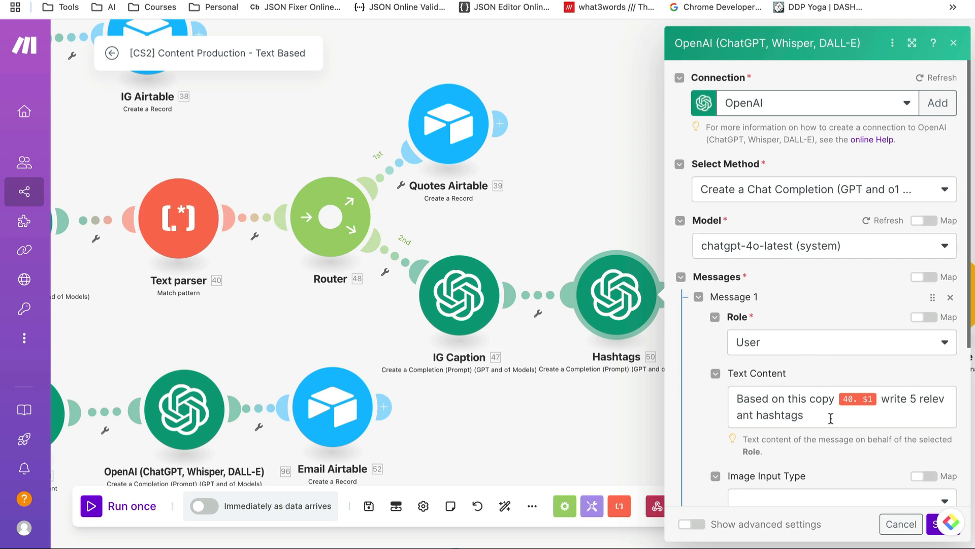
scroll(816, 407, down, 3)
scroll(815, 407, up, 2)
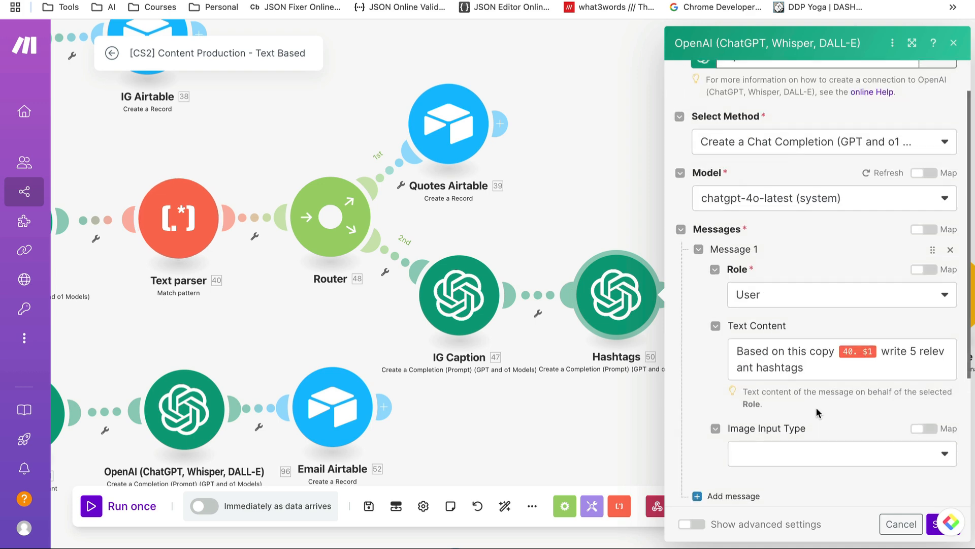
click(932, 532)
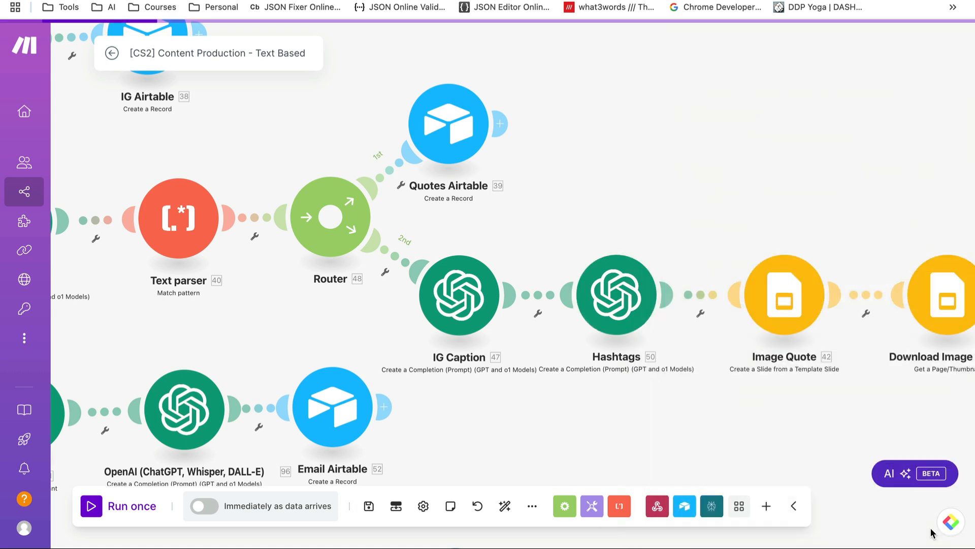
drag(858, 414, 434, 371)
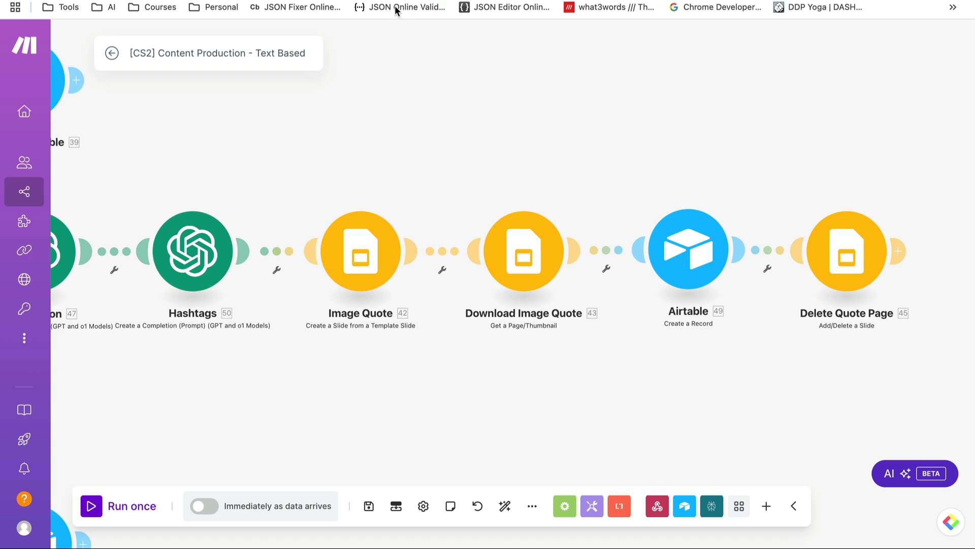
scroll(376, 252, up, 2)
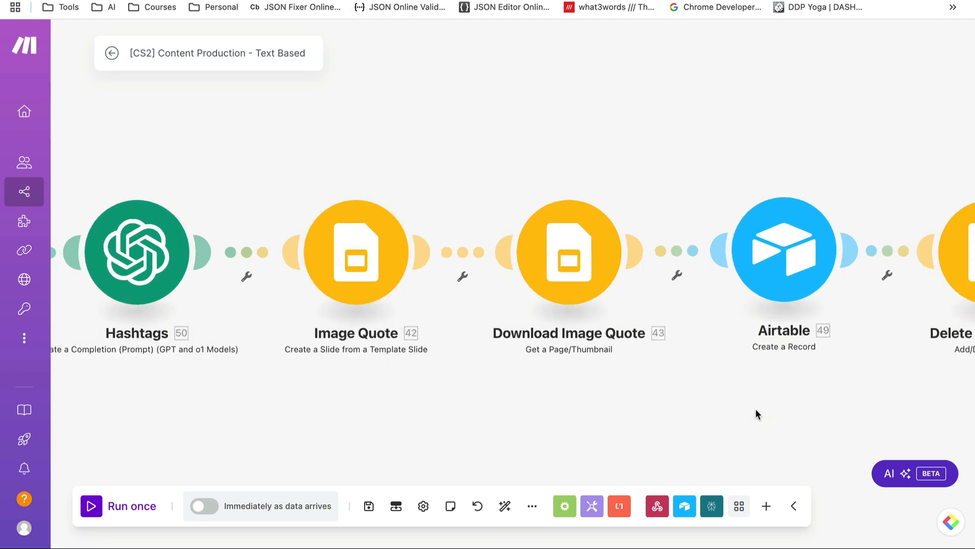
drag(754, 408, 449, 384)
mouse_move(747, 232)
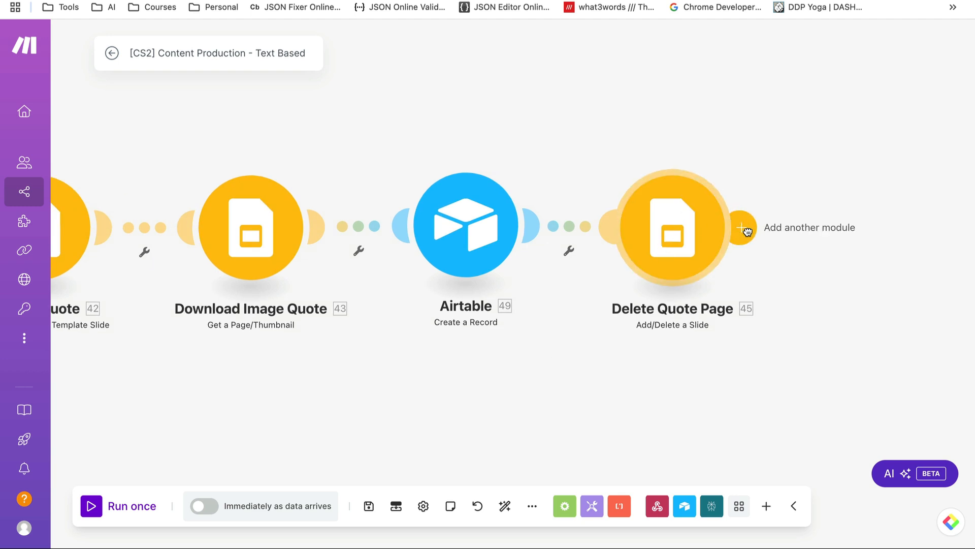
click(747, 231)
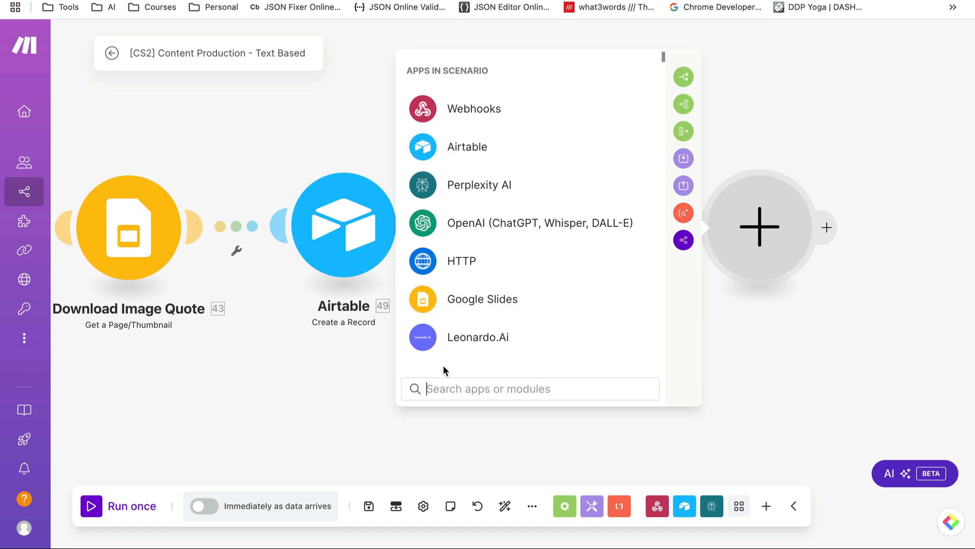
click(466, 305)
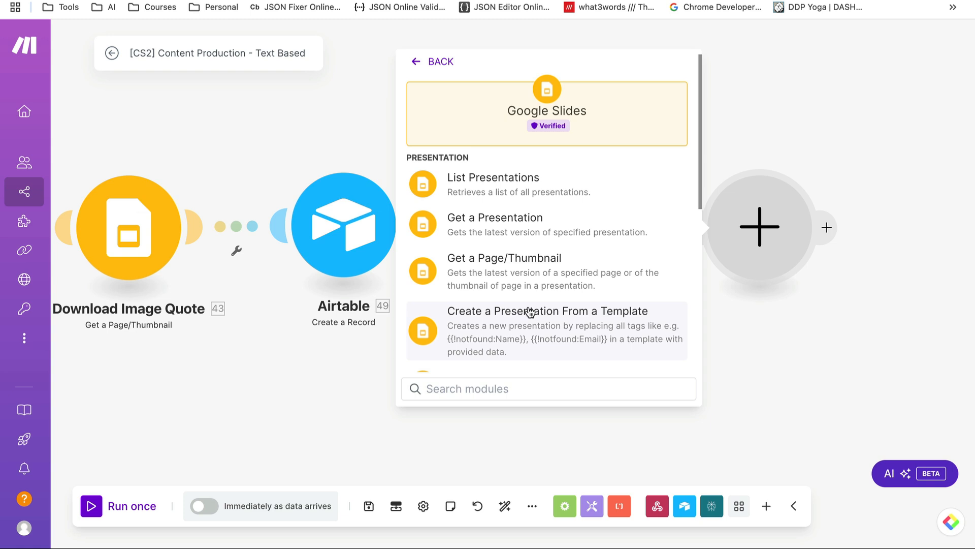
scroll(529, 312, down, 5)
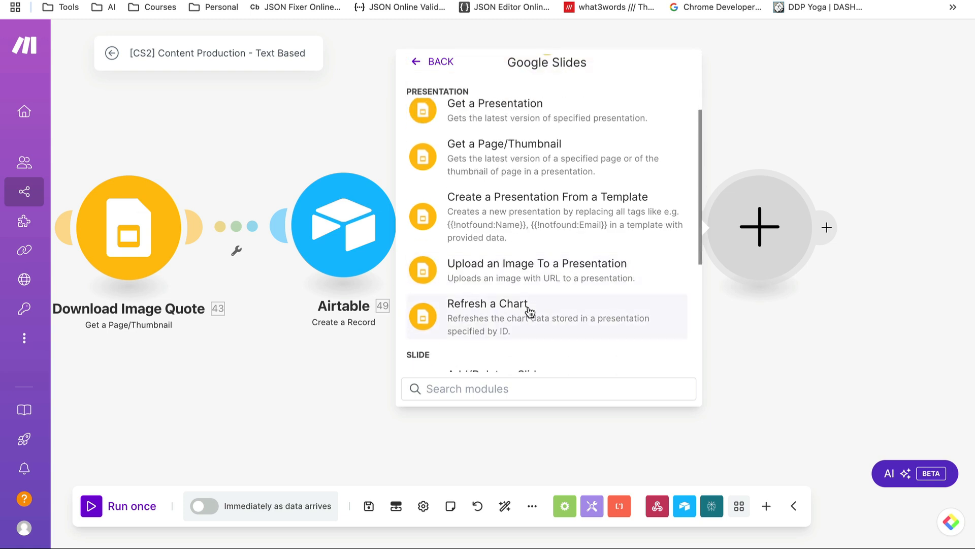
scroll(529, 312, down, 3)
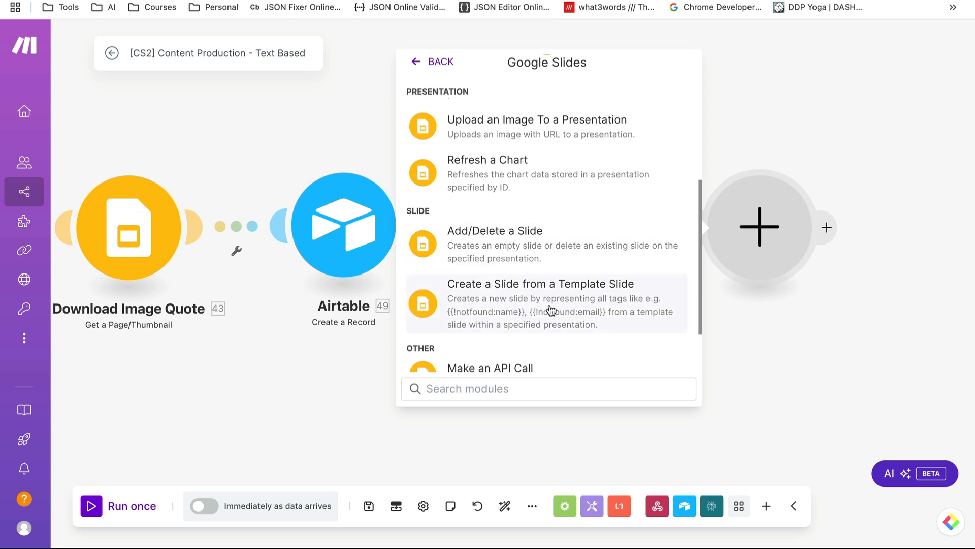
click(273, 411)
drag(202, 384, 588, 393)
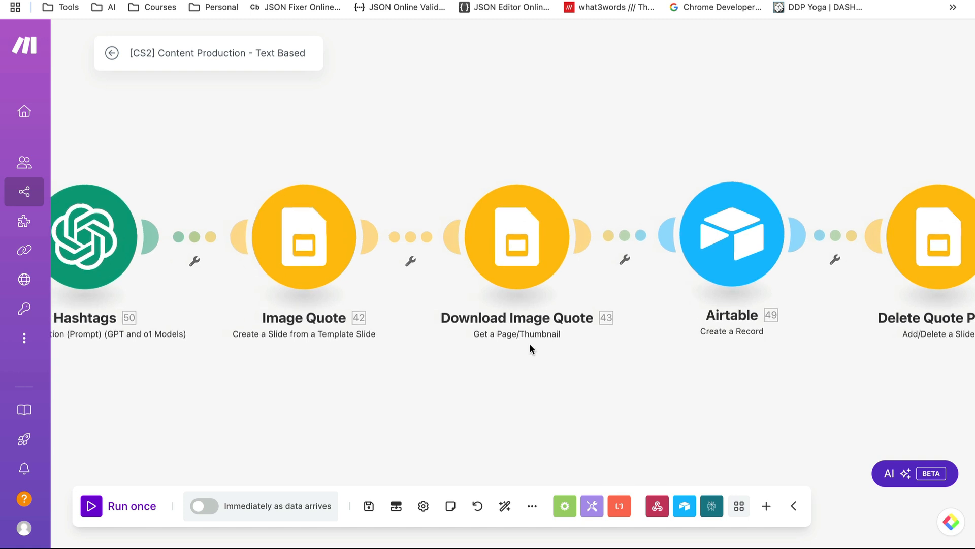
Review Image Quote's Presentation ID and Template Slide, then view the Quotes deck with its {{quote}} placeholder
click(300, 238)
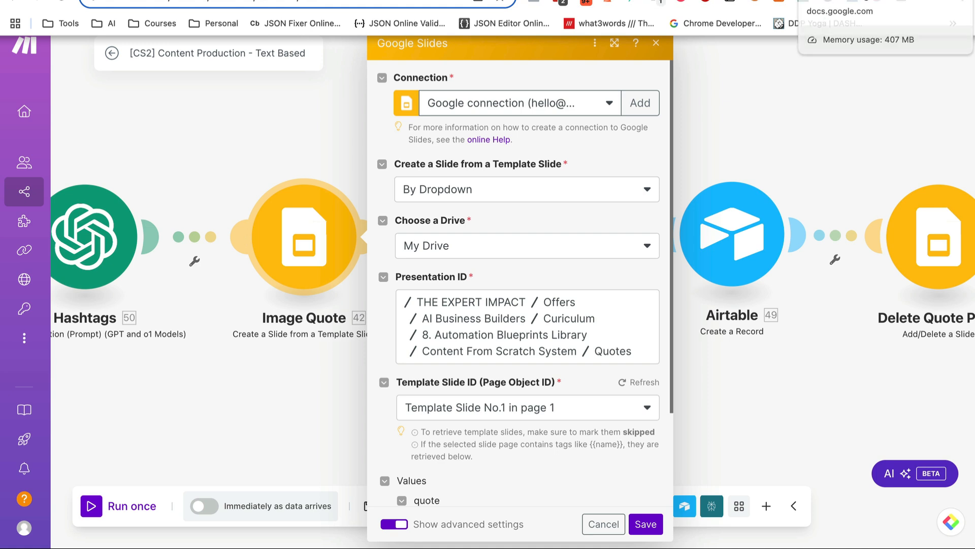
click(807, 2)
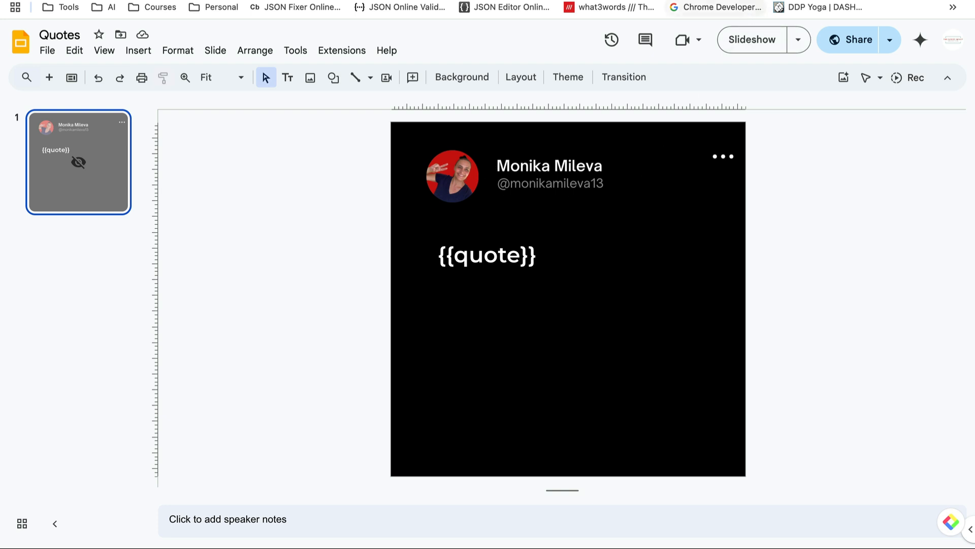
In Google Drive, go to the My Drive root and create a new blank Google Slides file
click(813, 1)
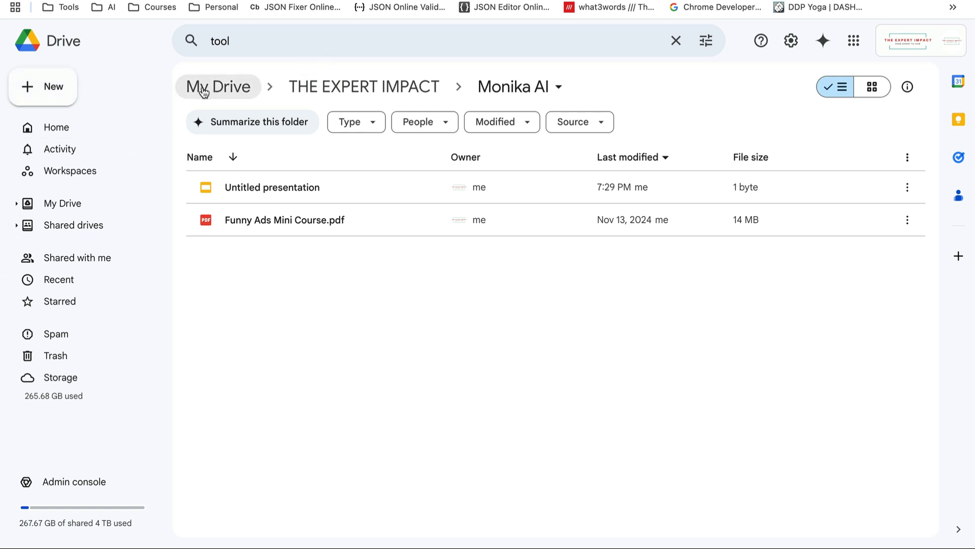
click(222, 90)
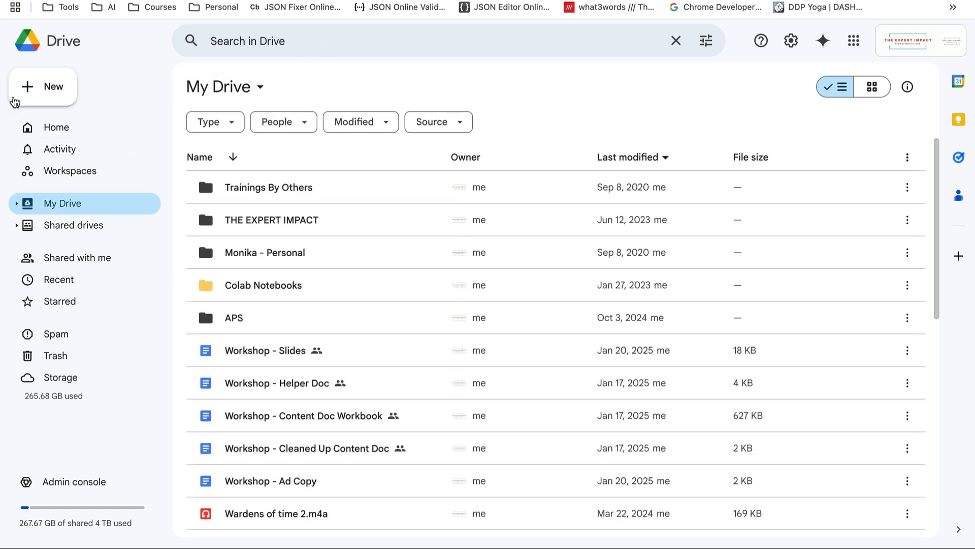
click(50, 90)
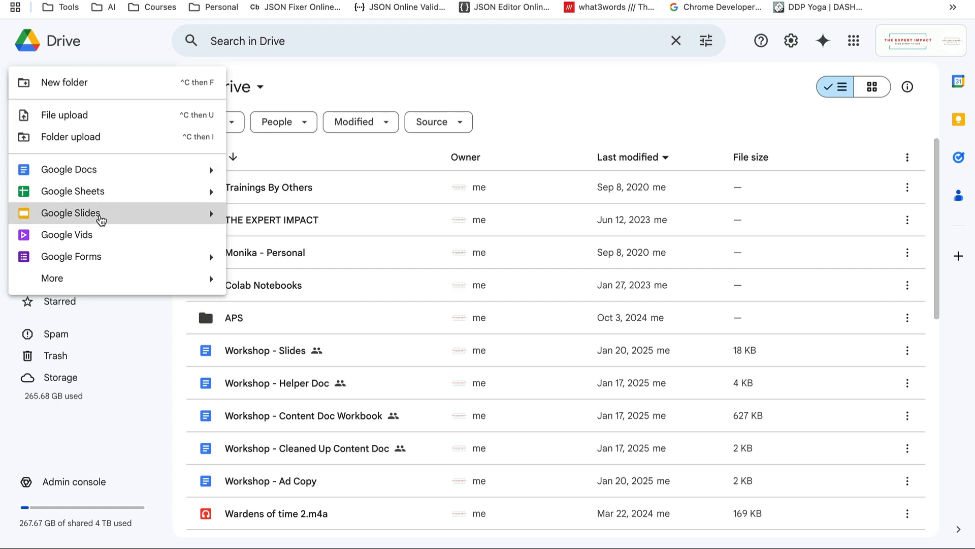
click(100, 219)
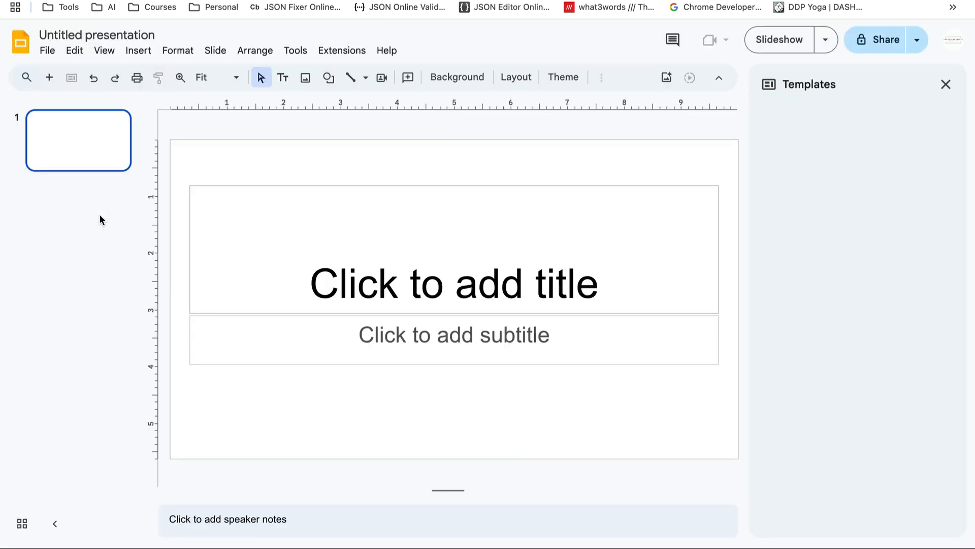
Retitle the 'Untitled presentation' to 'test'
click(113, 30)
text(test)
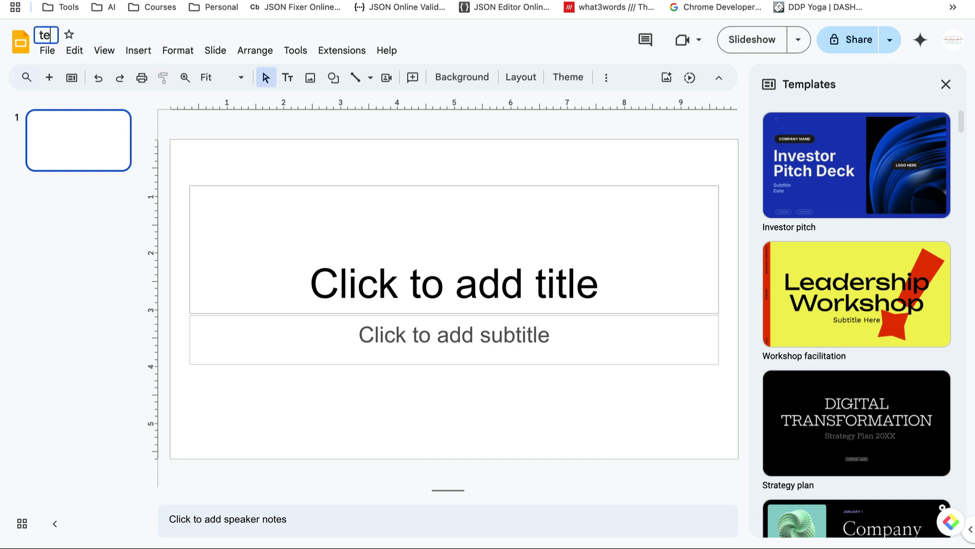
click(77, 258)
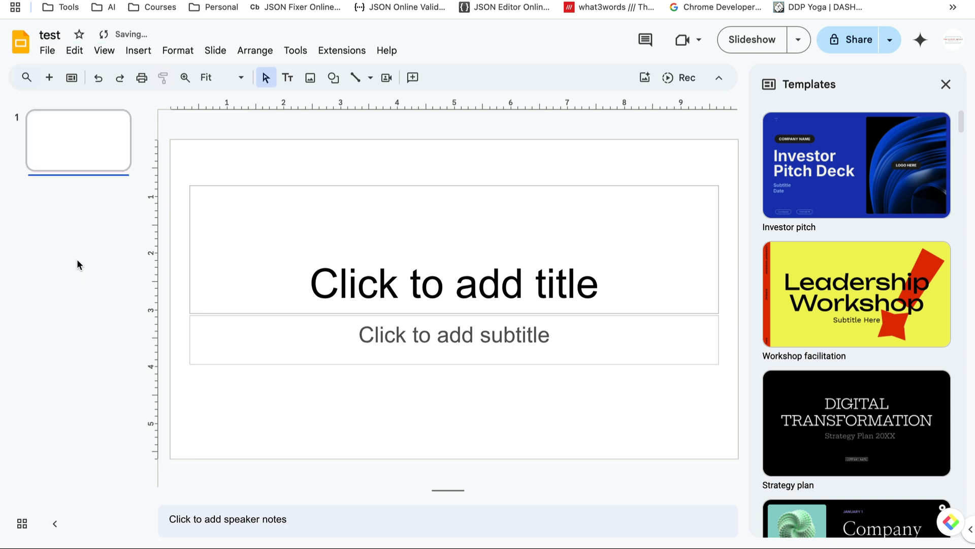
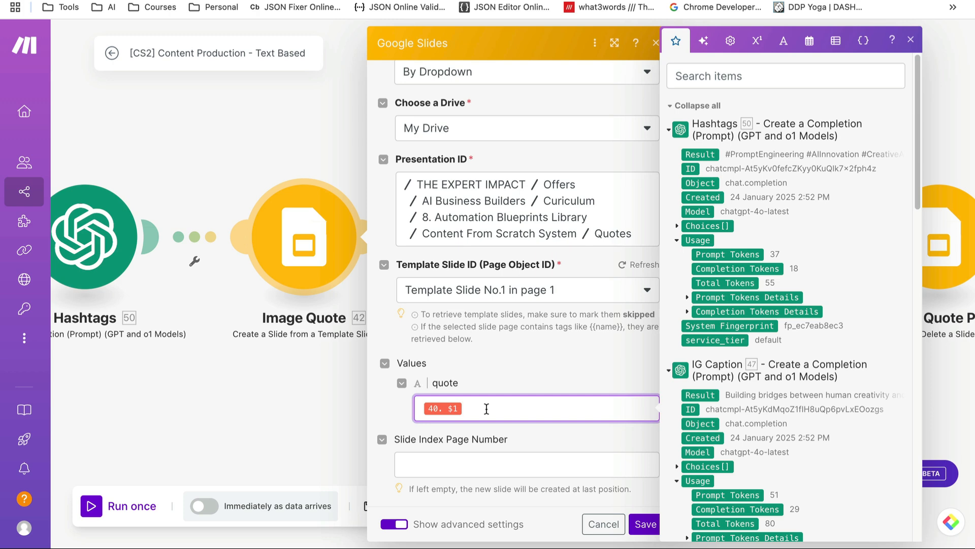
Review the quote value mapped to 40. $1 and cancel the Image Quote settings unsaved
scroll(804, 352, down, 7)
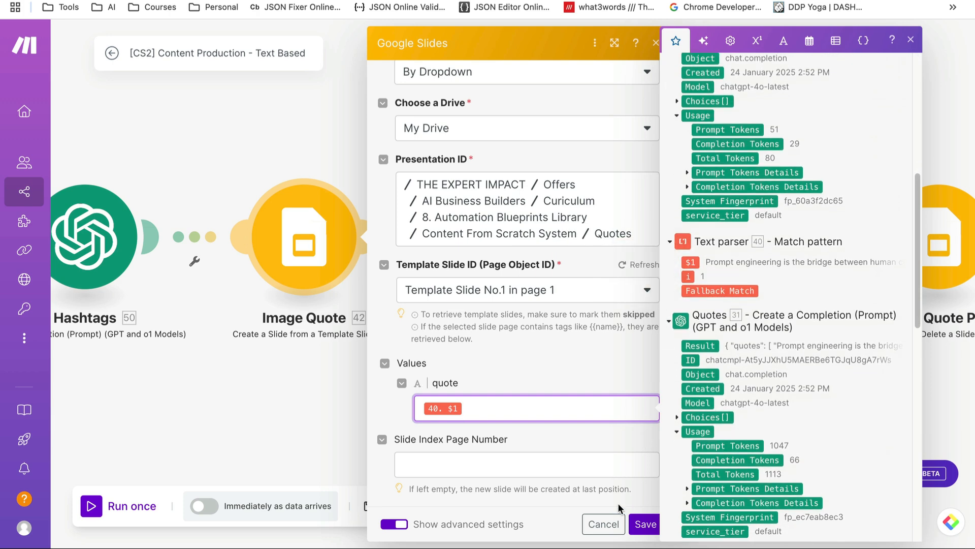
click(604, 524)
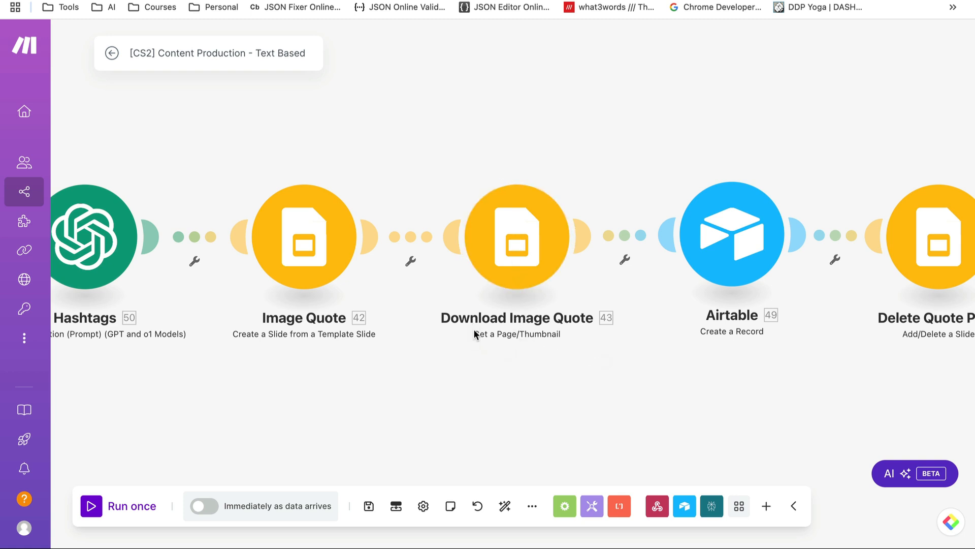
mouse_move(470, 332)
mouse_down()
mouse_move(492, 334)
mouse_move(473, 333)
mouse_up()
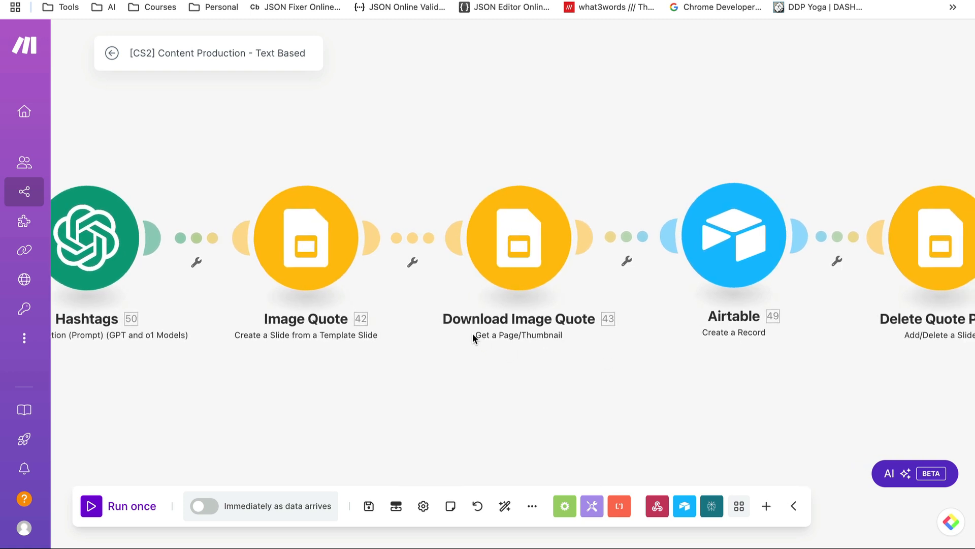
scroll(553, 363, right, 5)
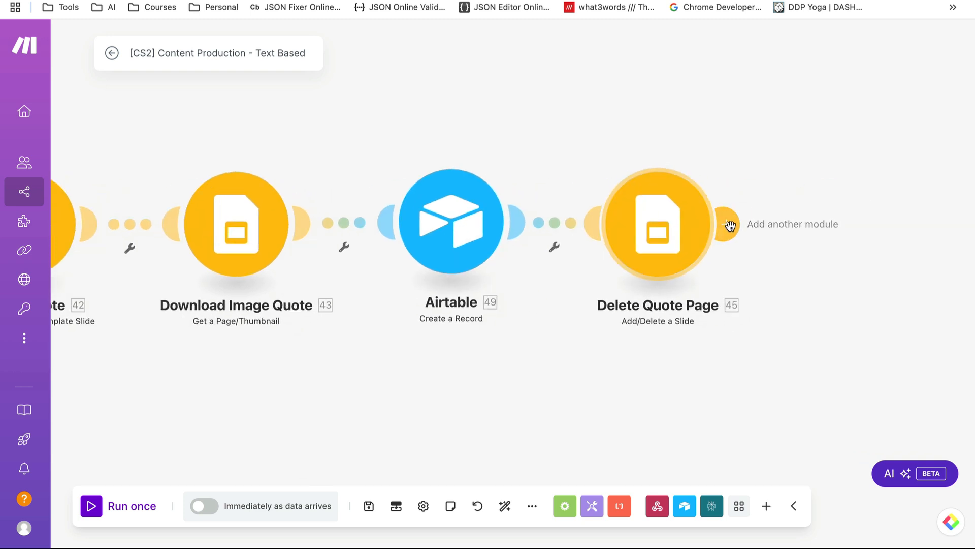
click(727, 229)
click(435, 294)
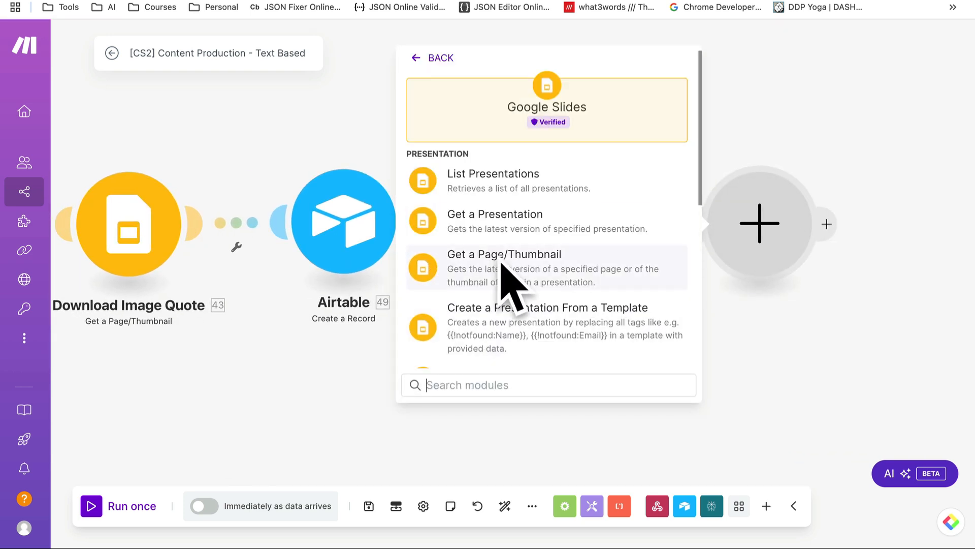
click(263, 386)
click(349, 211)
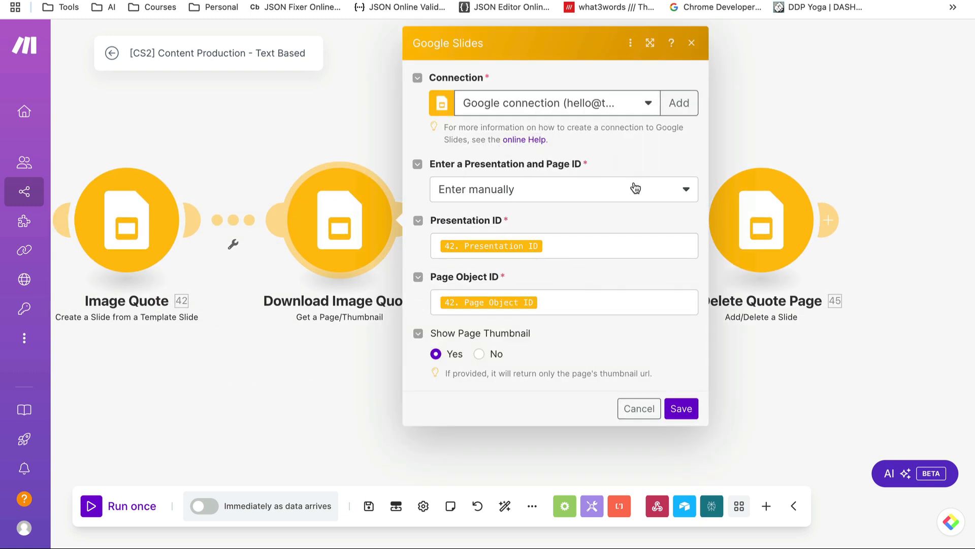
click(633, 188)
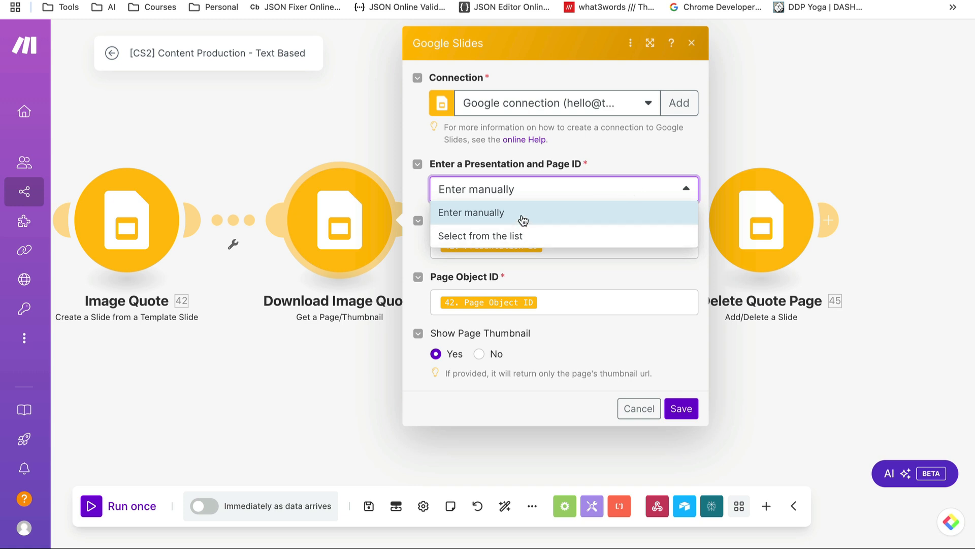
click(607, 164)
click(559, 249)
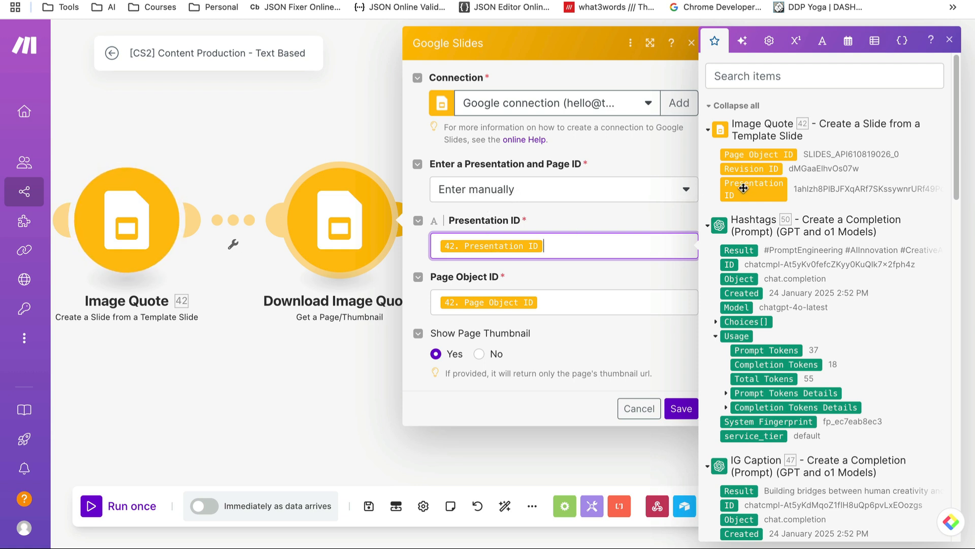
click(590, 307)
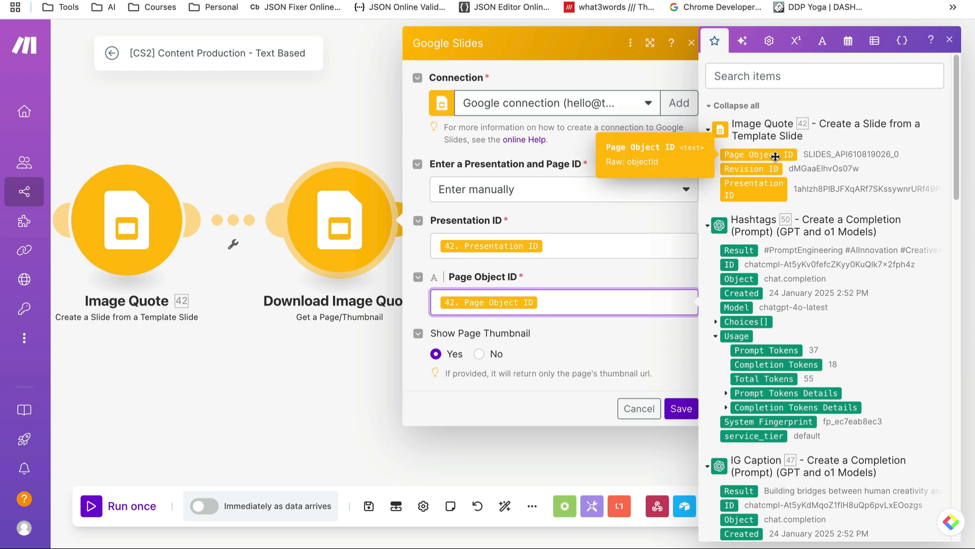
click(639, 409)
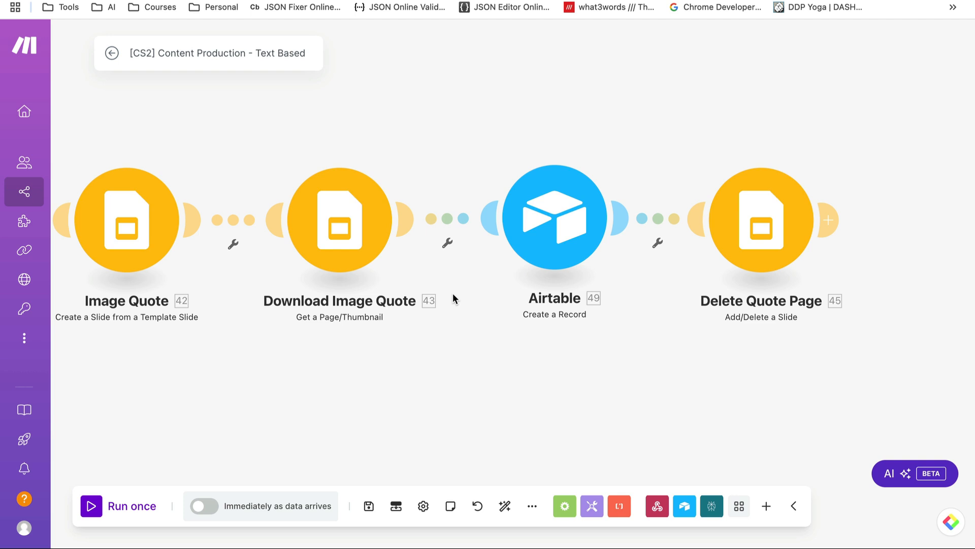
Remove the mapped value from the Airtable Instagram record's Script field
click(546, 220)
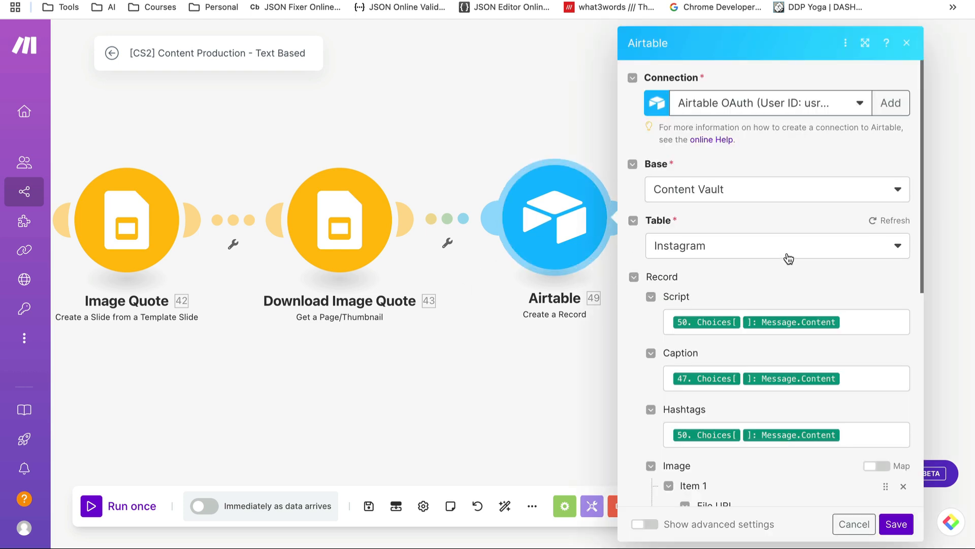
scroll(790, 261, down, 1)
scroll(790, 262, down, 5)
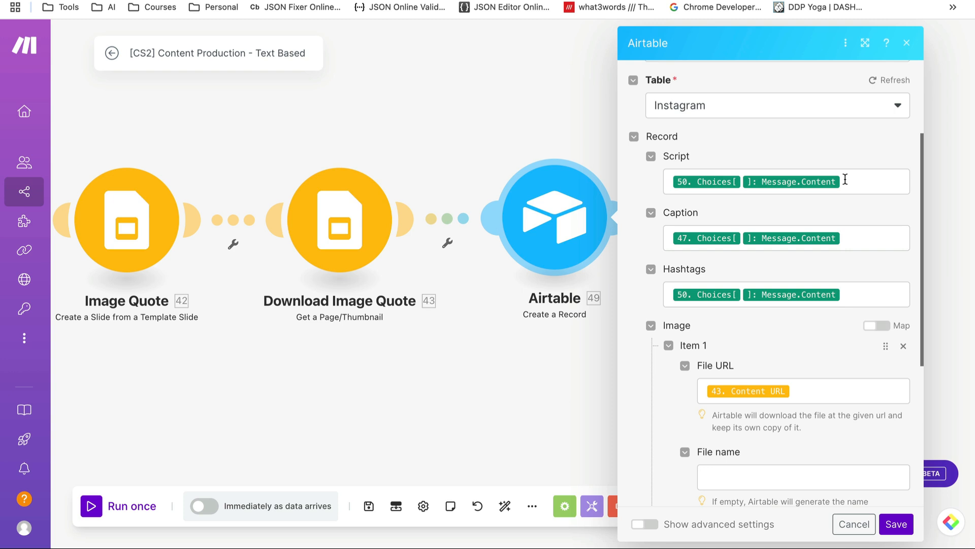
click(844, 180)
key(BackSpace)
key(BackSpace)
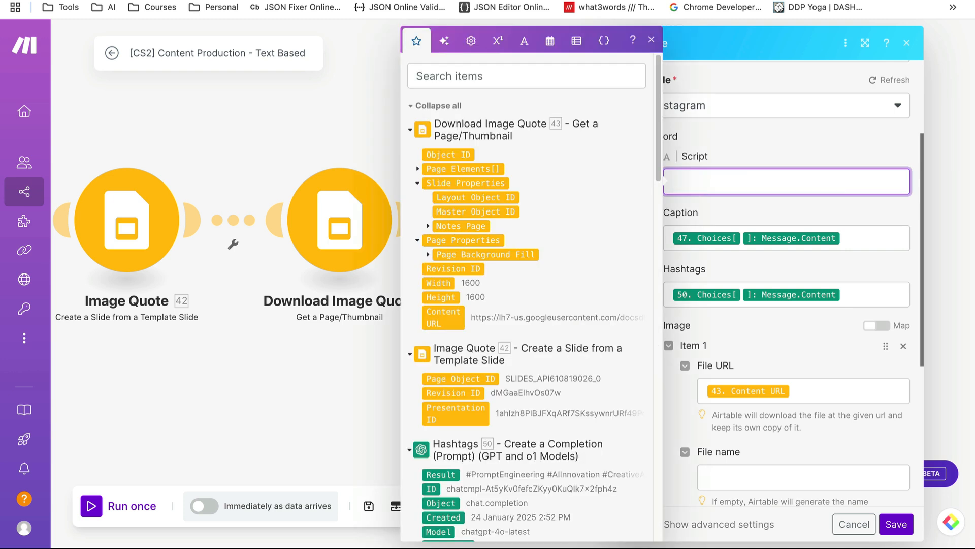
click(790, 139)
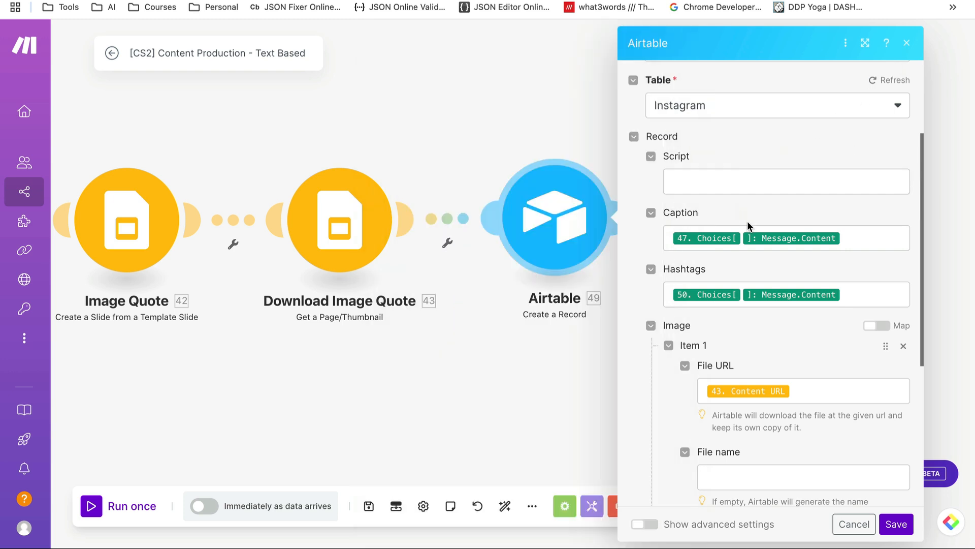
Check the Caption, Hashtags and image File URL field mappings
click(875, 238)
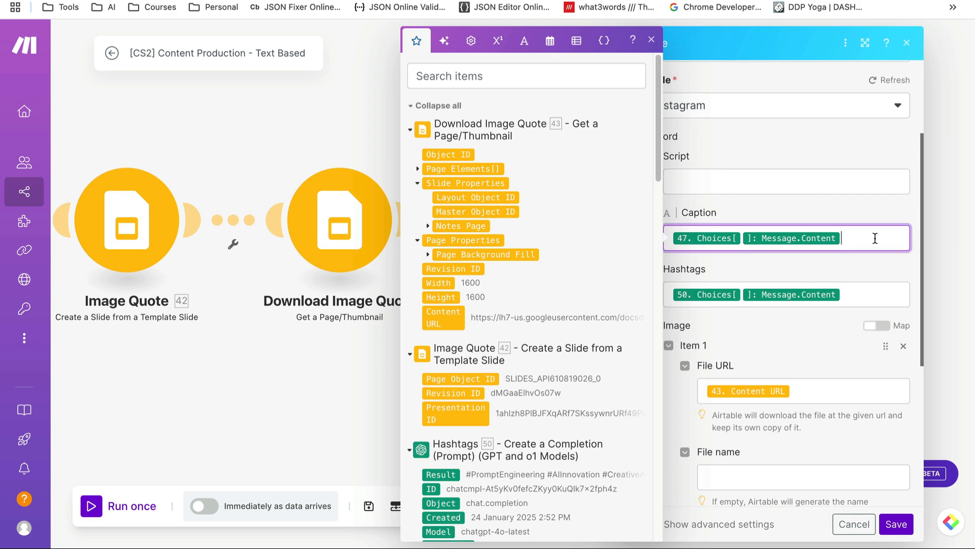
scroll(626, 312, down, 5)
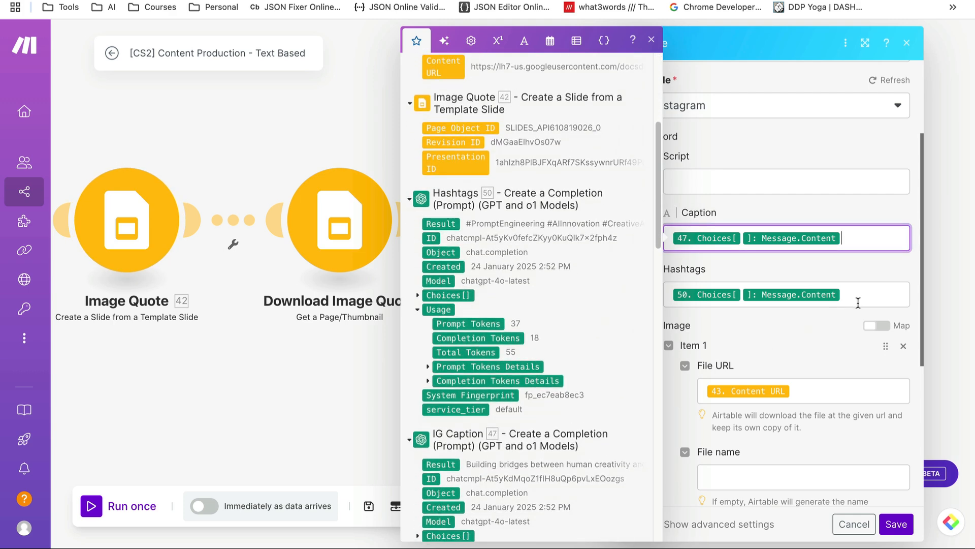
click(876, 297)
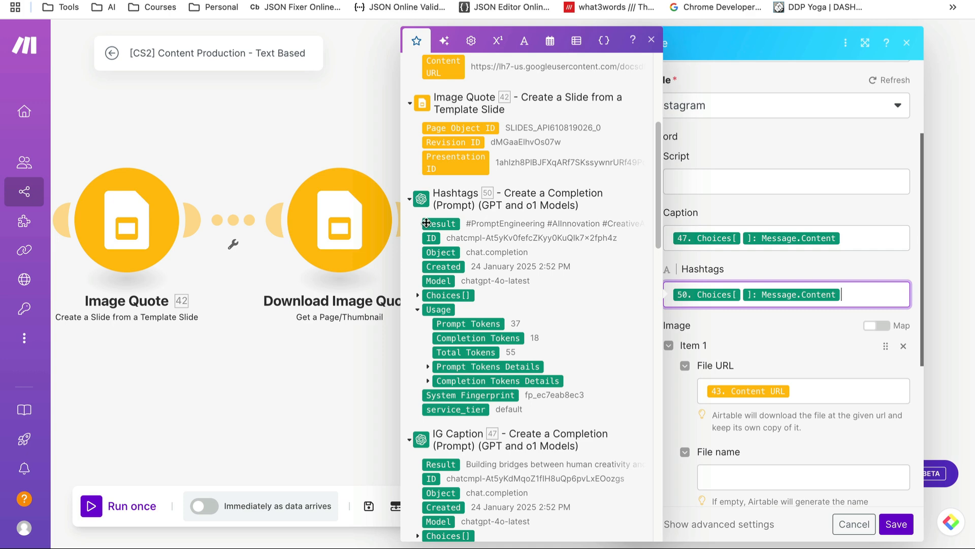
click(811, 391)
scroll(582, 251, up, 5)
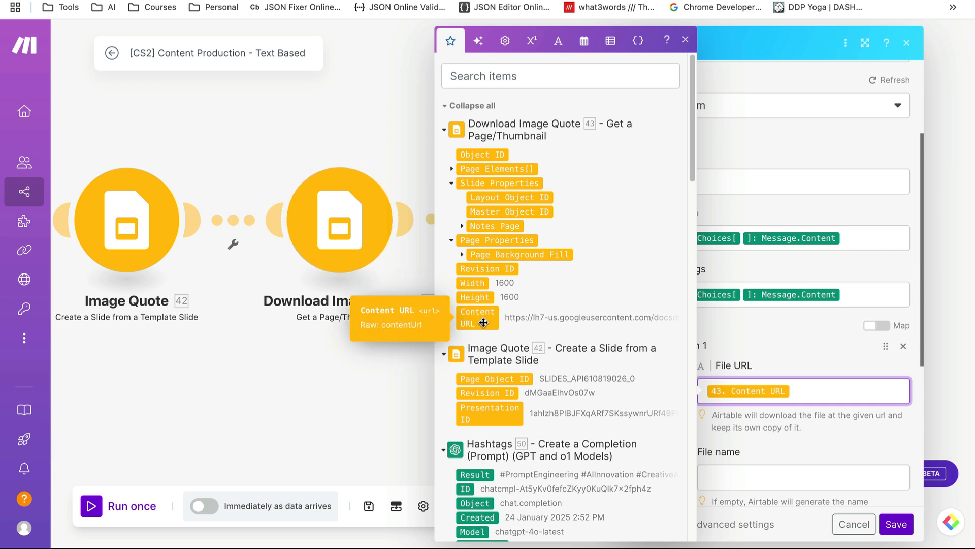
Save and close the Airtable record settings, then go to the Quotes presentation
click(899, 525)
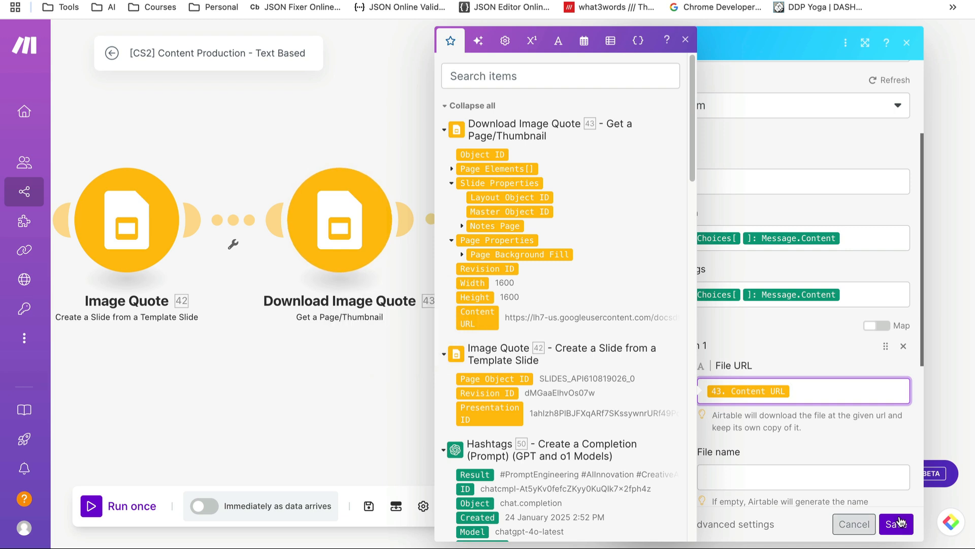
click(829, 439)
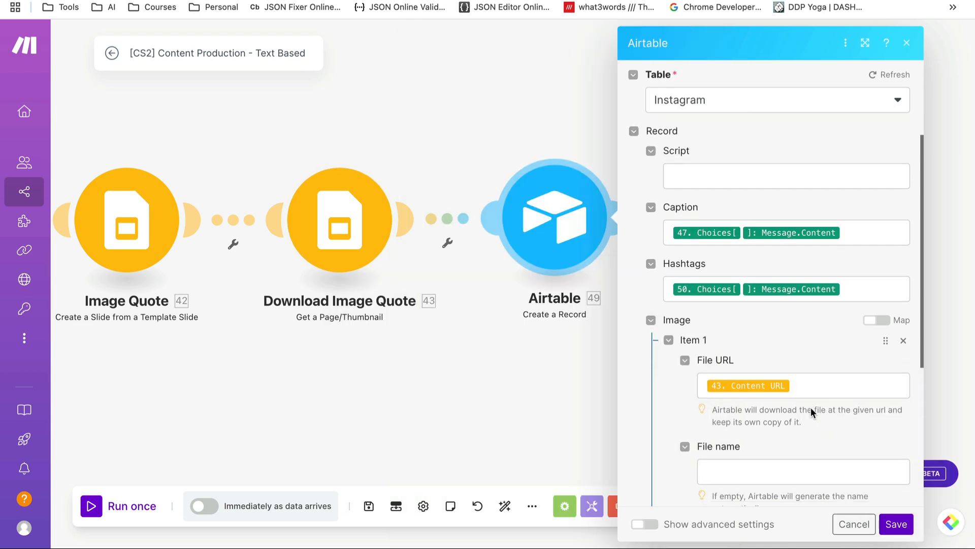
scroll(811, 407, down, 3)
scroll(810, 406, down, 2)
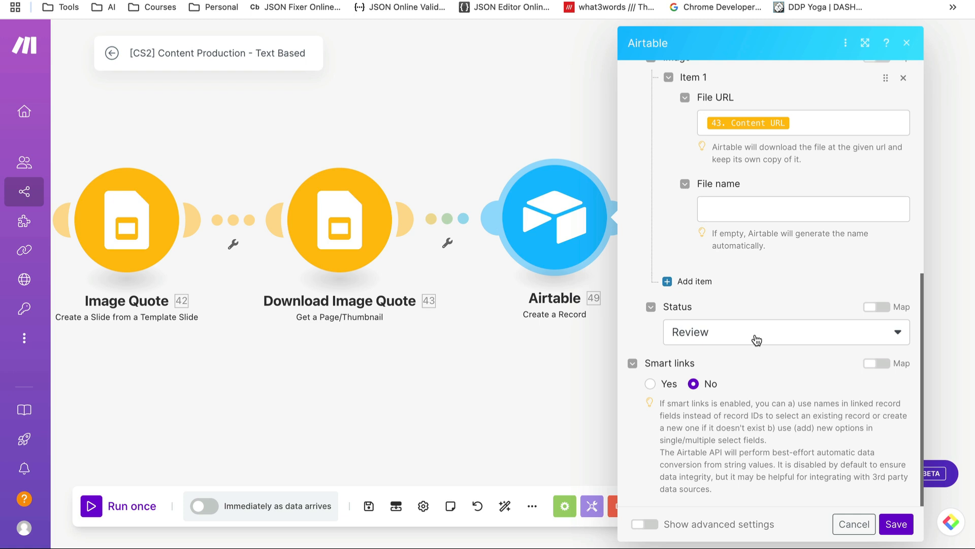
click(854, 524)
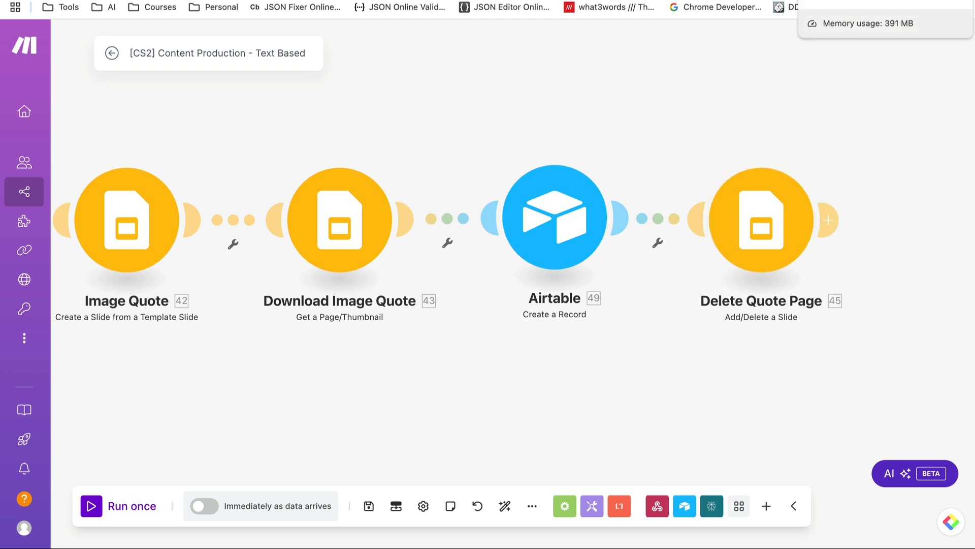
click(859, 0)
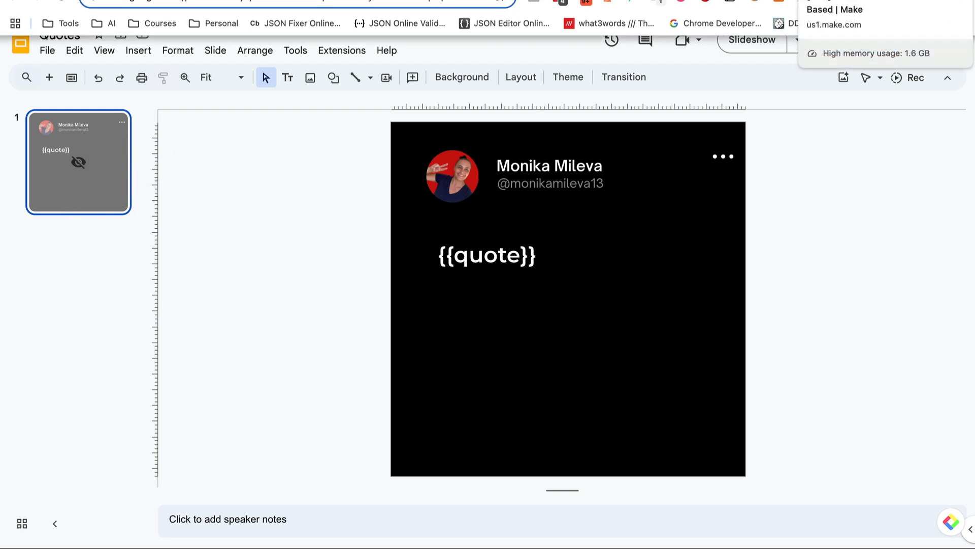
Leave the Quotes template slide and return to the Make scenario canvas
click(837, 2)
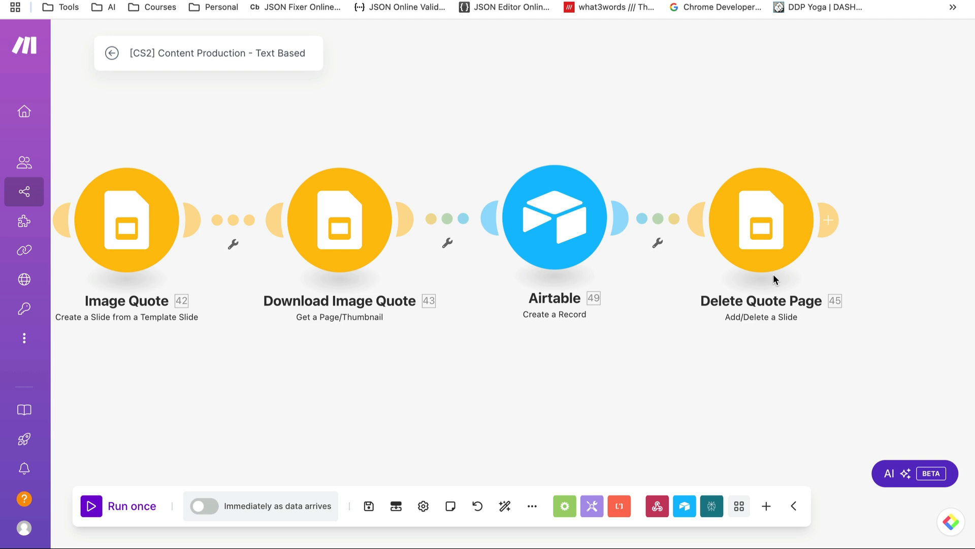
click(769, 227)
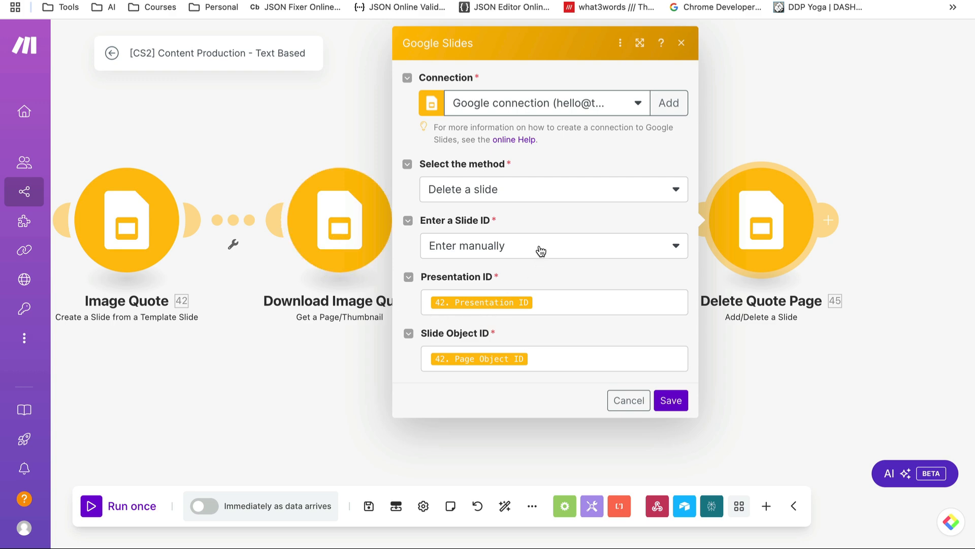
click(572, 309)
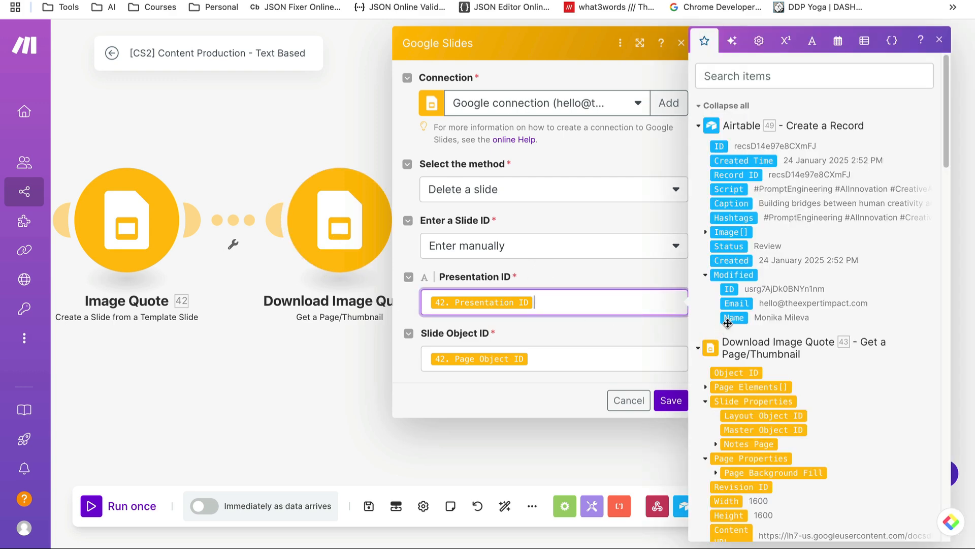
scroll(728, 325, down, 6)
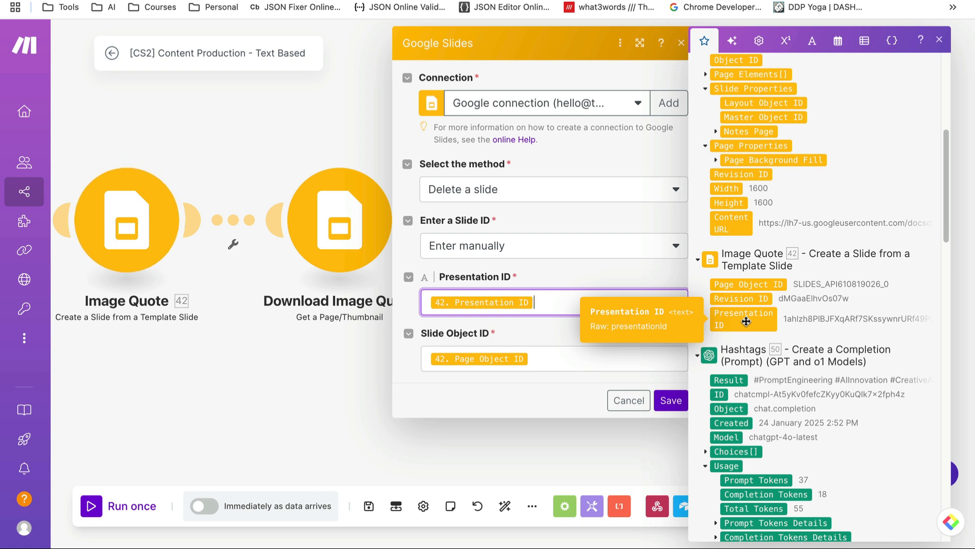
click(540, 358)
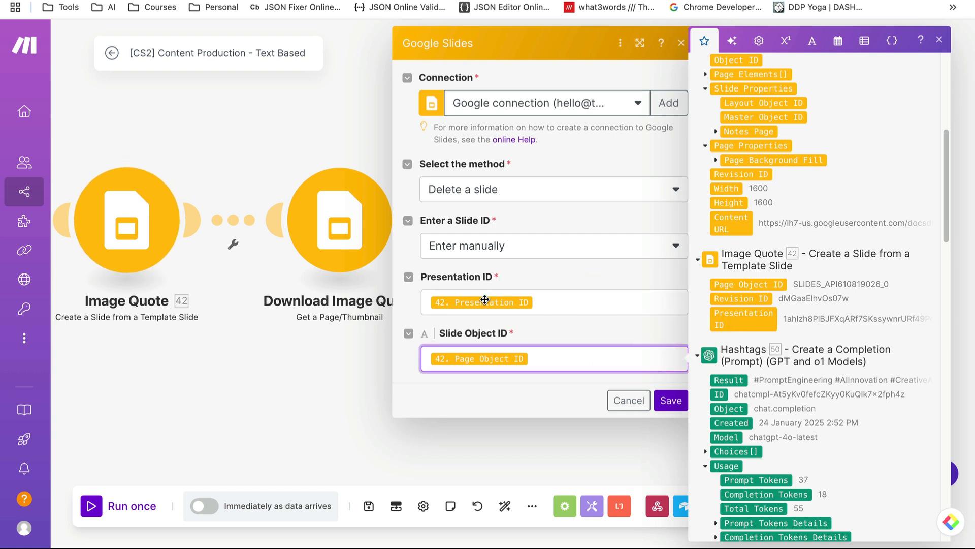
click(630, 401)
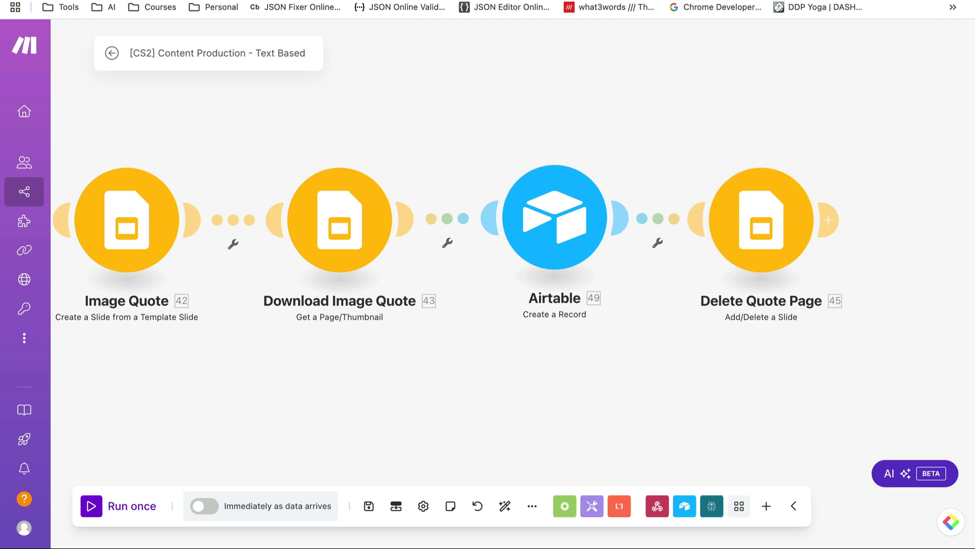
Check the Quotes template slide's options without changing them, then return to Make
key(ctrl+Tab)
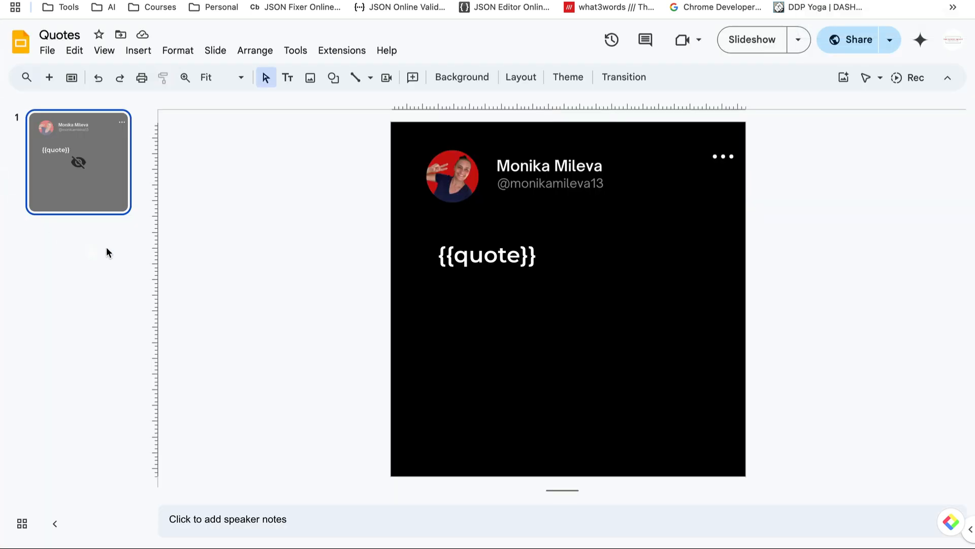
right_click(66, 163)
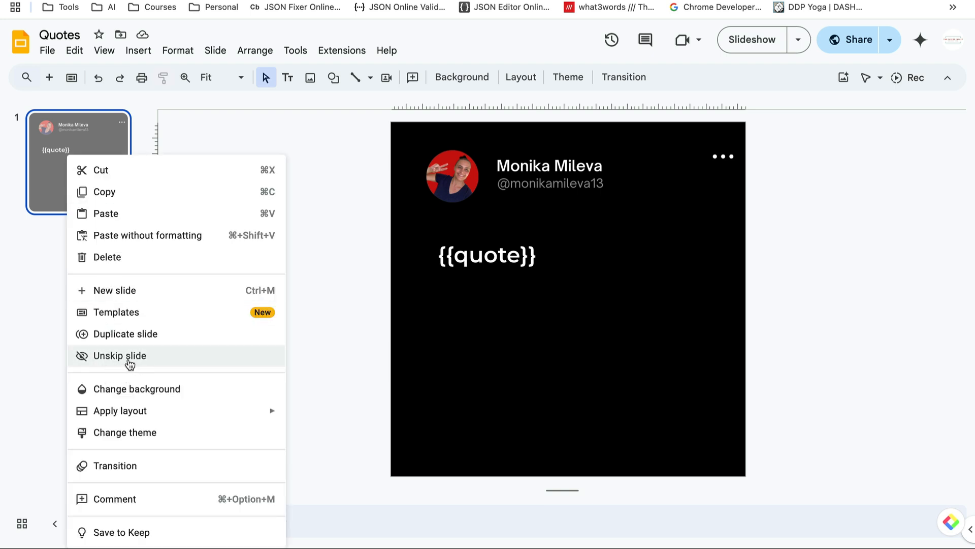
click(204, 135)
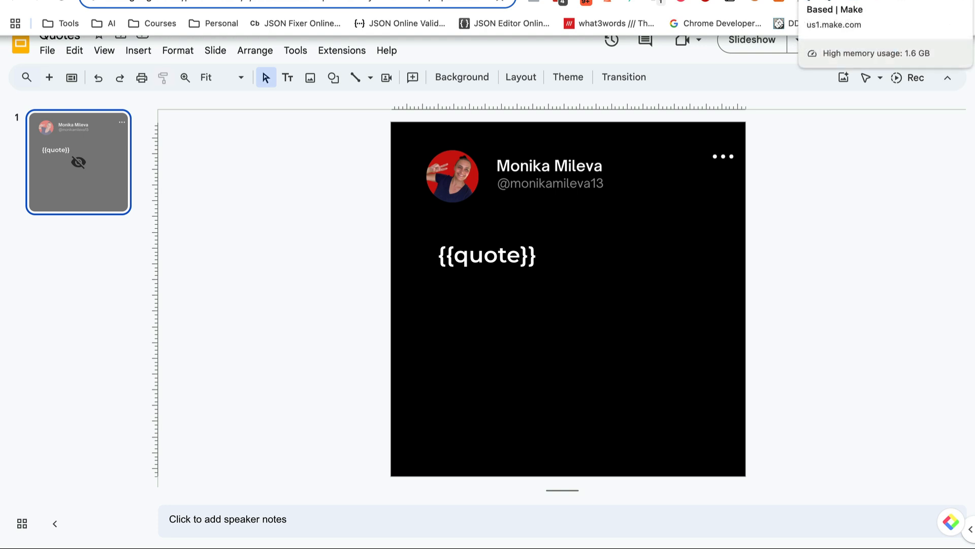
click(844, 0)
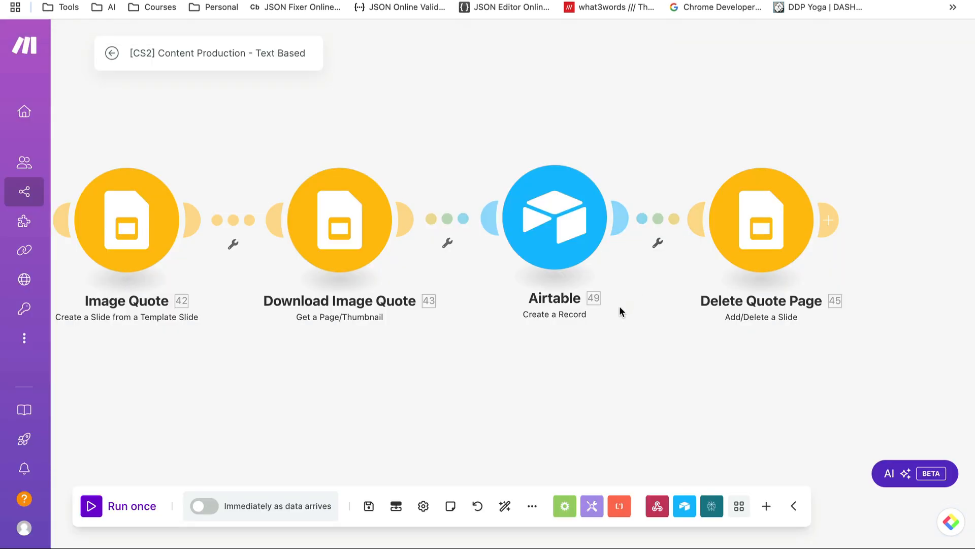
Zoom and pan to the Email, OpenAI and Email Airtable modules, then open Email's settings
scroll(405, 360, down, 5)
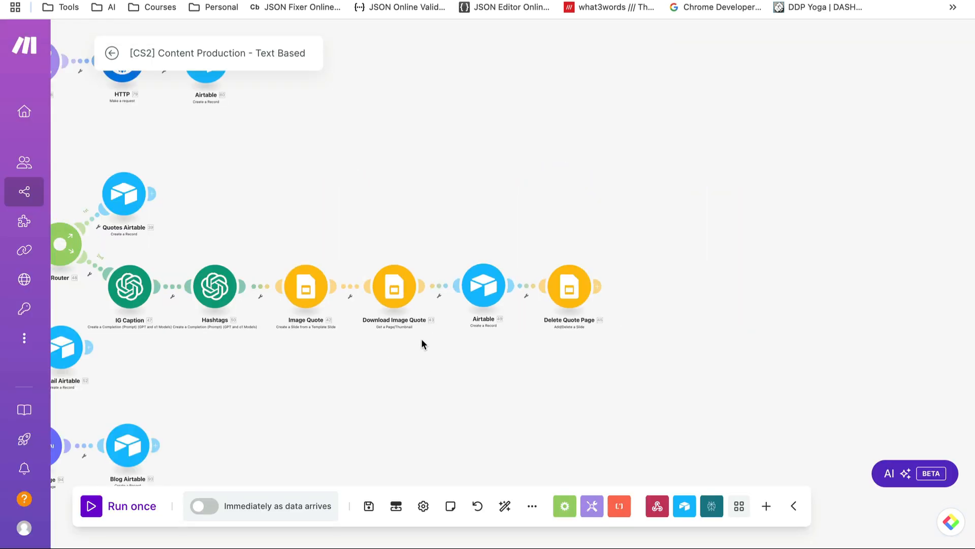
drag(272, 380, 565, 380)
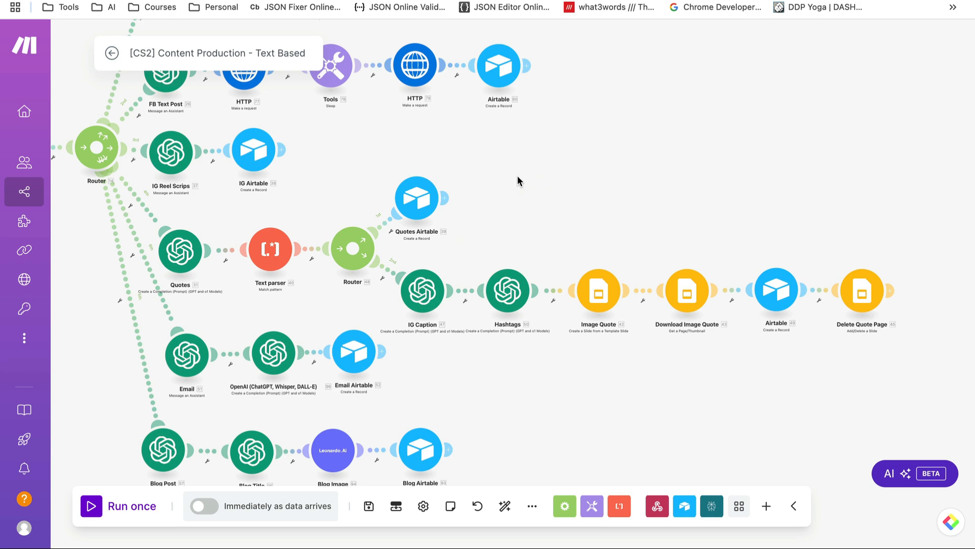
scroll(517, 175, up, 4)
drag(578, 353, 661, 402)
scroll(661, 402, up, 1)
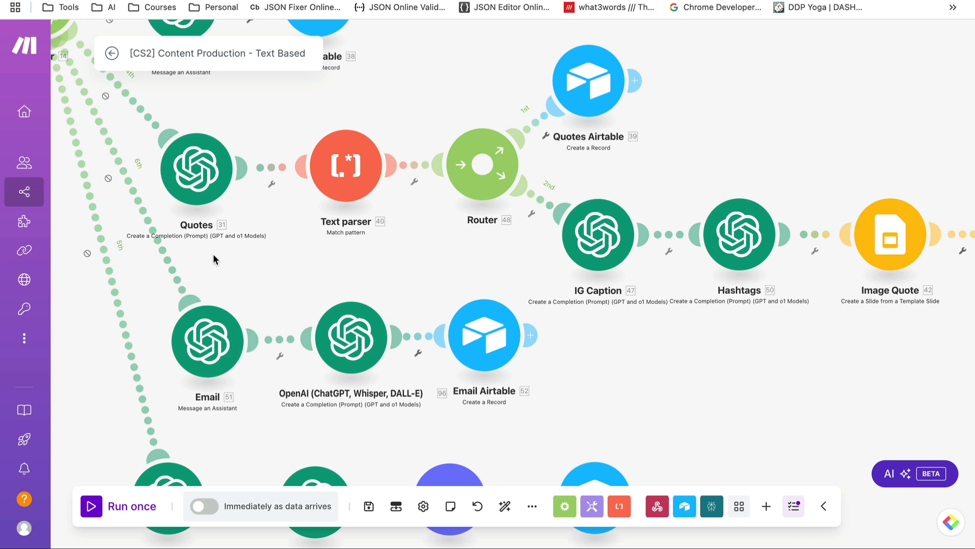
drag(186, 254, 542, 401)
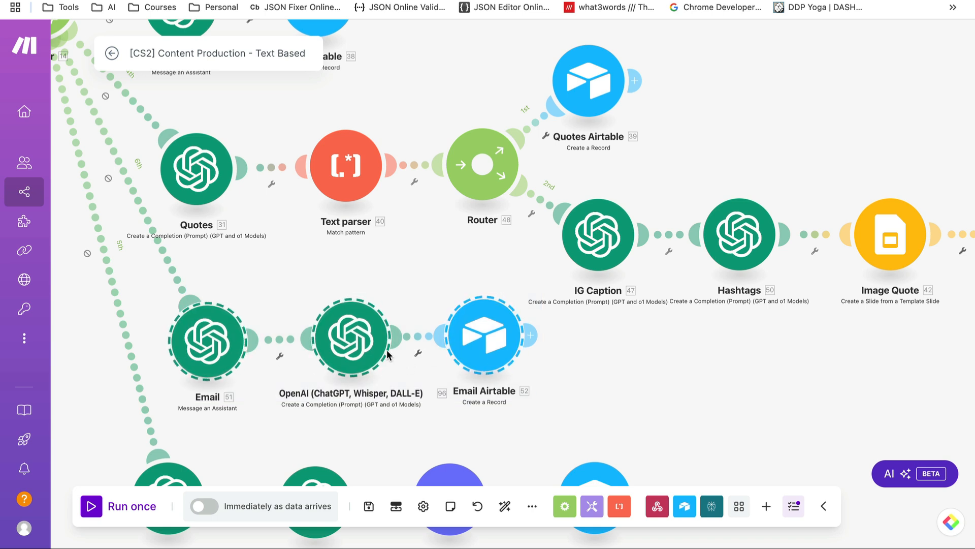
click(547, 371)
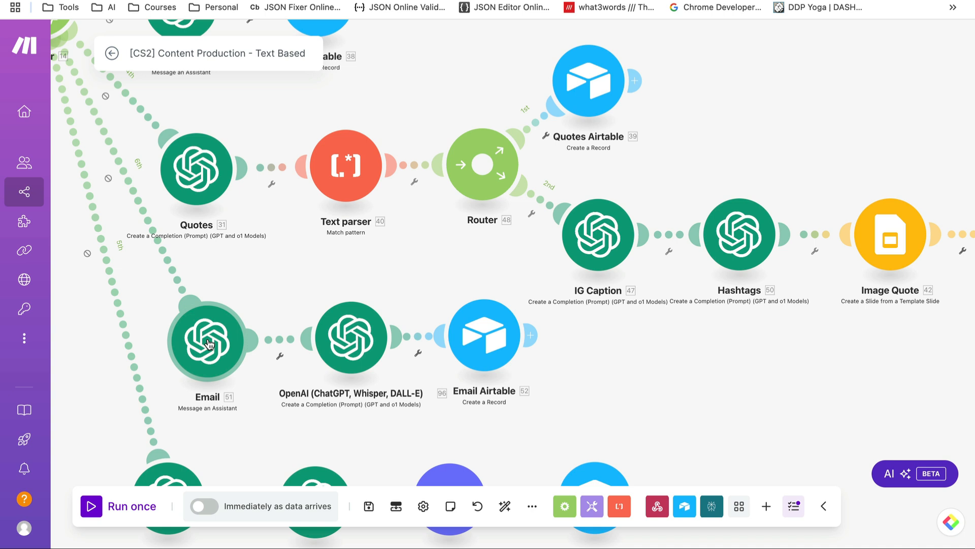
click(209, 345)
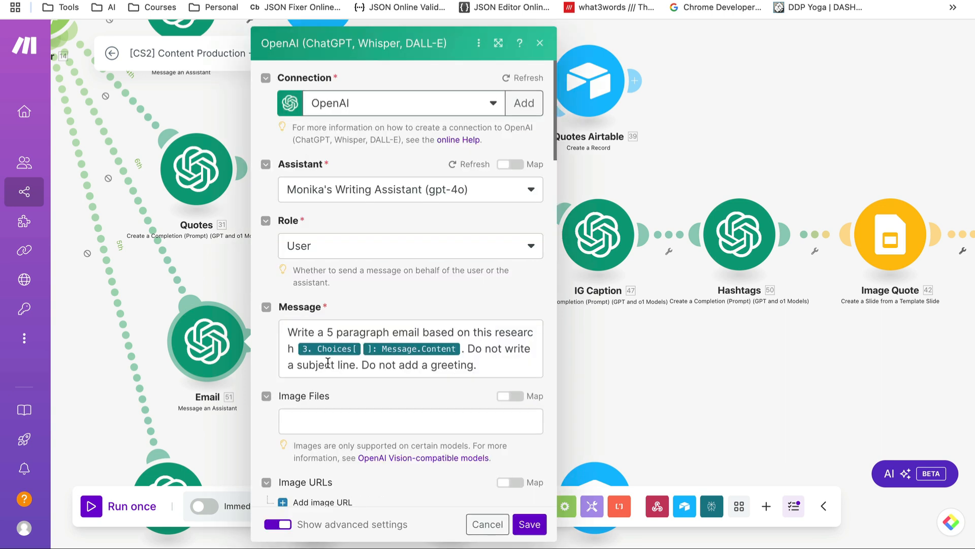
Inspect the Perplexity Choices[] > Message output behind the email prompt, then cancel unchanged
scroll(319, 334, down, 2)
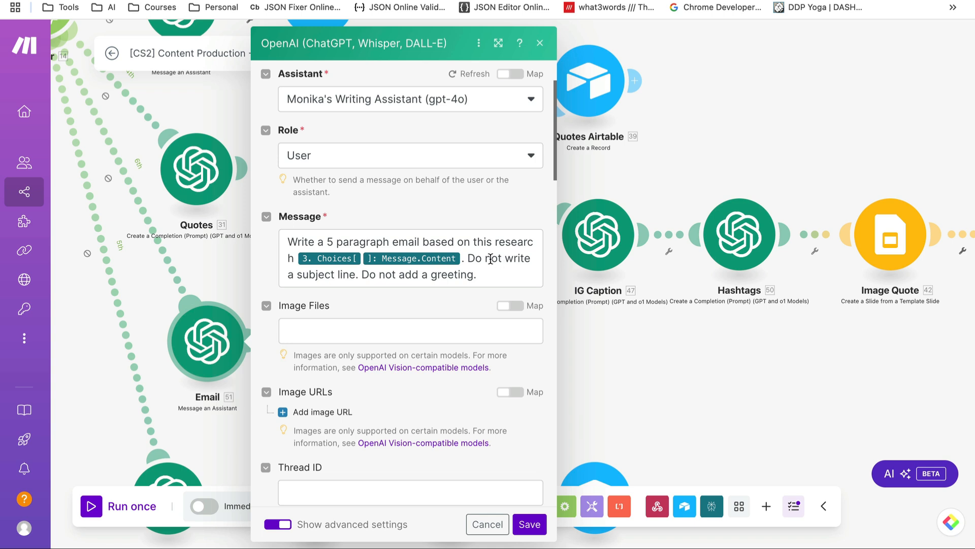
click(464, 257)
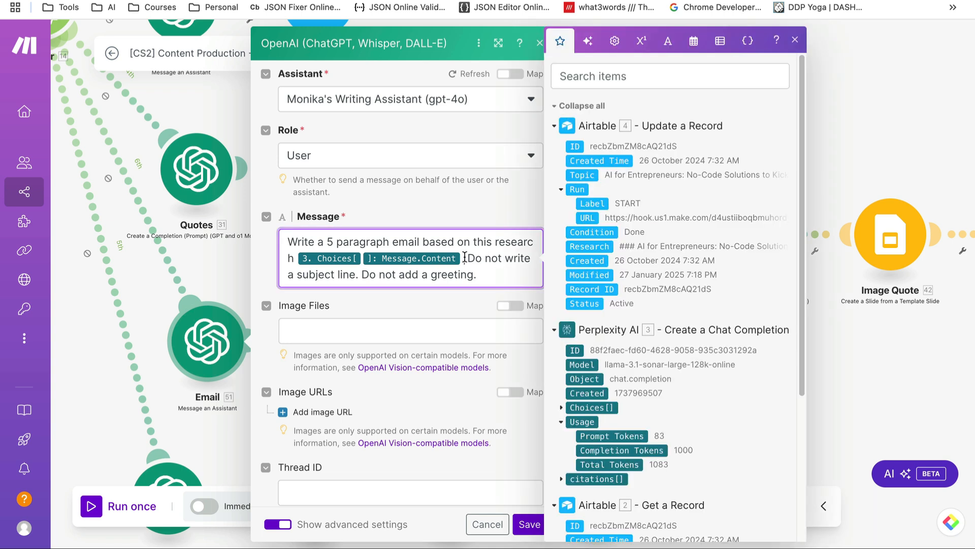
click(562, 407)
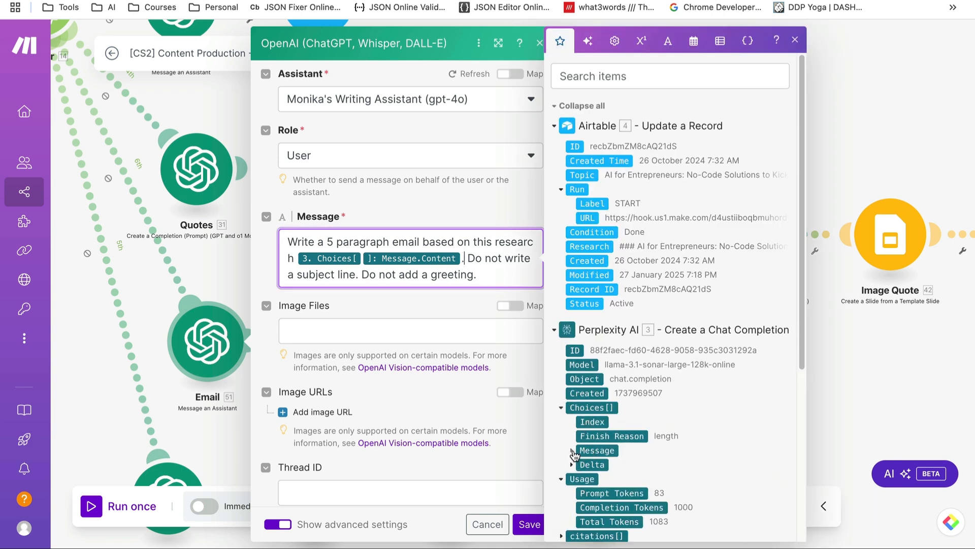
click(572, 450)
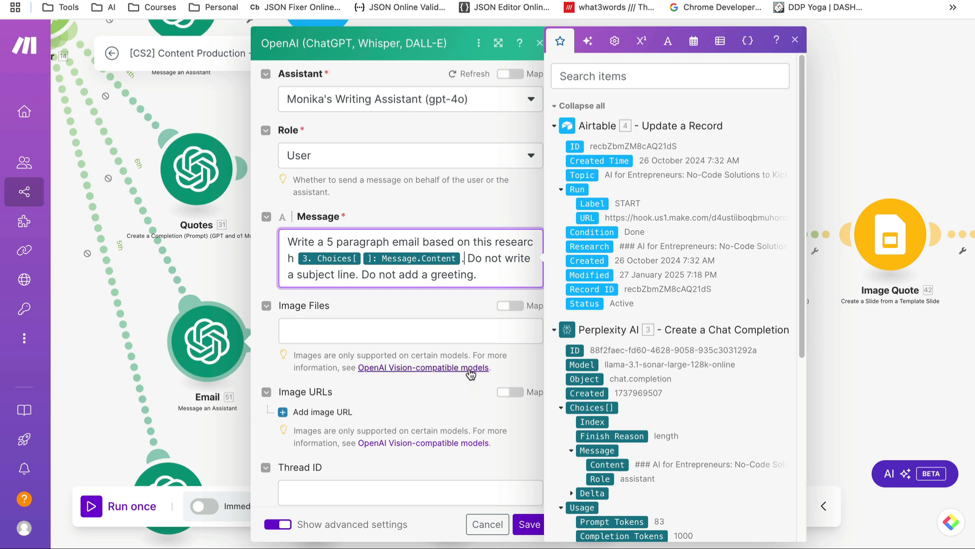
click(443, 302)
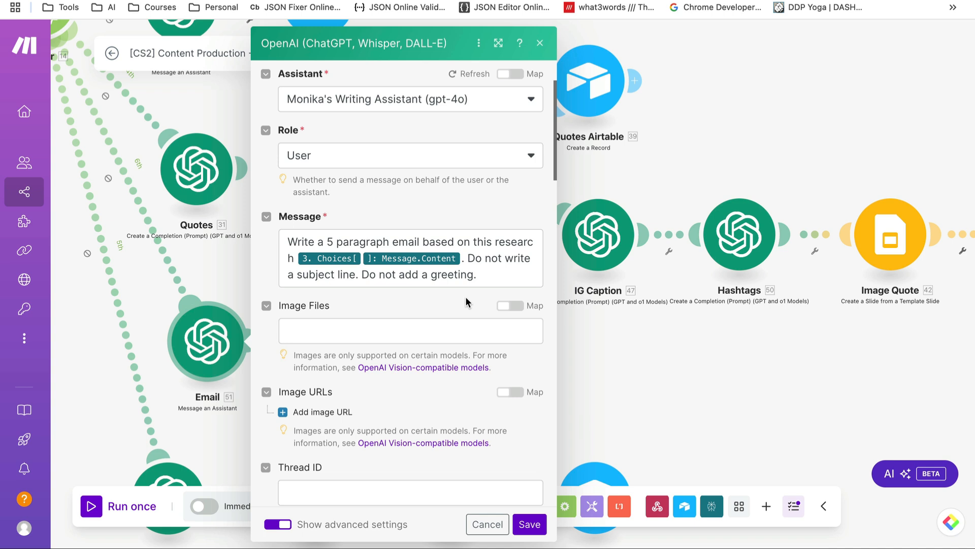
click(487, 525)
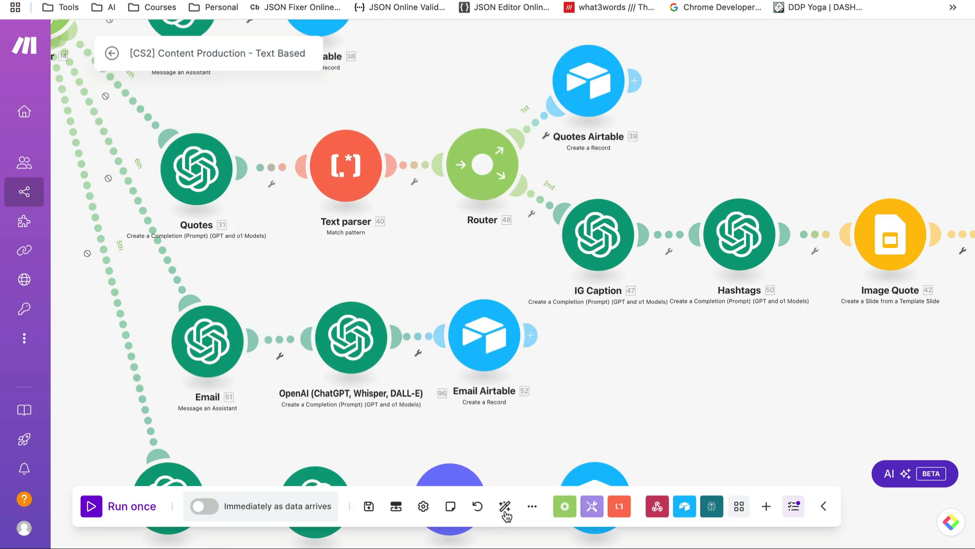
Fix 'Write an short' to 'Write a short' in the OpenAI subject-line prompt and save
click(347, 342)
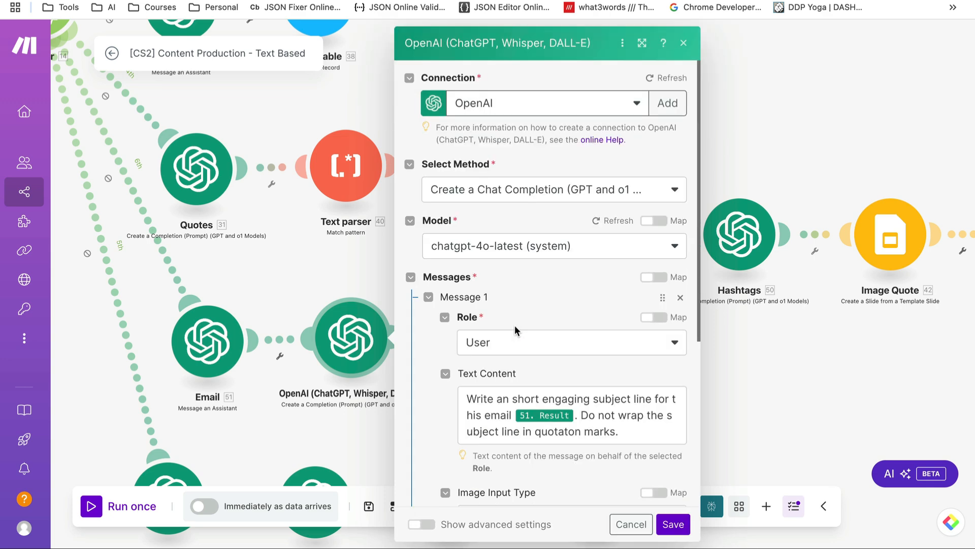
scroll(482, 355, down, 5)
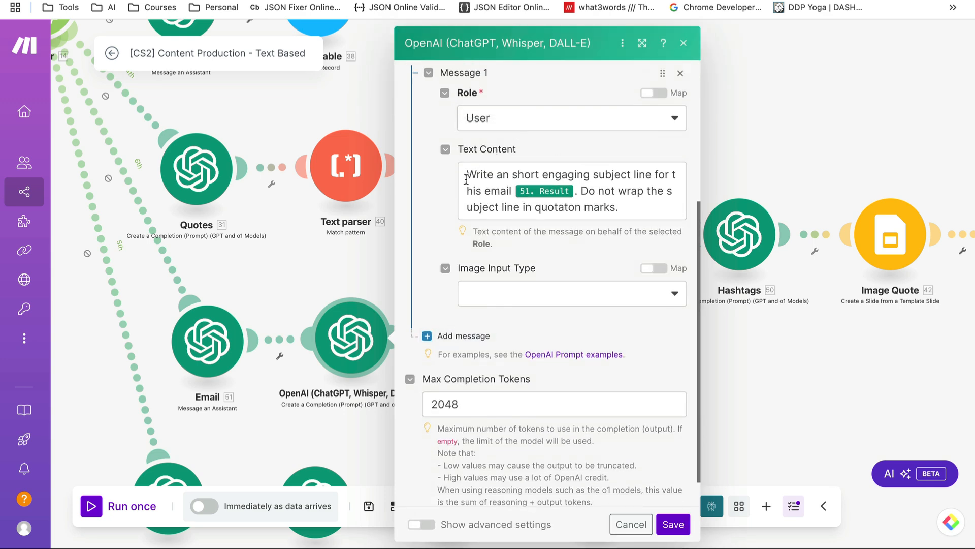
click(511, 174)
key(BackSpace)
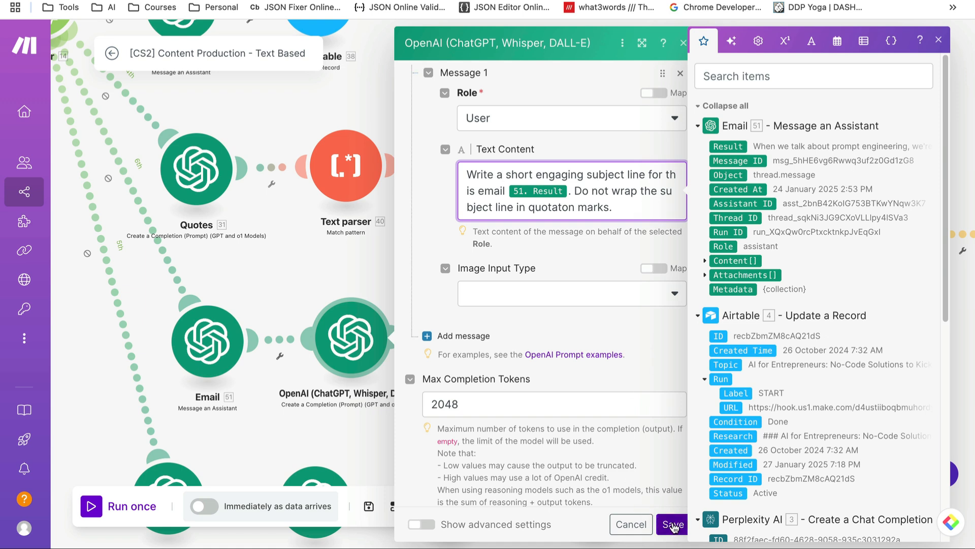
click(673, 525)
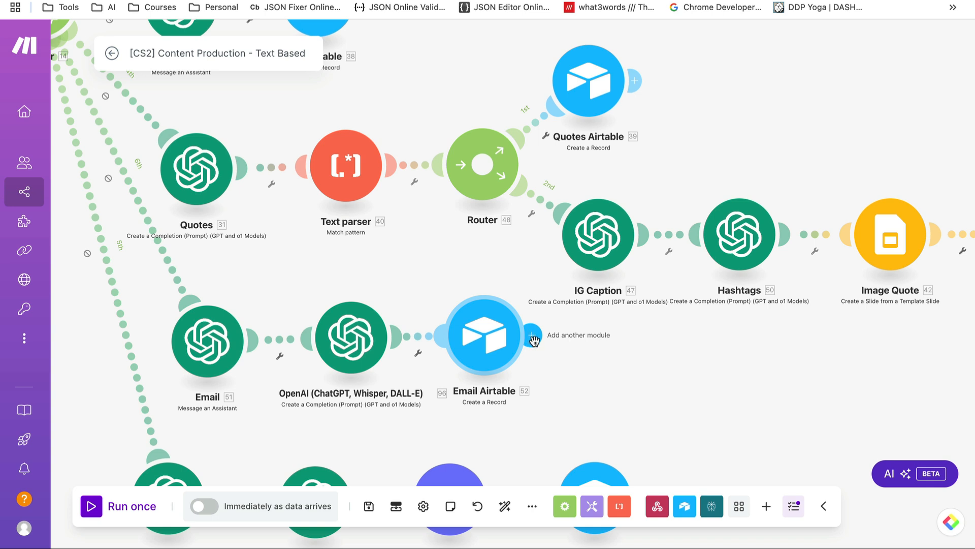
click(533, 339)
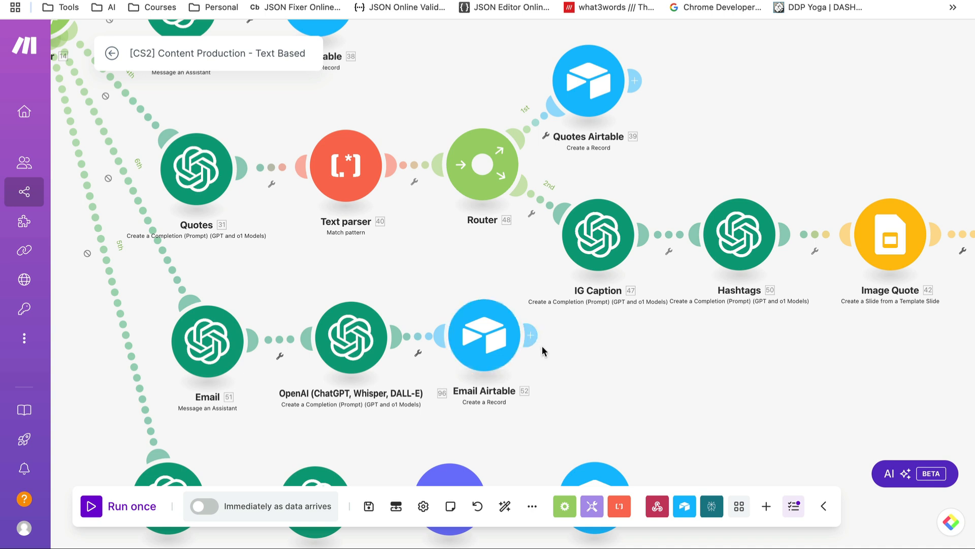
Confirm Email Airtable maps Subject Line and Copy with Review status, cancel, and scroll to Blog
click(488, 340)
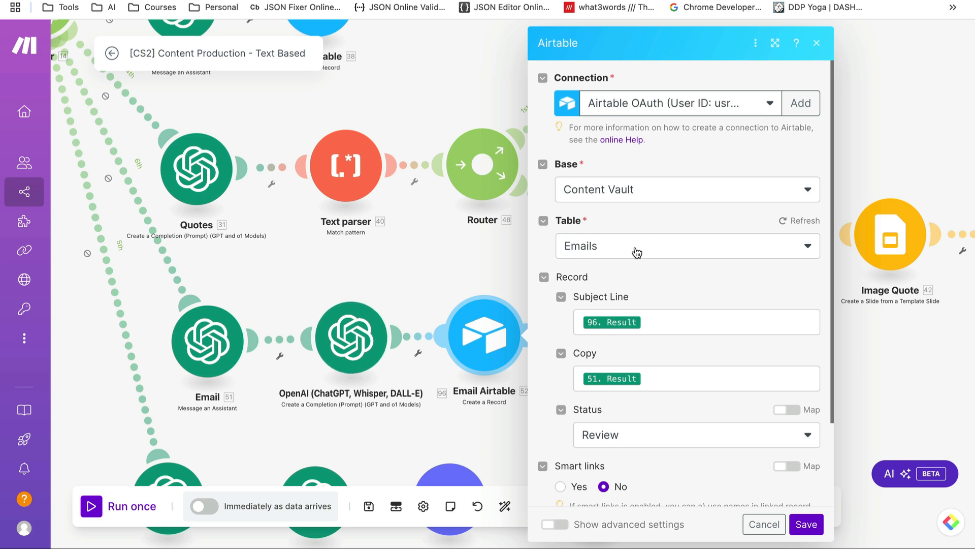
click(654, 322)
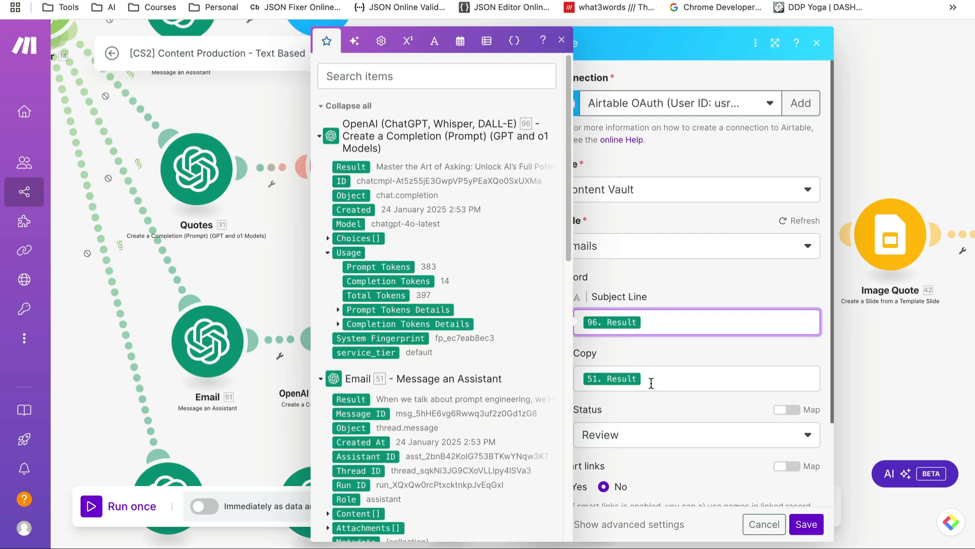
click(668, 382)
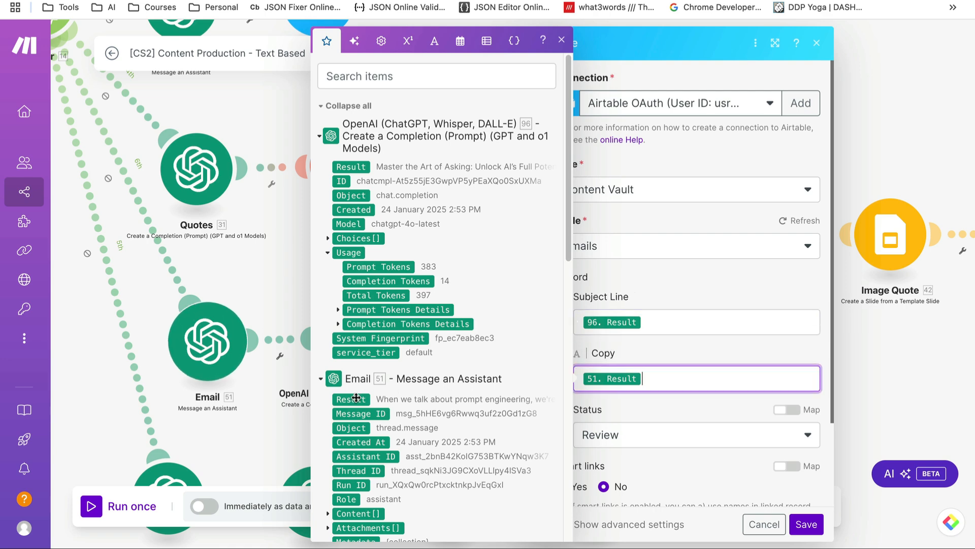
scroll(757, 444, down, 2)
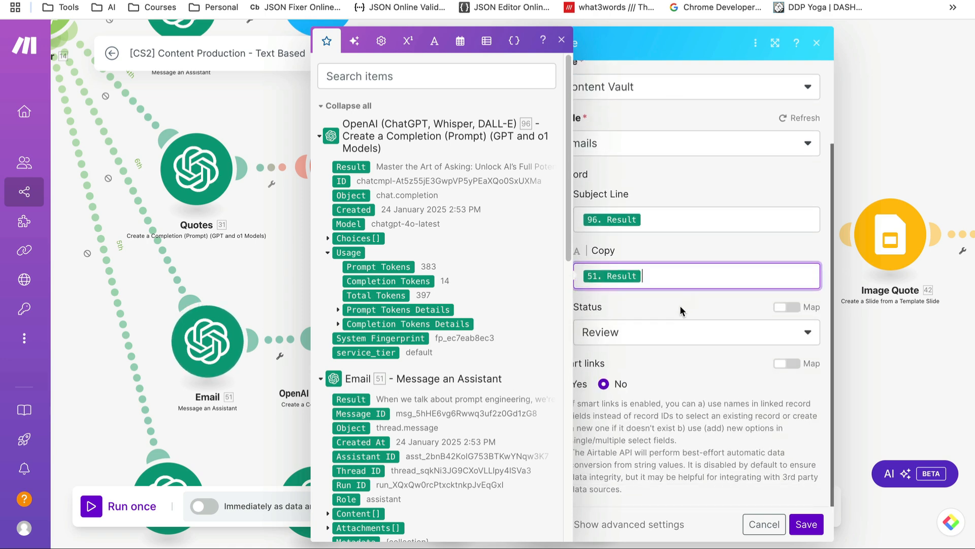
click(670, 340)
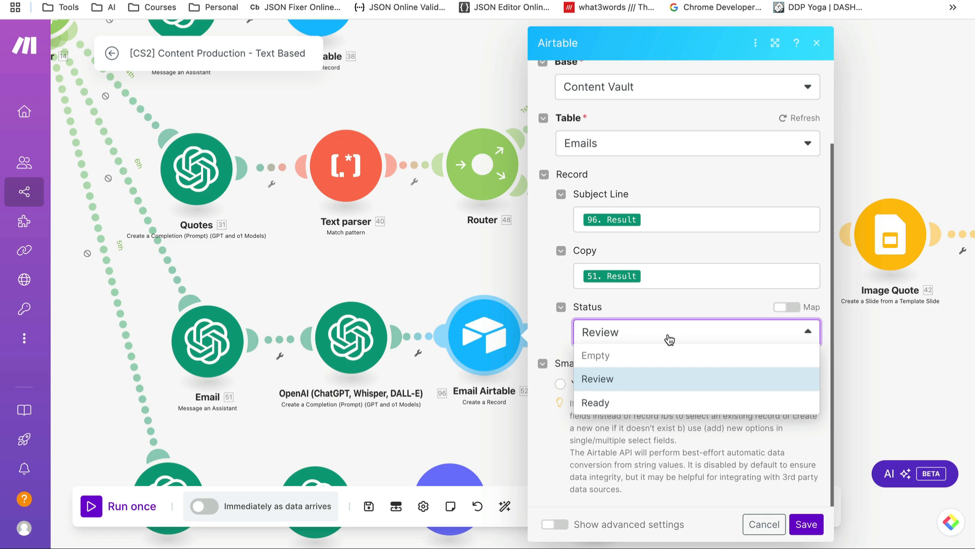
click(680, 303)
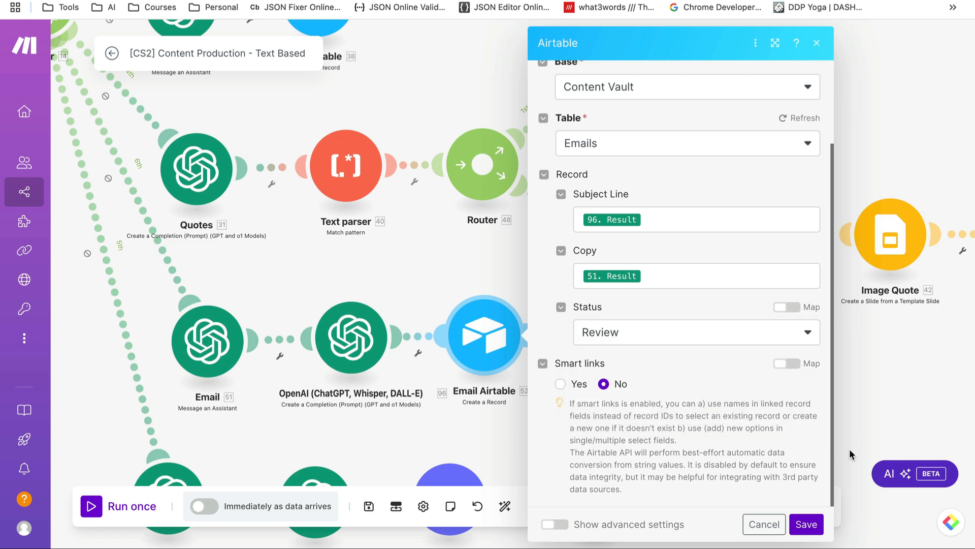
click(751, 530)
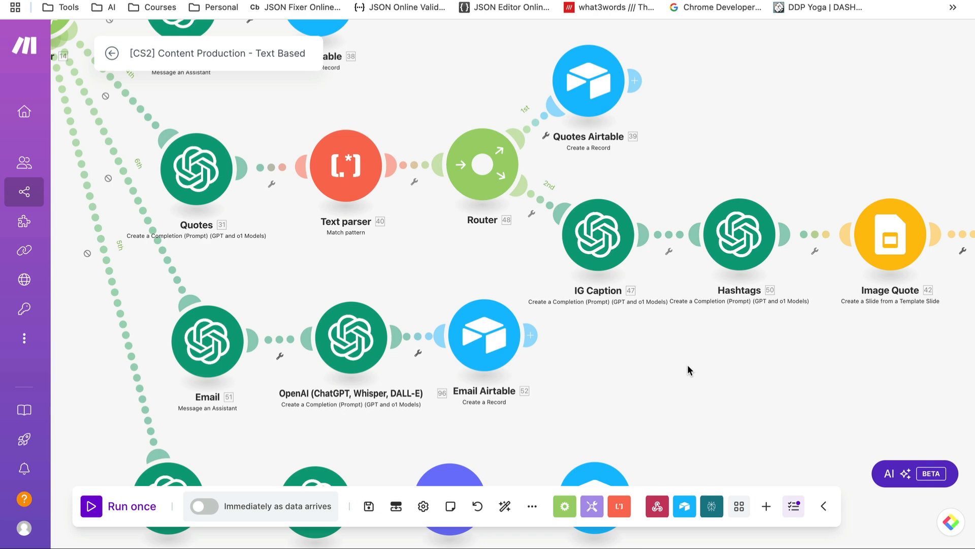
drag(691, 374, 695, 268)
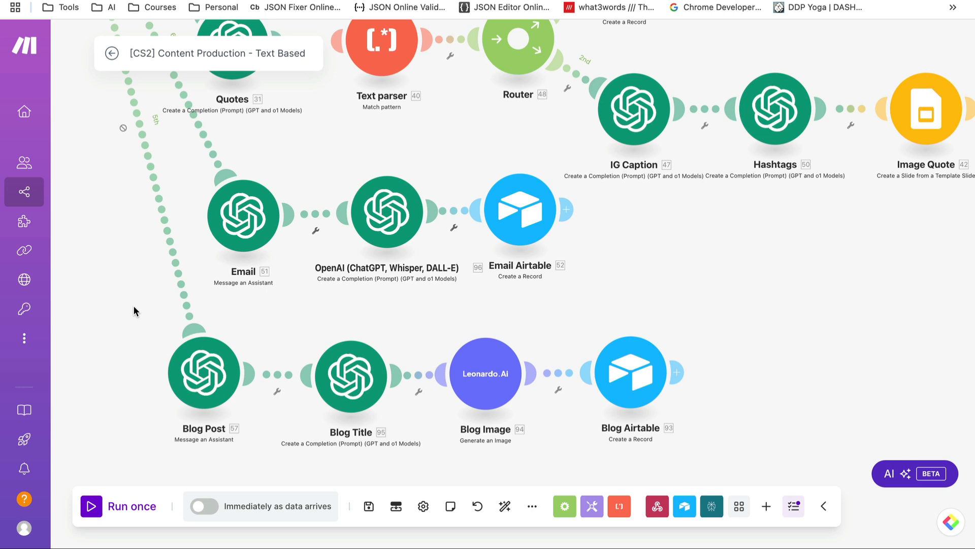
Keep the blog writing assistant and remove the 4. Topic mapping from the Blog Post prompt
click(192, 375)
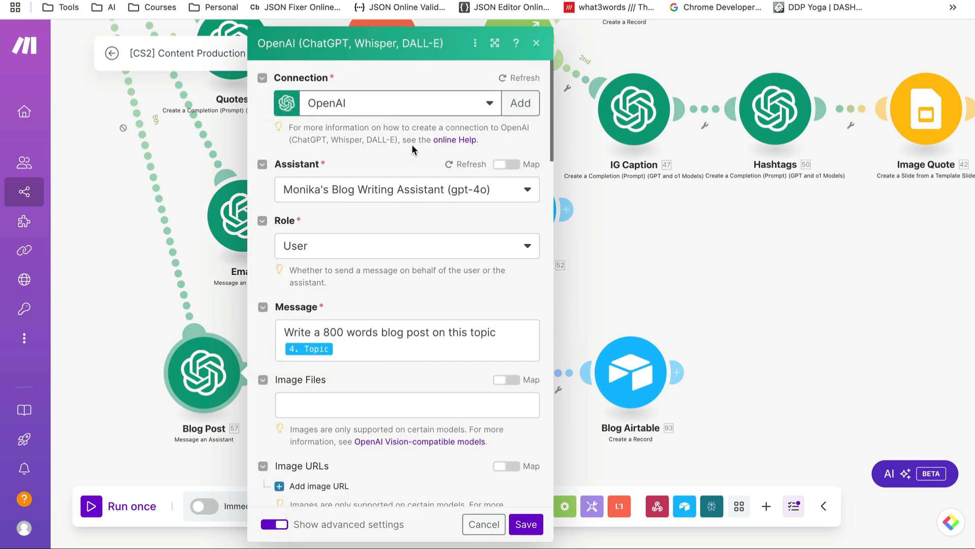
click(482, 192)
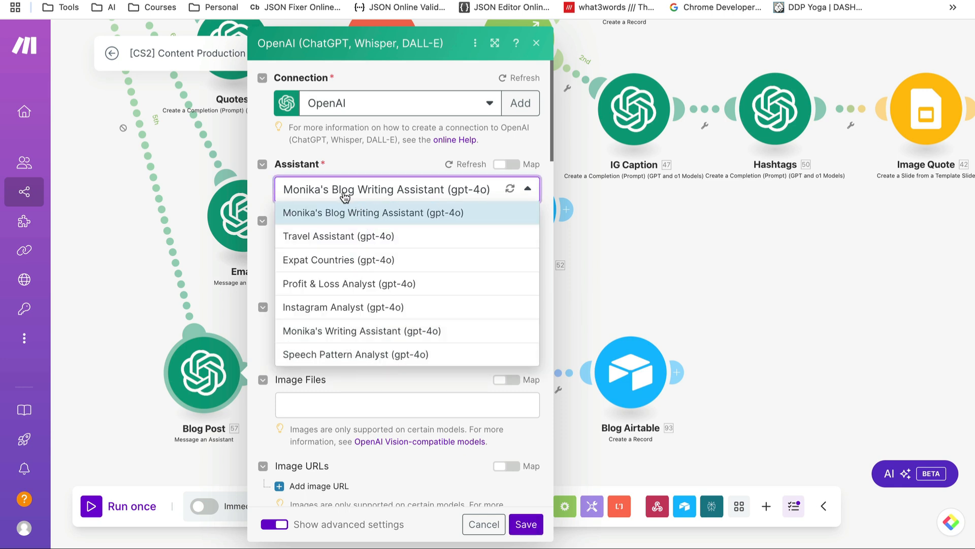
click(380, 154)
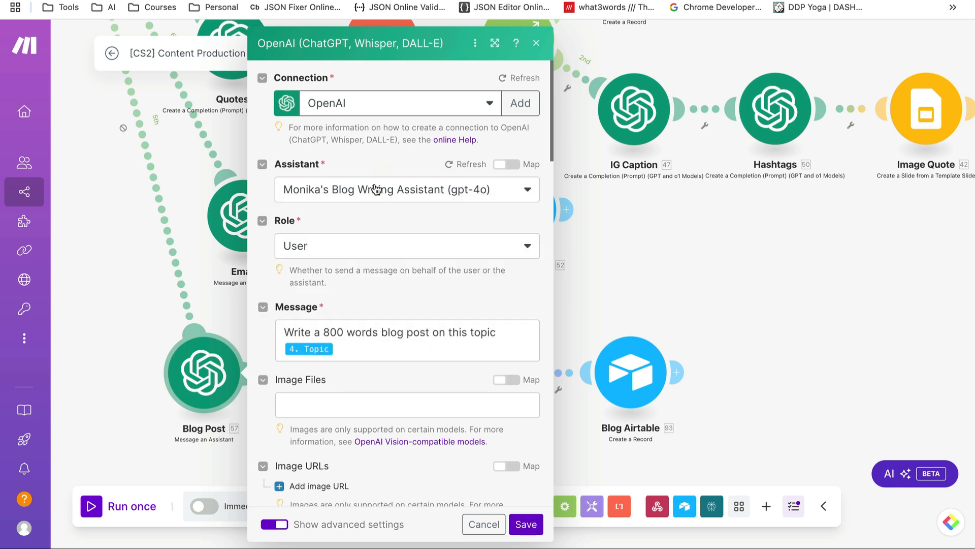
scroll(315, 310, down, 1)
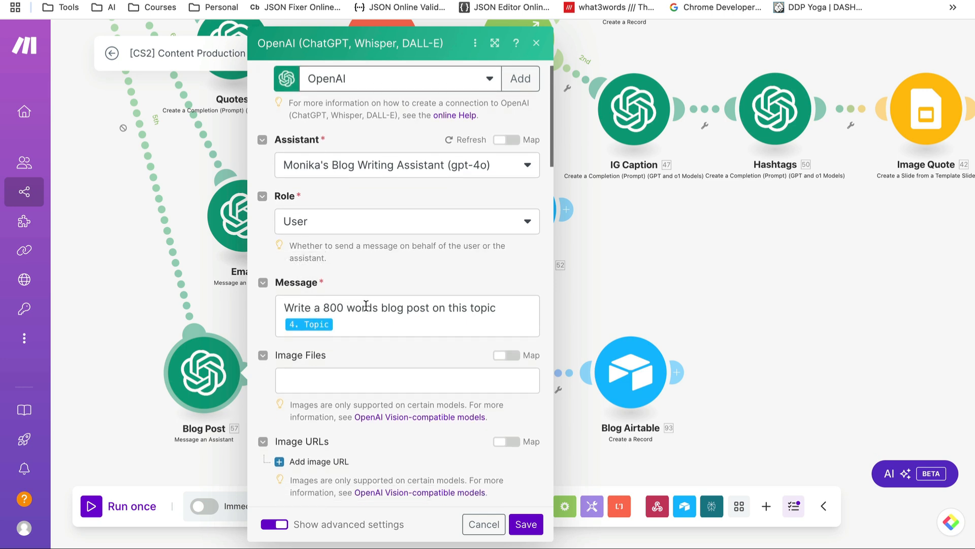
click(348, 324)
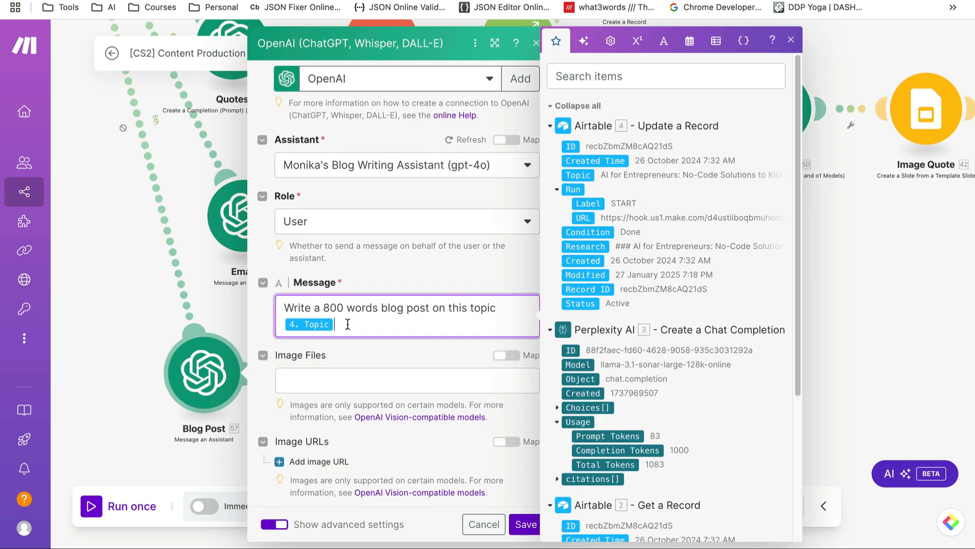
key(BackSpace)
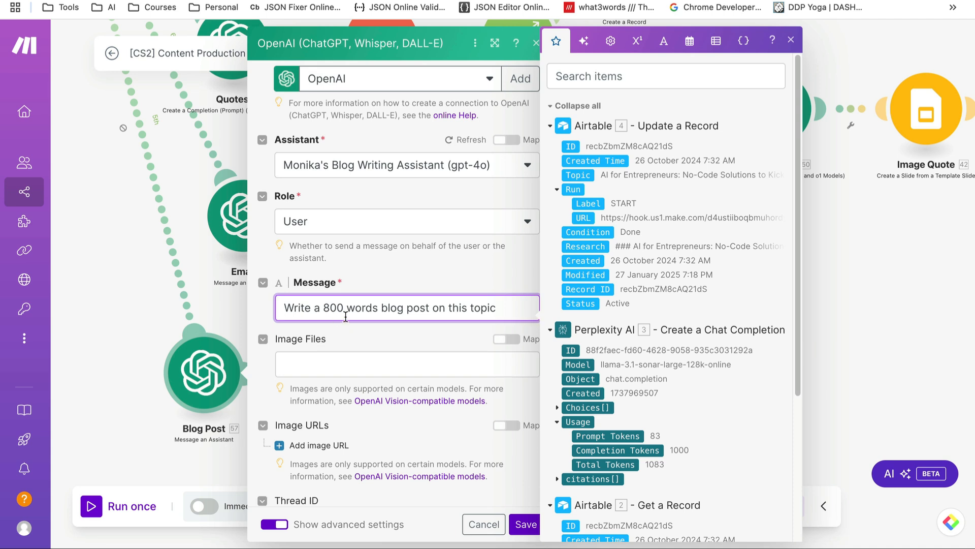
Reword the prompt to 'based on this research', append Perplexity's Message Content, and save
click(426, 310)
text(bas )
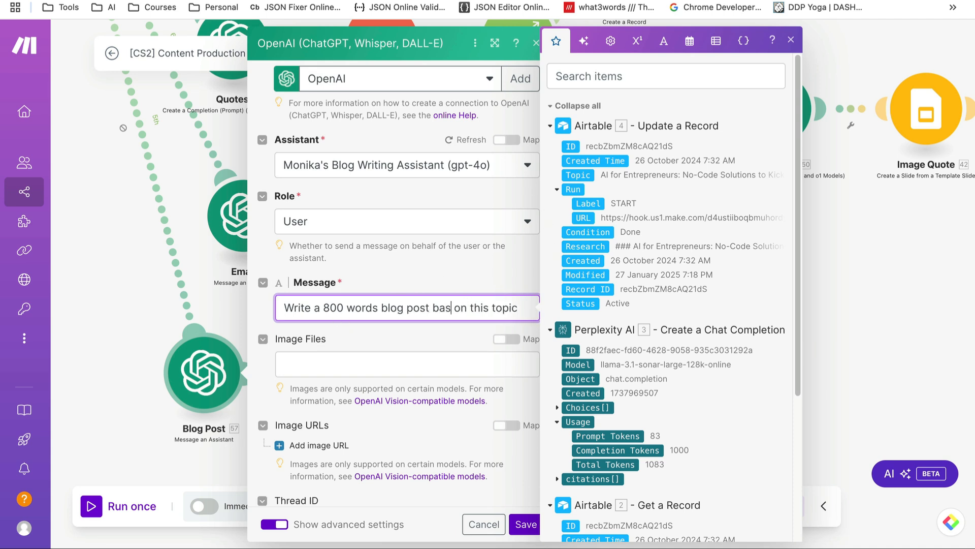
text(ed)
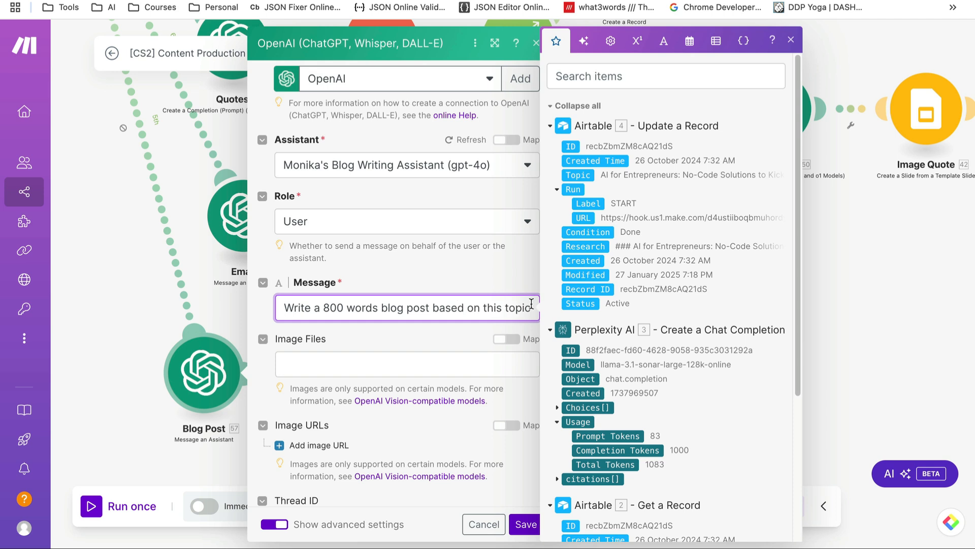
double_click(521, 307)
text(research)
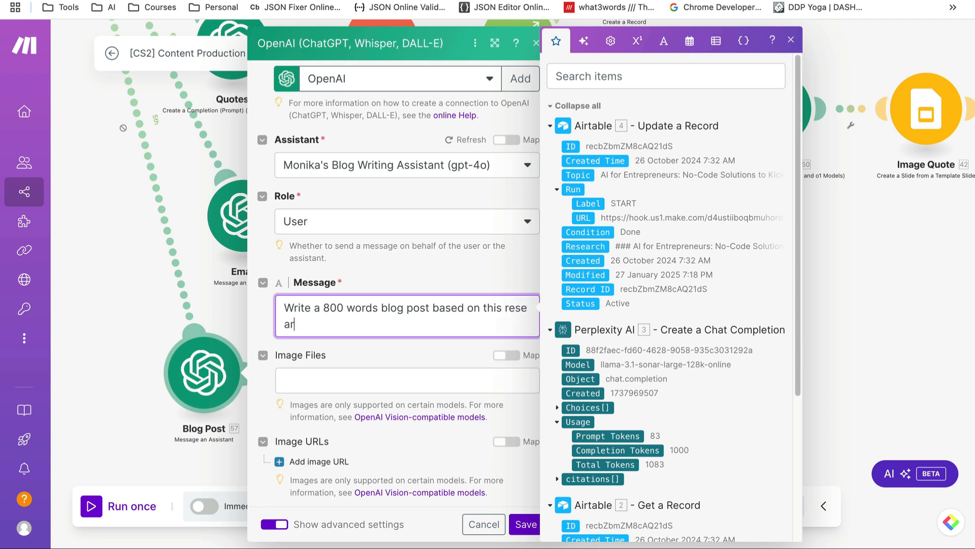
click(559, 409)
click(567, 450)
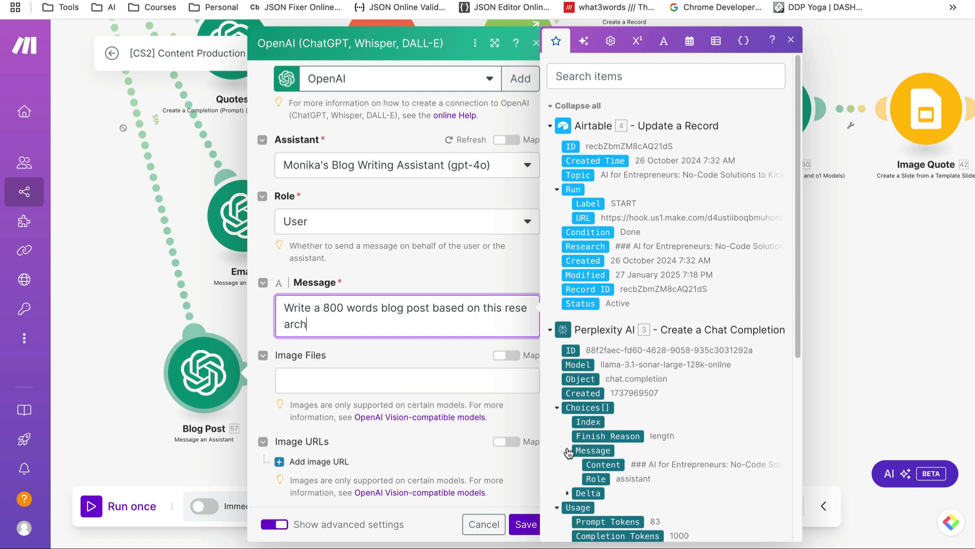
click(613, 465)
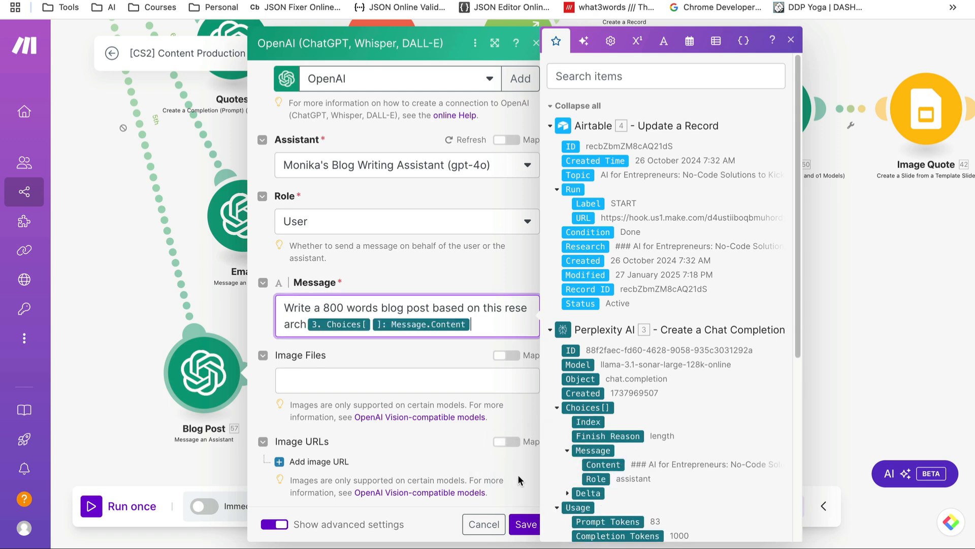
scroll(523, 508, down, 3)
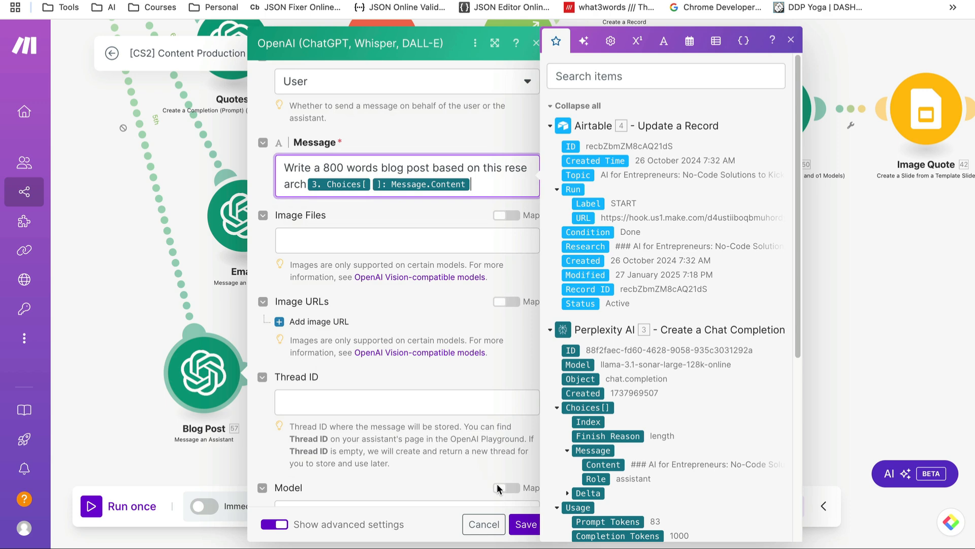
click(524, 521)
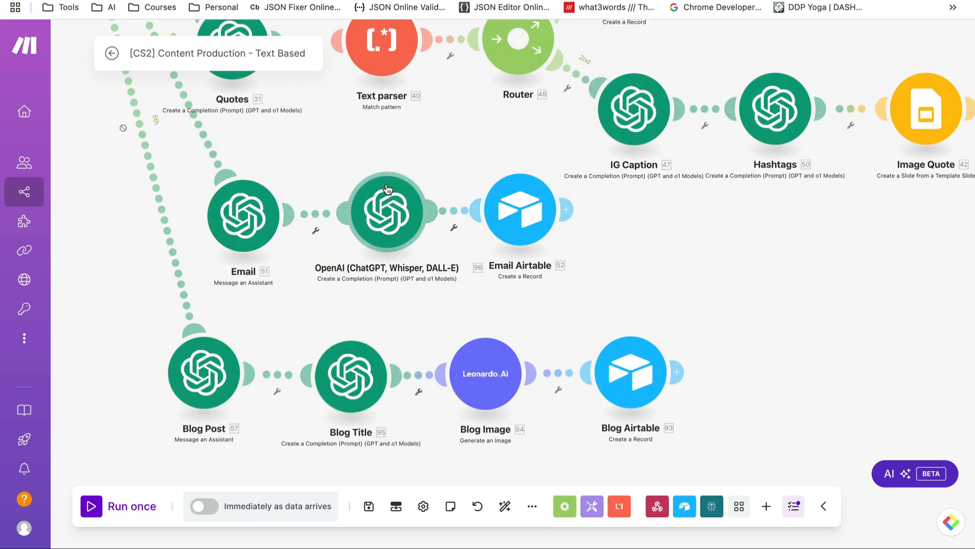
click(337, 395)
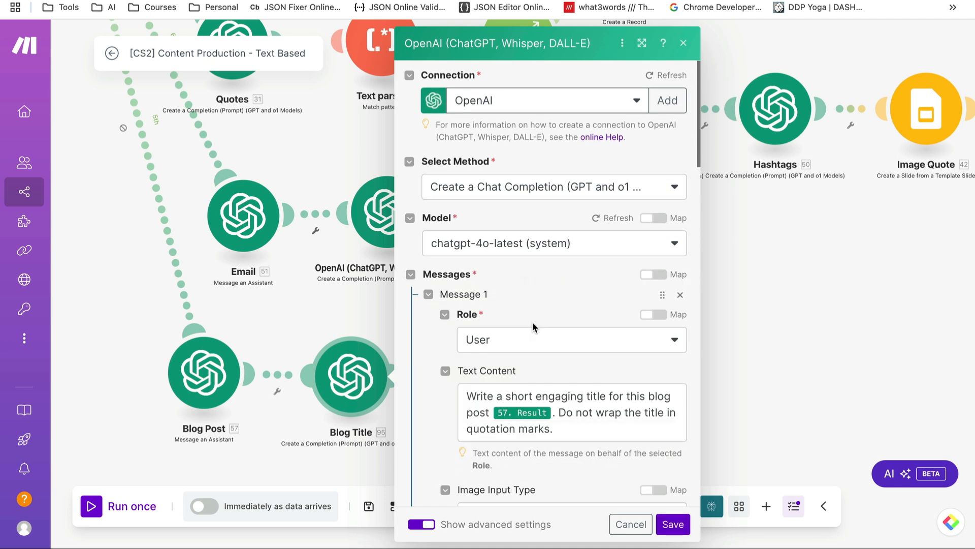
scroll(508, 341, down, 1)
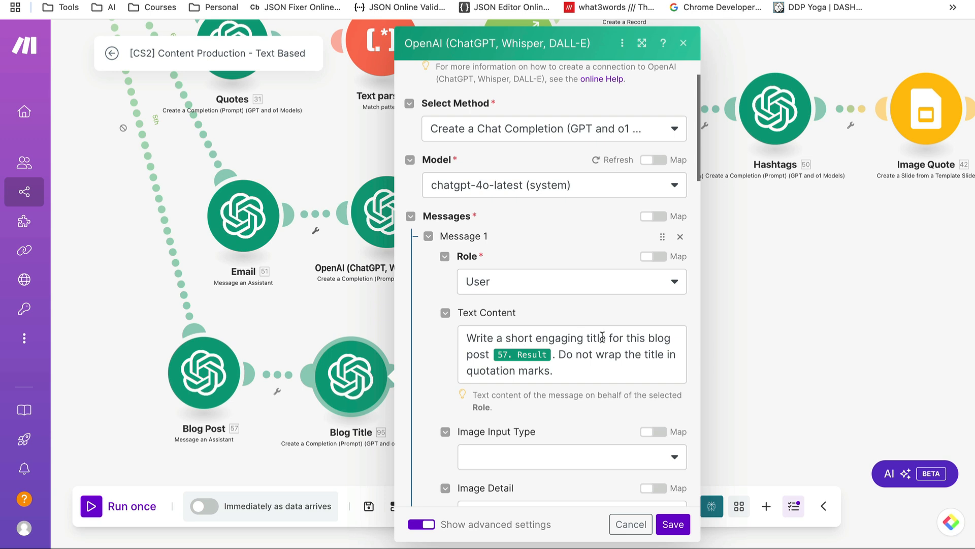
click(556, 353)
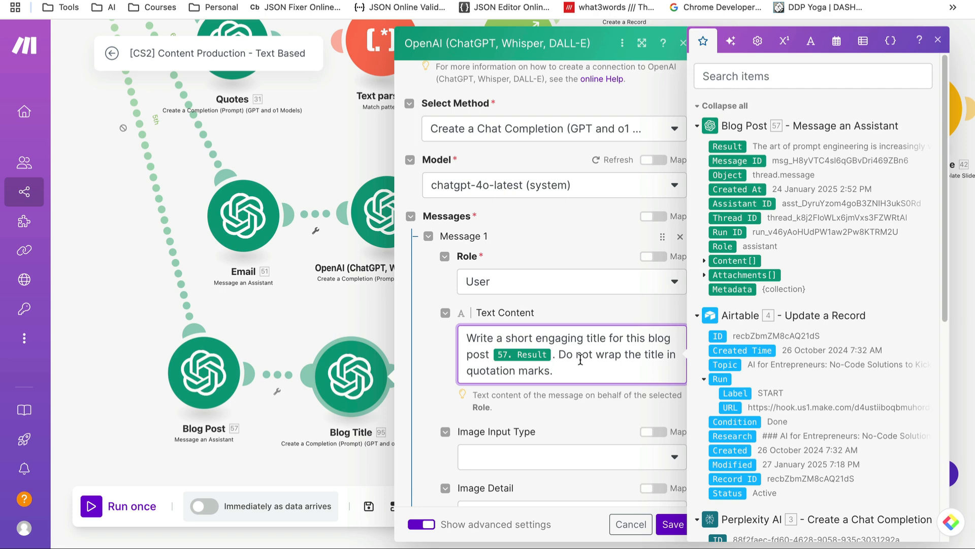
click(631, 524)
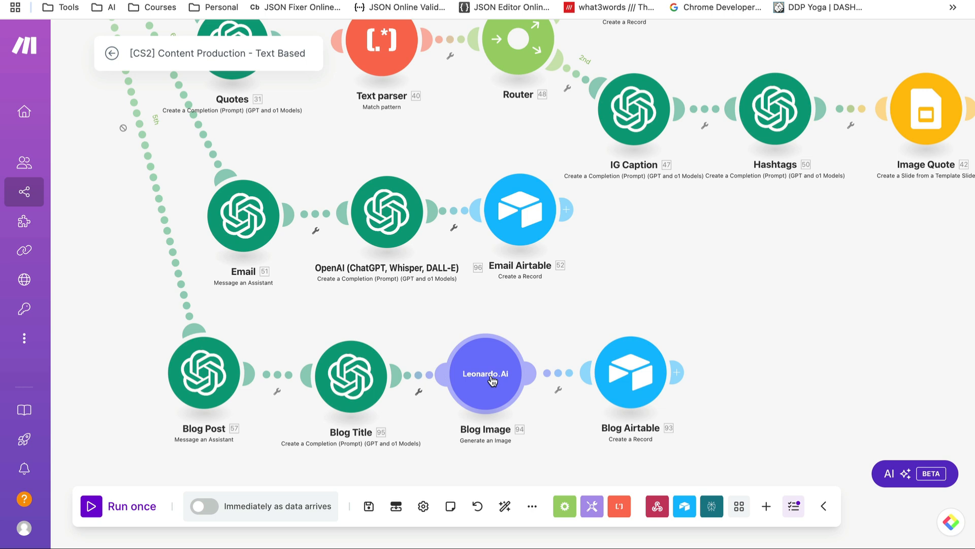
Navigate the canvas to the blog branch and open the Blog Image Leonardo.Ai module
scroll(507, 328, up, 3)
scroll(511, 333, down, 10)
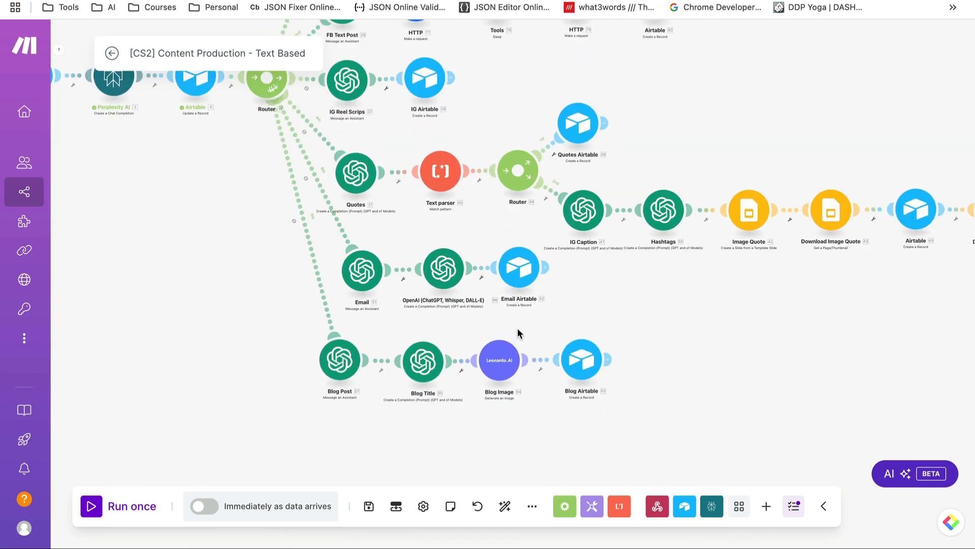
drag(743, 66, 723, 273)
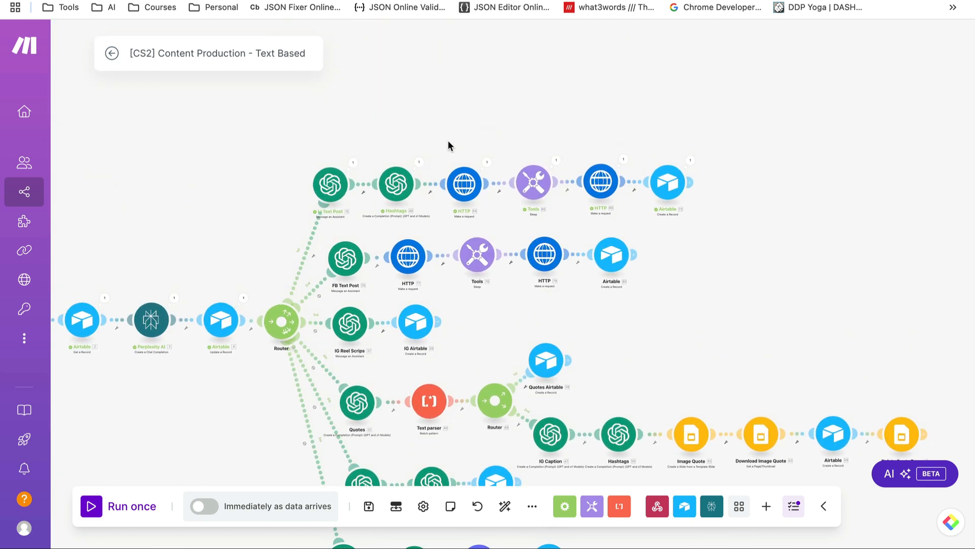
drag(448, 146, 614, 207)
scroll(685, 338, down, 4)
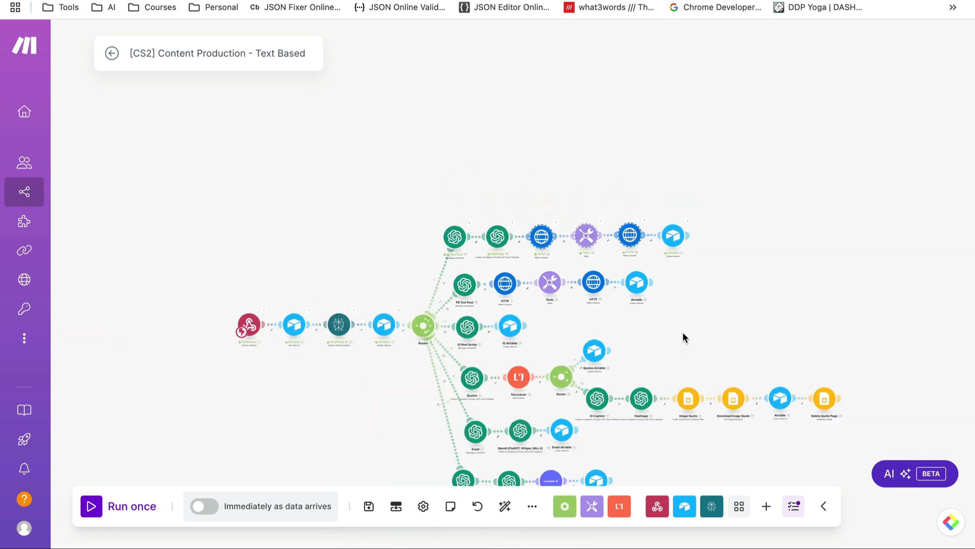
scroll(707, 303, up, 4)
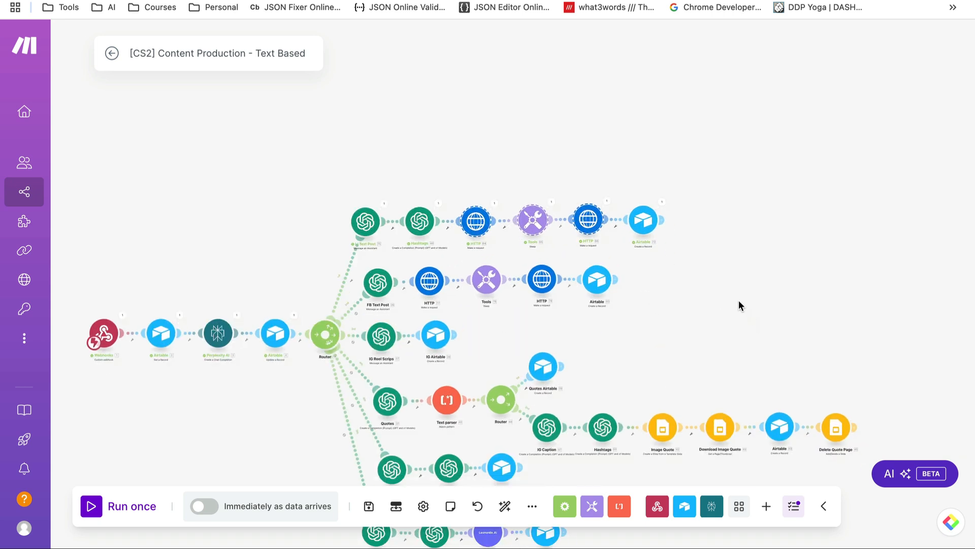
drag(739, 300, 681, 86)
scroll(588, 344, up, 4)
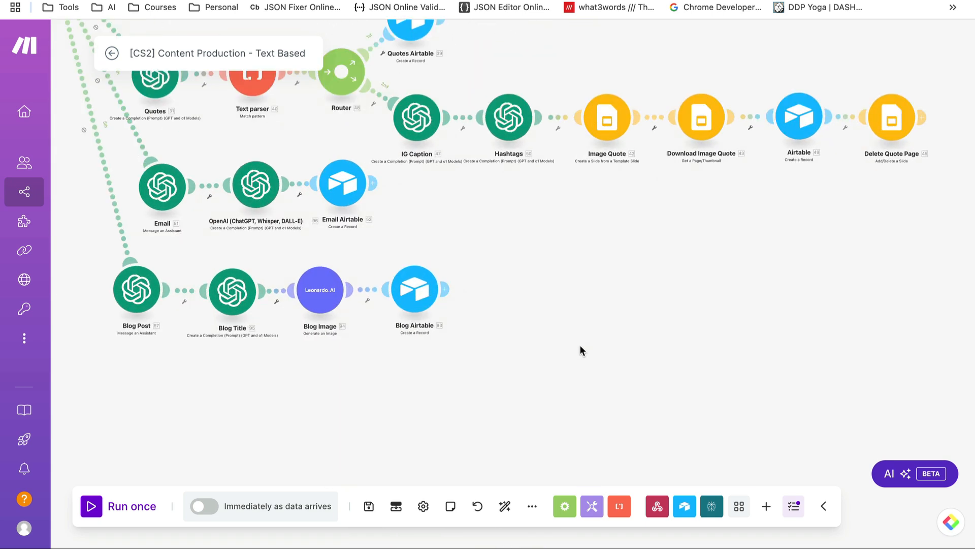
drag(392, 391, 502, 439)
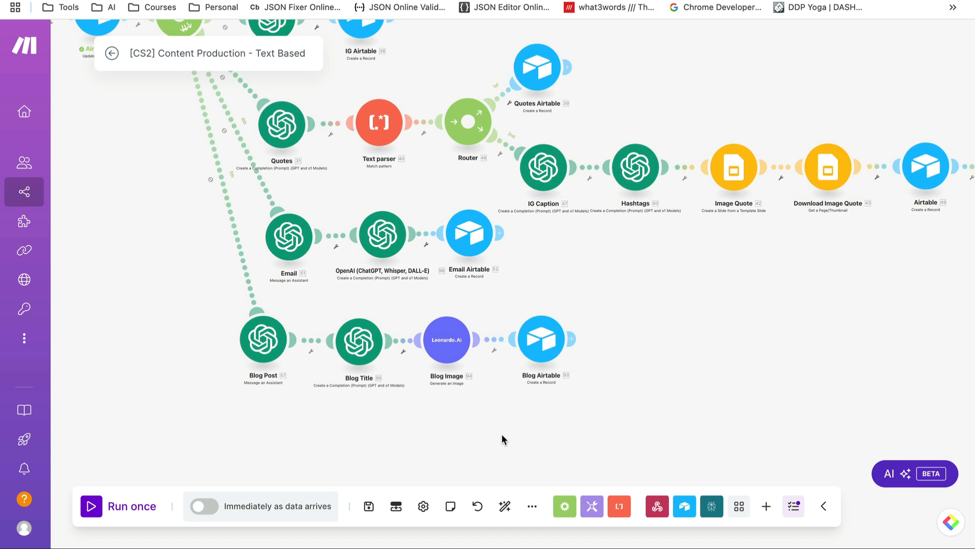
click(453, 349)
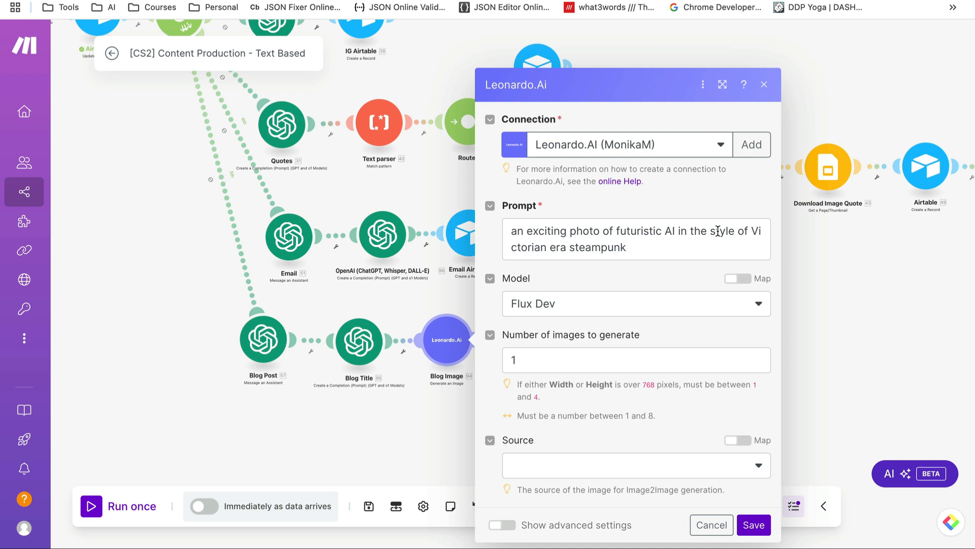
Keep Flux Dev as the Leonardo.Ai model and cancel the Blog Image dialog, leaving the prompt unchanged
click(606, 307)
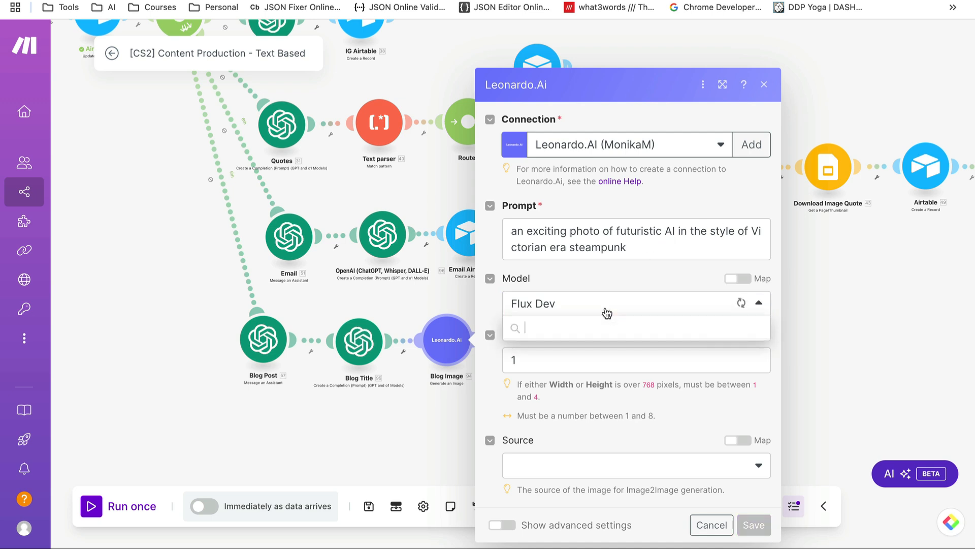
click(582, 273)
drag(630, 250, 518, 243)
click(596, 276)
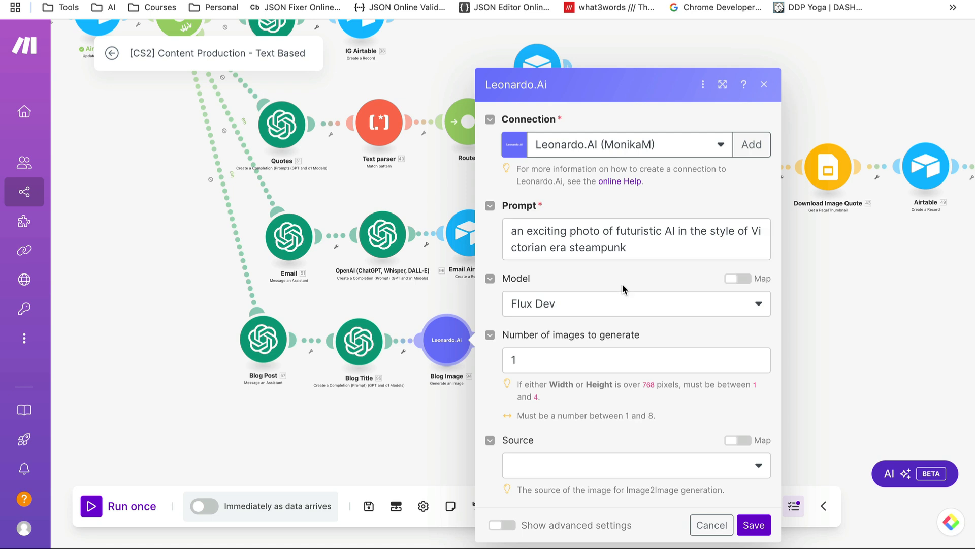
click(712, 527)
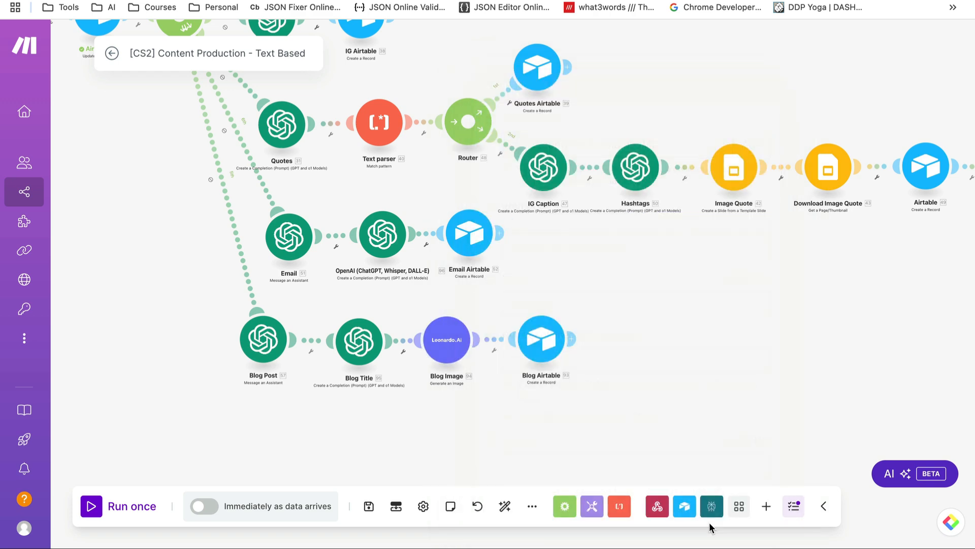
click(551, 346)
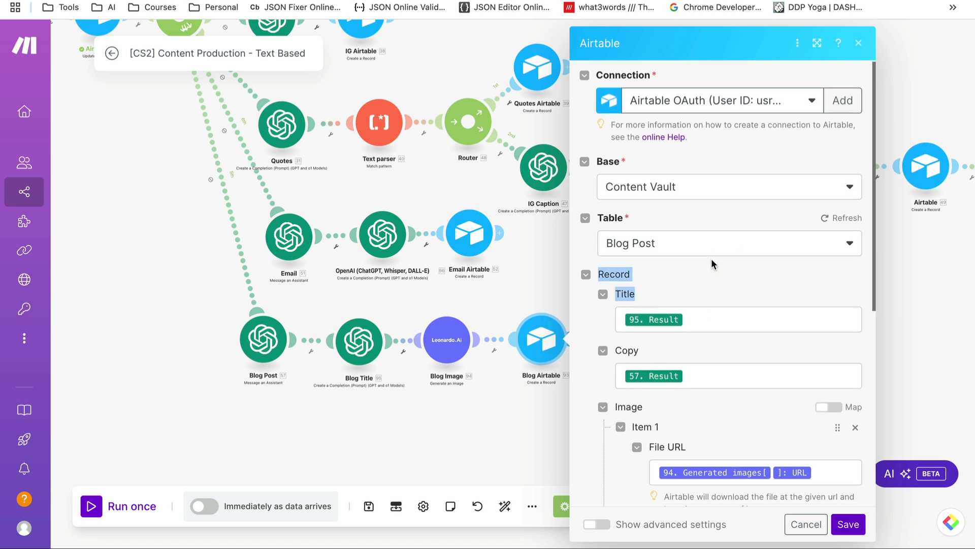
click(706, 319)
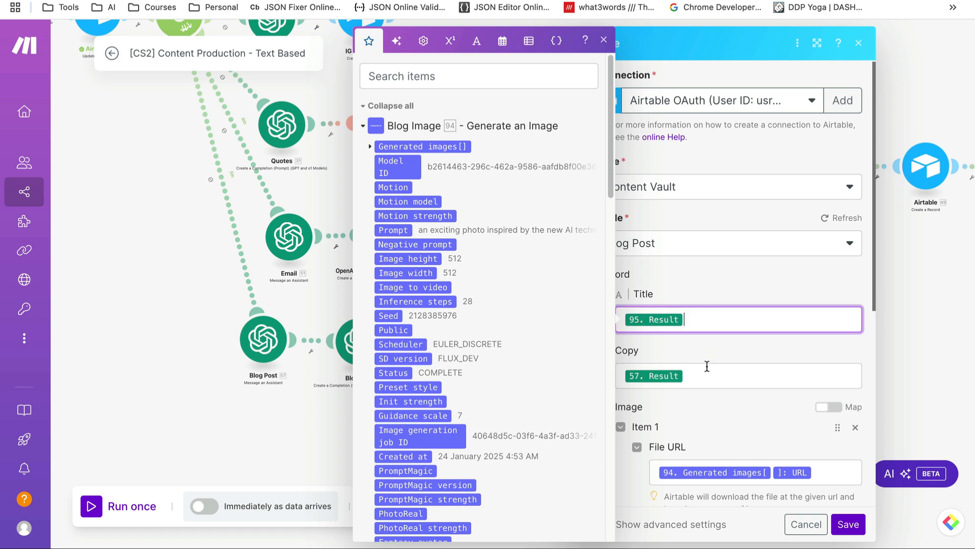
scroll(500, 303, down, 8)
scroll(498, 299, down, 2)
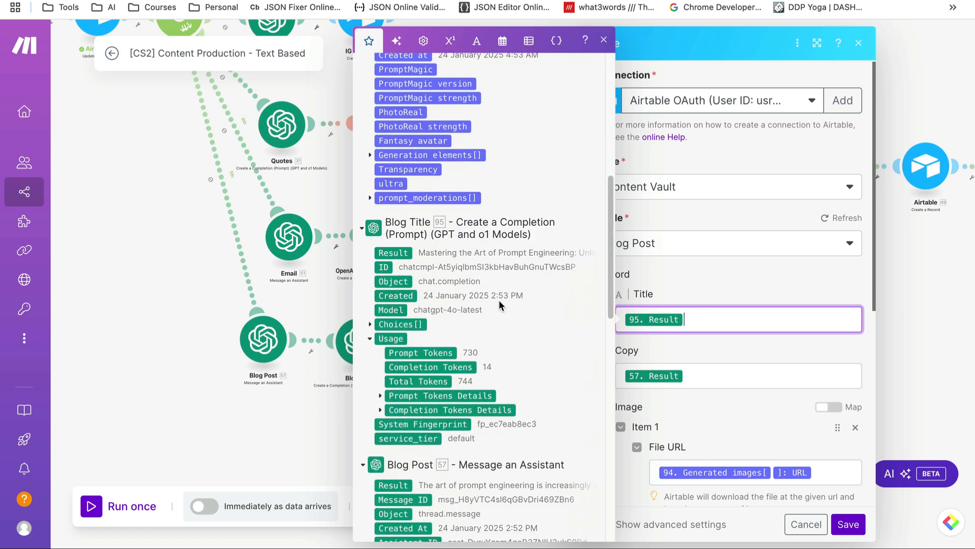
scroll(409, 297, down, 1)
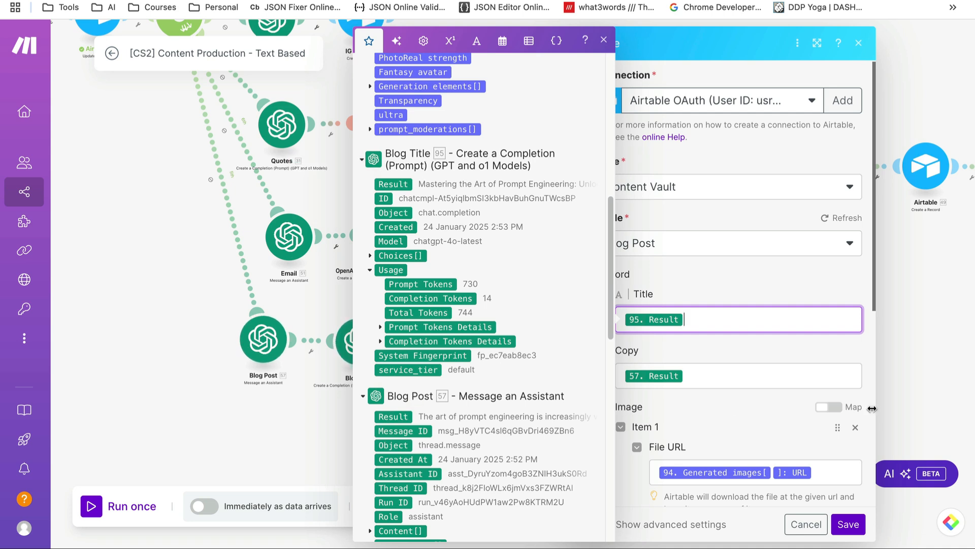
click(768, 371)
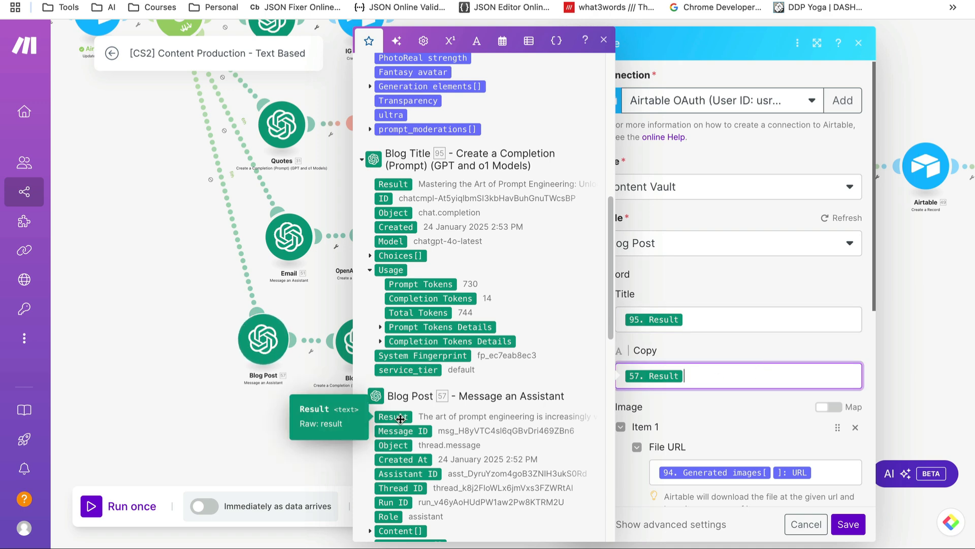
click(812, 473)
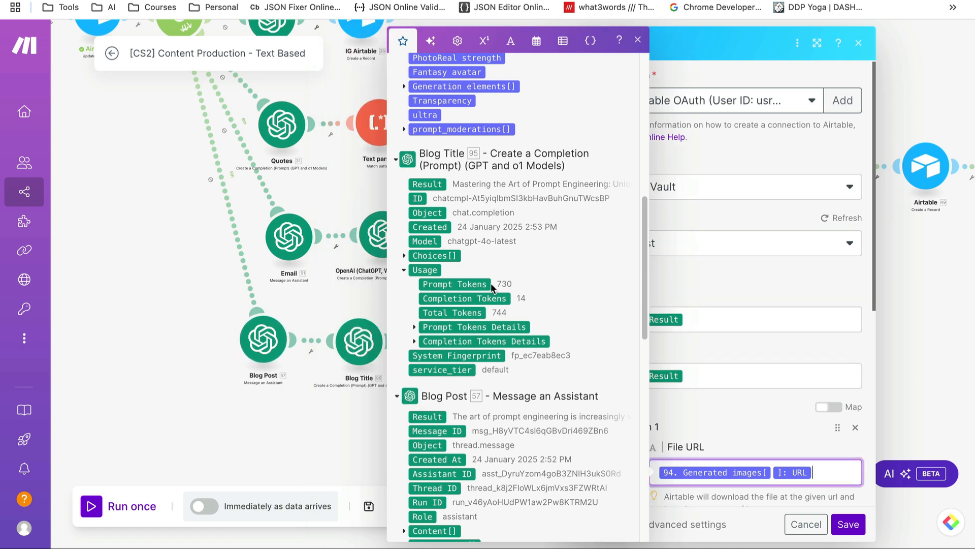
scroll(491, 288, up, 8)
scroll(491, 288, up, 2)
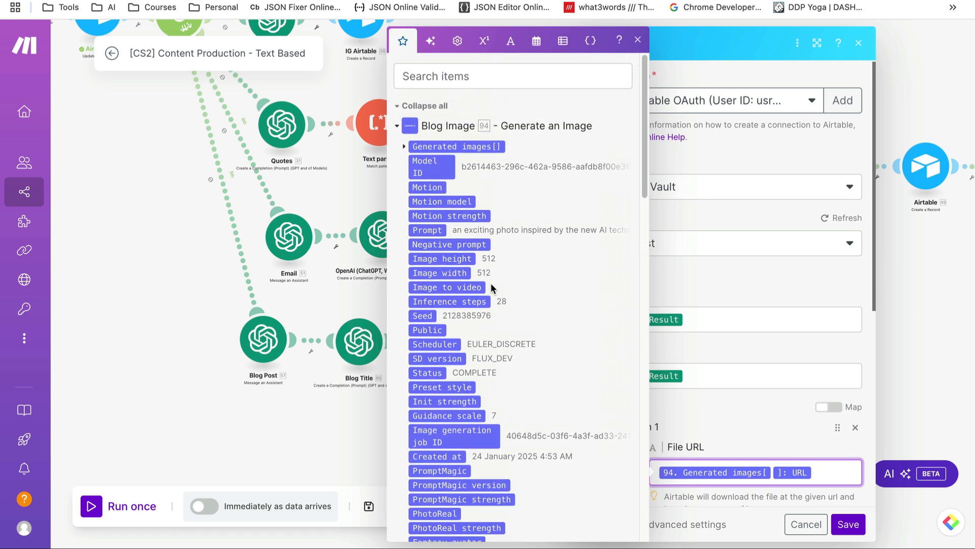
scroll(491, 287, down, 6)
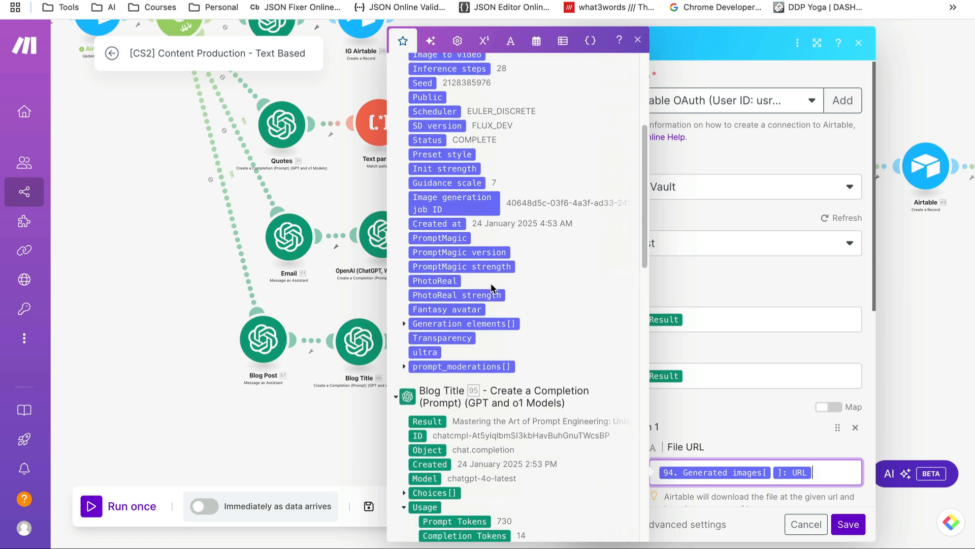
scroll(491, 288, up, 4)
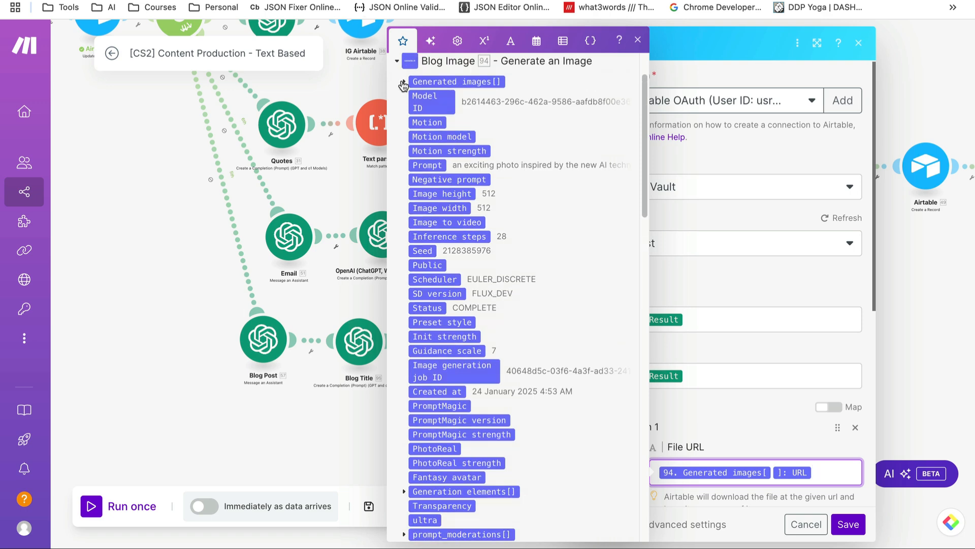
click(405, 84)
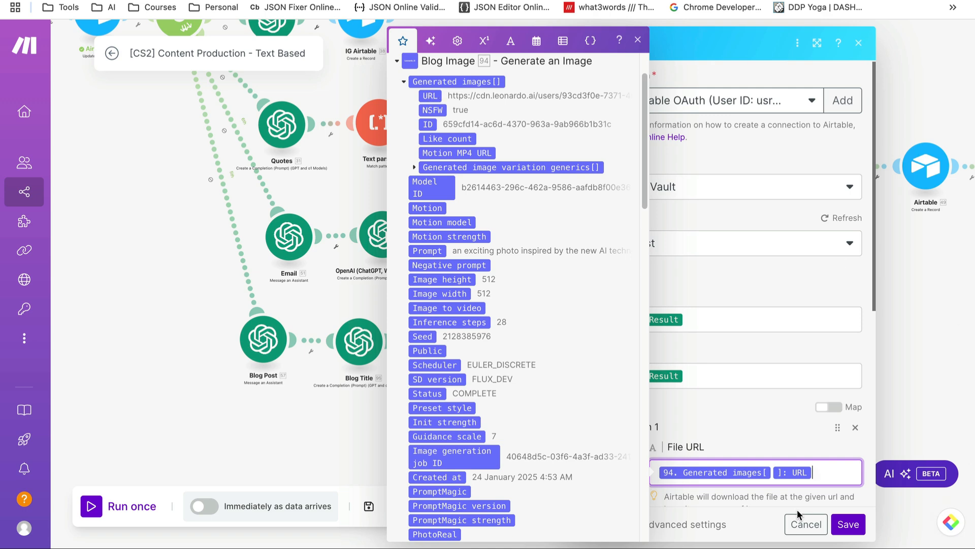
click(808, 524)
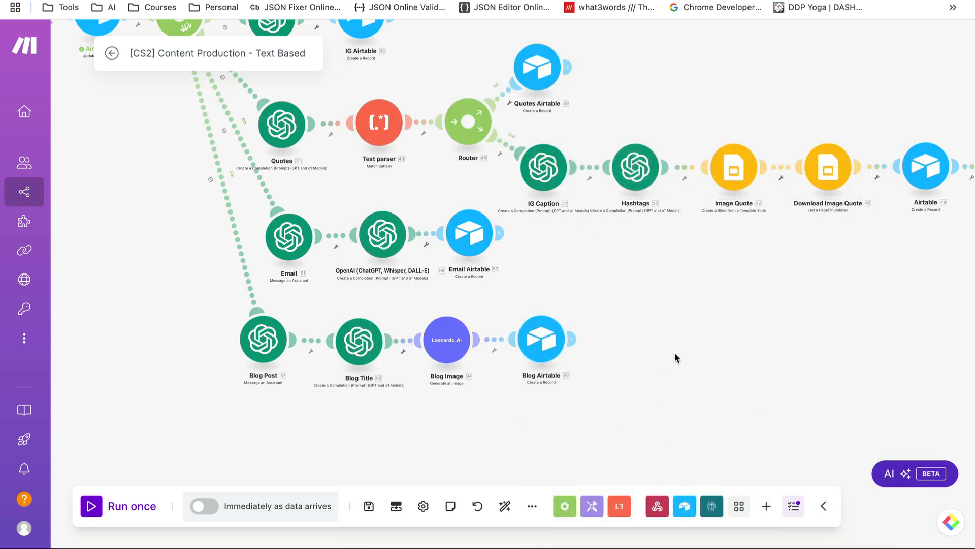
Re-enable the Email and Quotes routes leaving the Router
scroll(675, 353, down, 5)
scroll(690, 322, up, 5)
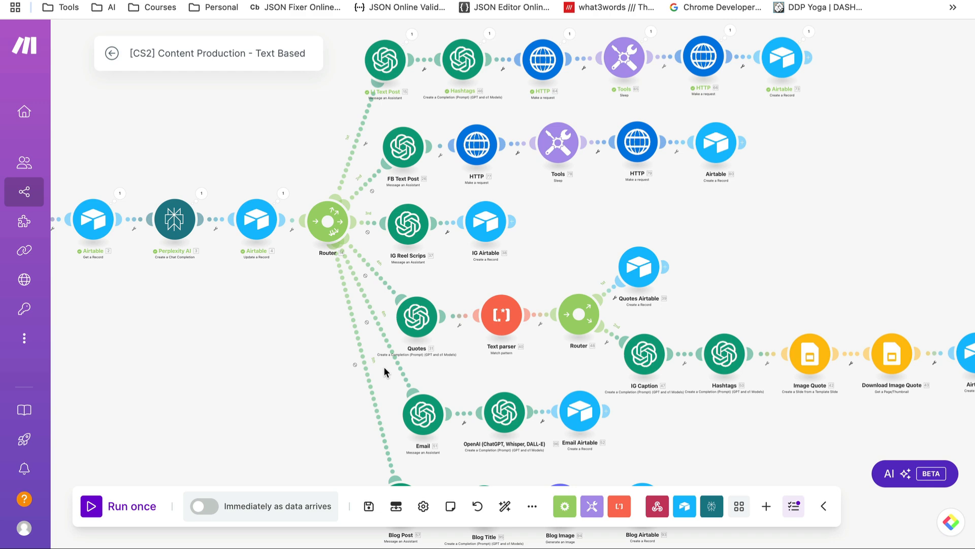
click(366, 358)
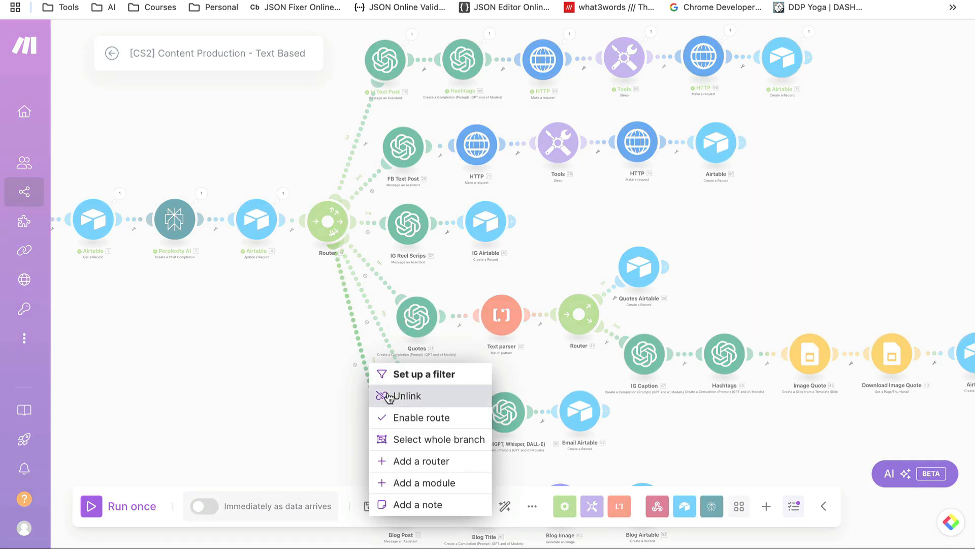
click(398, 419)
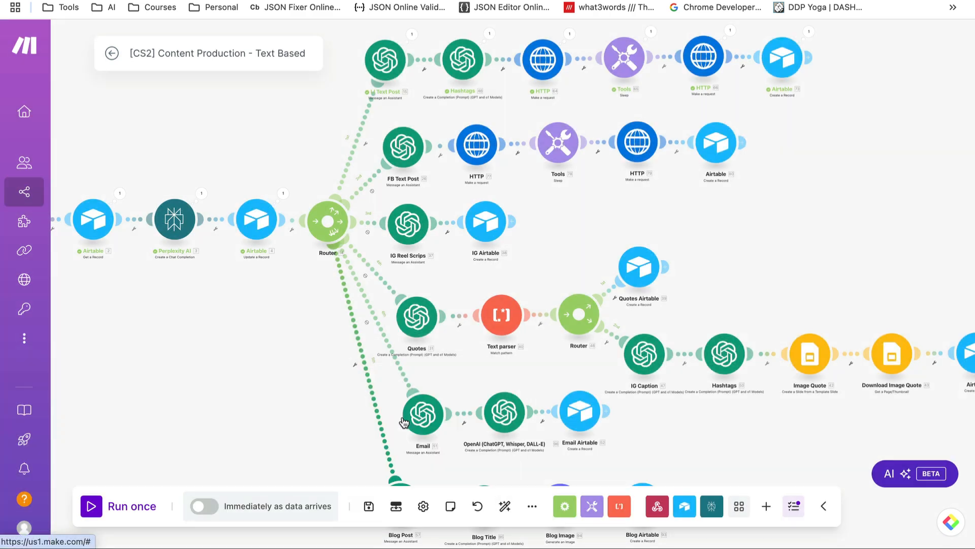
click(374, 320)
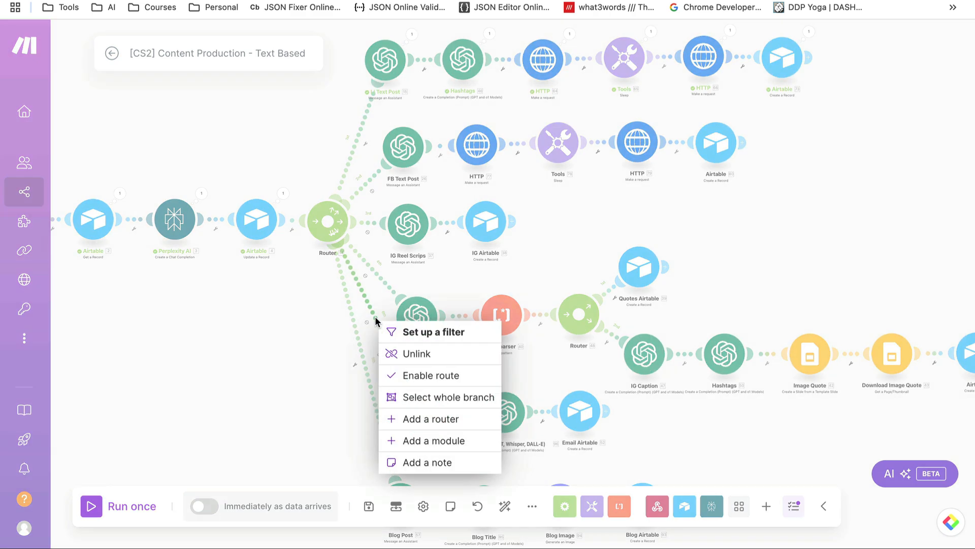
click(414, 379)
Re-enable the IG Reel Scrips, FB Text Post and neighbouring routes; the top Text Post route is already enabled
click(371, 266)
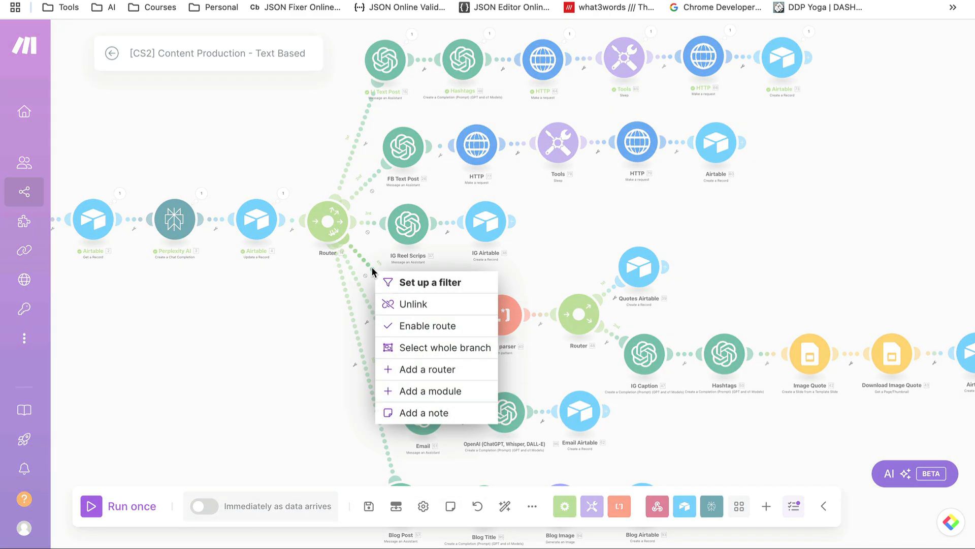
click(412, 326)
click(362, 219)
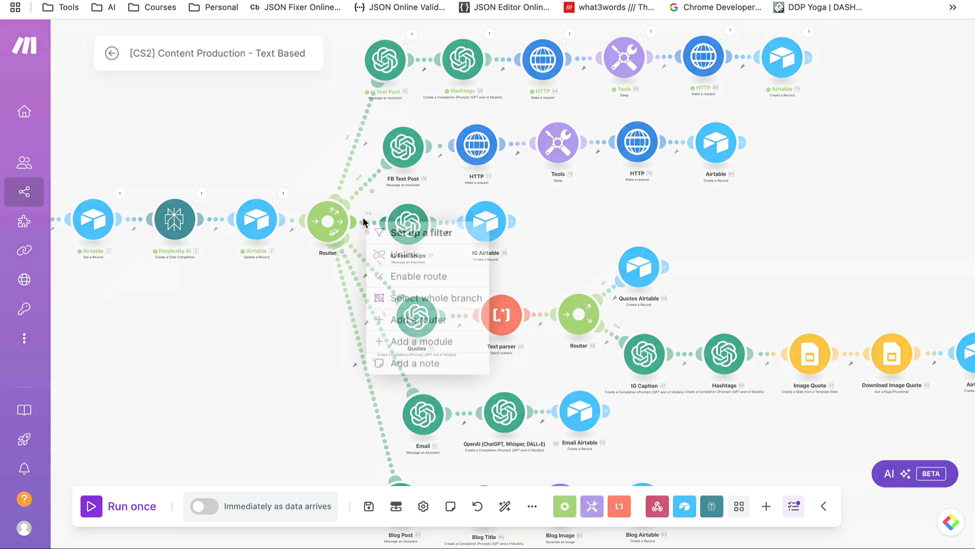
click(398, 276)
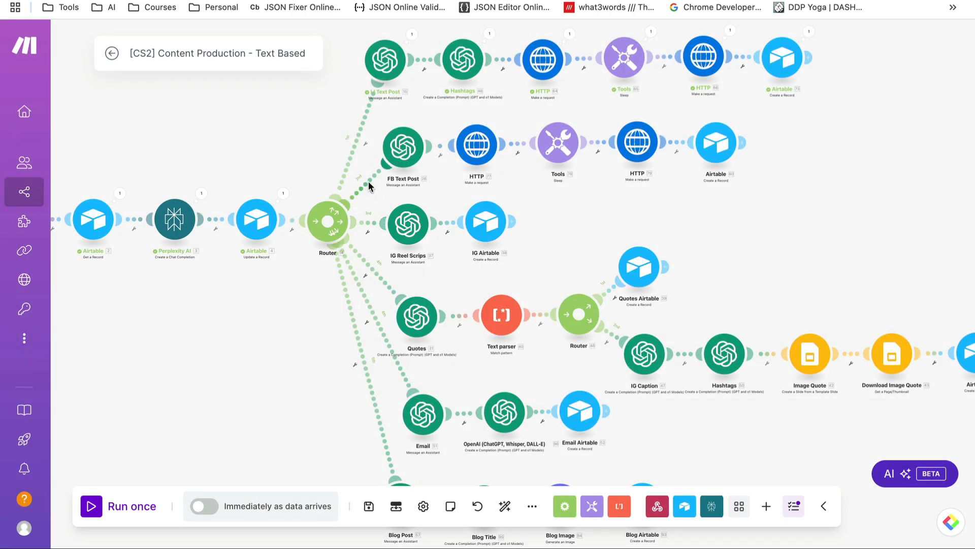
click(375, 194)
click(402, 240)
click(359, 142)
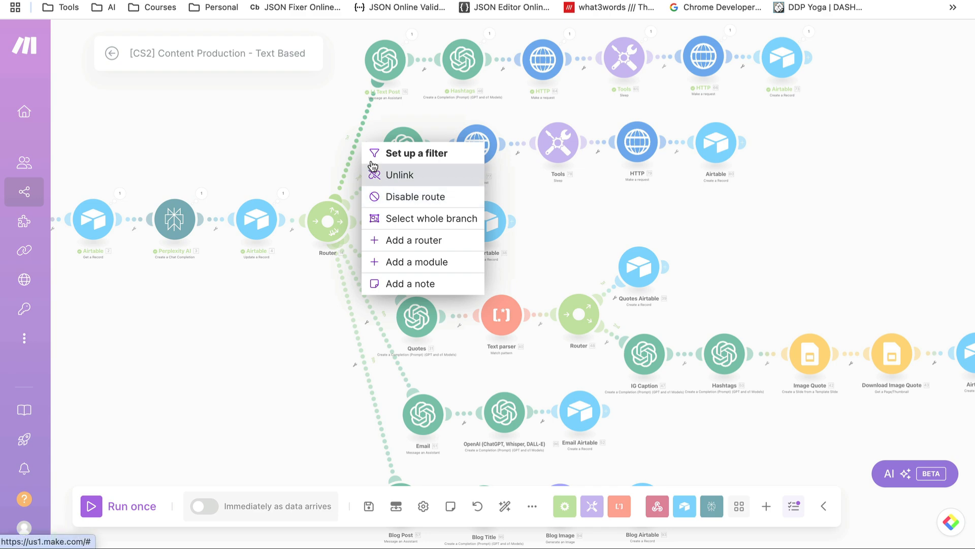
click(322, 137)
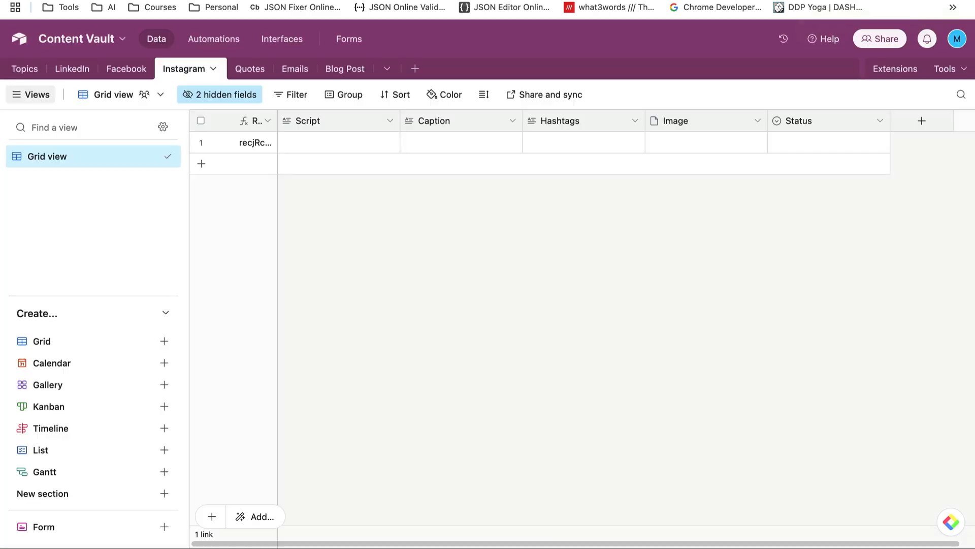
Browse the Facebook, LinkedIn, Instagram, Quotes and Emails tables, ending on the Topics table
click(130, 70)
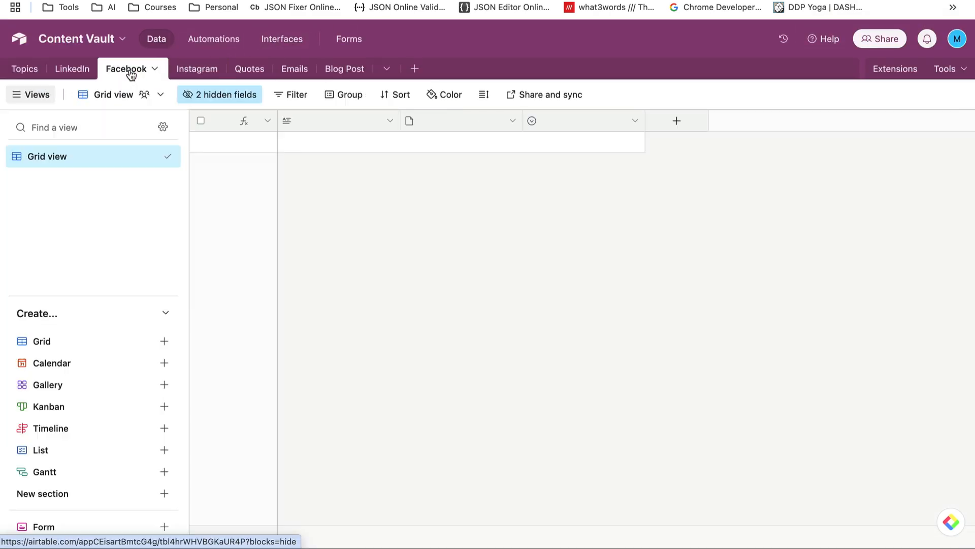
click(82, 72)
click(196, 69)
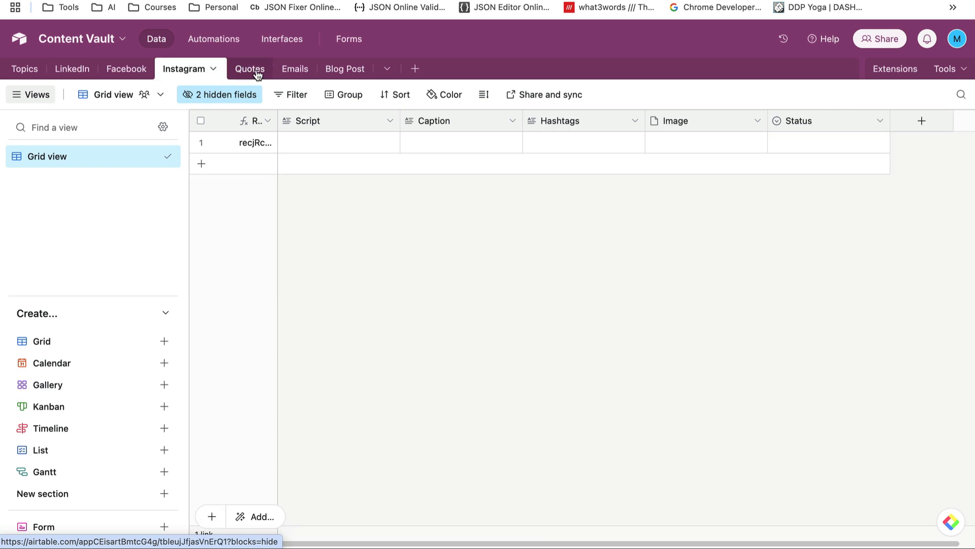
click(253, 71)
click(294, 70)
click(24, 70)
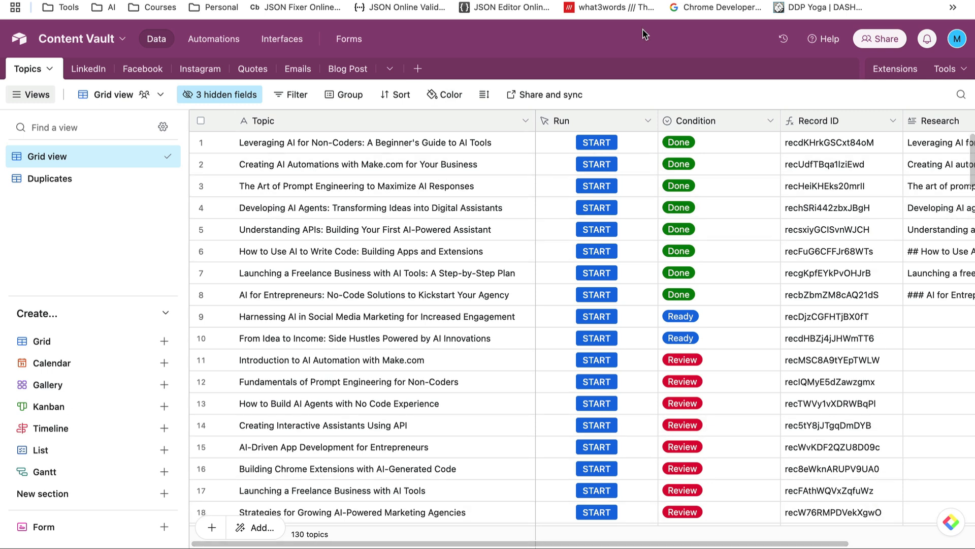
Run the Make scenario once so it waits for a trigger
click(534, 1)
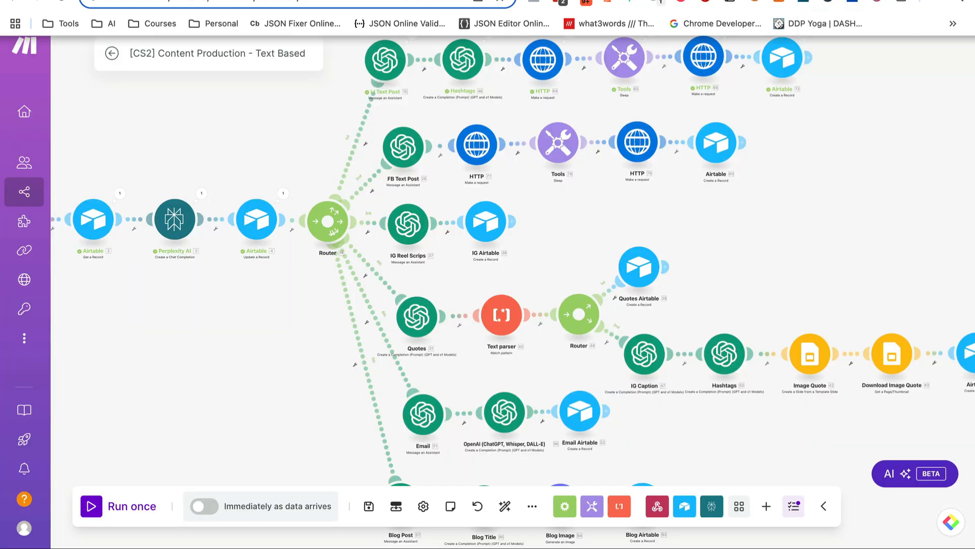
scroll(535, 175, down, 5)
scroll(535, 176, up, 3)
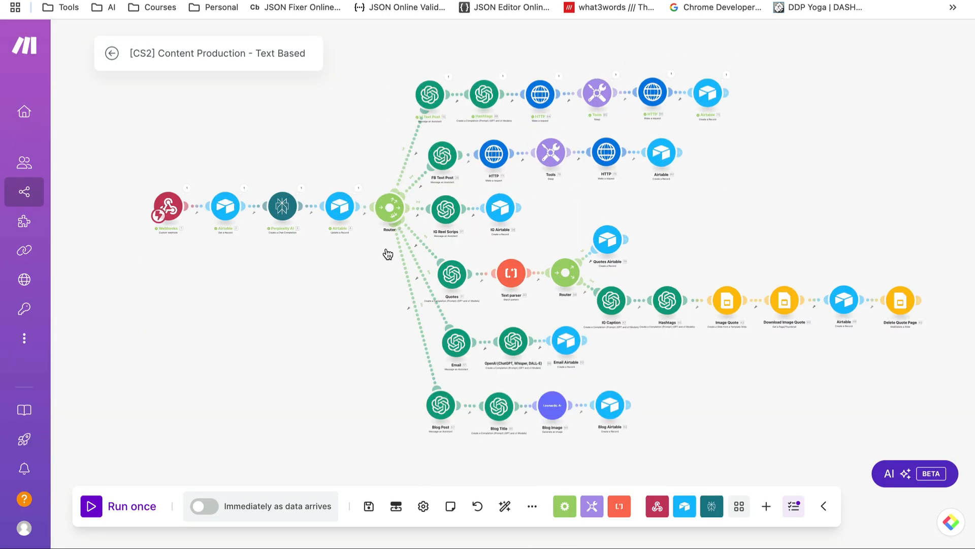
mouse_move(268, 293)
mouse_down()
mouse_move(282, 291)
mouse_move(260, 296)
mouse_up()
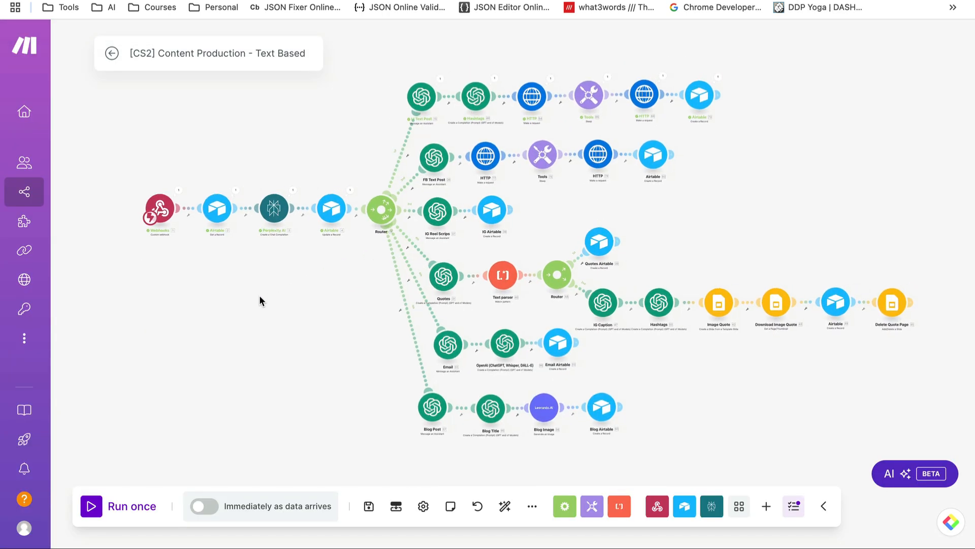
click(91, 511)
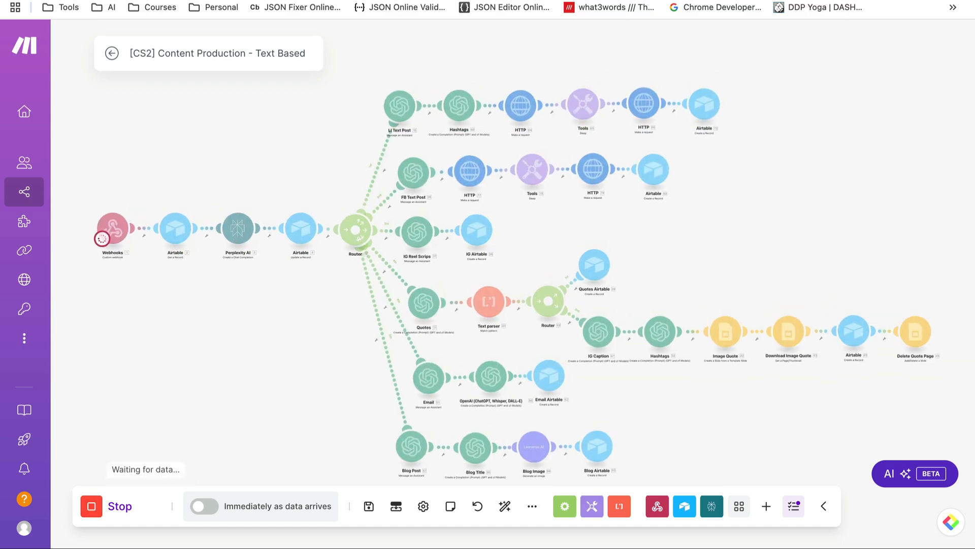
Trigger it with START on the Harnessing AI in Social Media Marketing topic in Airtable, then return to Make
click(838, 1)
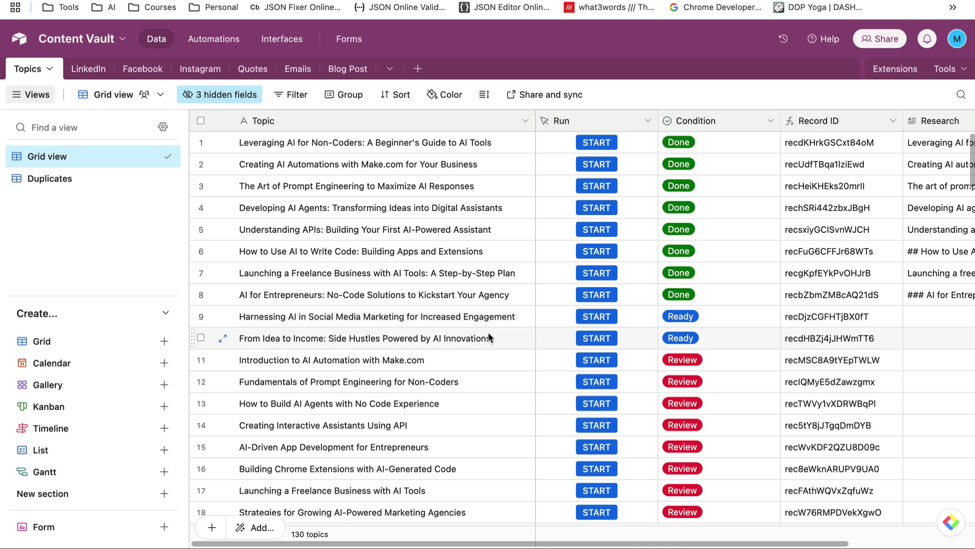
click(604, 318)
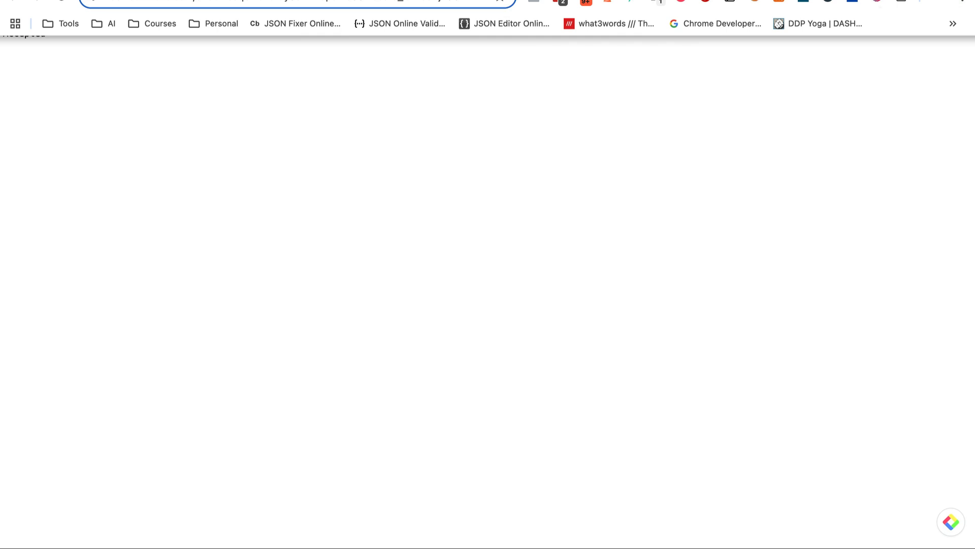
click(958, 0)
click(762, 0)
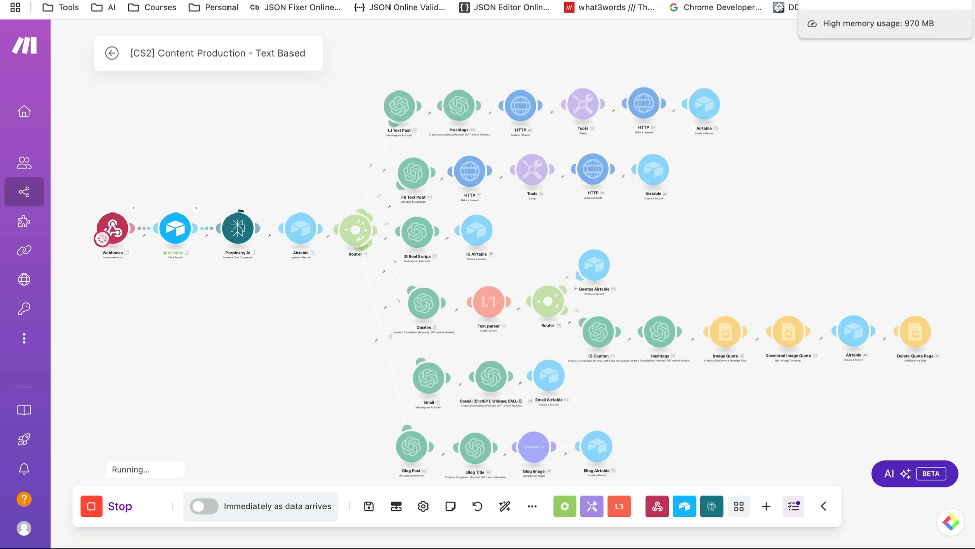
Delete both old records from the Airtable LinkedIn table
click(844, 1)
click(103, 76)
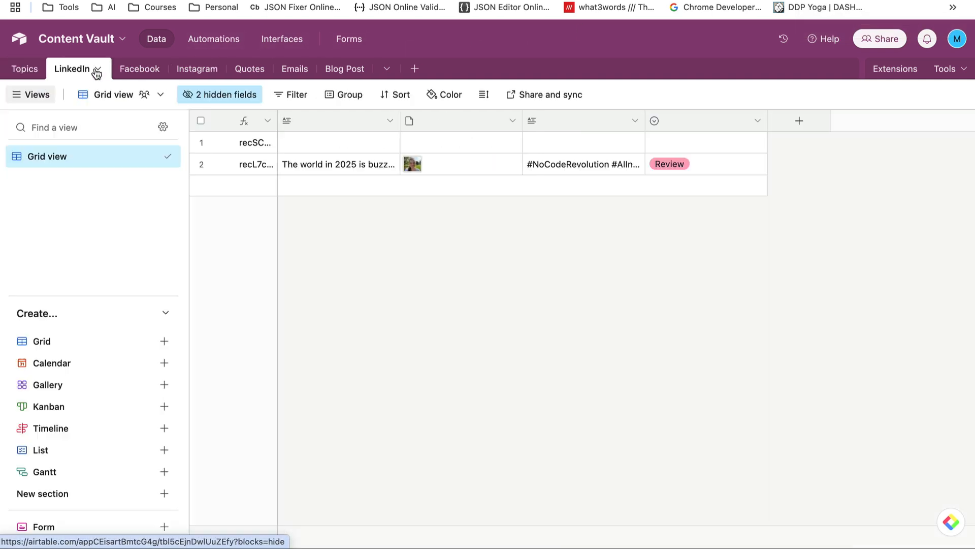
click(200, 122)
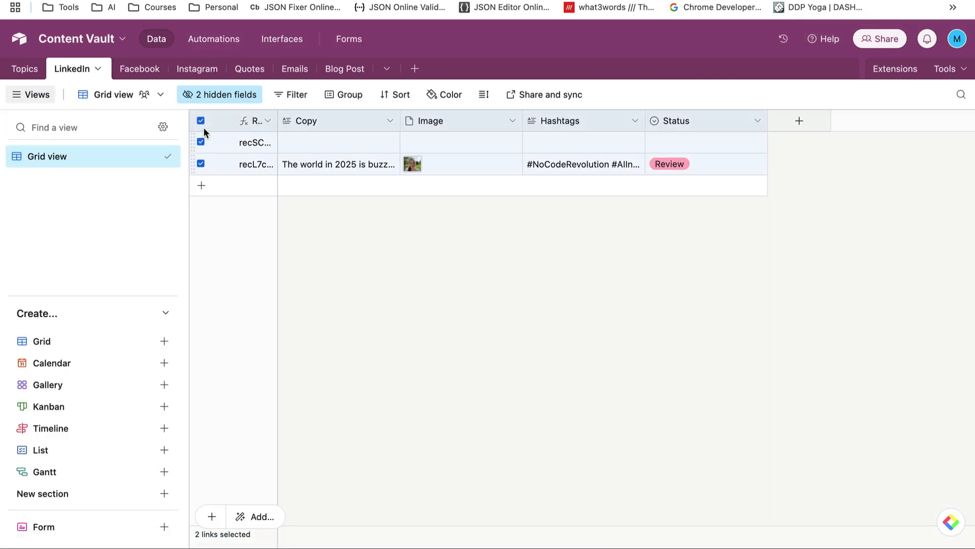
right_click(230, 162)
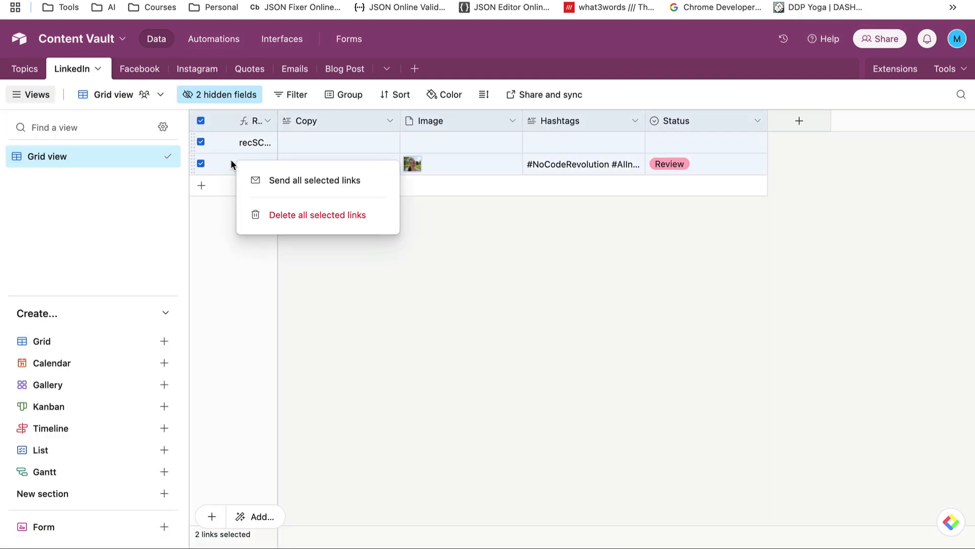
click(298, 213)
Delete the single old record from the Instagram table
click(142, 70)
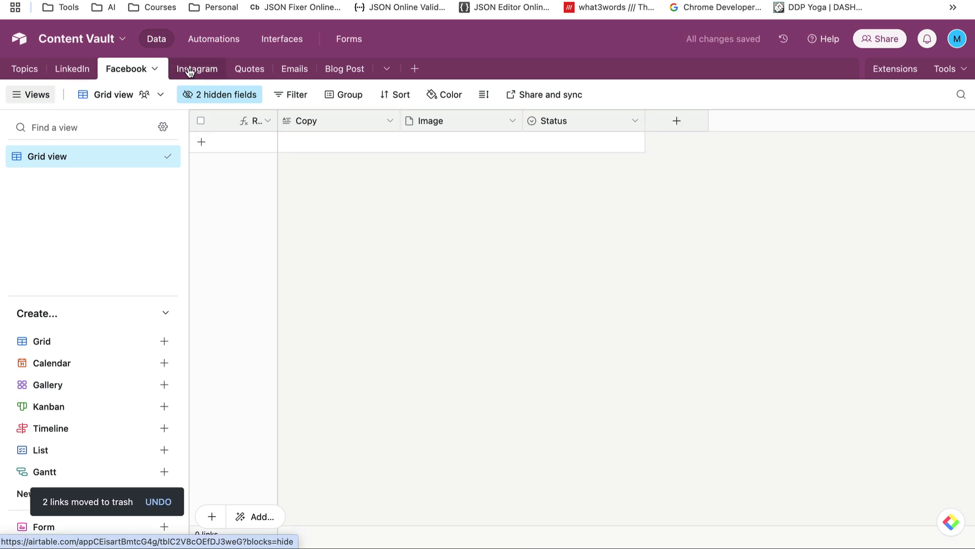
click(197, 69)
click(201, 142)
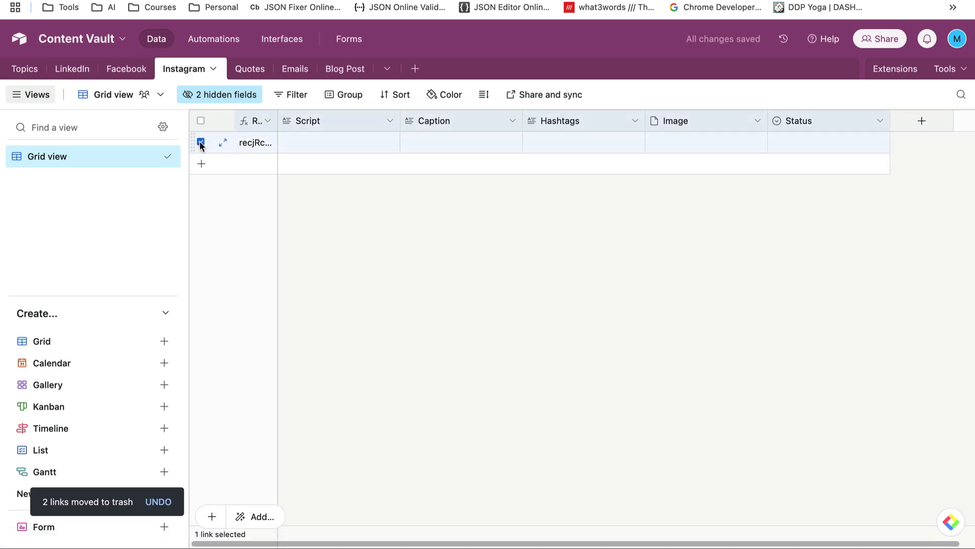
right_click(201, 141)
click(251, 382)
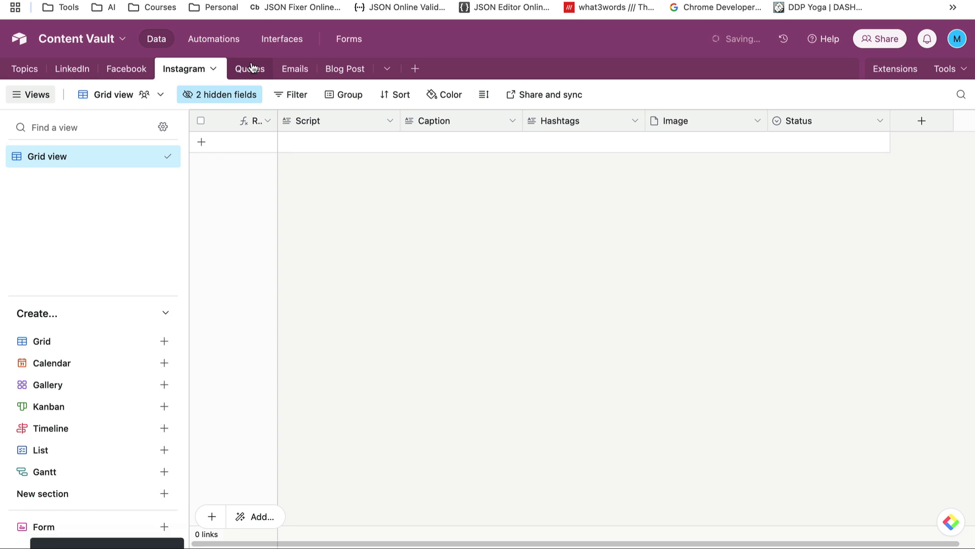
Check the Quotes, Emails, Blog Post and LinkedIn tables, back to Topics, then return to Make
click(252, 71)
click(299, 71)
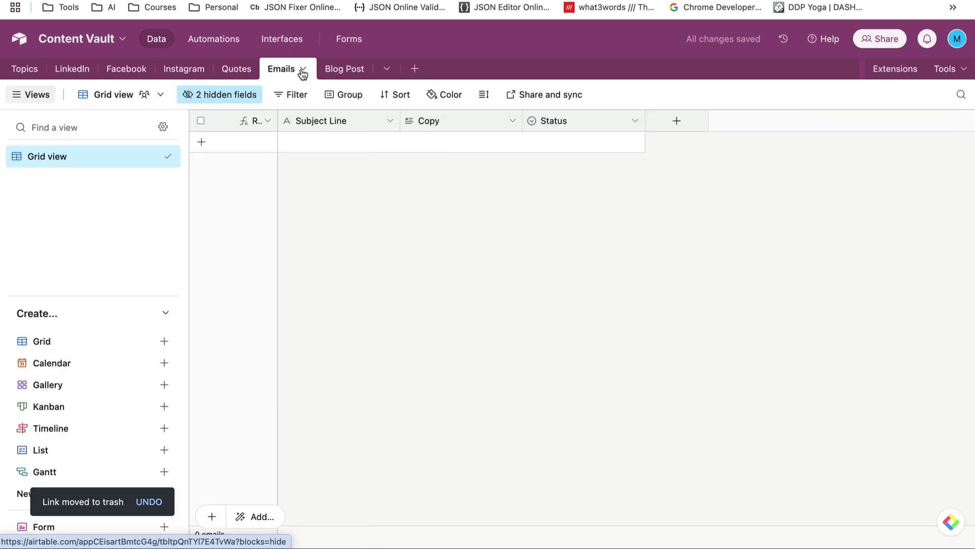
click(342, 71)
click(82, 70)
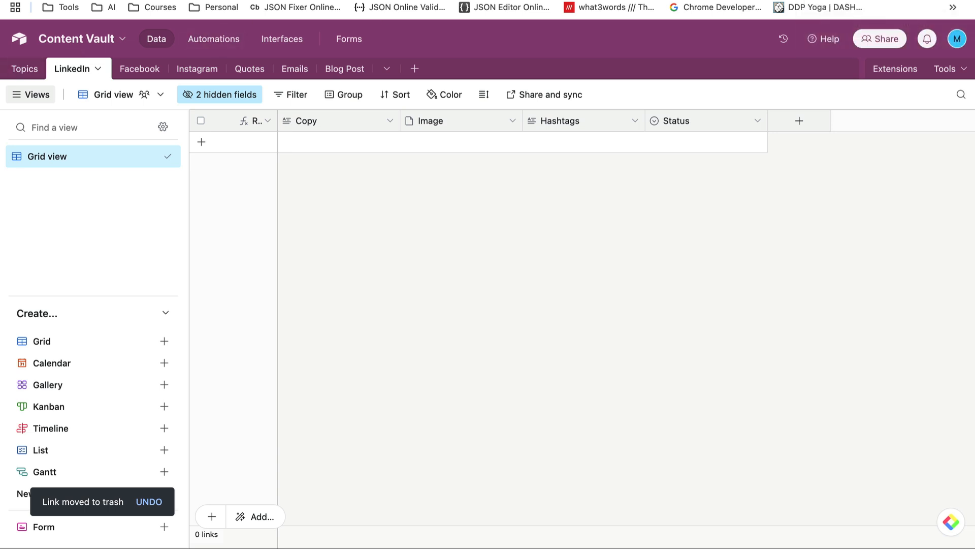
click(28, 69)
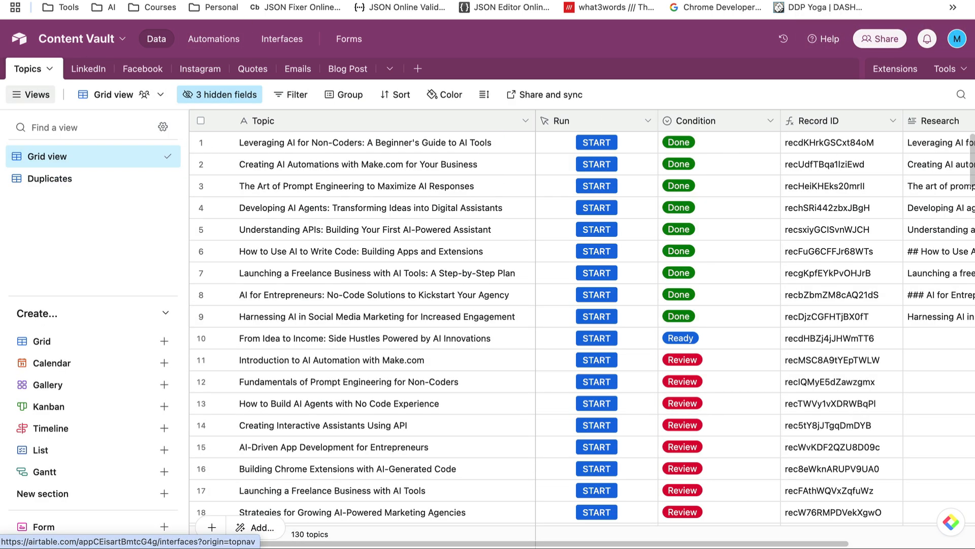
click(858, 1)
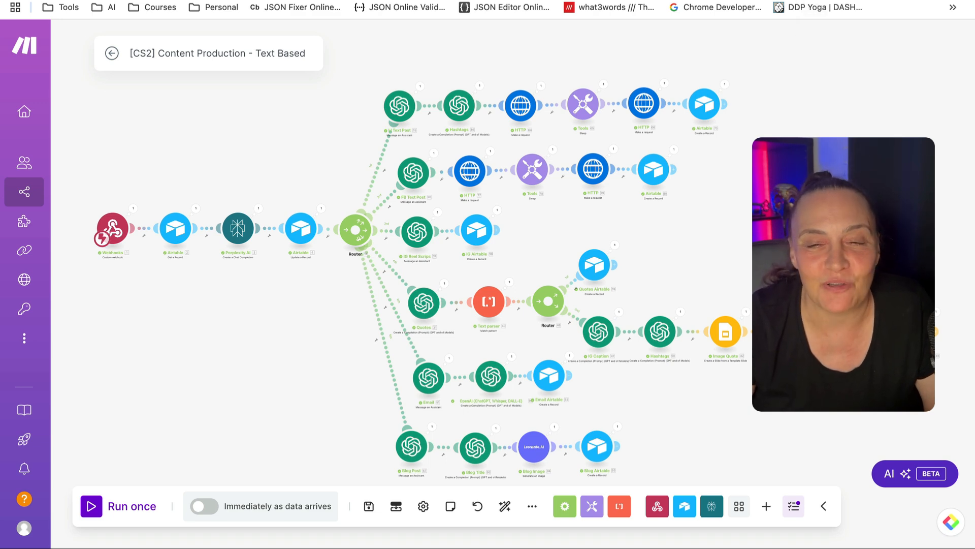
click(838, 1)
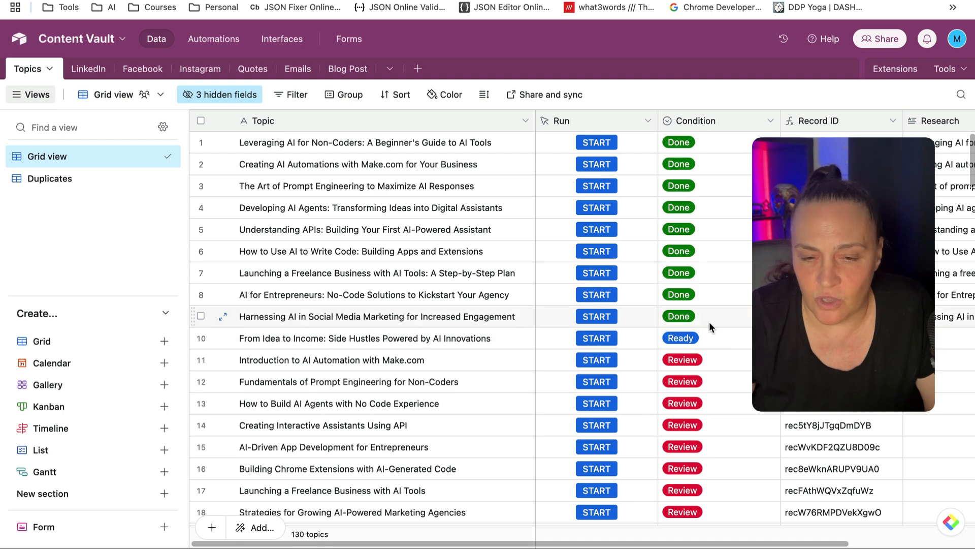
Read the generated LinkedIn post copy starting "AI is revolutionizing social"
click(89, 69)
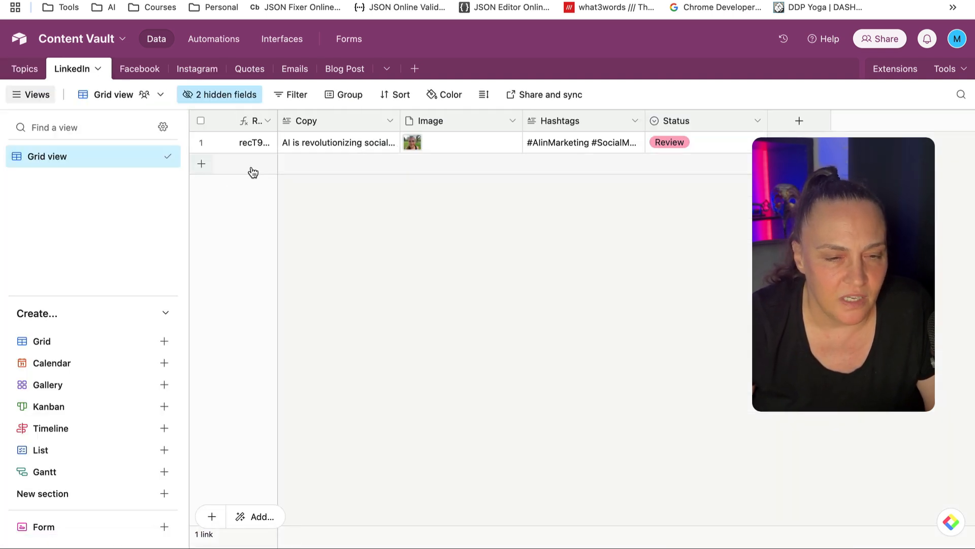
click(325, 147)
click(391, 144)
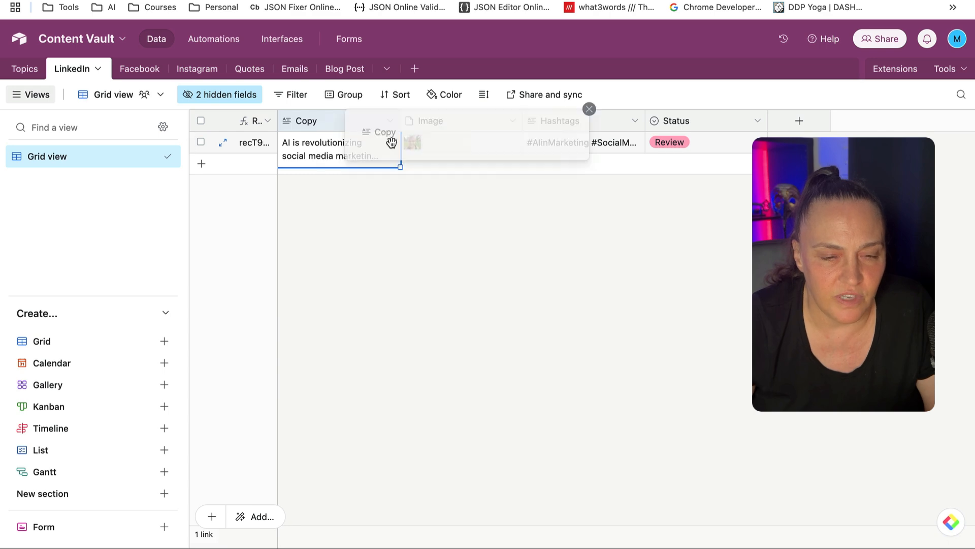
scroll(463, 264, down, 3)
click(342, 289)
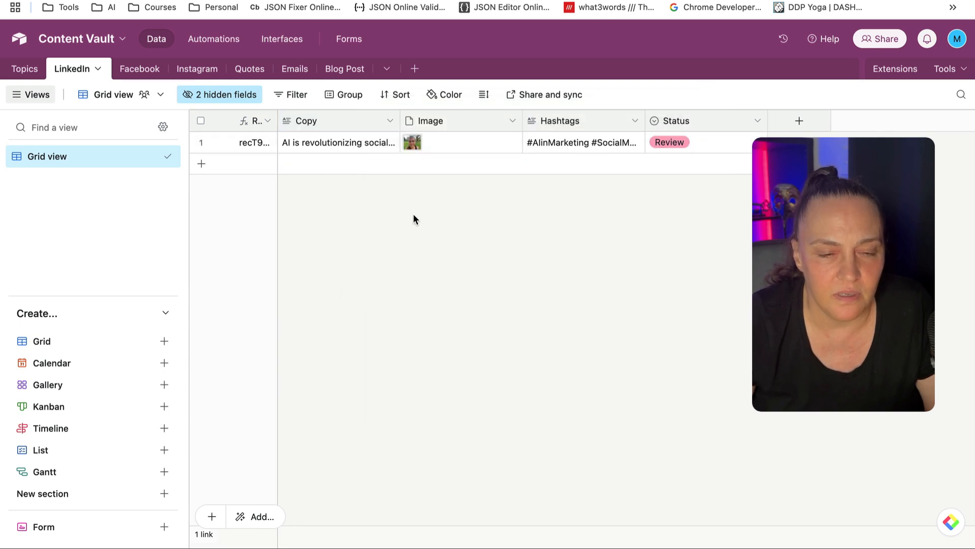
View the LinkedIn post's portrait image full size and read its hashtags
click(412, 144)
click(412, 143)
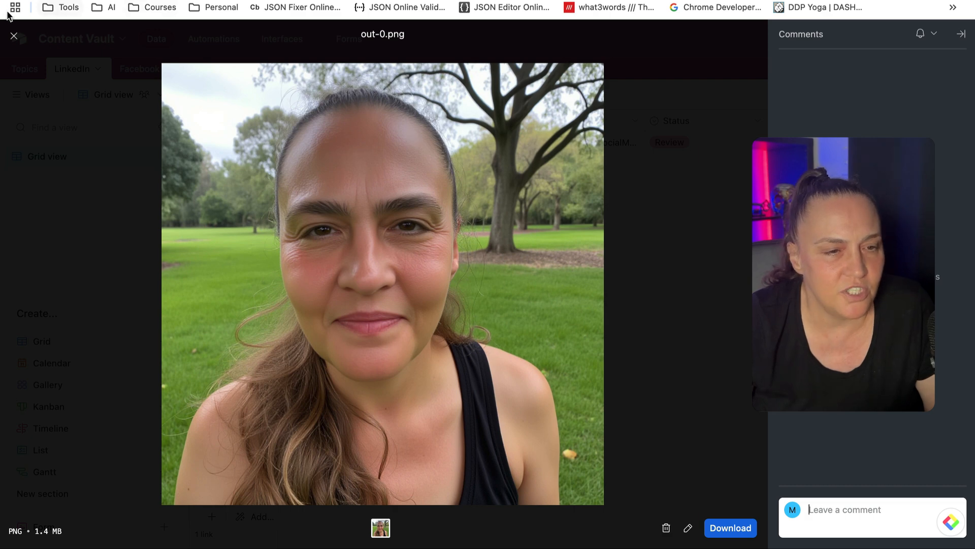
click(14, 38)
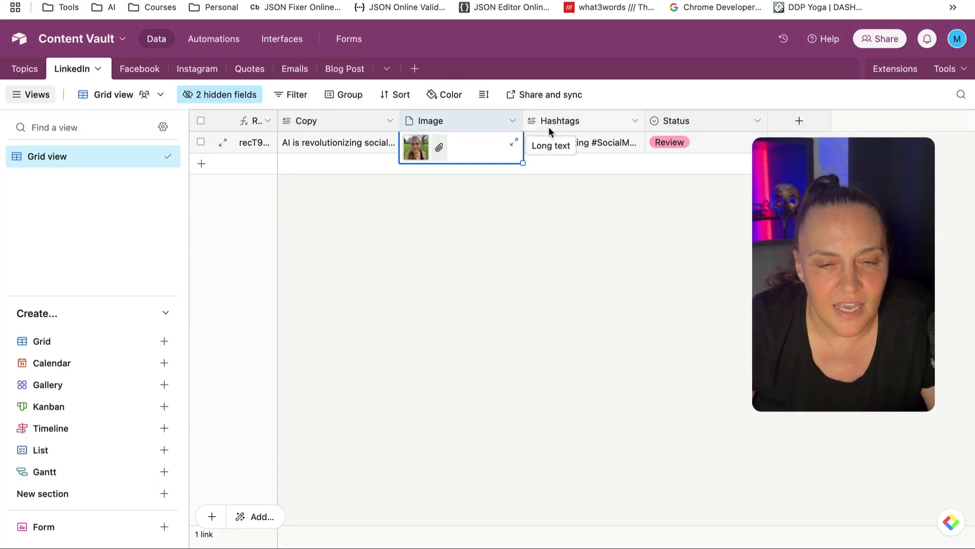
click(609, 140)
click(635, 141)
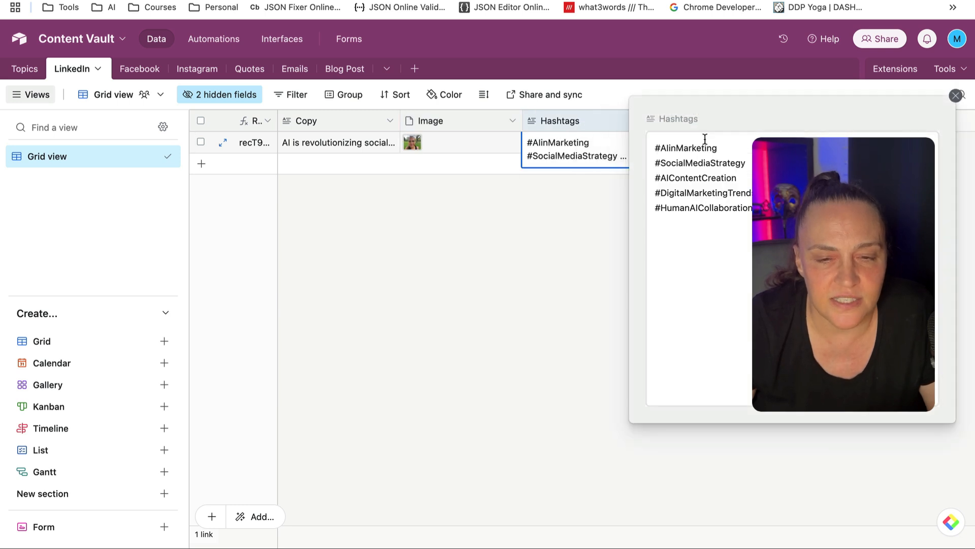
click(572, 262)
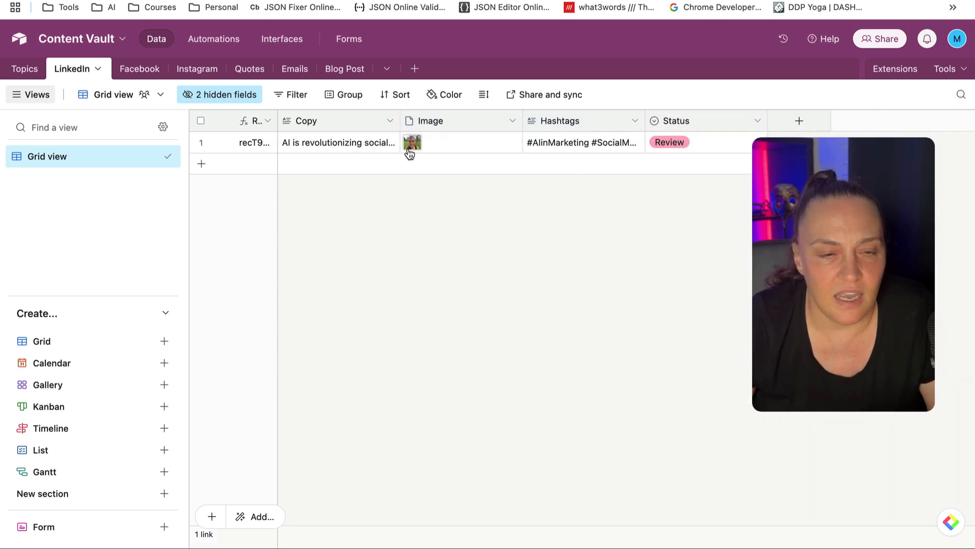
click(141, 70)
Read the Facebook post copy and view its generated portrait image full size
click(333, 145)
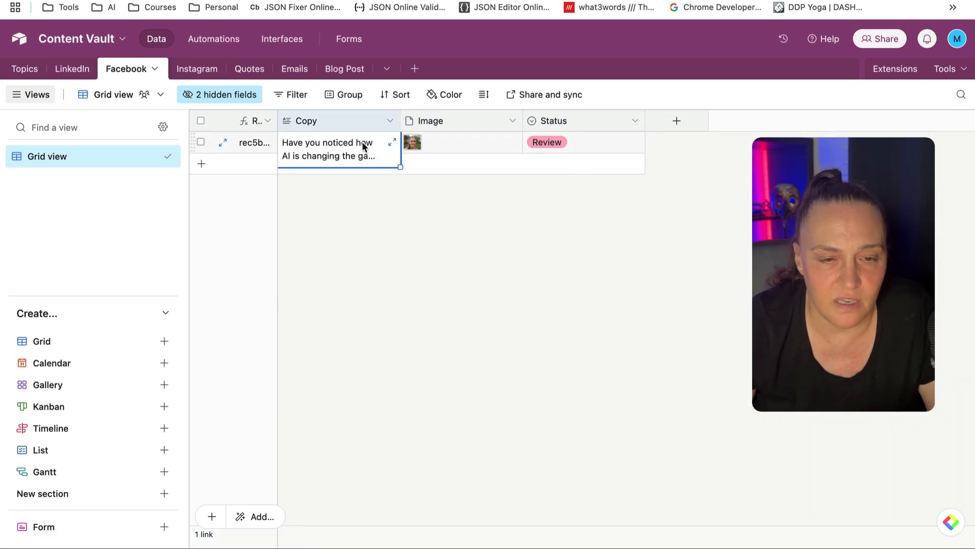
click(393, 142)
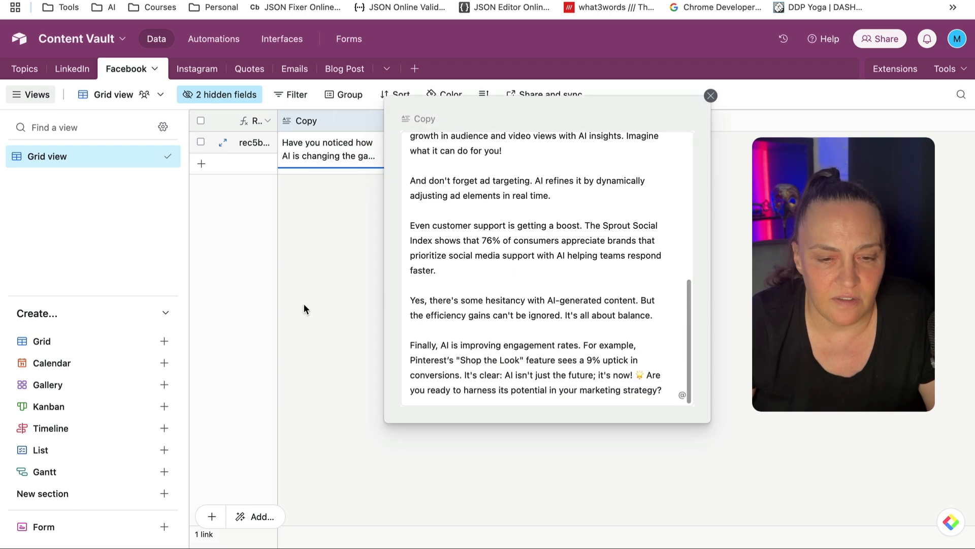
click(303, 309)
click(412, 142)
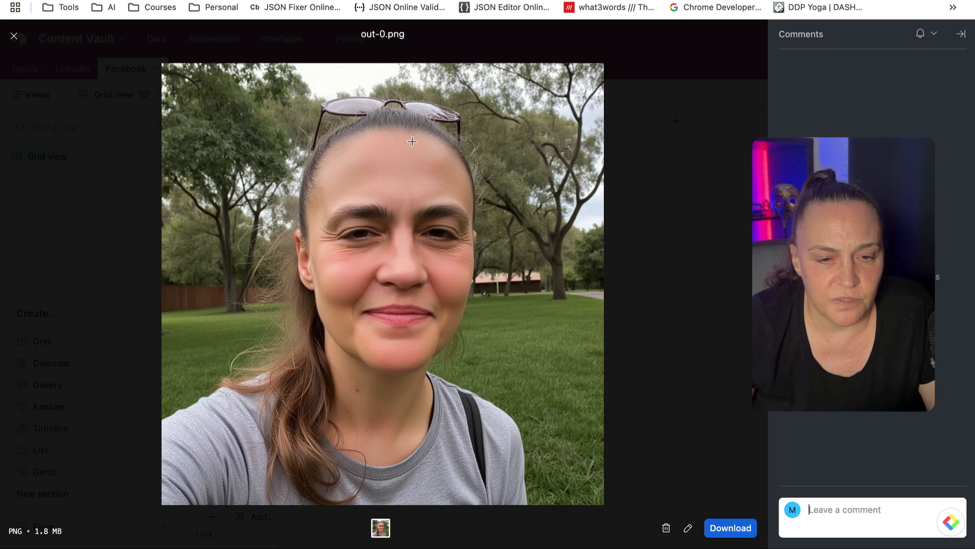
click(18, 40)
click(452, 217)
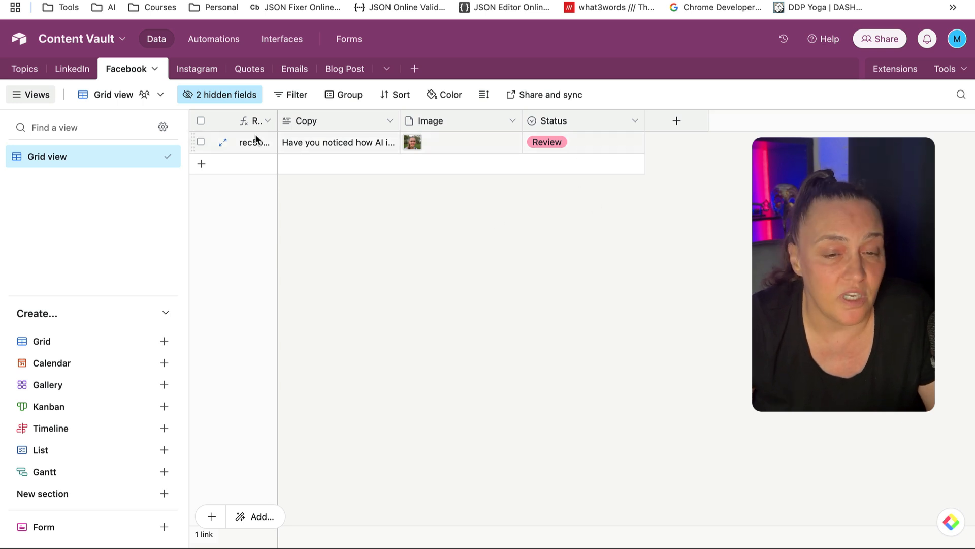
click(196, 71)
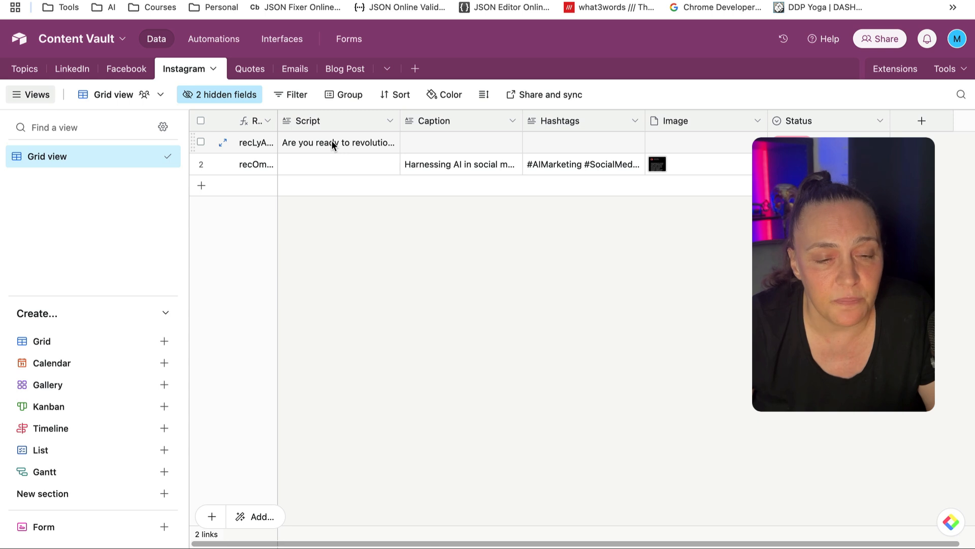
Read row 2's Instagram caption and view its quote card image full size
click(471, 164)
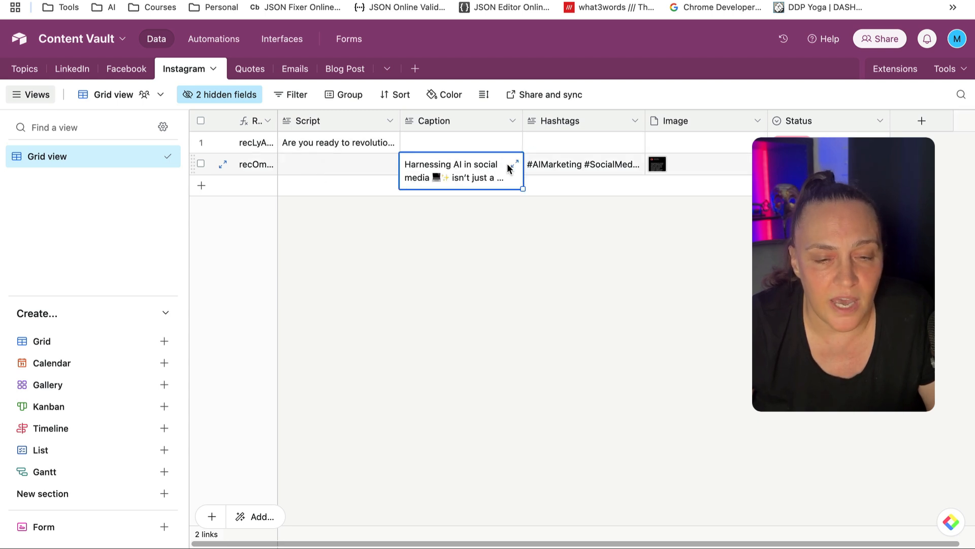
click(508, 163)
click(407, 264)
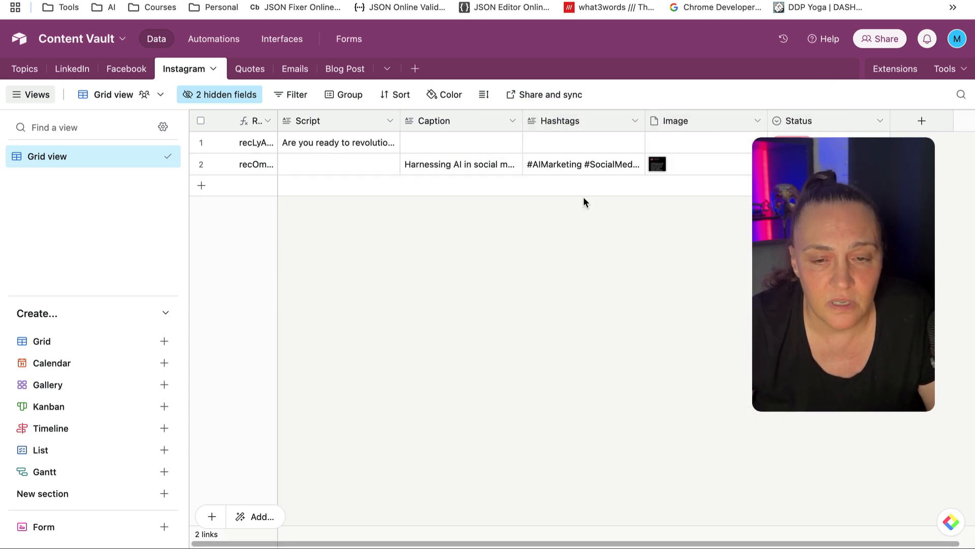
click(660, 166)
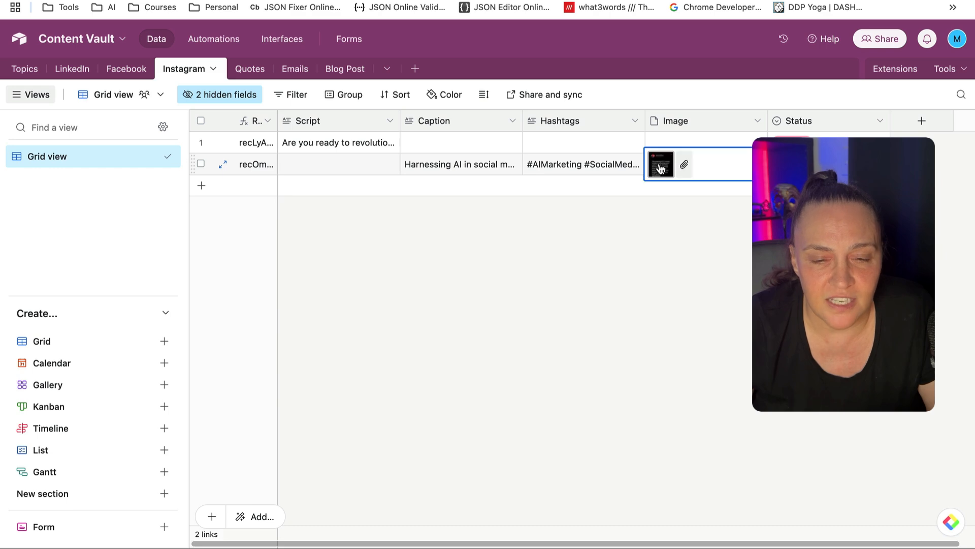
click(661, 166)
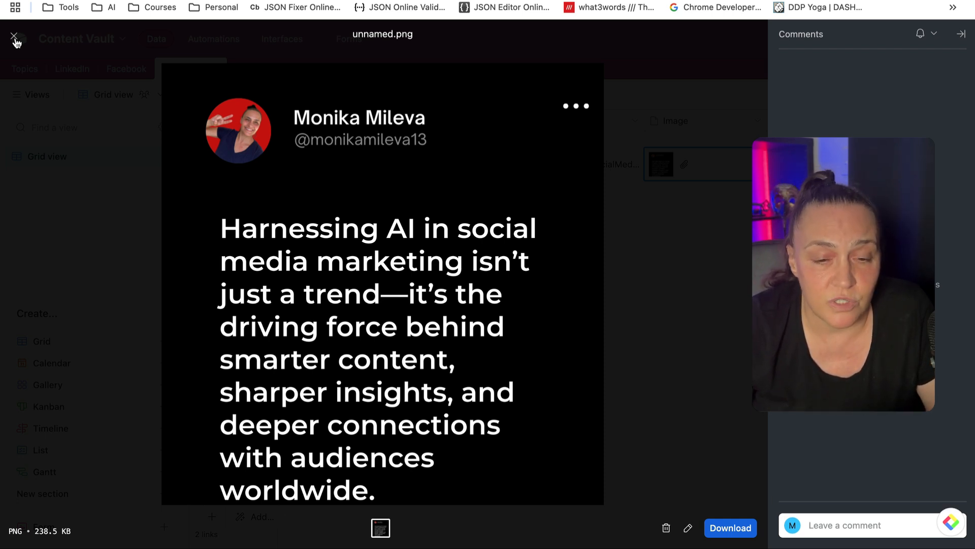
click(15, 38)
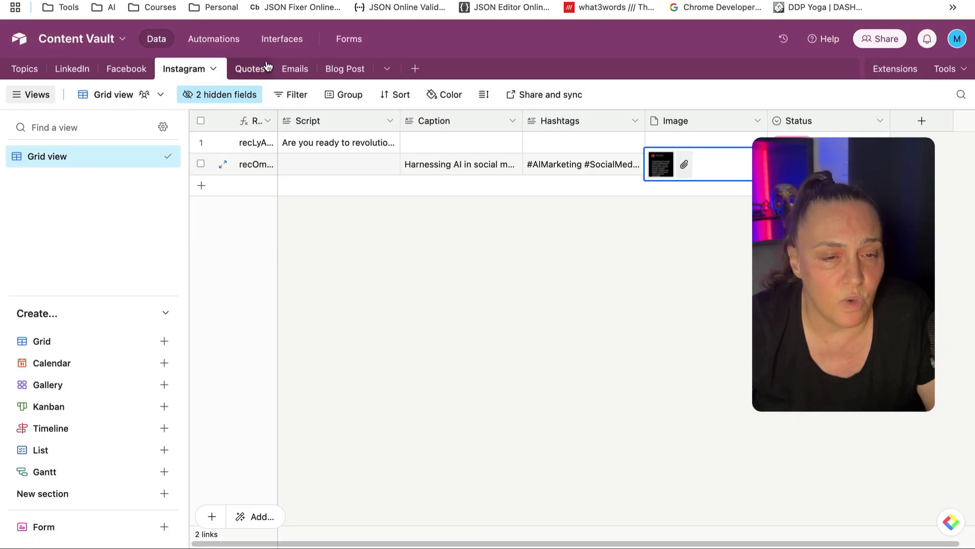
Glance at the Quotes record, then read the email's full copy and subject line
click(253, 71)
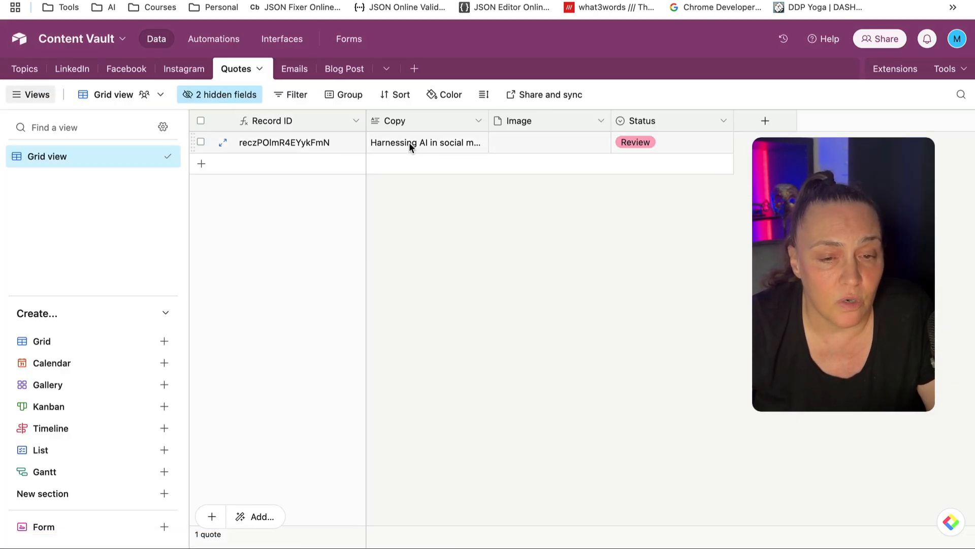
click(304, 69)
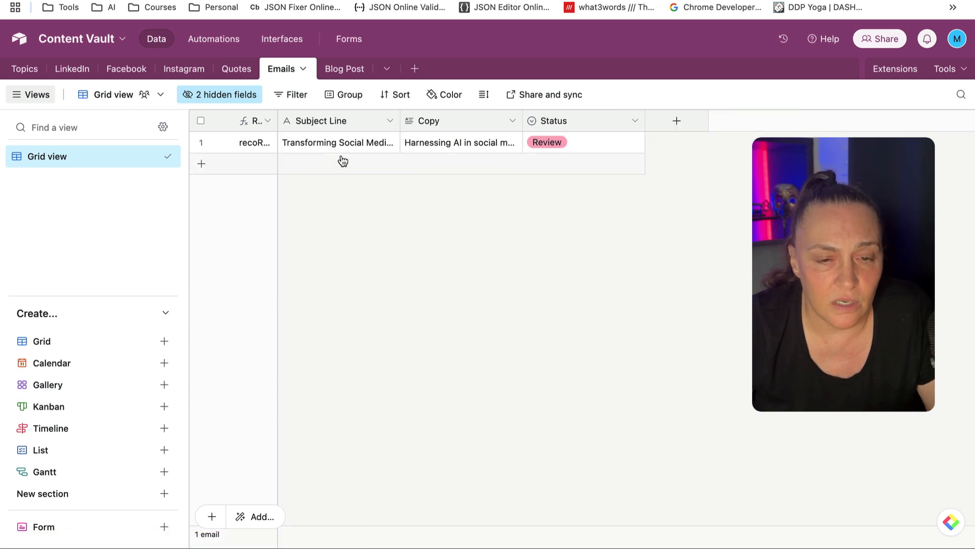
click(450, 147)
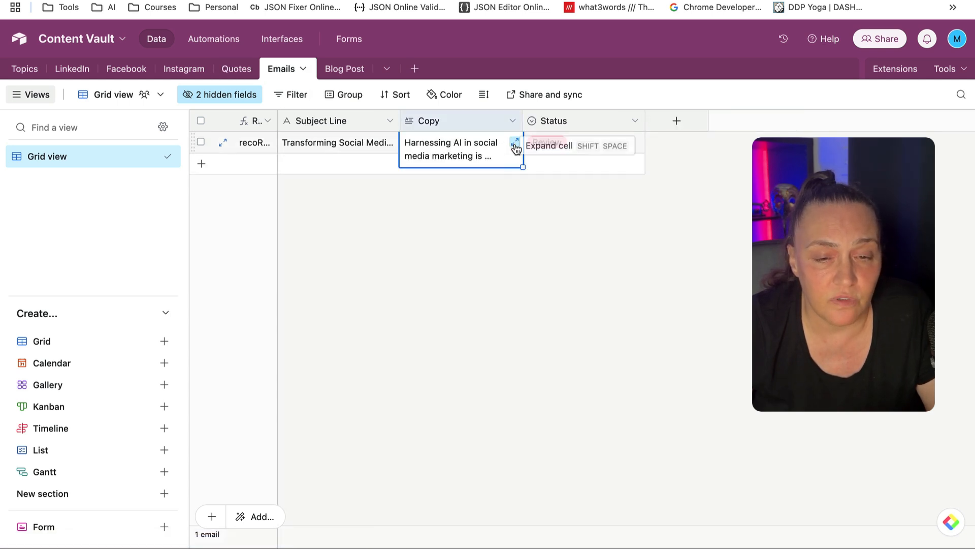
click(513, 146)
click(369, 232)
click(386, 144)
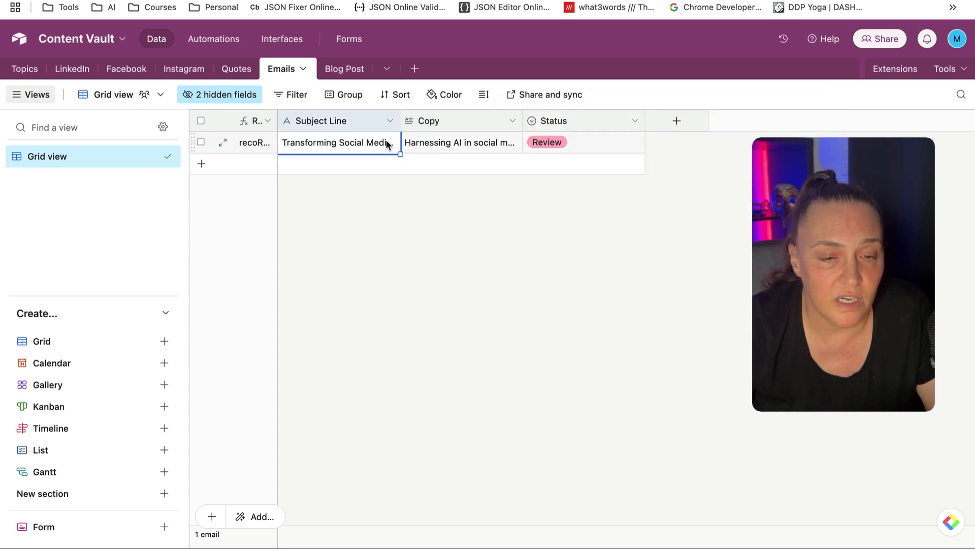
click(389, 146)
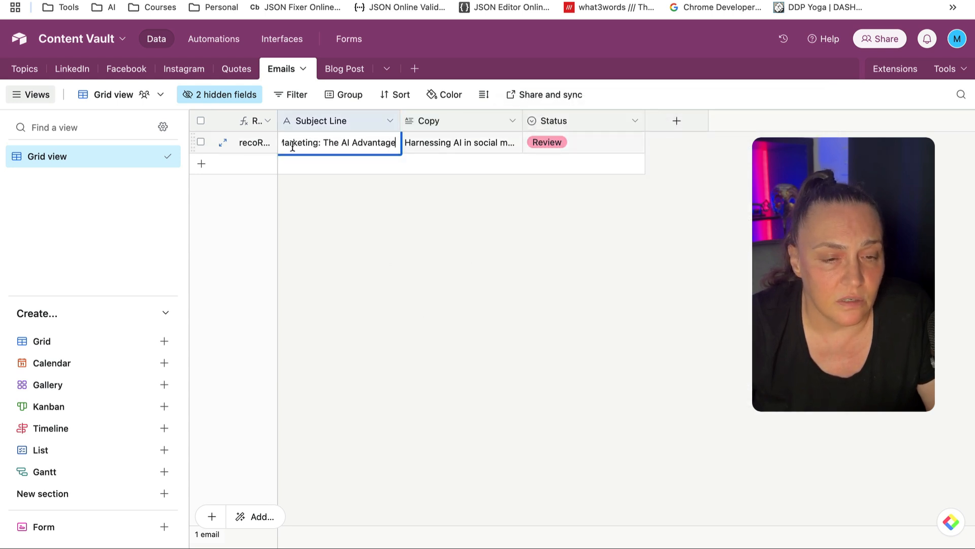
click(324, 206)
Read the blog post's full title and article copy starting "Harnessing AI in social"
click(331, 70)
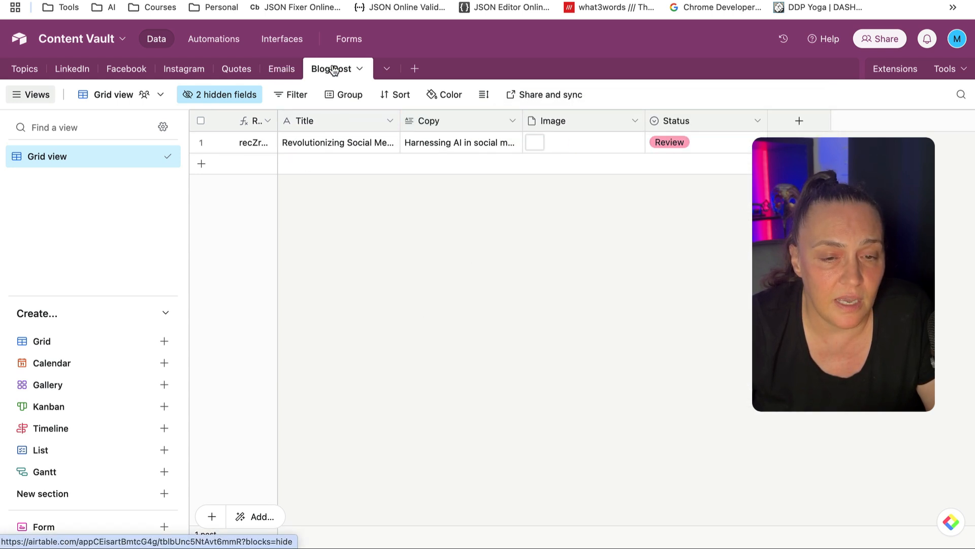
click(387, 143)
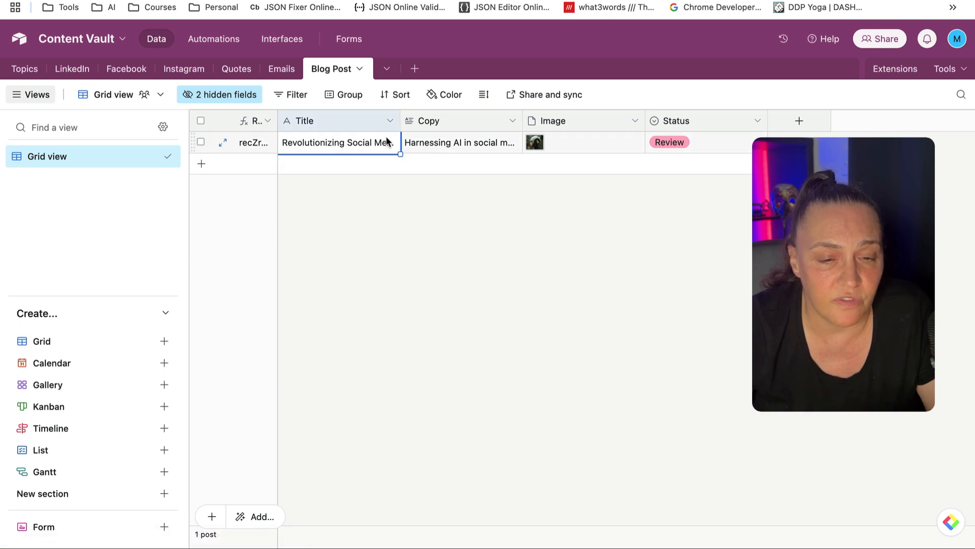
click(382, 142)
click(373, 215)
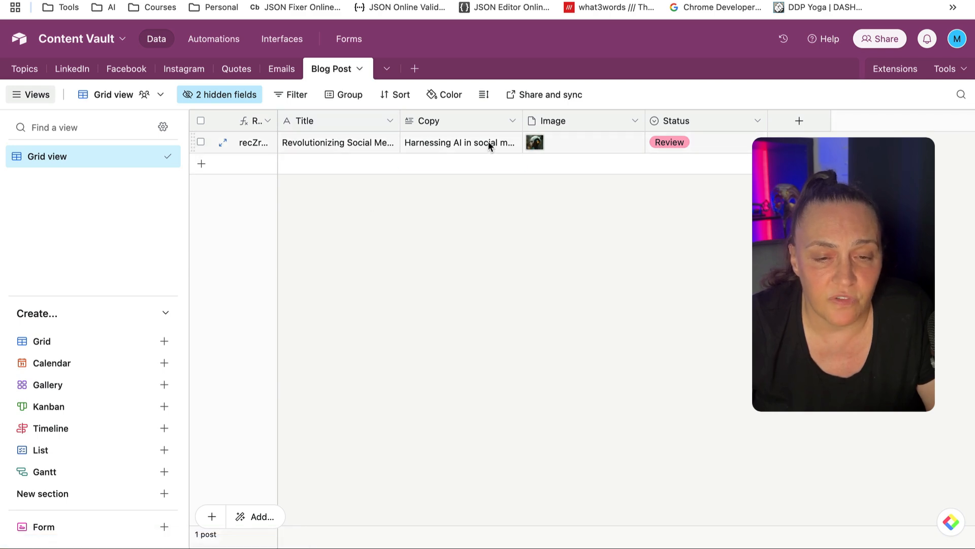
click(510, 142)
click(512, 141)
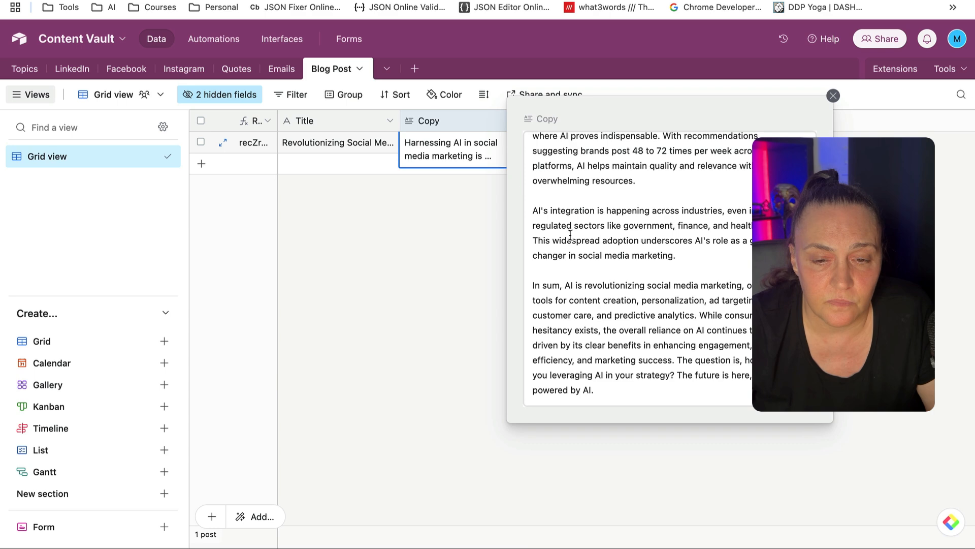
click(433, 276)
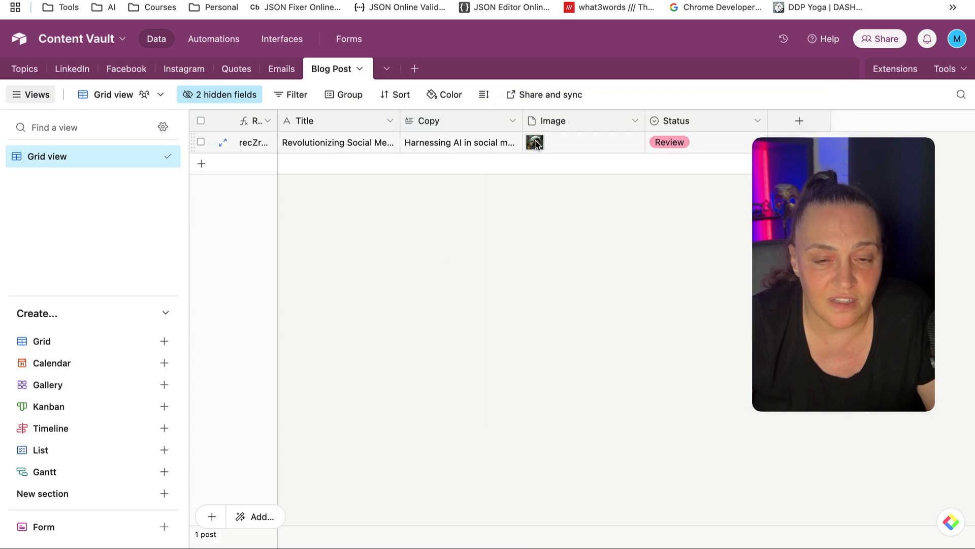
View the blog post's futuristic AI image full size, then go back to Instagram
click(536, 145)
click(534, 144)
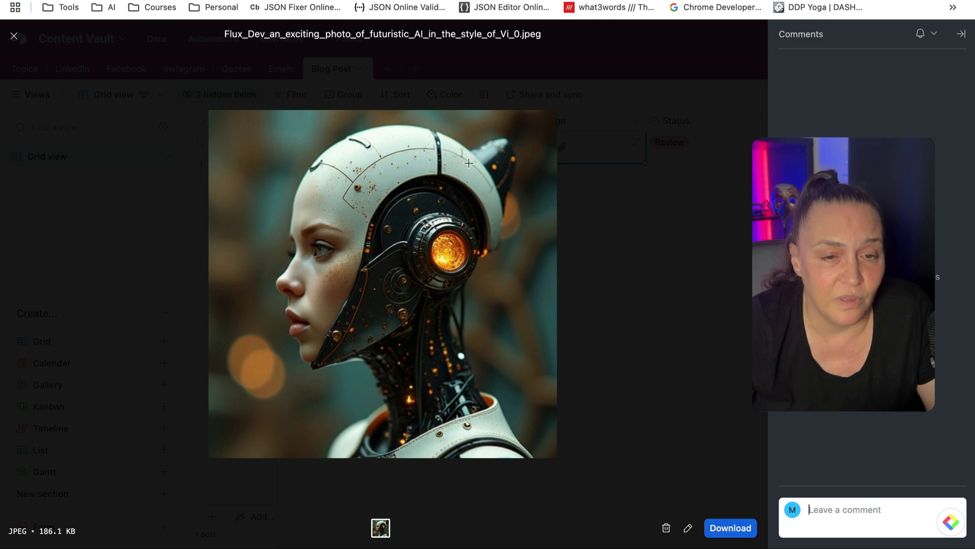
click(15, 38)
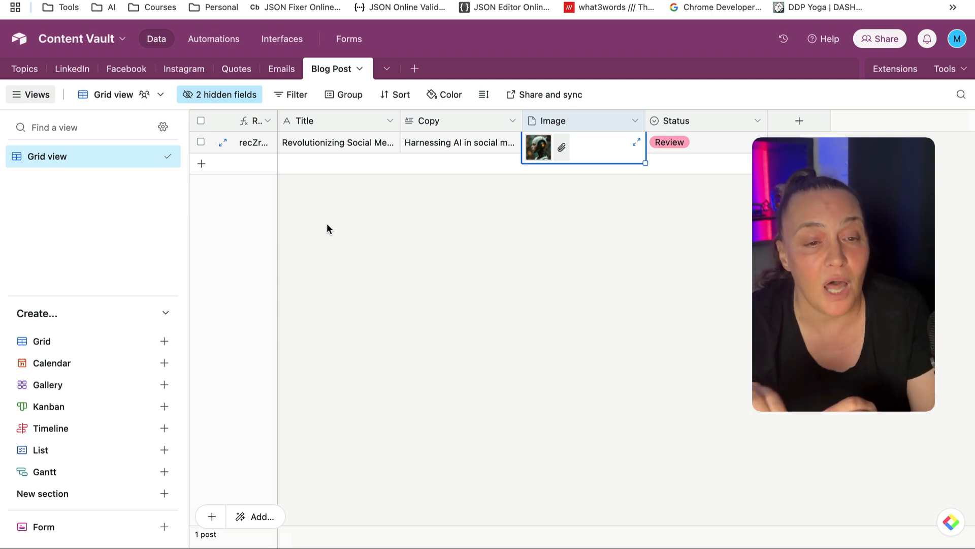
click(183, 68)
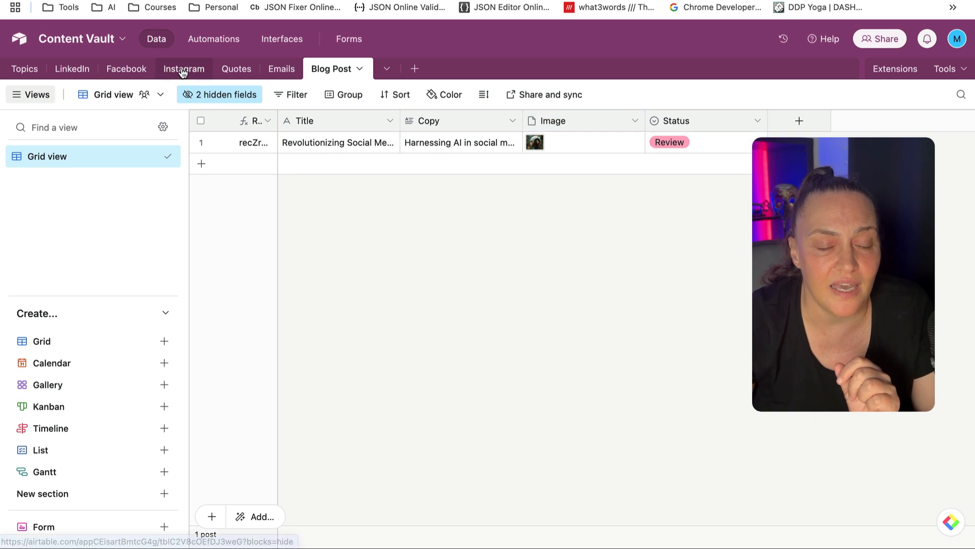